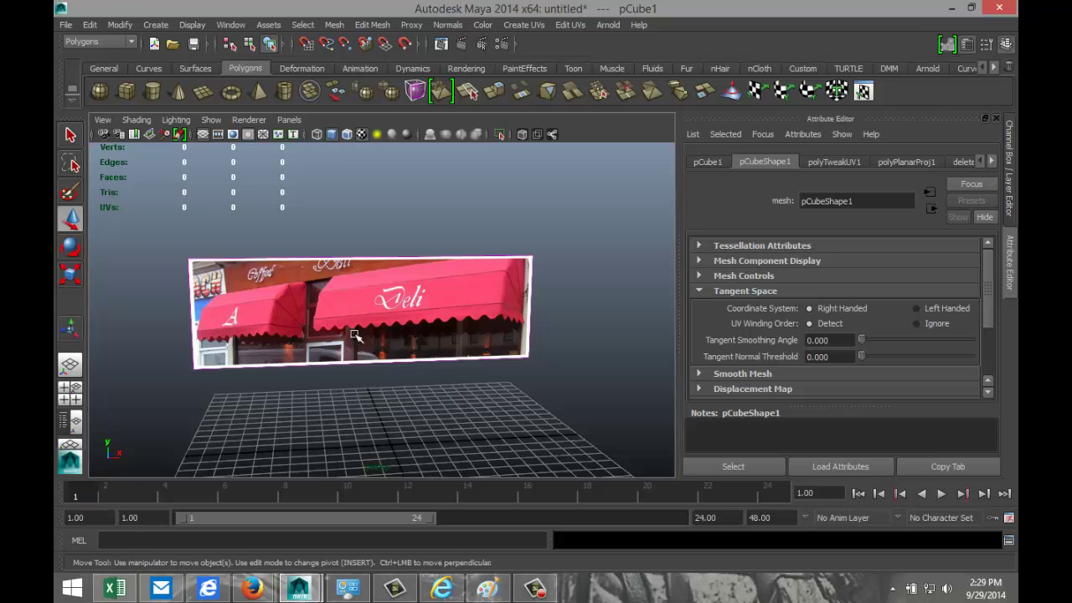
Step: Examine the red Deli awning reference picture, and delete its image plane from the scene
{"action": "left_click_drag", "start_coordinate": [438, 352], "coordinate": [453, 315], "text": "alt"}
{"action": "scroll", "coordinate": [453, 315], "scroll_direction": "up", "scroll_amount": 3}
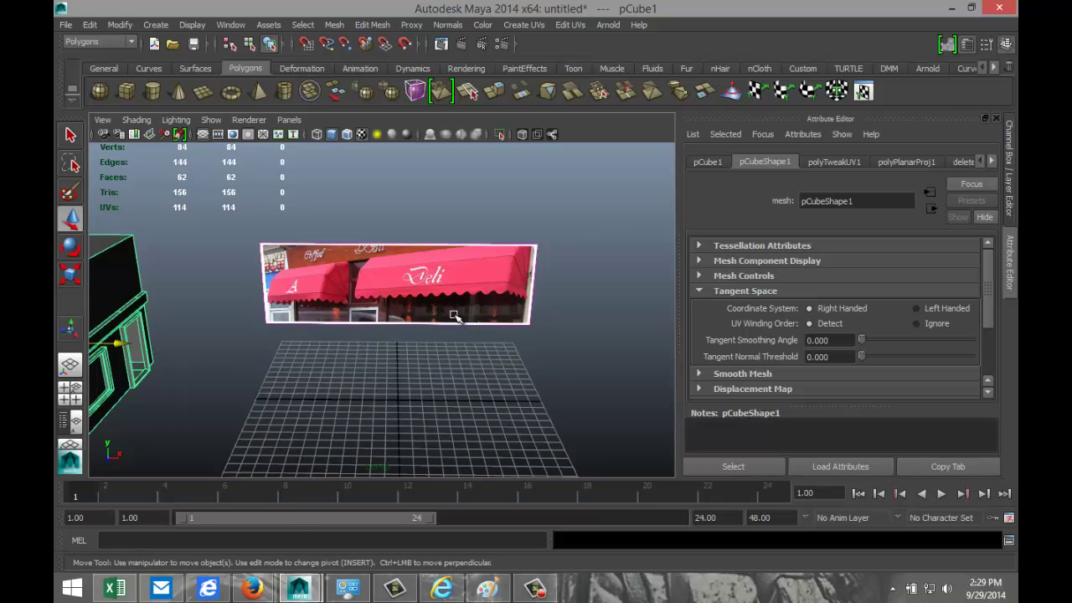
{"action": "scroll", "coordinate": [451, 313], "scroll_direction": "up", "scroll_amount": 1}
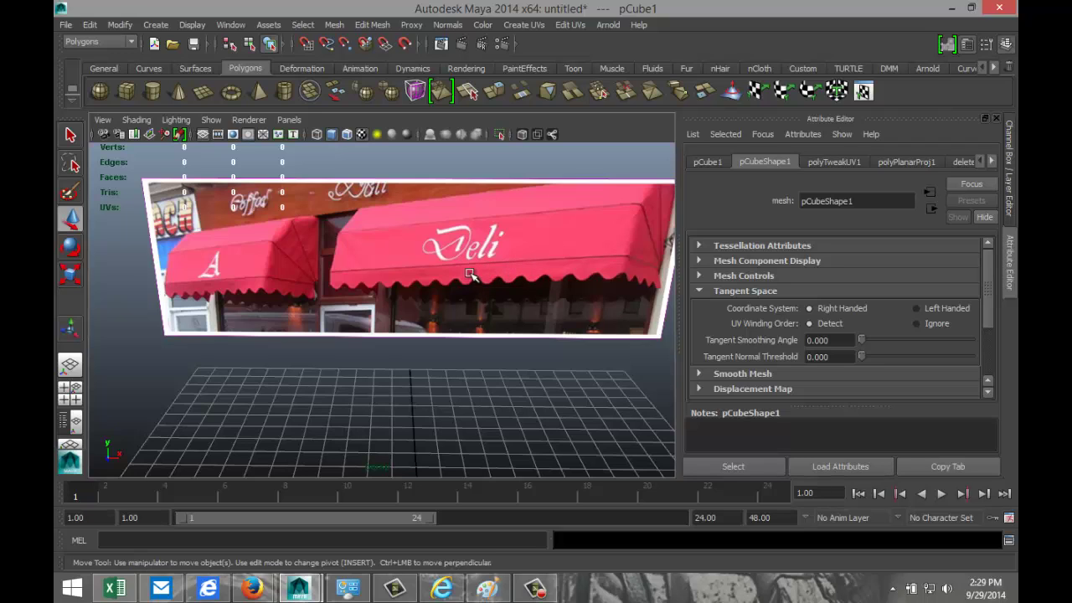
{"action": "scroll", "coordinate": [469, 274], "scroll_direction": "down", "scroll_amount": 2}
{"action": "scroll", "coordinate": [471, 277], "scroll_direction": "down", "scroll_amount": 2}
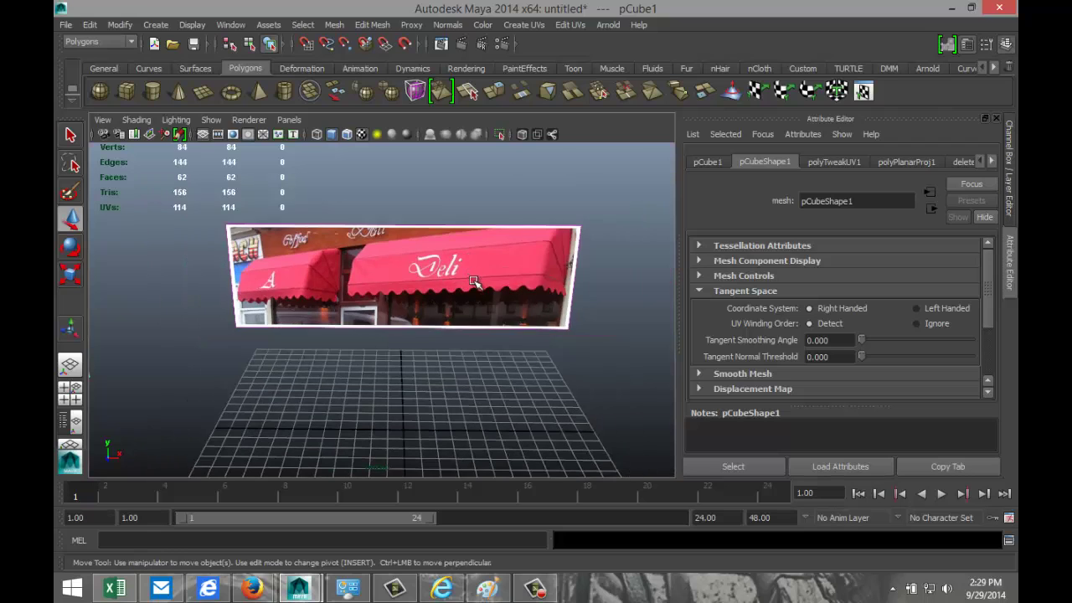
{"action": "scroll", "coordinate": [478, 281], "scroll_direction": "up", "scroll_amount": 2}
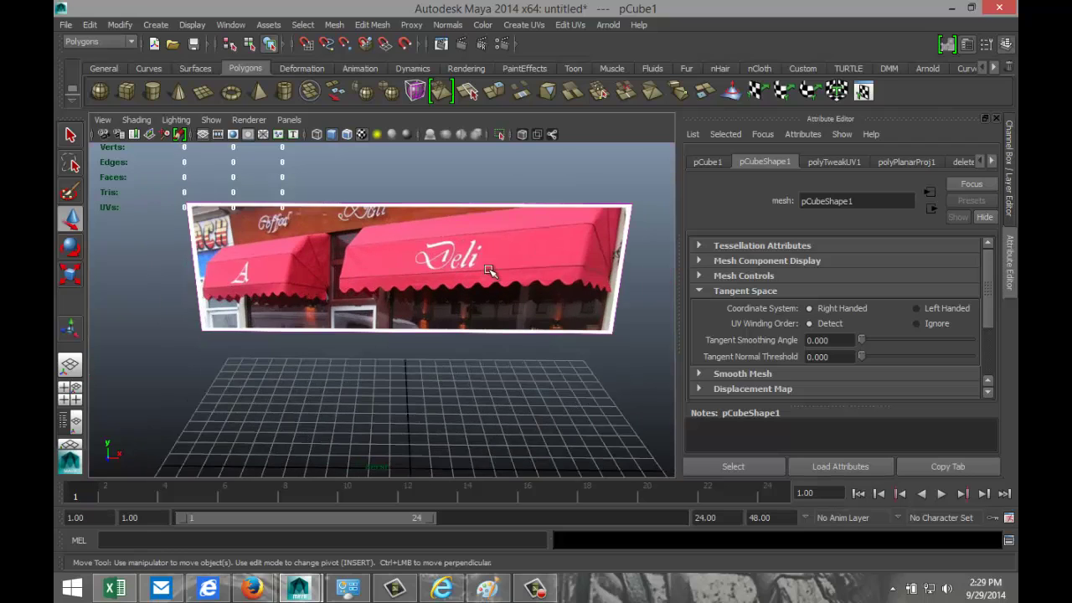
{"action": "left_click", "coordinate": [528, 205]}
{"action": "key", "text": "Delete"}
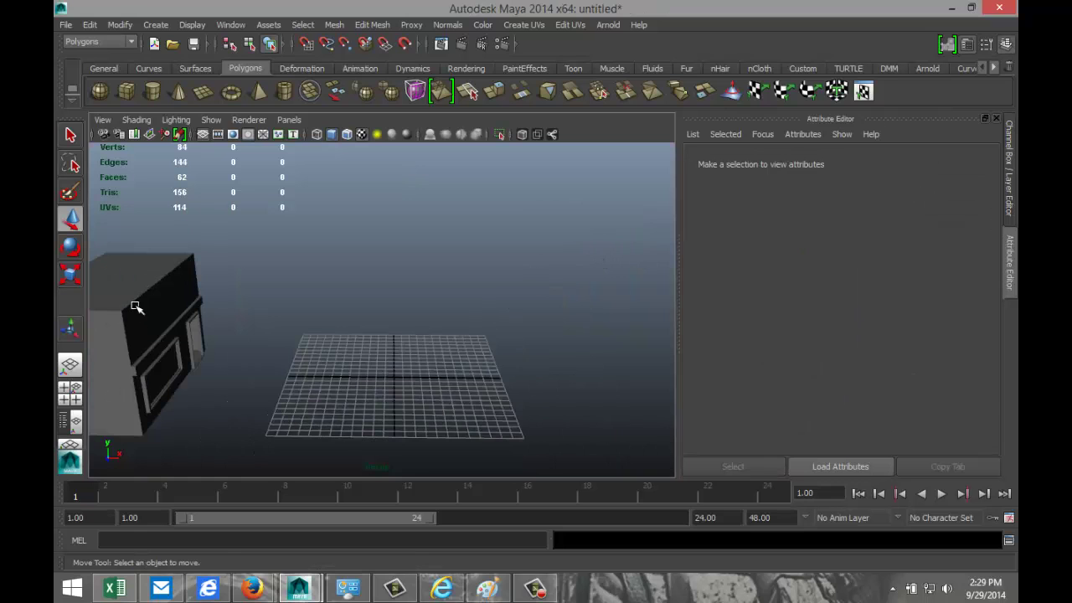
Step: Move the storefront building along the X axis until its front wall meets the edge of the grid
{"action": "left_click", "coordinate": [137, 307]}
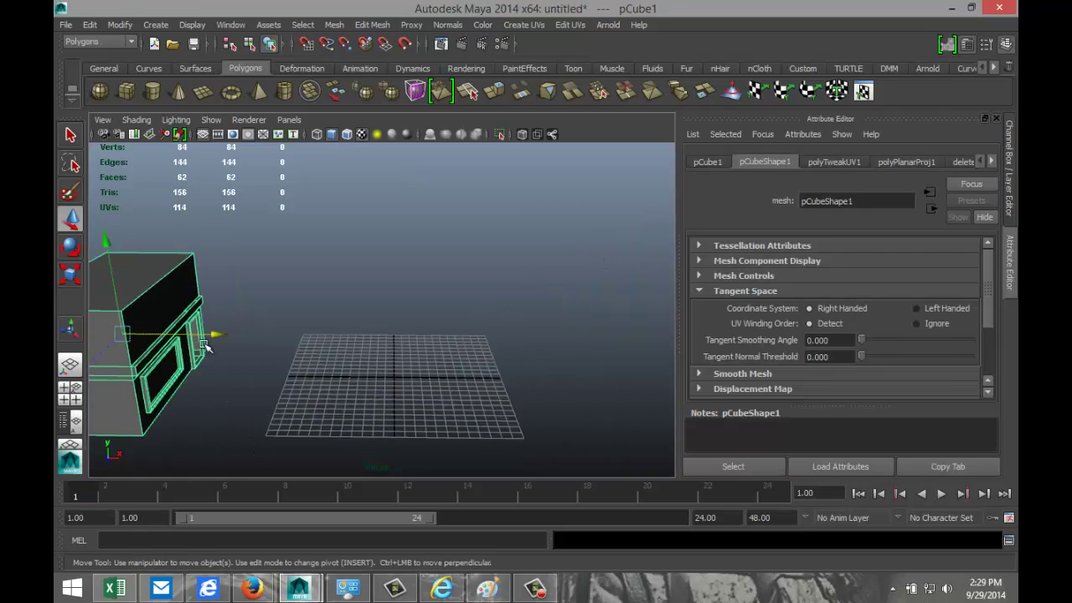
{"action": "left_click_drag", "start_coordinate": [216, 336], "coordinate": [350, 364]}
{"action": "left_click_drag", "start_coordinate": [404, 397], "coordinate": [360, 387], "text": "alt"}
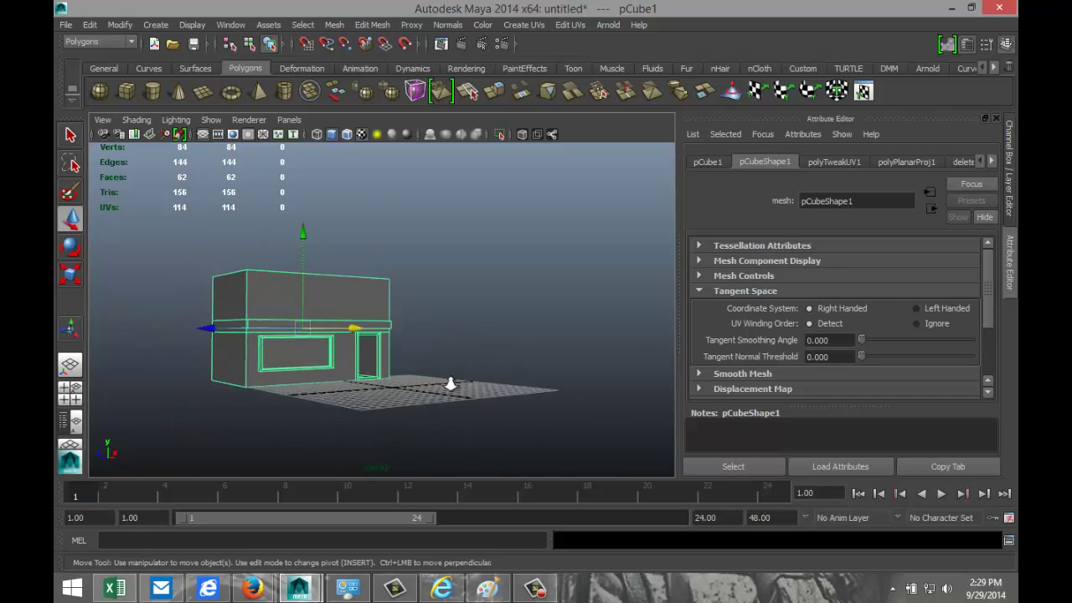
{"action": "right_click_drag", "start_coordinate": [450, 377], "coordinate": [516, 290], "text": "alt"}
{"action": "left_click_drag", "start_coordinate": [516, 291], "coordinate": [514, 355], "text": "alt"}
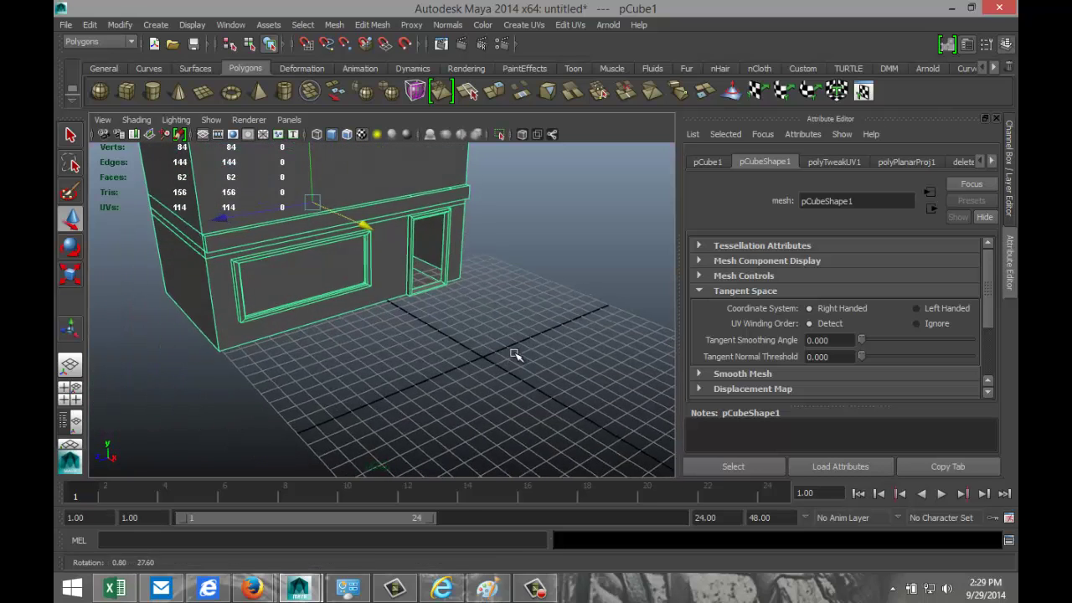
Step: Create a flat polygon cylinder on the grid in front of the building, about 1.8 in radius and 0.54 high
{"action": "left_click", "coordinate": [514, 355]}
{"action": "left_click_drag", "start_coordinate": [414, 354], "coordinate": [371, 320], "text": "alt"}
{"action": "left_click", "coordinate": [339, 247]}
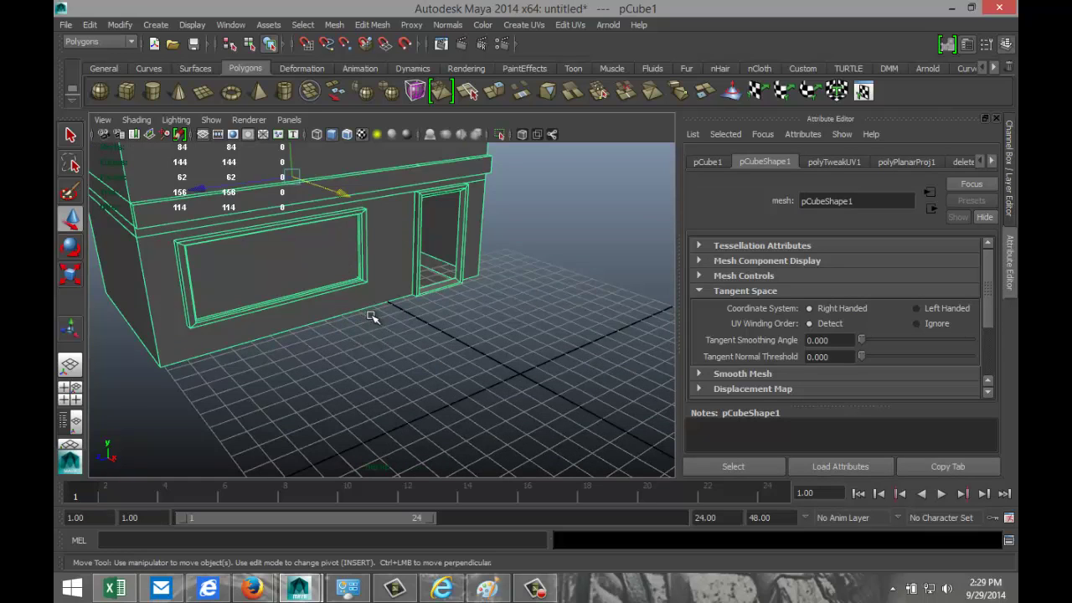
{"action": "left_click_drag", "start_coordinate": [371, 313], "coordinate": [384, 334], "text": "alt"}
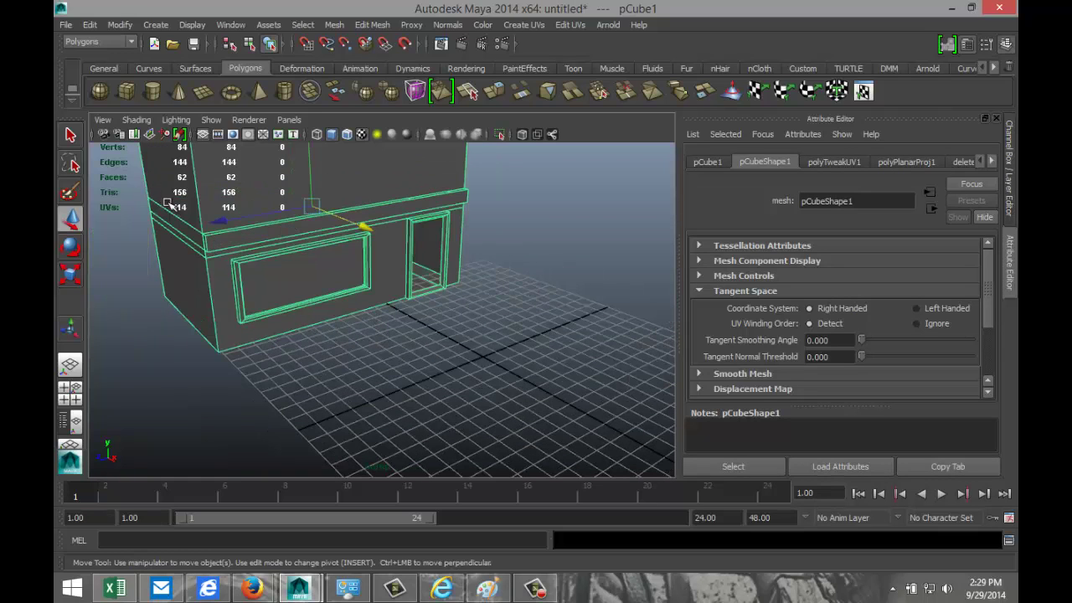
{"action": "left_click", "coordinate": [160, 105]}
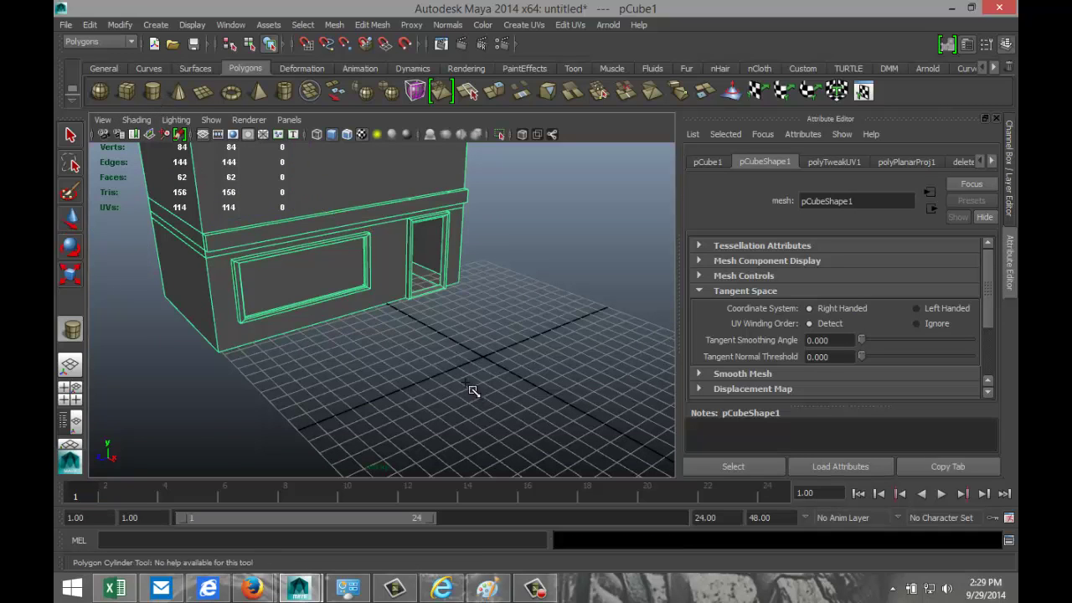
{"action": "left_click_drag", "start_coordinate": [466, 384], "coordinate": [491, 378]}
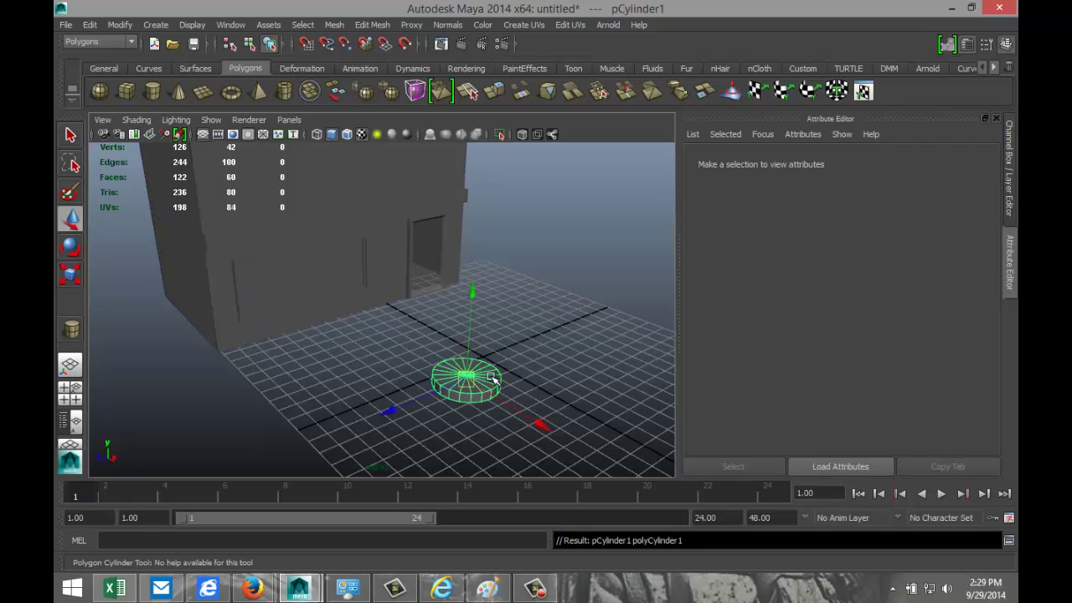
Step: Set the cylinder's axis subdivisions to 40
{"action": "left_click", "coordinate": [863, 163]}
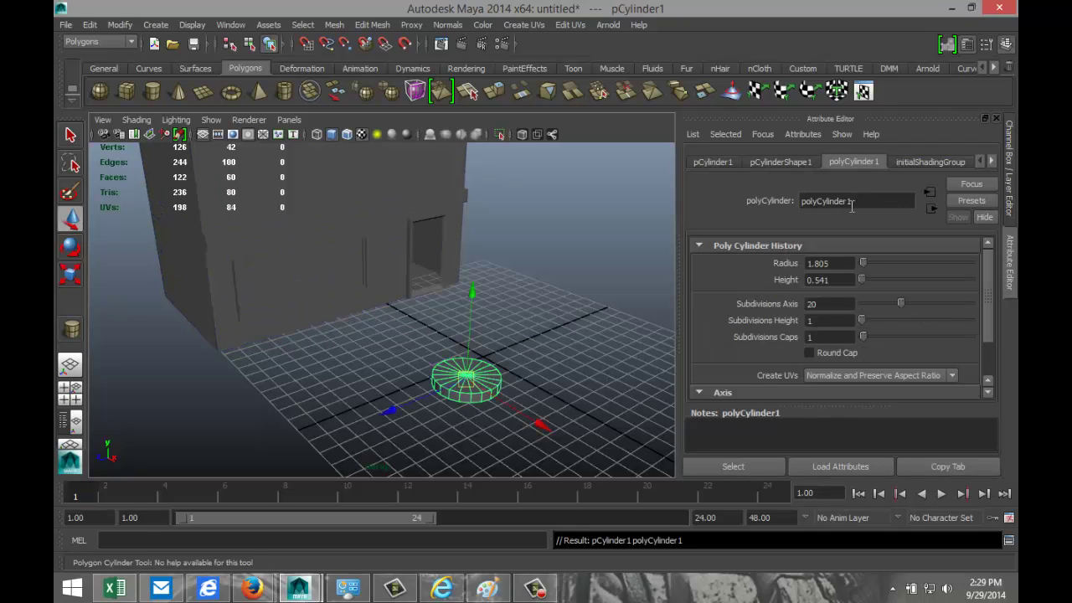
{"action": "left_click_drag", "start_coordinate": [838, 305], "coordinate": [763, 309]}
{"action": "type", "text": "40"}
{"action": "key", "text": "Return"}
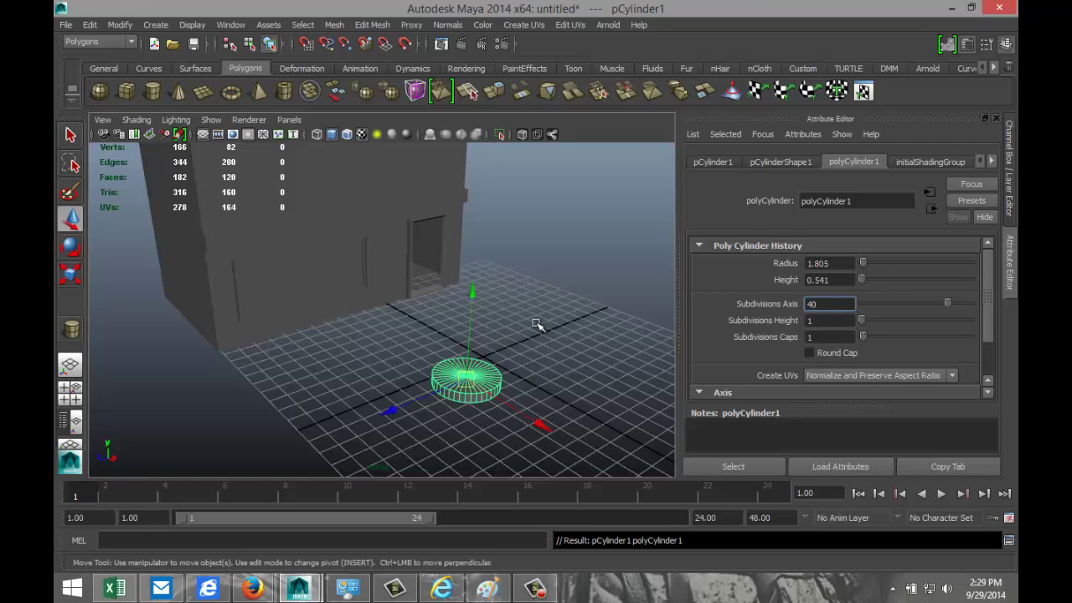
{"action": "left_click", "coordinate": [562, 389]}
{"action": "left_click", "coordinate": [499, 388]}
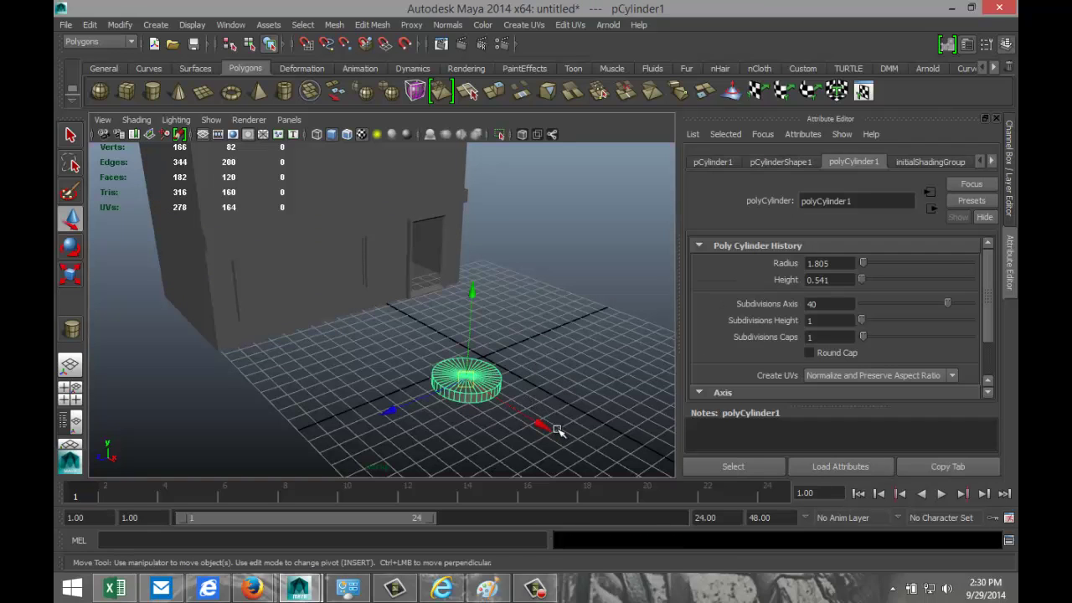
Step: Rotate the cylinder to exactly 90 degrees about X so that it stands upright
{"action": "key", "text": "e"}
{"action": "left_click_drag", "start_coordinate": [423, 285], "coordinate": [563, 457]}
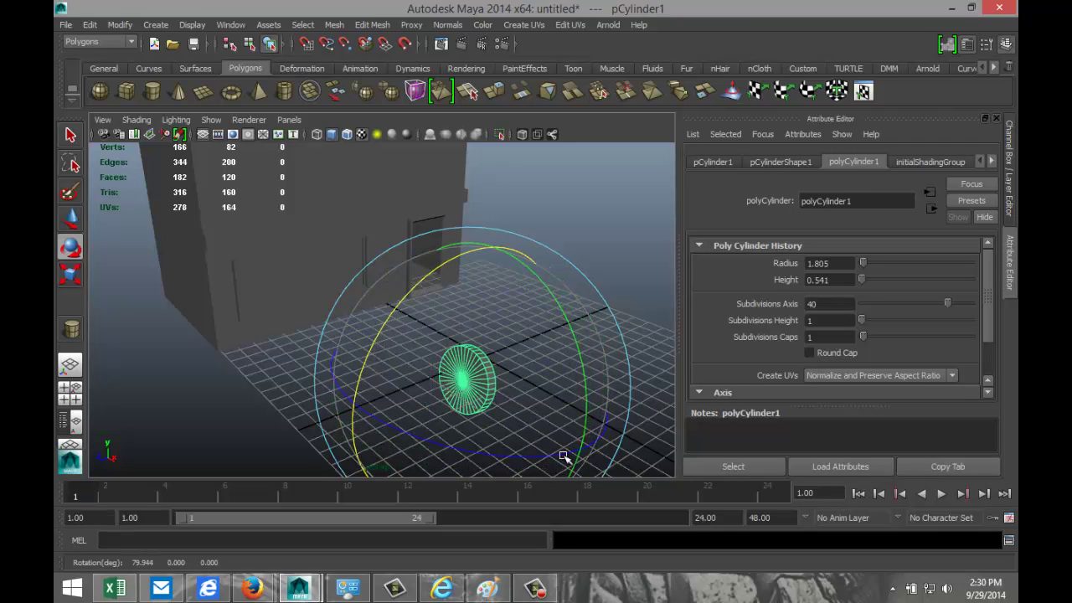
{"action": "left_click", "coordinate": [778, 163]}
{"action": "left_click", "coordinate": [731, 162]}
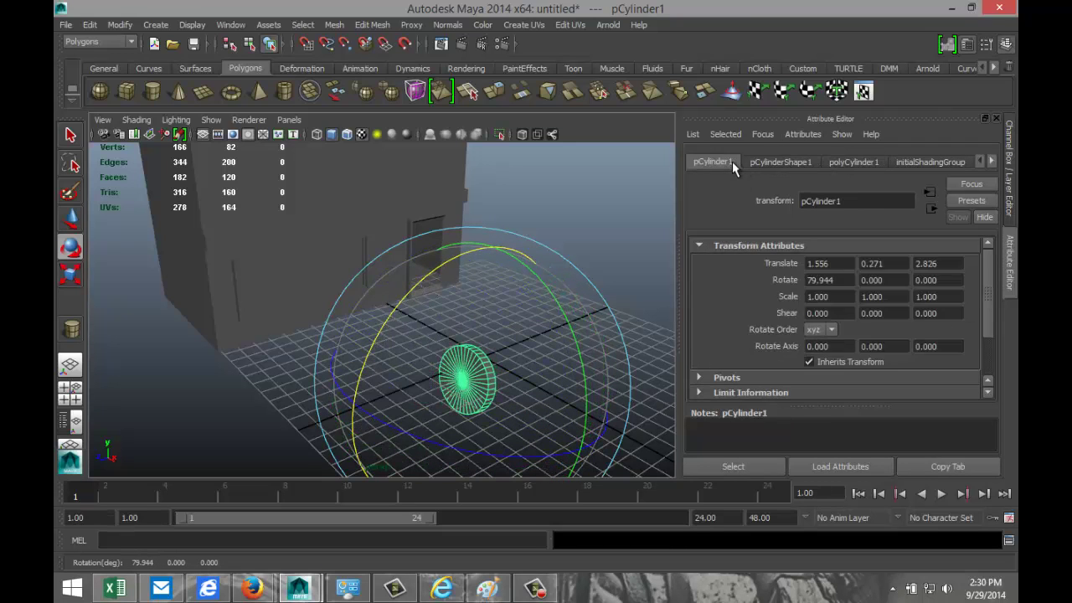
{"action": "double_click", "coordinate": [841, 282]}
{"action": "type", "text": "90"}
{"action": "key", "text": "Return"}
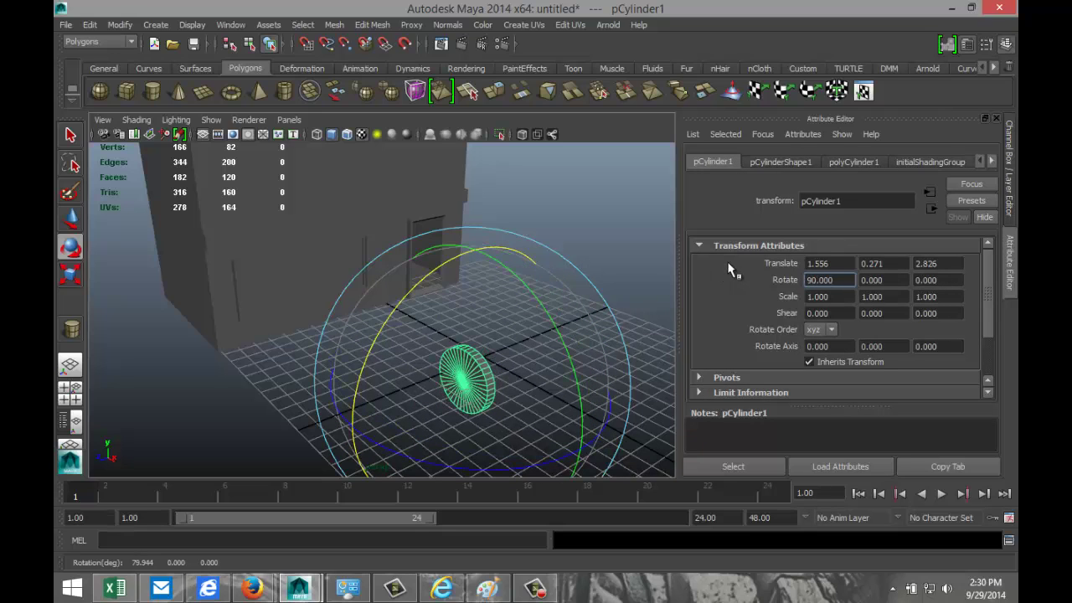
Step: In the front view, delete the faces of the cylinder's half nearest the building, and return to object selection
{"action": "left_click", "coordinate": [70, 389]}
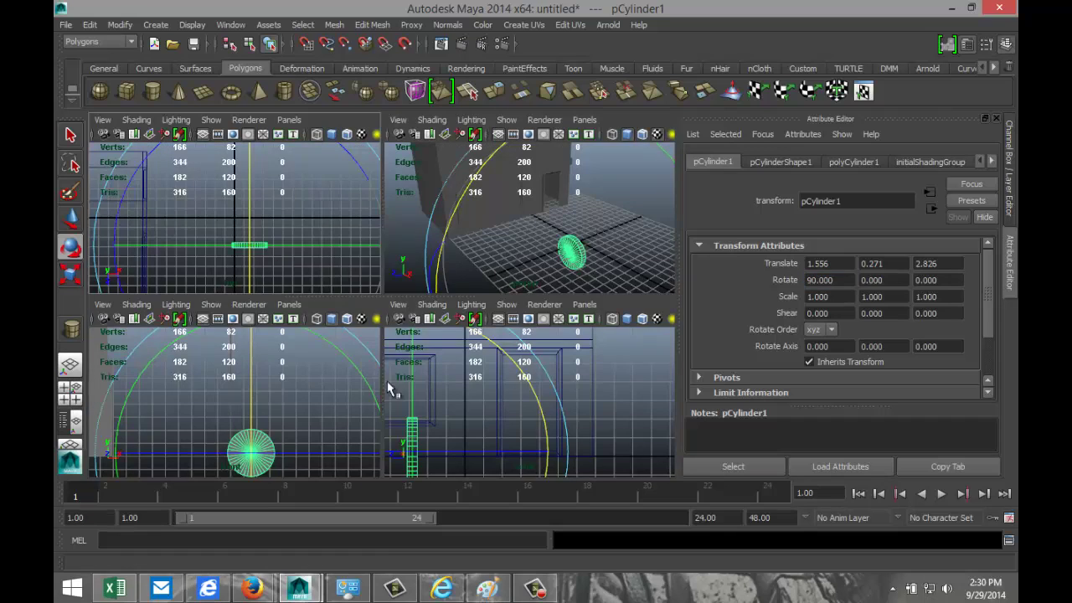
{"action": "key", "text": "space"}
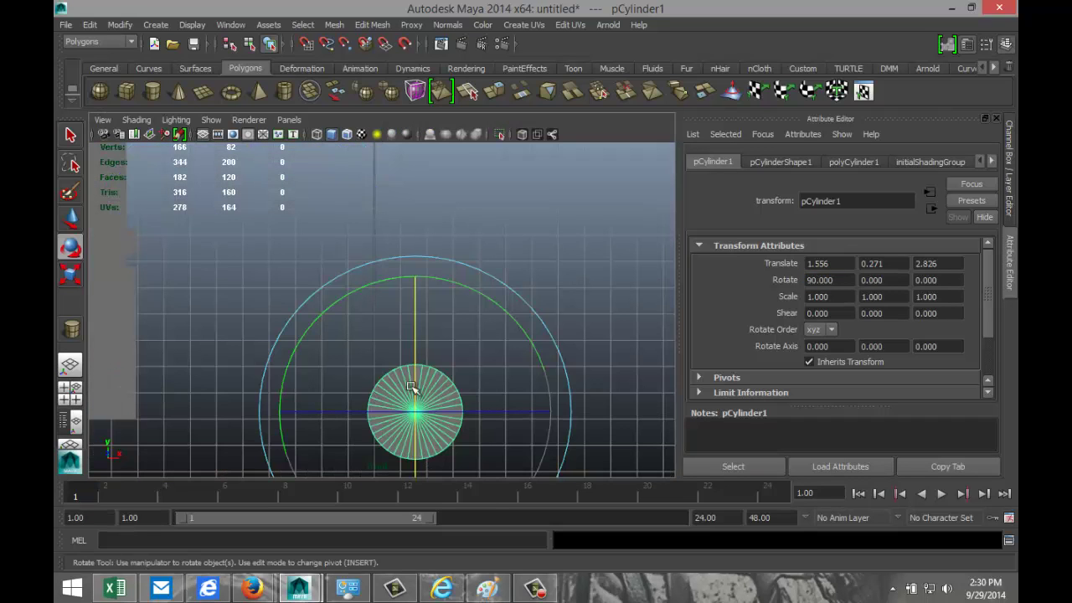
{"action": "scroll", "coordinate": [423, 376], "scroll_direction": "down", "scroll_amount": 1}
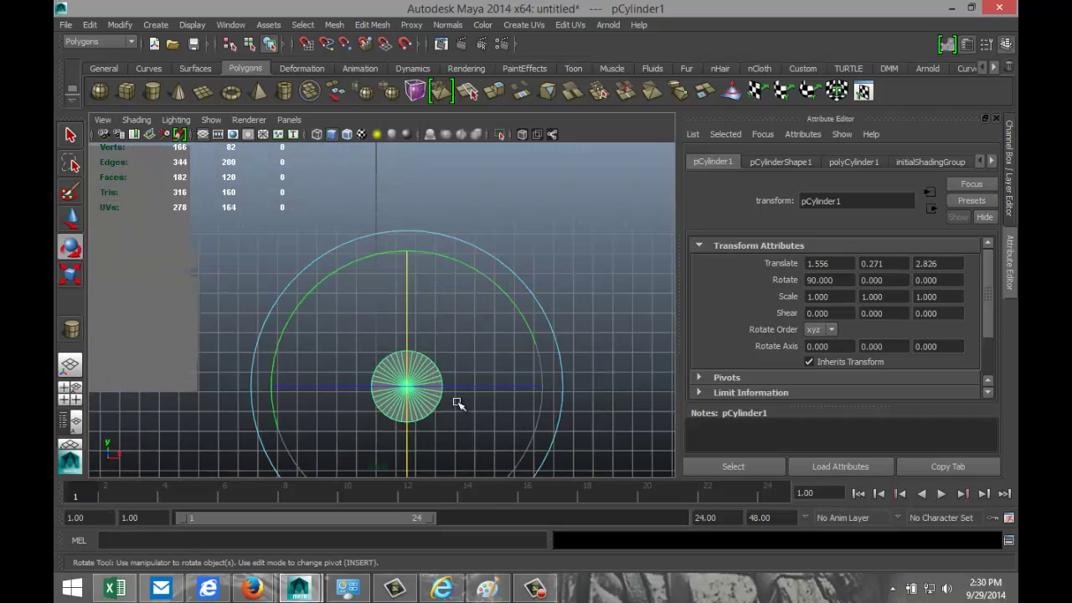
{"action": "middle_click_drag", "start_coordinate": [458, 404], "coordinate": [474, 357], "text": "alt"}
{"action": "scroll", "coordinate": [474, 357], "scroll_direction": "up", "scroll_amount": 2}
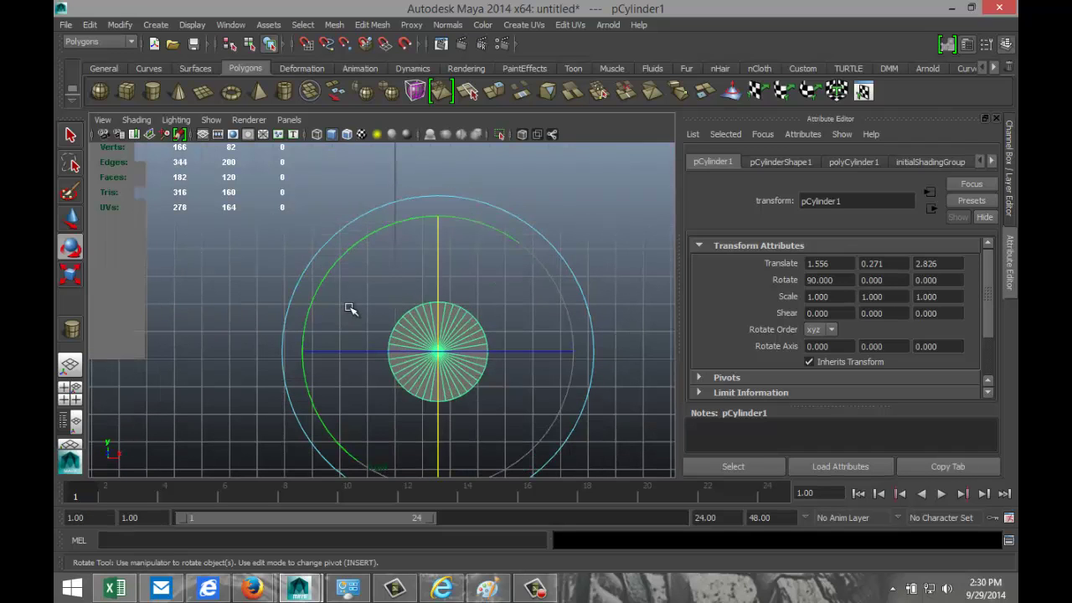
{"action": "right_click", "coordinate": [400, 329]}
{"action": "left_click", "coordinate": [402, 325]}
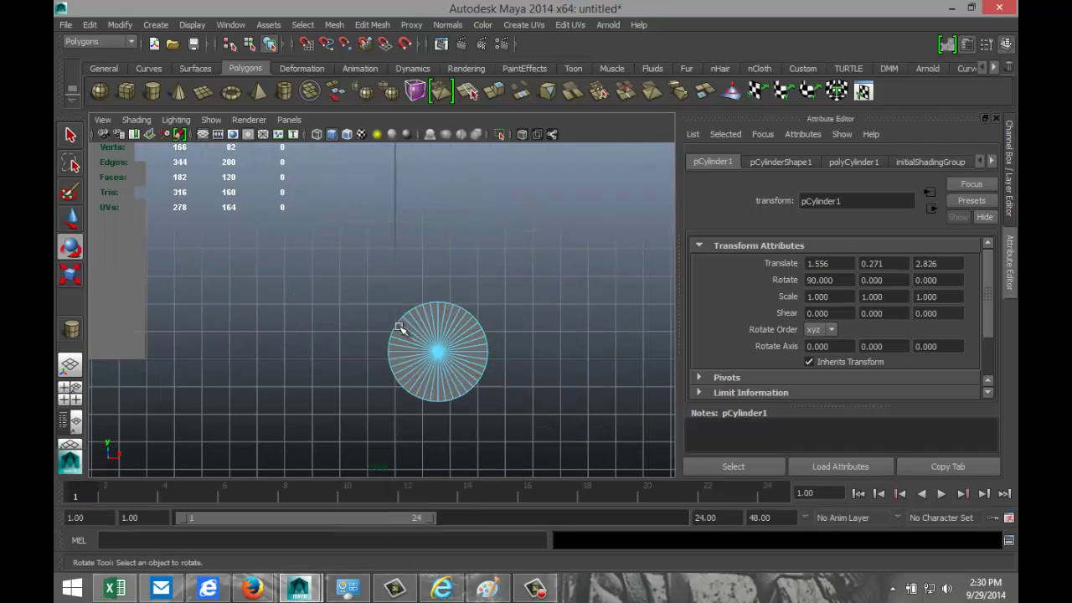
{"action": "left_click_drag", "start_coordinate": [349, 280], "coordinate": [433, 450]}
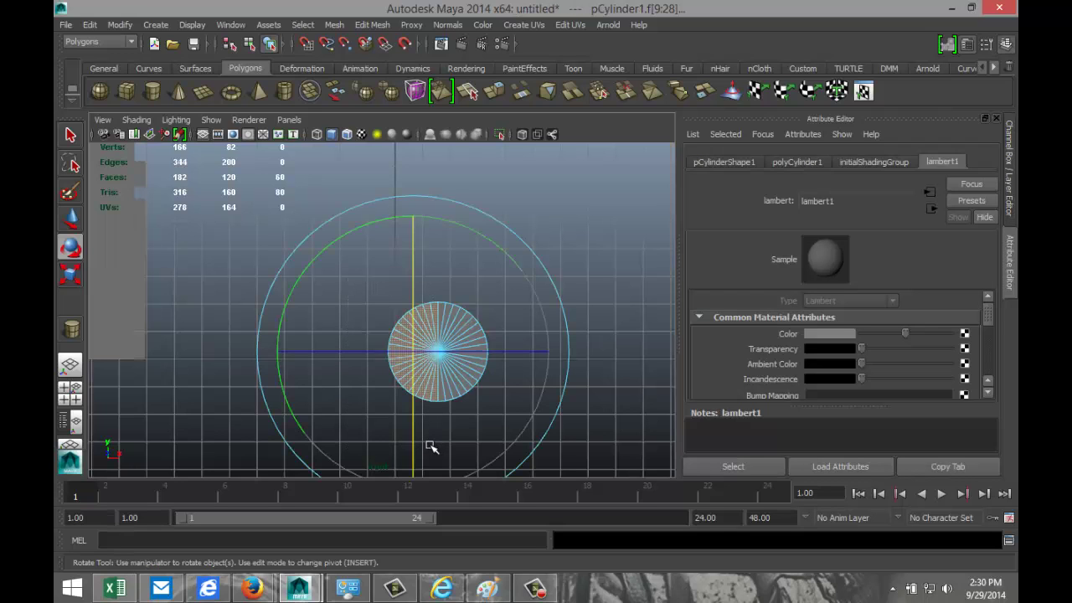
{"action": "key", "text": "Delete"}
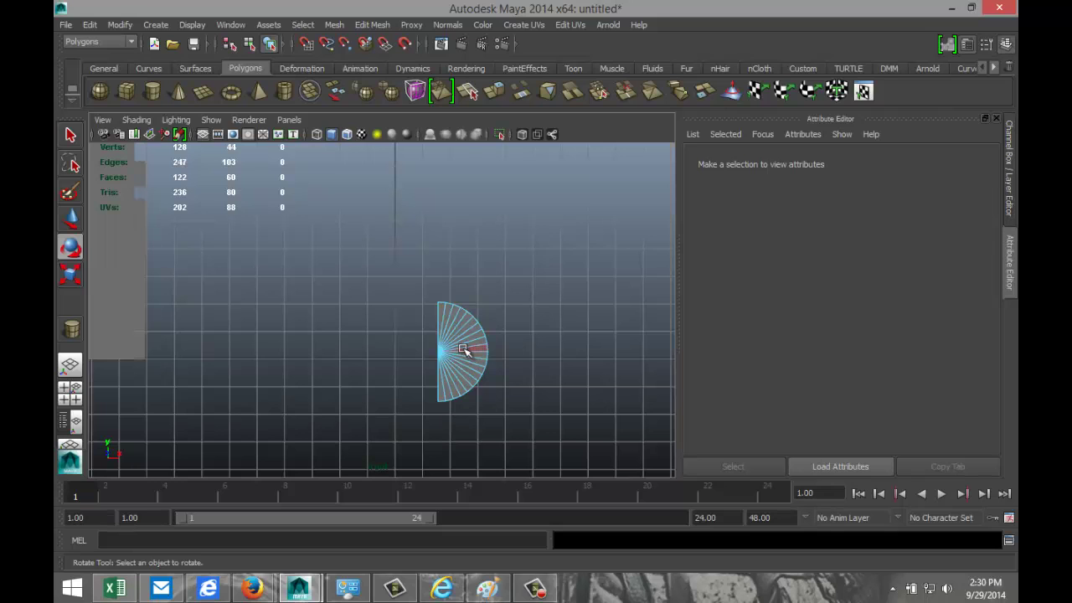
{"action": "right_click_drag", "start_coordinate": [467, 347], "coordinate": [517, 269]}
Step: In the perspective view, move the half cylinder to the building's front wall near its outer corner, at about -9.43, 3.26, 11.23
{"action": "left_click", "coordinate": [71, 394]}
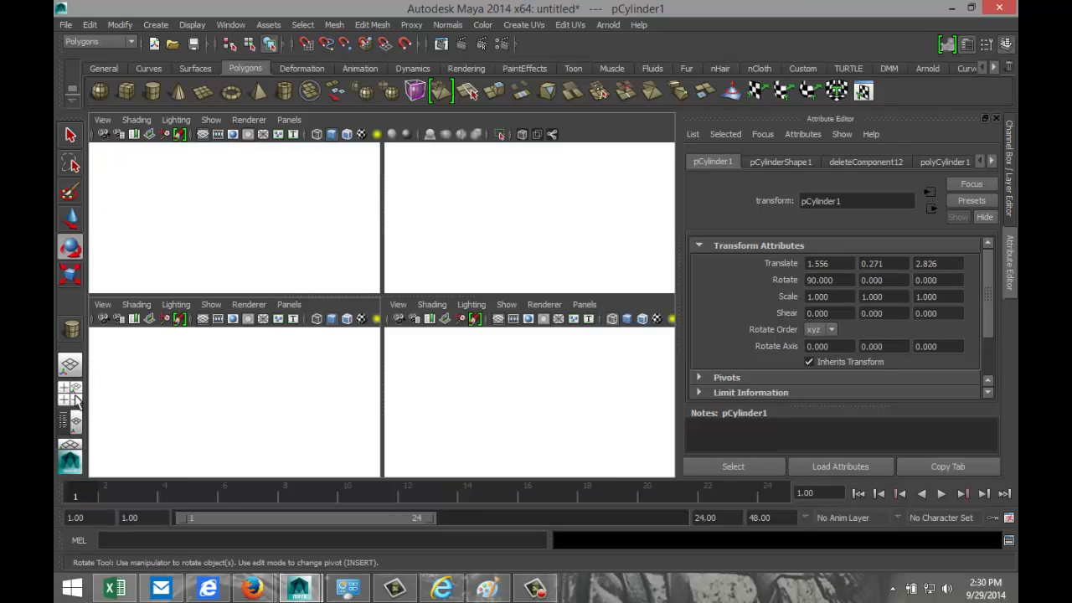
{"action": "key", "text": "space"}
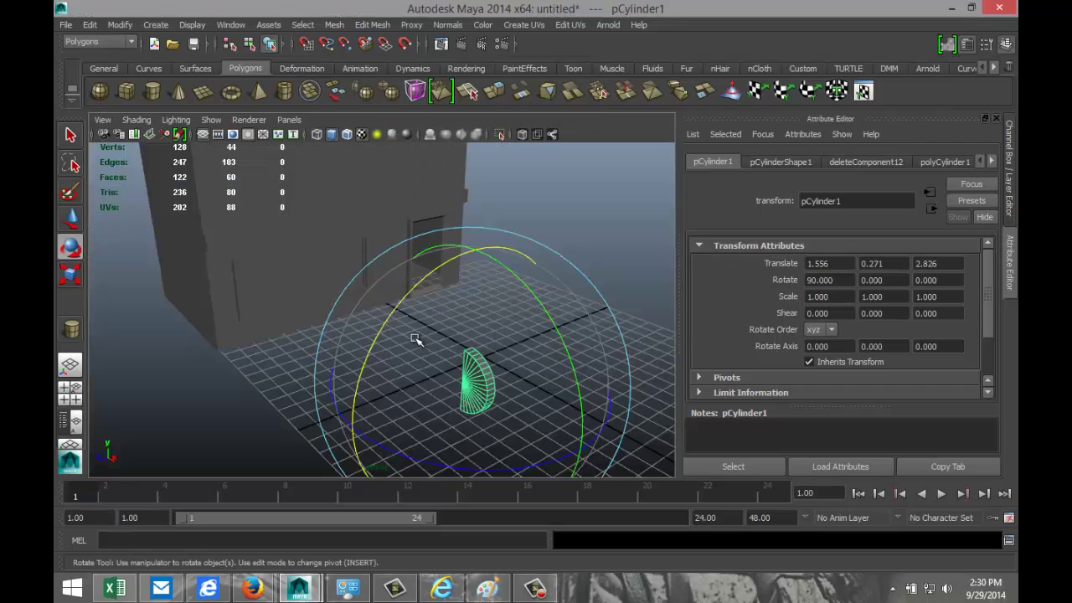
{"action": "key", "text": "w"}
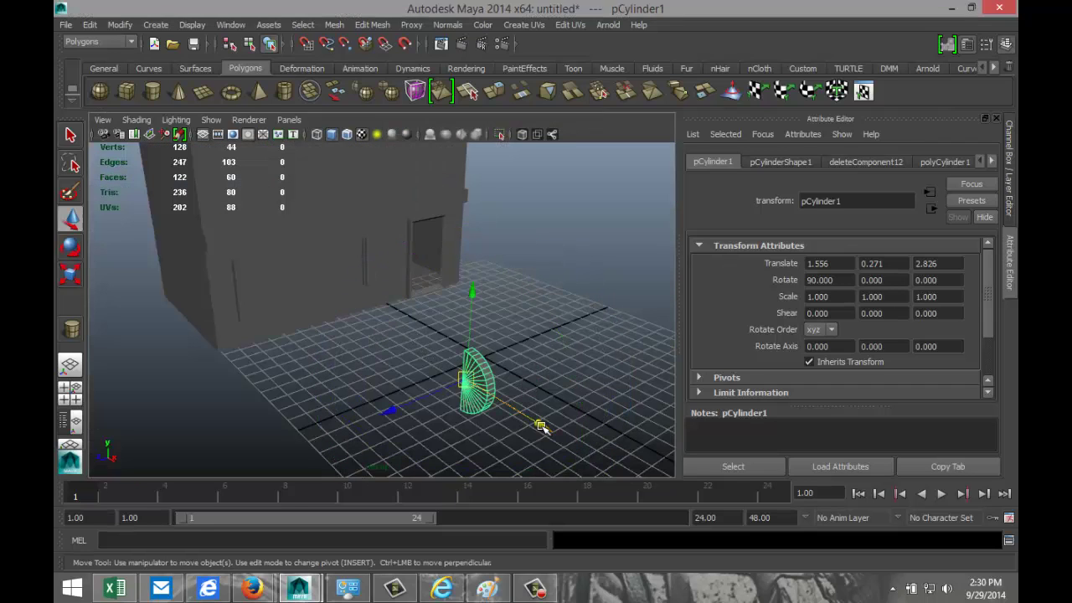
{"action": "left_click_drag", "start_coordinate": [545, 423], "coordinate": [384, 357]}
{"action": "left_click_drag", "start_coordinate": [352, 251], "coordinate": [352, 184]}
{"action": "left_click_drag", "start_coordinate": [303, 249], "coordinate": [175, 322]}
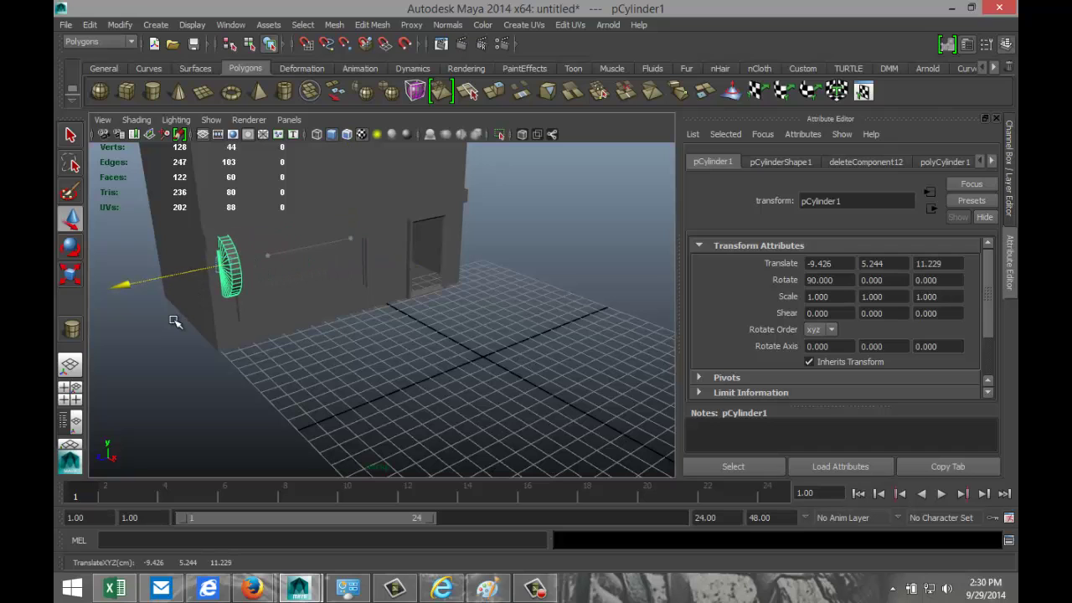
{"action": "left_click_drag", "start_coordinate": [214, 216], "coordinate": [248, 278]}
Step: Scale the half cylinder down uniformly to about 0.164
{"action": "key", "text": "f"}
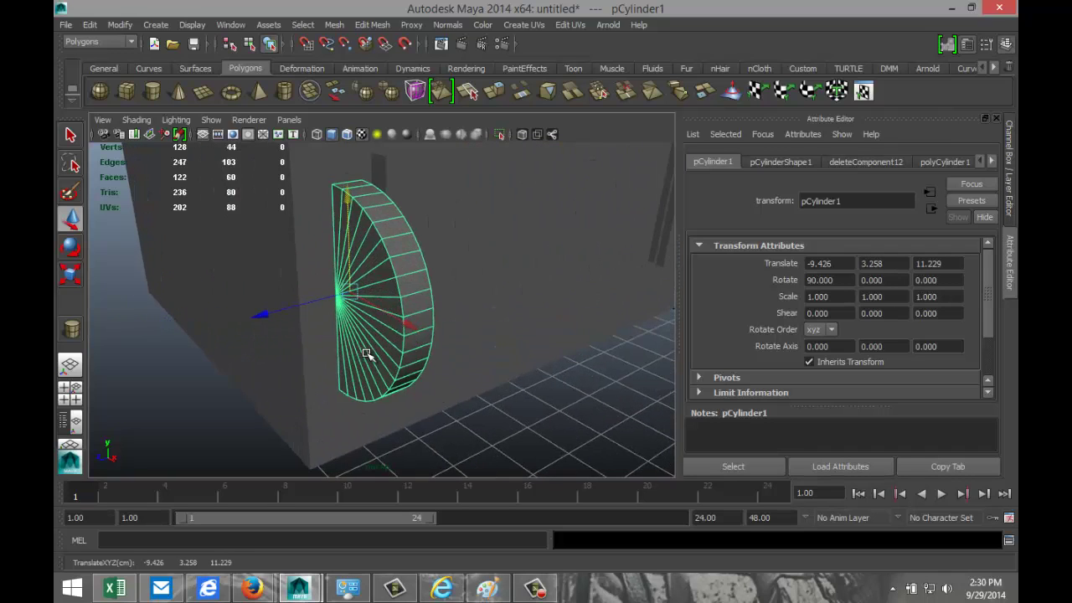
{"action": "key", "text": "r"}
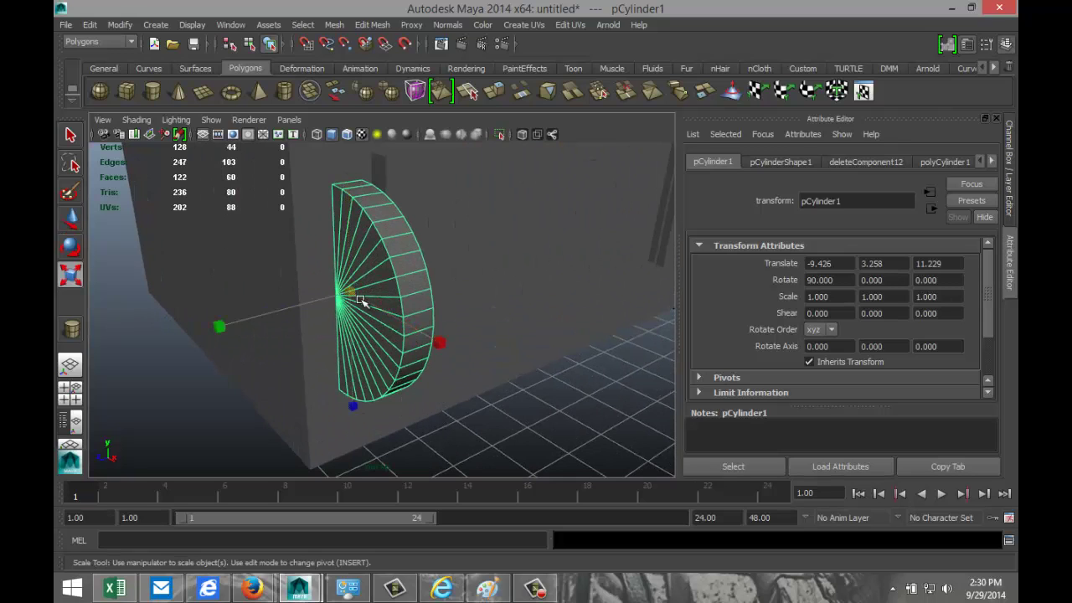
{"action": "left_click_drag", "start_coordinate": [352, 292], "coordinate": [221, 289]}
{"action": "left_click_drag", "start_coordinate": [259, 335], "coordinate": [366, 367], "text": "alt"}
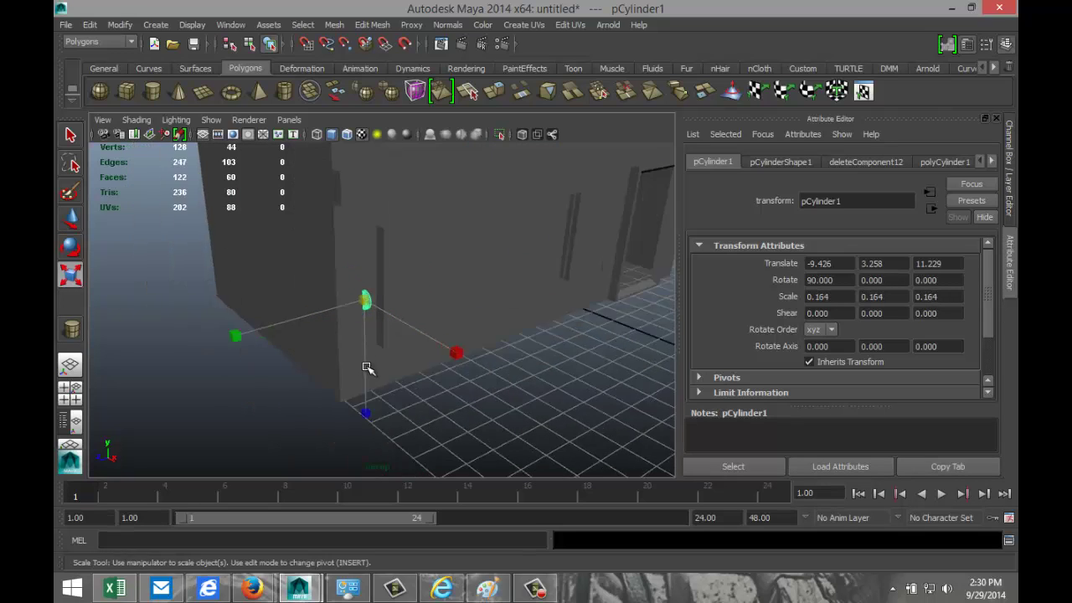
Step: Raise the small half cylinder along the front wall to a Y position of about 3.56
{"action": "key", "text": "w"}
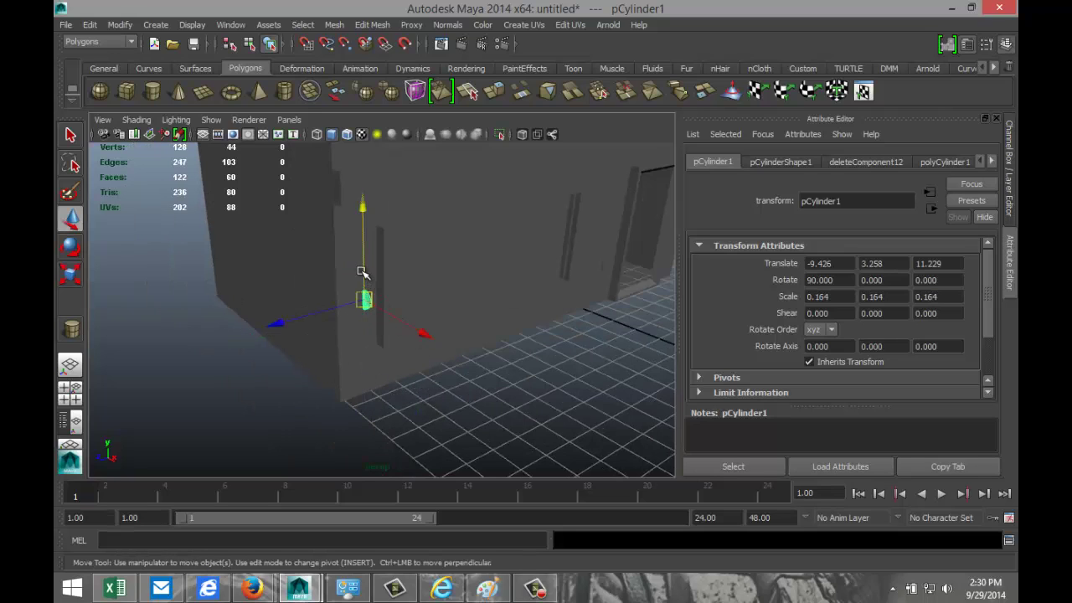
{"action": "left_click_drag", "start_coordinate": [362, 271], "coordinate": [362, 259]}
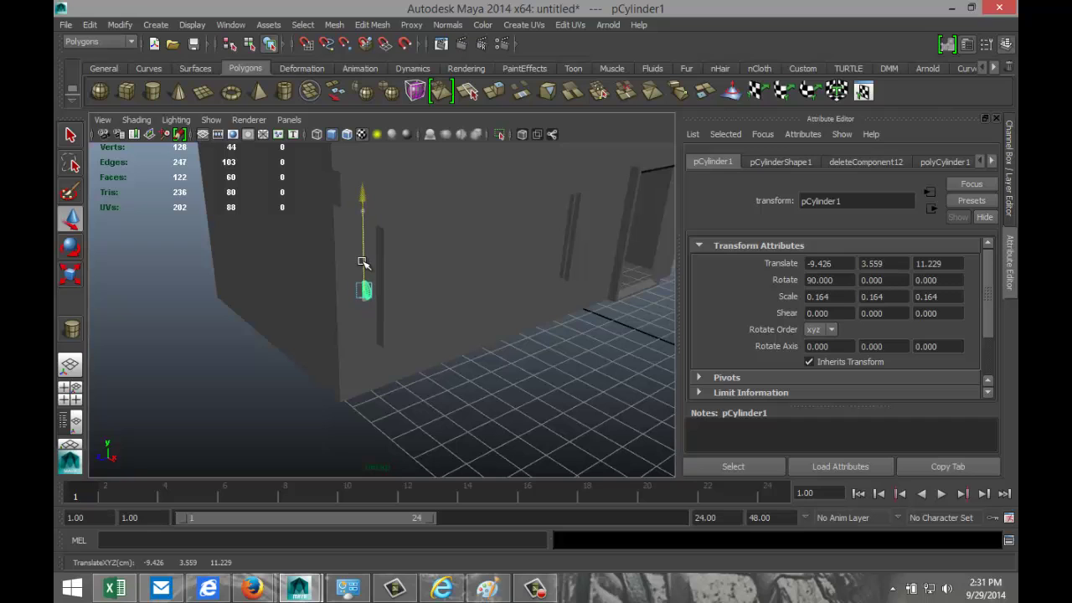
{"action": "left_click_drag", "start_coordinate": [363, 262], "coordinate": [363, 263]}
{"action": "left_click_drag", "start_coordinate": [519, 361], "coordinate": [438, 338], "text": "alt"}
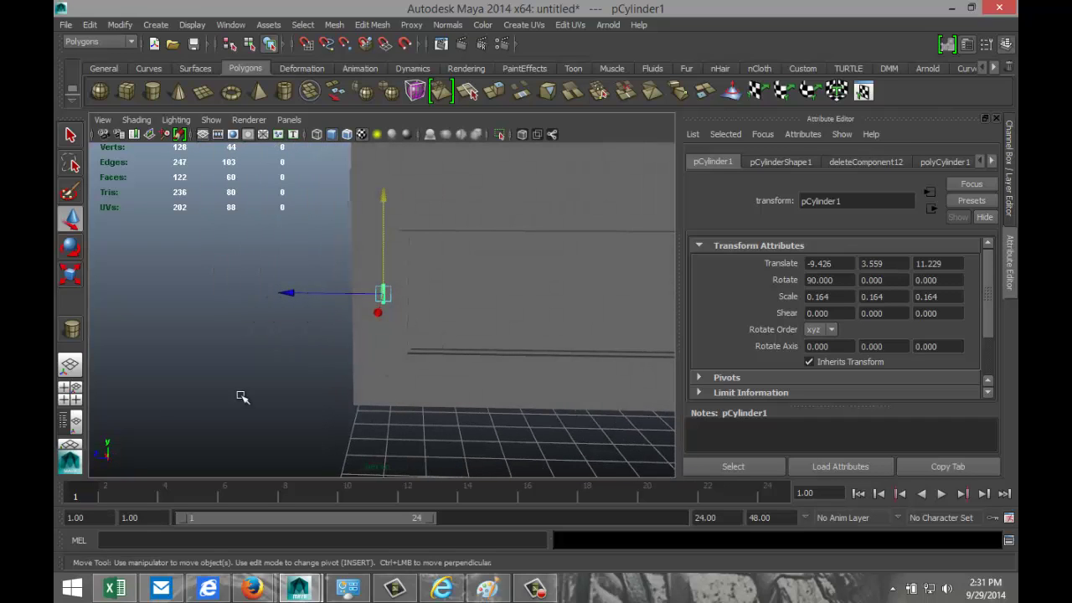
Step: In the side view, duplicate the half cylinder and move the copy to the window's other side, at a Z position of about 1.23
{"action": "left_click", "coordinate": [74, 402]}
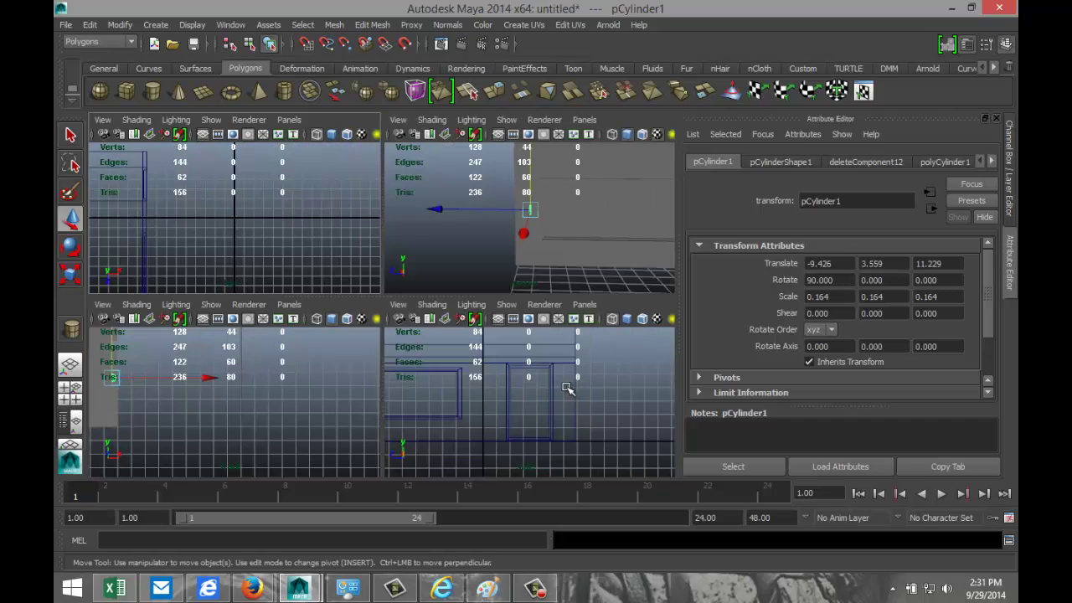
{"action": "key", "text": "space"}
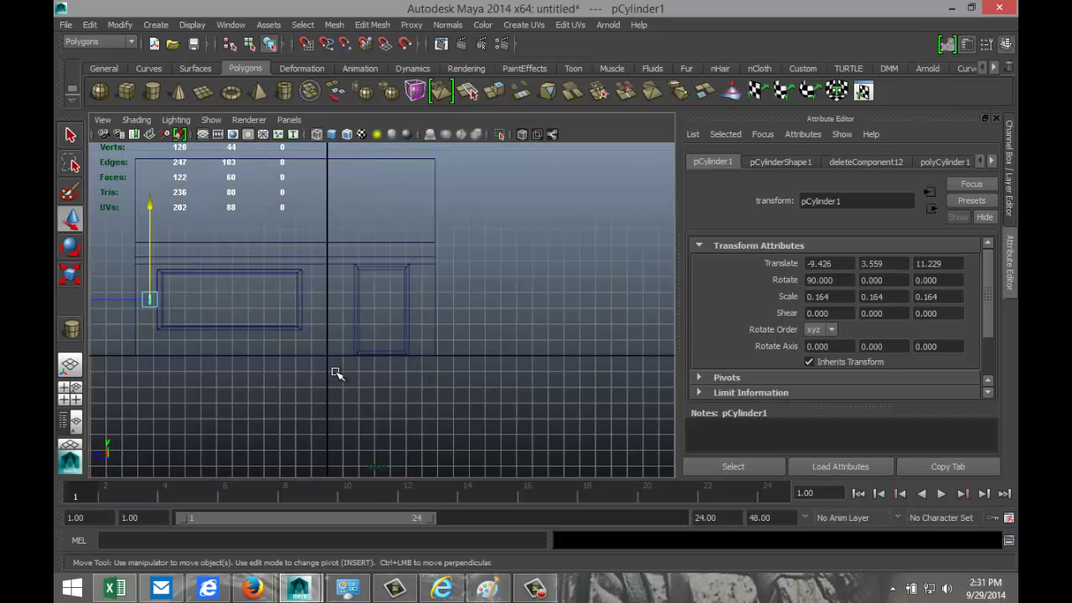
{"action": "right_click_drag", "start_coordinate": [295, 371], "coordinate": [394, 371], "text": "alt"}
{"action": "key", "text": "ctrl+d"}
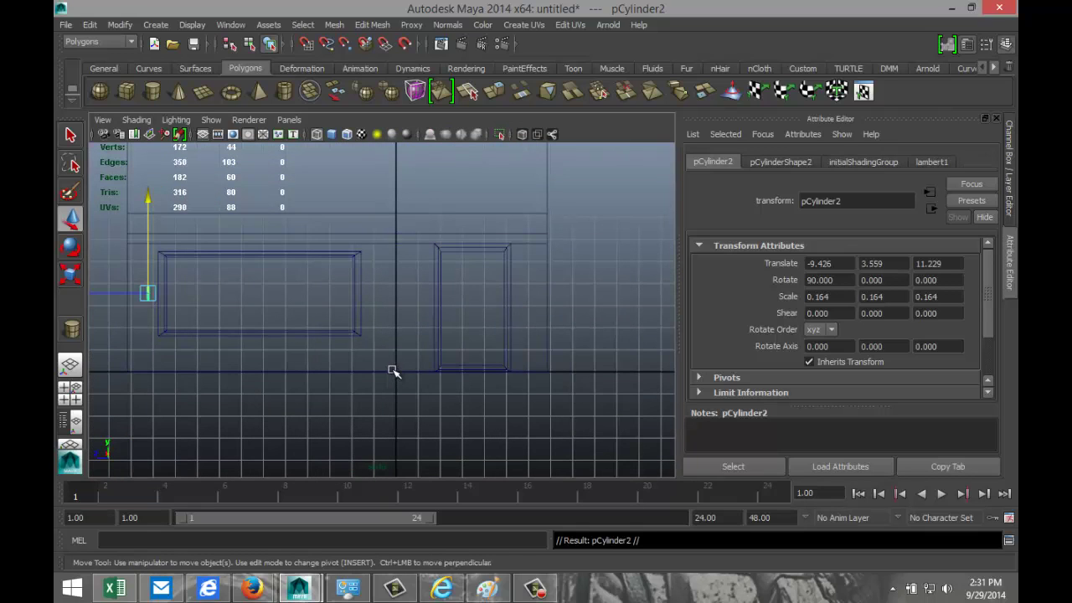
{"action": "left_click_drag", "start_coordinate": [112, 295], "coordinate": [322, 333]}
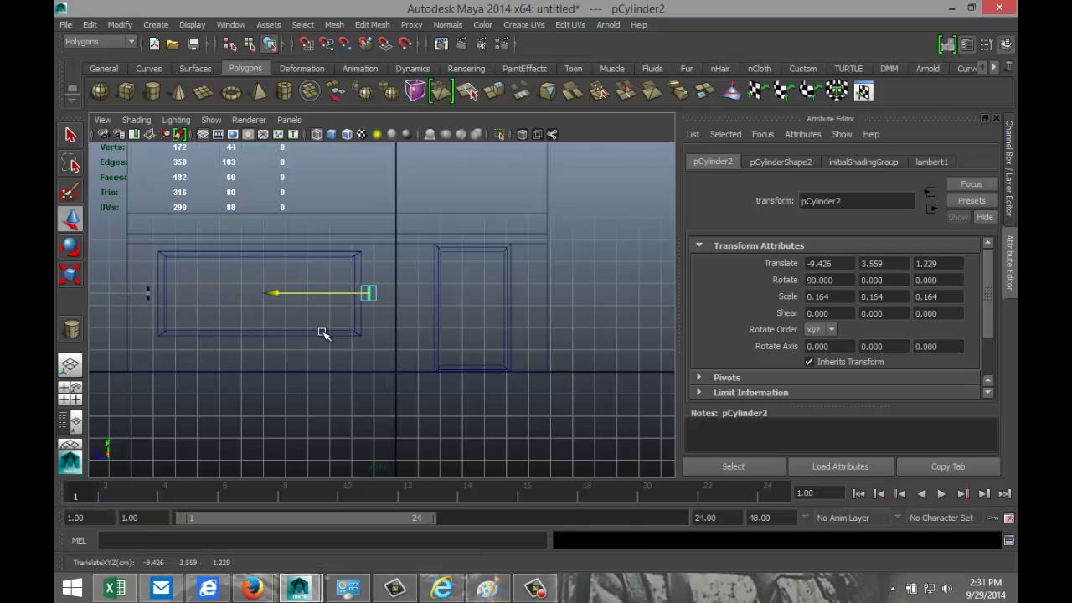
{"action": "left_click", "coordinate": [297, 404]}
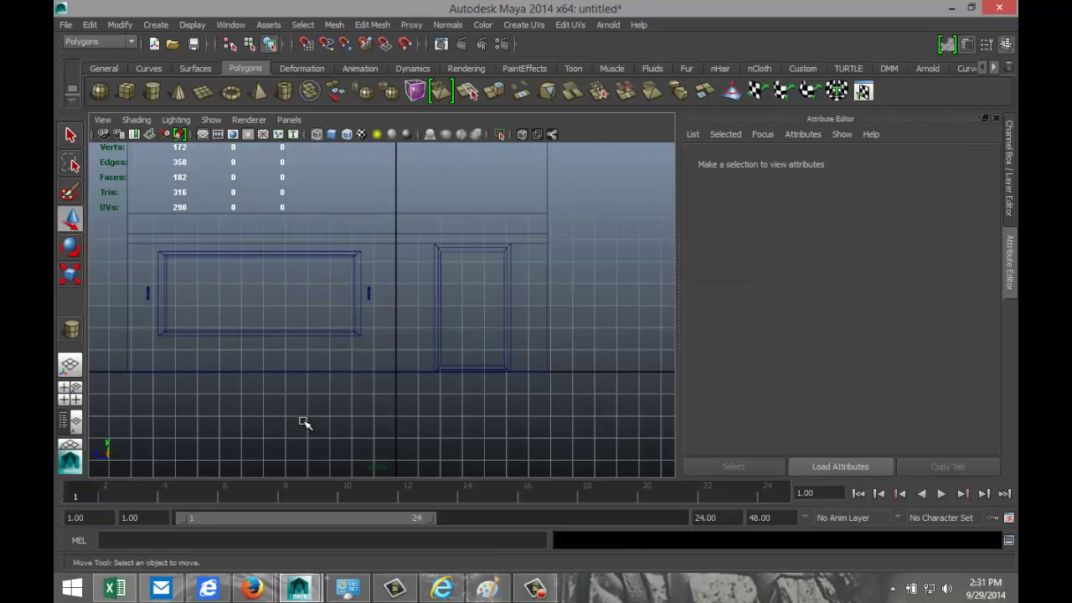
Step: In the perspective view, create a long, thin polygon cube about 8.26 deep on the ground in front of the window
{"action": "left_click", "coordinate": [73, 400]}
{"action": "key", "text": "space"}
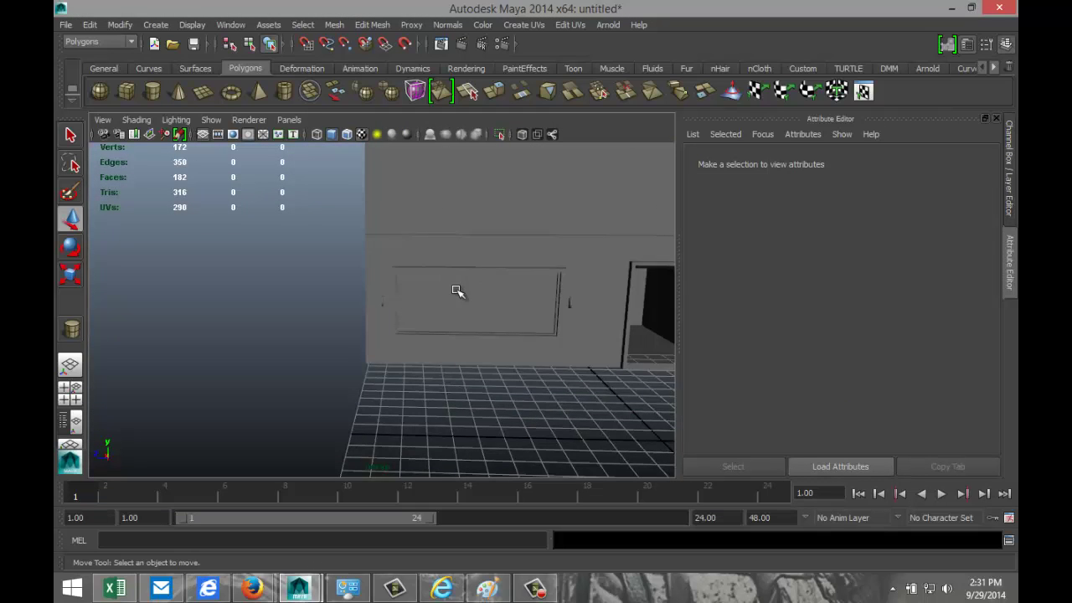
{"action": "left_click_drag", "start_coordinate": [301, 296], "coordinate": [376, 296], "text": "alt"}
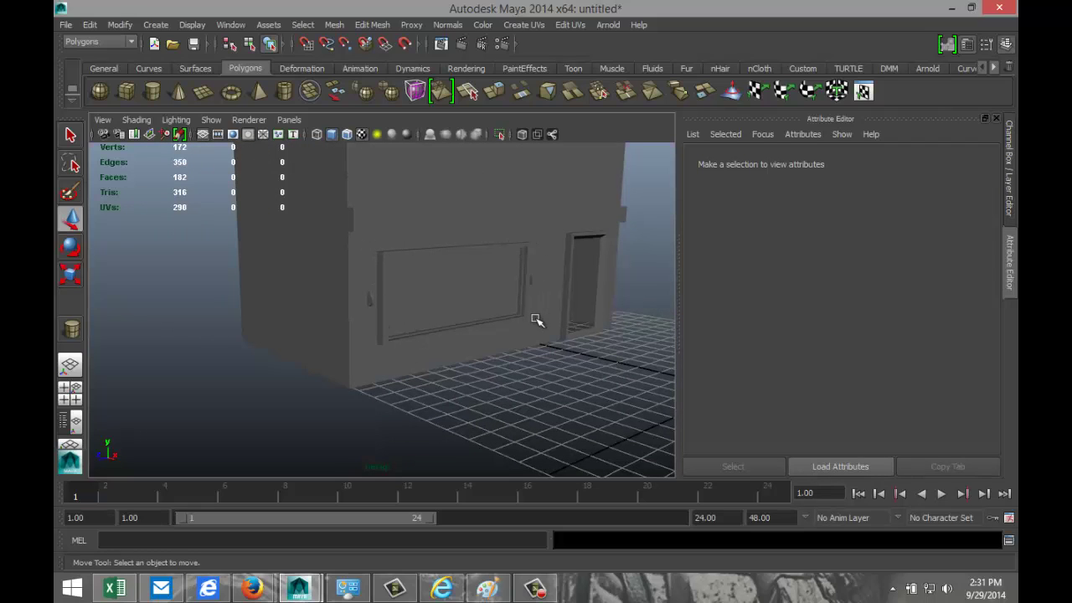
{"action": "left_click_drag", "start_coordinate": [361, 335], "coordinate": [326, 329], "text": "alt"}
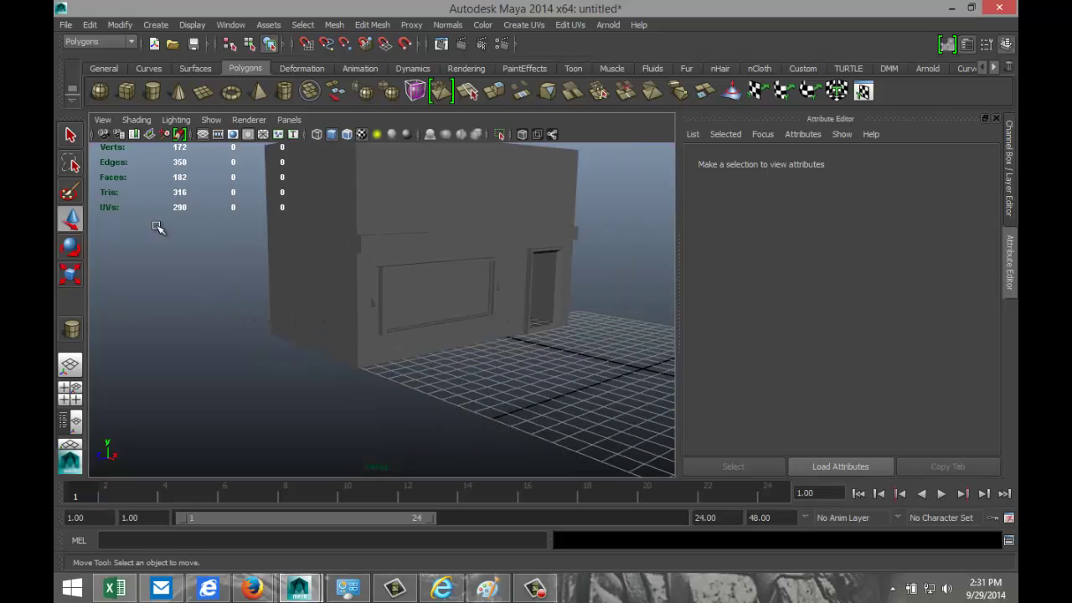
{"action": "left_click", "coordinate": [128, 100]}
{"action": "scroll", "coordinate": [494, 414], "scroll_direction": "up", "scroll_amount": 3}
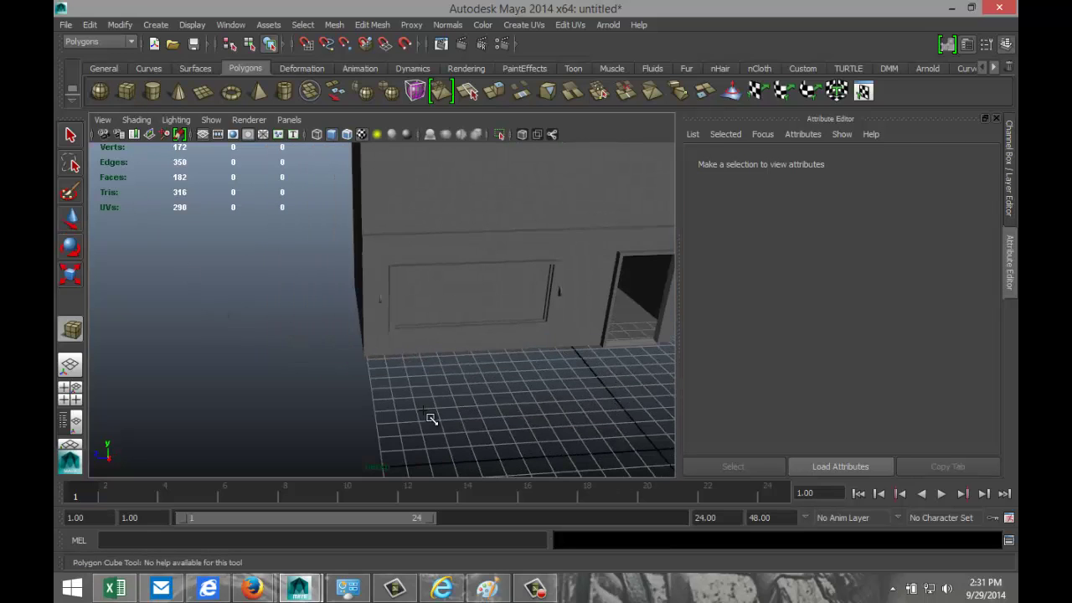
{"action": "left_click_drag", "start_coordinate": [404, 412], "coordinate": [568, 422]}
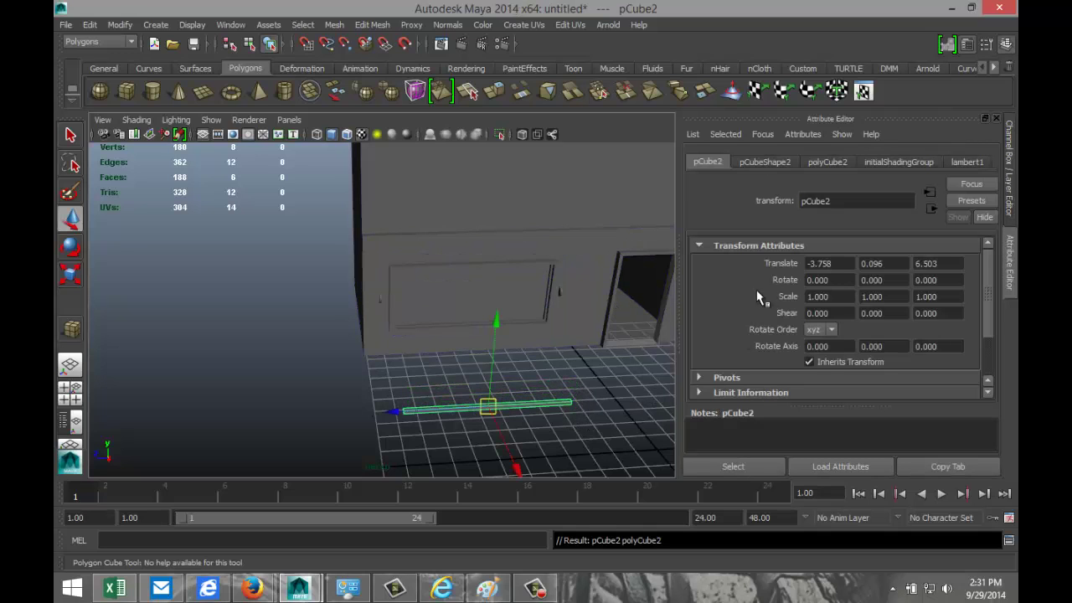
Step: Set the new cube's width and height to 0.5 each in its polyCube creation settings
{"action": "left_click", "coordinate": [764, 162]}
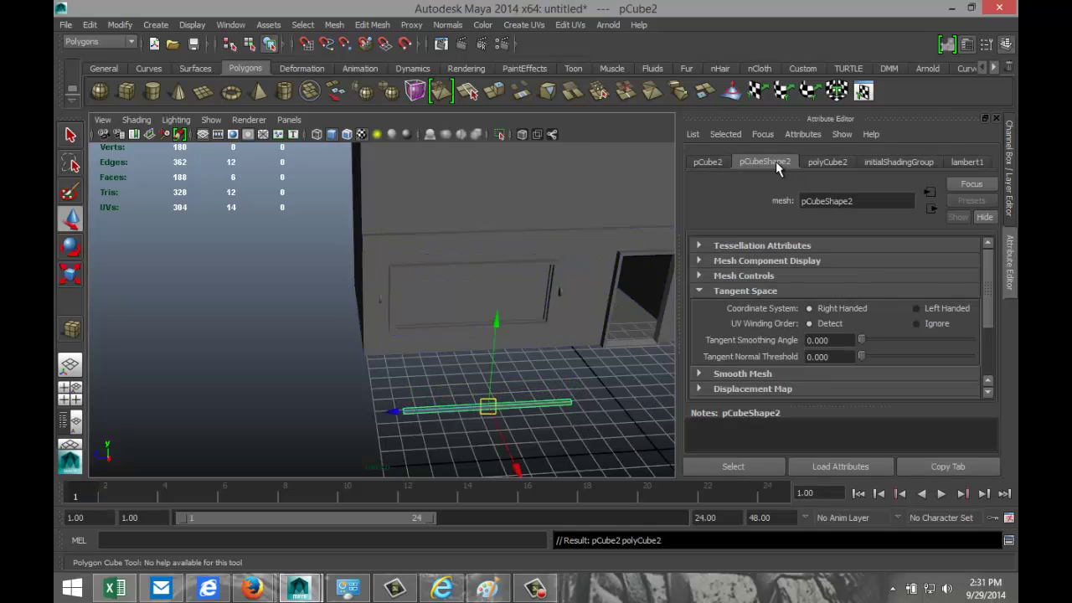
{"action": "left_click", "coordinate": [824, 163]}
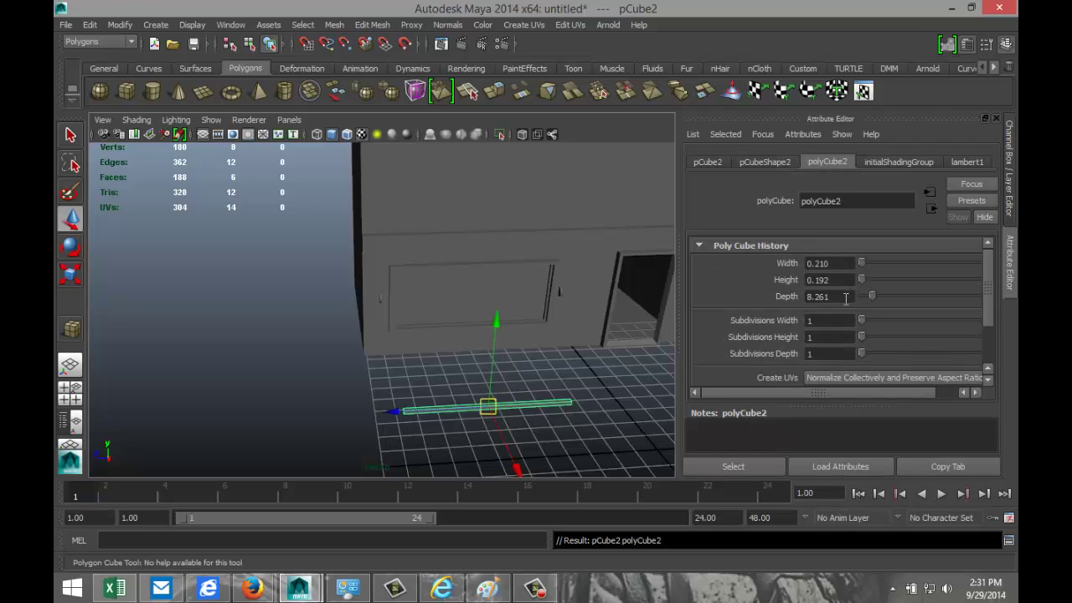
{"action": "left_click", "coordinate": [842, 264]}
{"action": "key", "text": "Tab"}
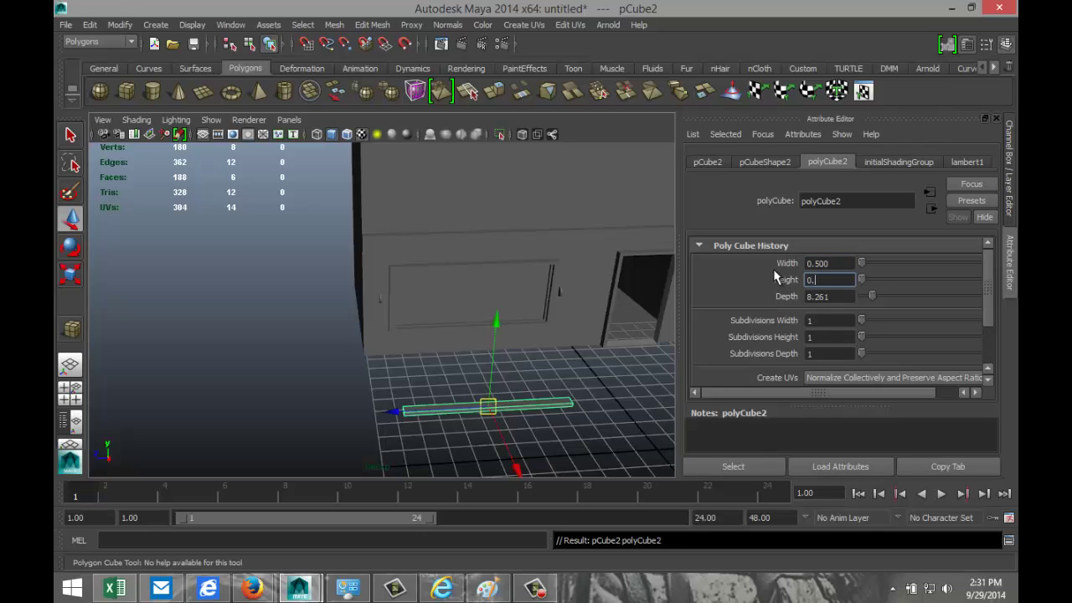
{"action": "key", "text": "Return"}
{"action": "key", "text": "w"}
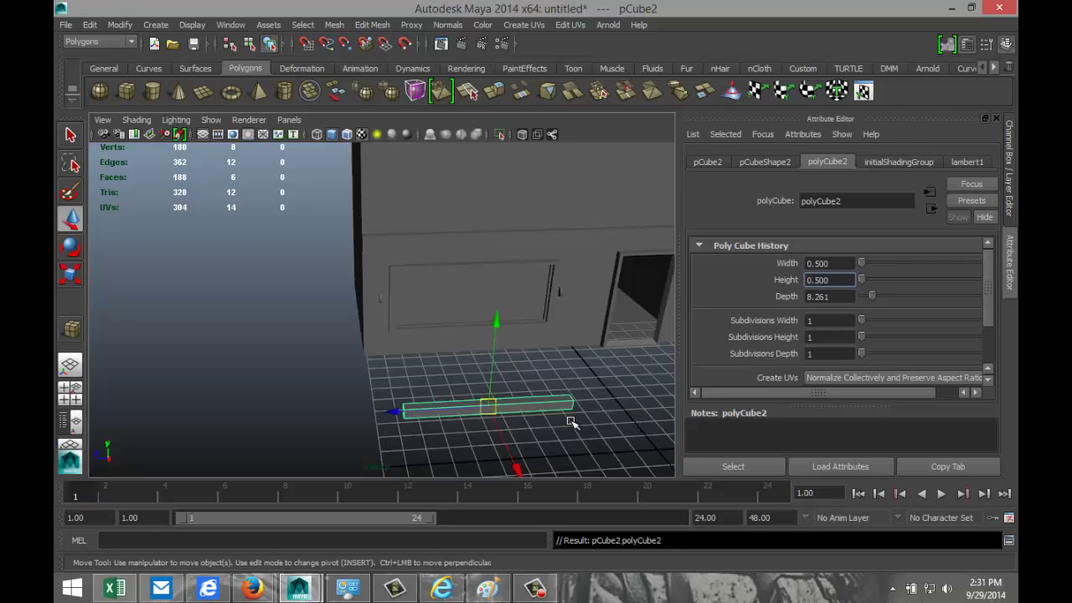
{"action": "left_click", "coordinate": [555, 433]}
{"action": "left_click", "coordinate": [545, 417]}
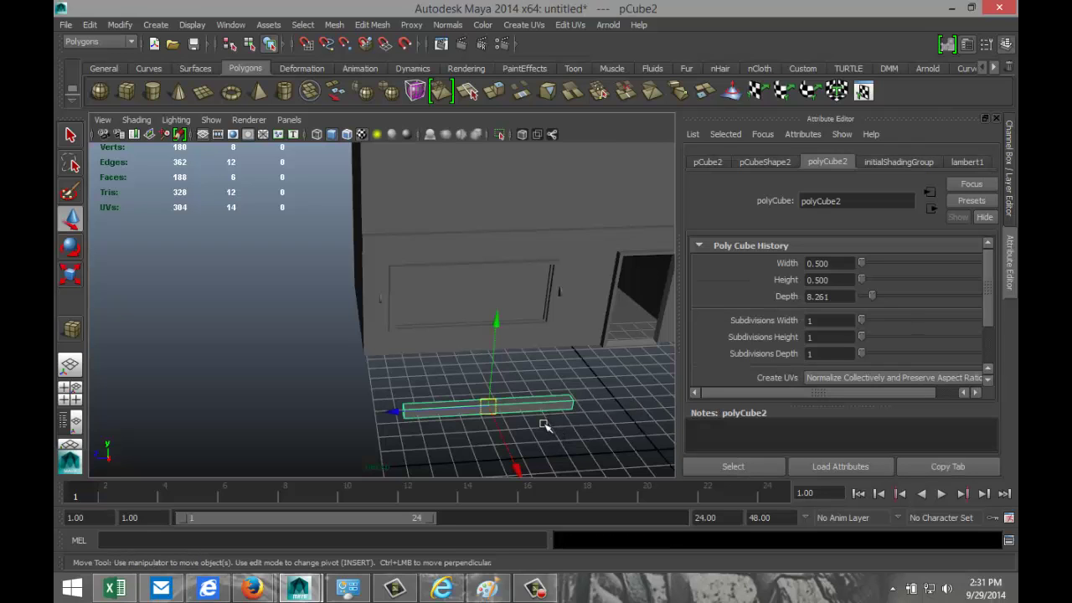
Step: Scale the bar down uniformly to about 0.287, and stretch it lengthwise to a Z scale of about 0.779
{"action": "key", "text": "r"}
{"action": "left_click_drag", "start_coordinate": [489, 407], "coordinate": [429, 416]}
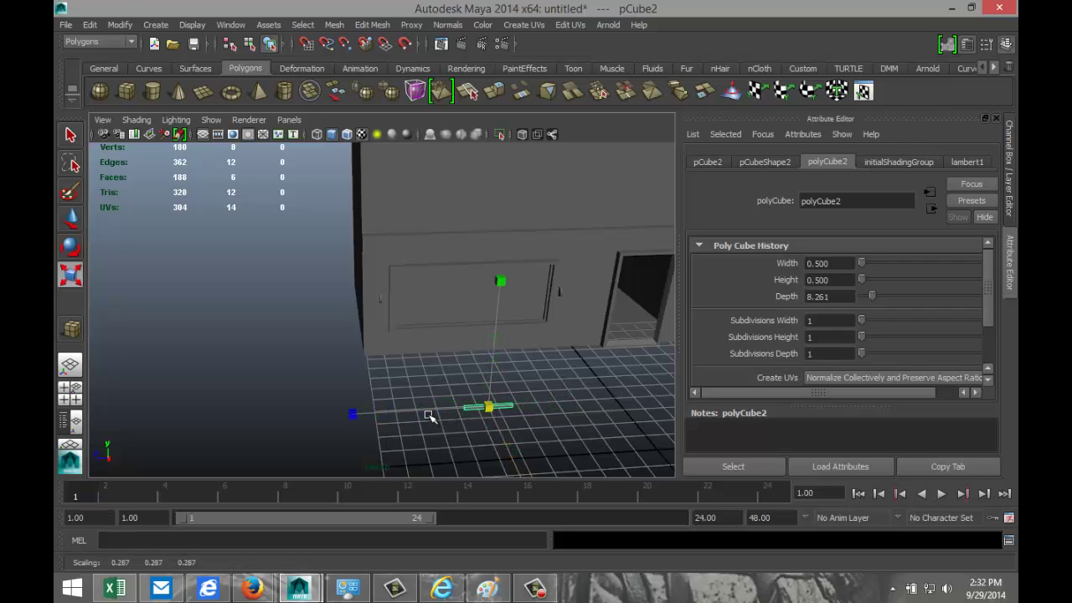
{"action": "left_click_drag", "start_coordinate": [350, 413], "coordinate": [110, 431]}
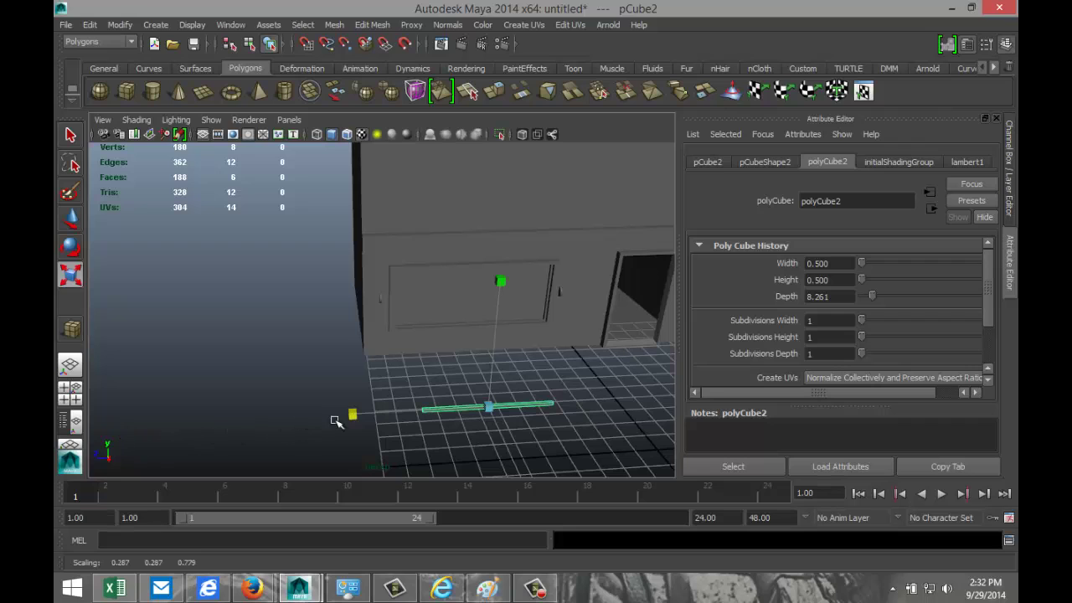
Step: Raise the bar above the window to a Y position of about 6.65 and bring it back towards the front wall
{"action": "key", "text": "w"}
{"action": "left_click_drag", "start_coordinate": [499, 366], "coordinate": [491, 239]}
{"action": "left_click_drag", "start_coordinate": [531, 324], "coordinate": [498, 278]}
{"action": "scroll", "coordinate": [359, 363], "scroll_direction": "up", "scroll_amount": 3}
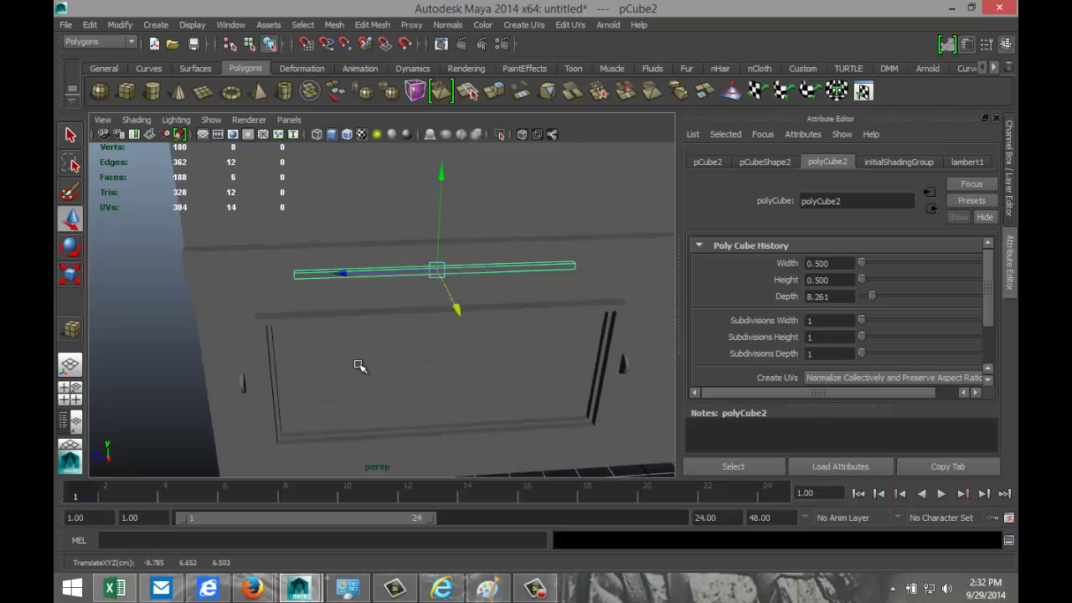
Step: Using the front view for the final adjustment, seat the bar flush against the front wall at an X position of about -8.976
{"action": "left_click_drag", "start_coordinate": [268, 371], "coordinate": [354, 354], "text": "alt"}
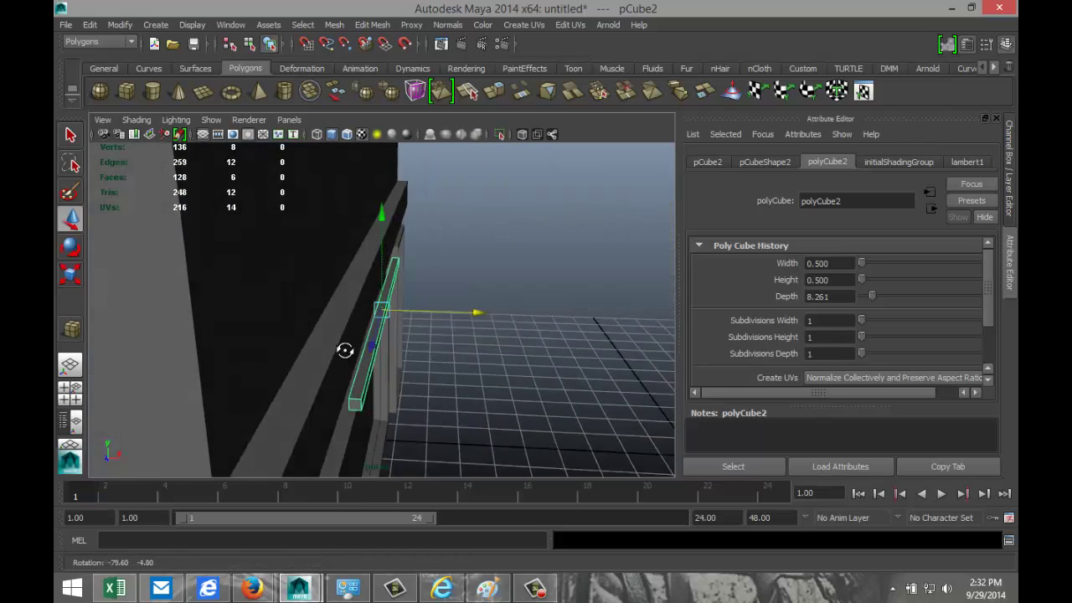
{"action": "left_click_drag", "start_coordinate": [479, 312], "coordinate": [468, 313]}
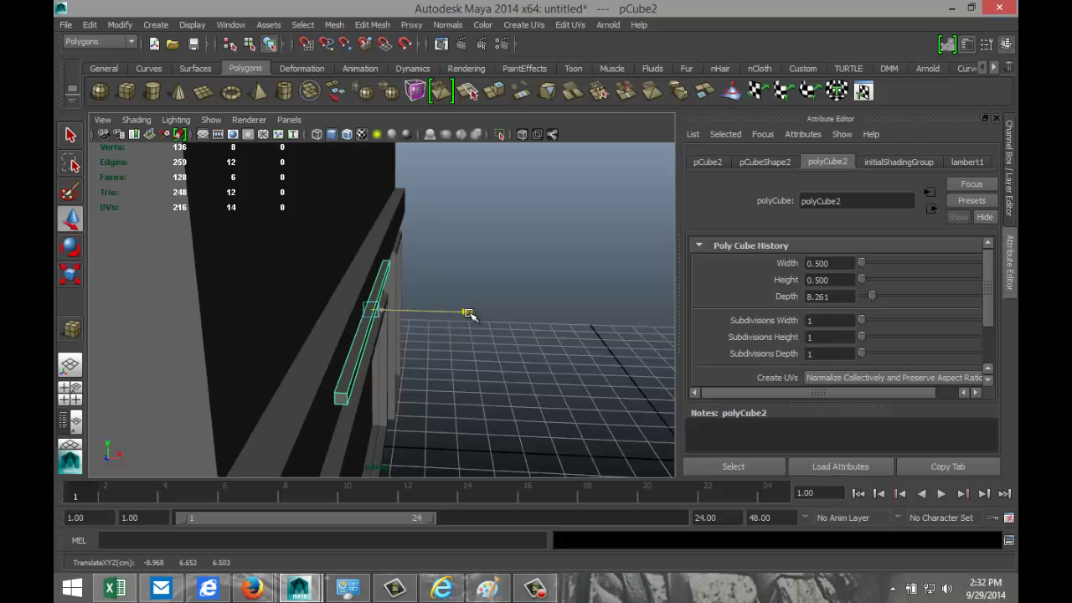
{"action": "left_click", "coordinate": [70, 389]}
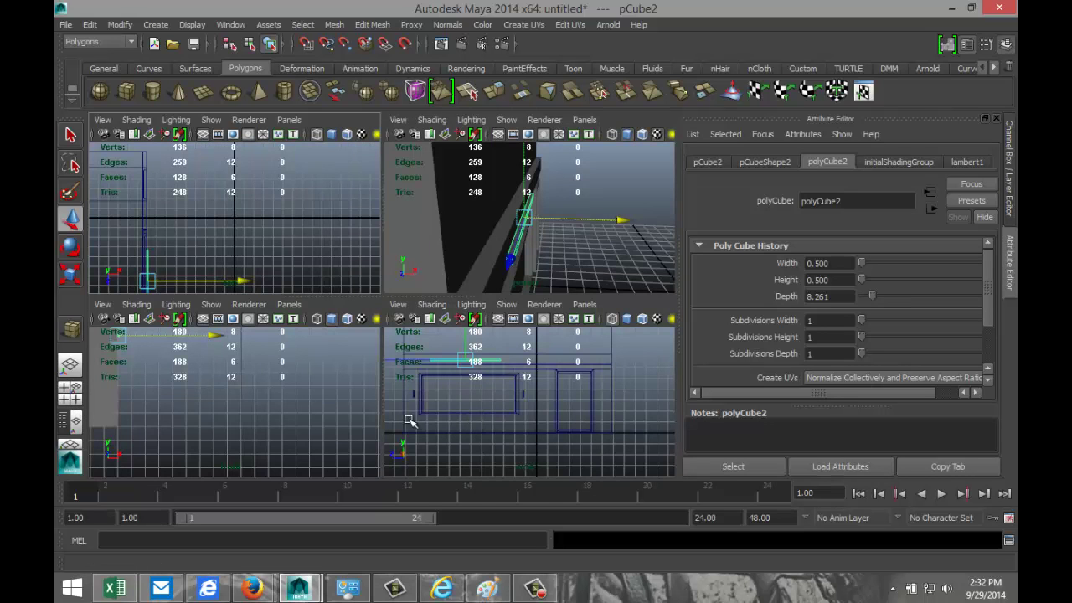
{"action": "key", "text": "space"}
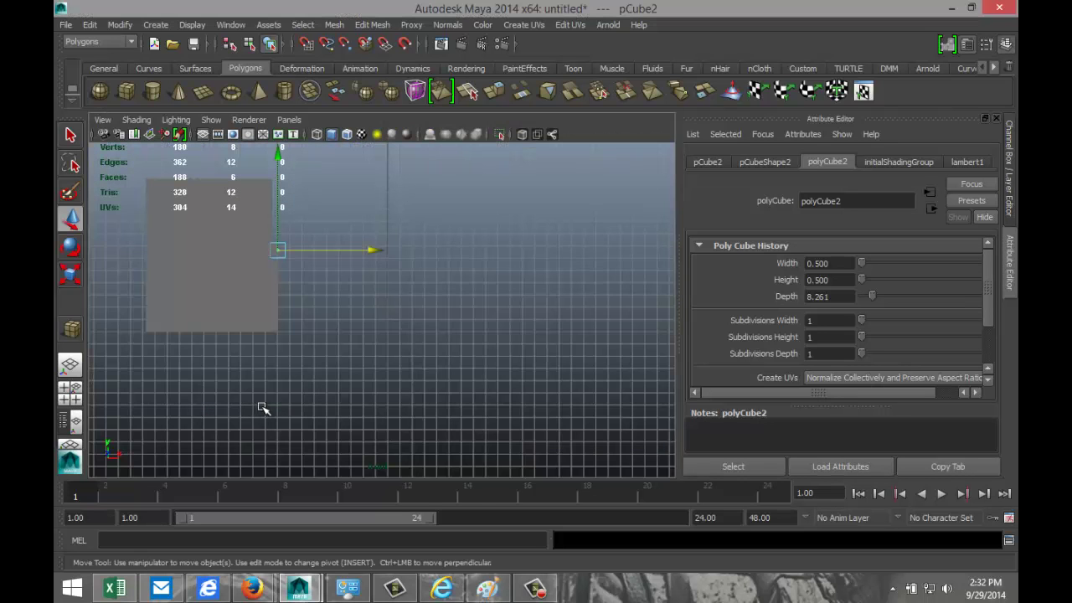
{"action": "key", "text": "f"}
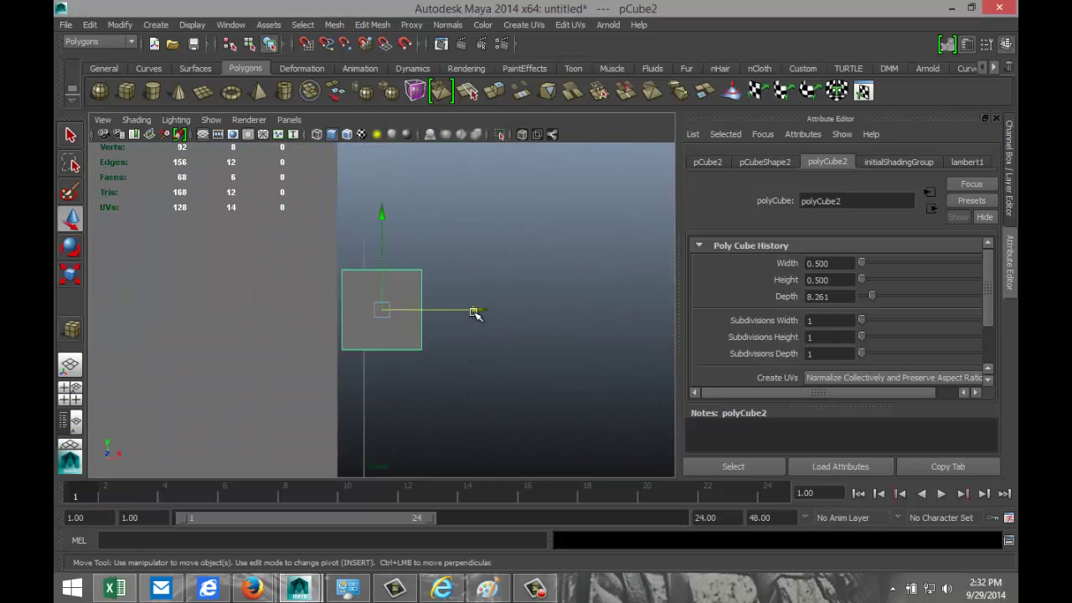
{"action": "left_click_drag", "start_coordinate": [475, 310], "coordinate": [473, 312]}
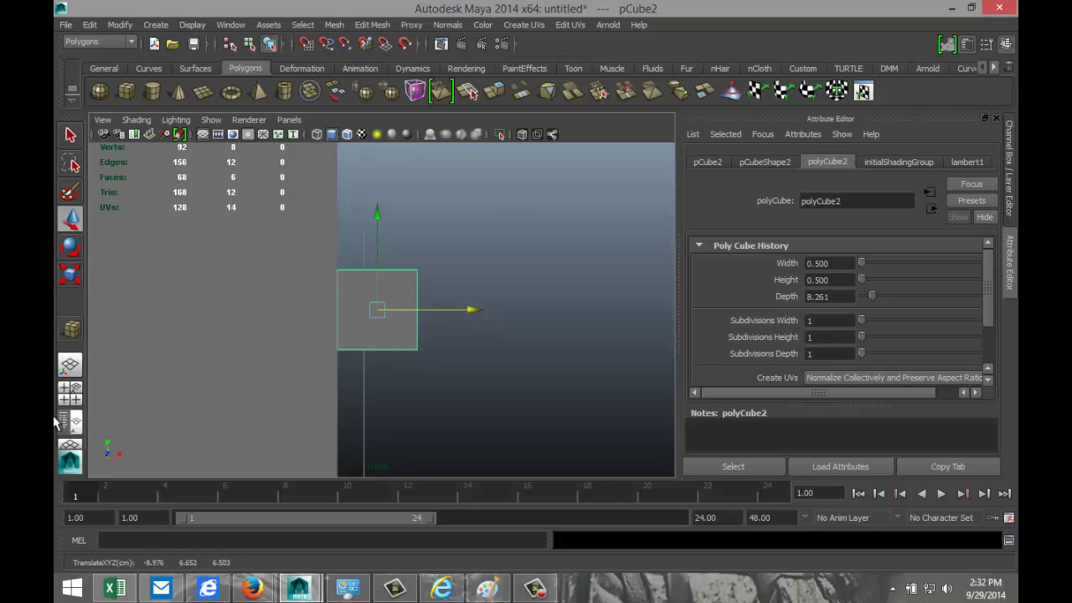
Step: In the side view, centre the bar above the window and lengthen it to a Z scale of about 1.22, spanning both half cylinders
{"action": "left_click", "coordinate": [71, 393]}
{"action": "key", "text": "space"}
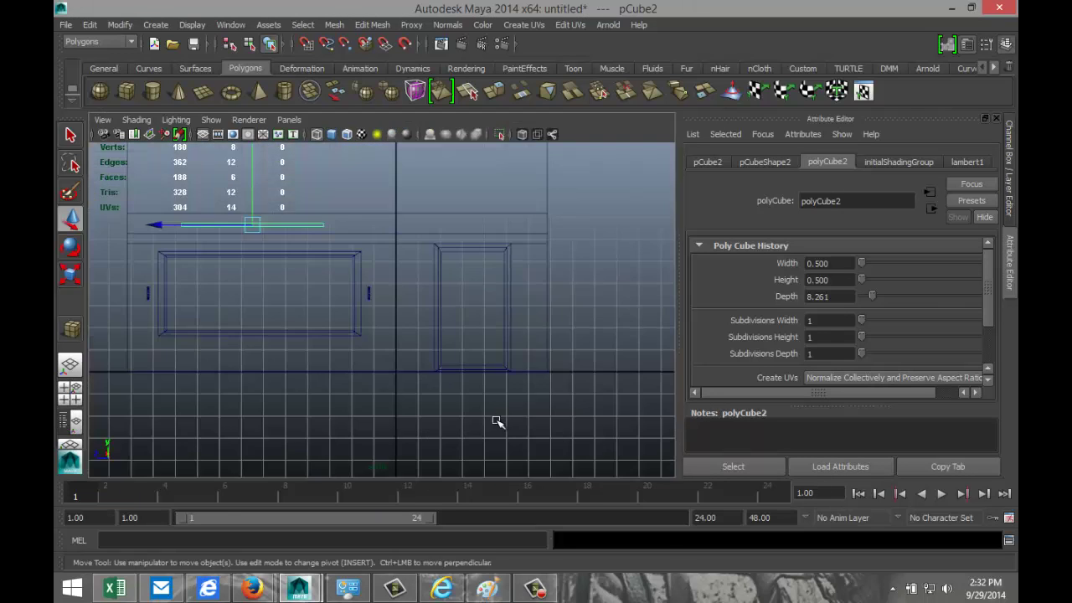
{"action": "middle_click_drag", "start_coordinate": [327, 352], "coordinate": [442, 381], "text": "alt"}
{"action": "left_click_drag", "start_coordinate": [282, 262], "coordinate": [159, 269]}
{"action": "key", "text": "r"}
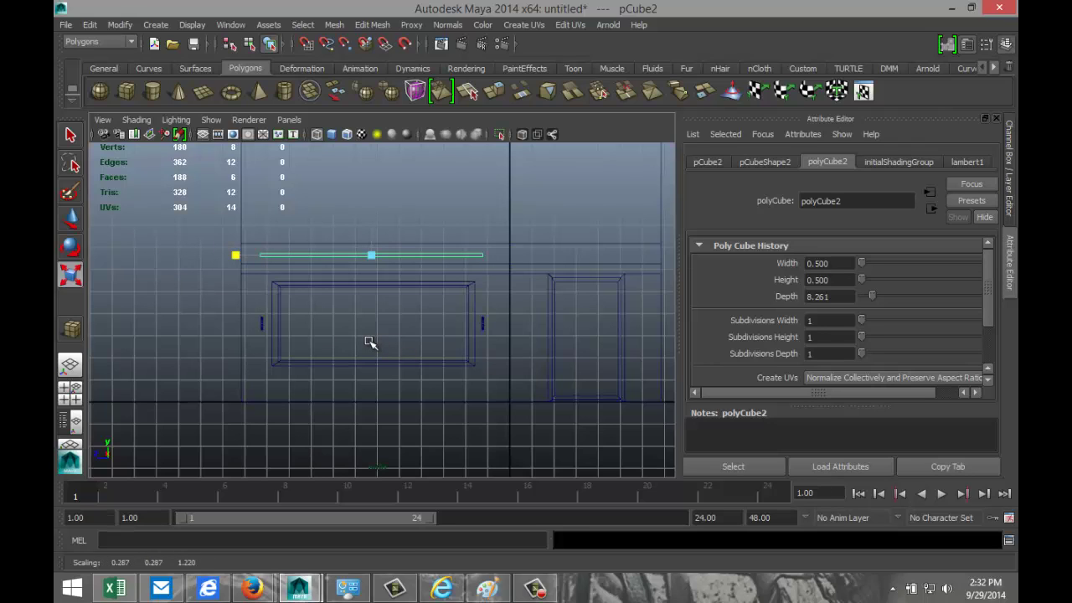
Step: Move the bar's pivot to its end nearest the building's outer corner and fine-tune its Z scale to about 1.219
{"action": "key", "text": "Insert"}
{"action": "left_click_drag", "start_coordinate": [333, 257], "coordinate": [223, 260]}
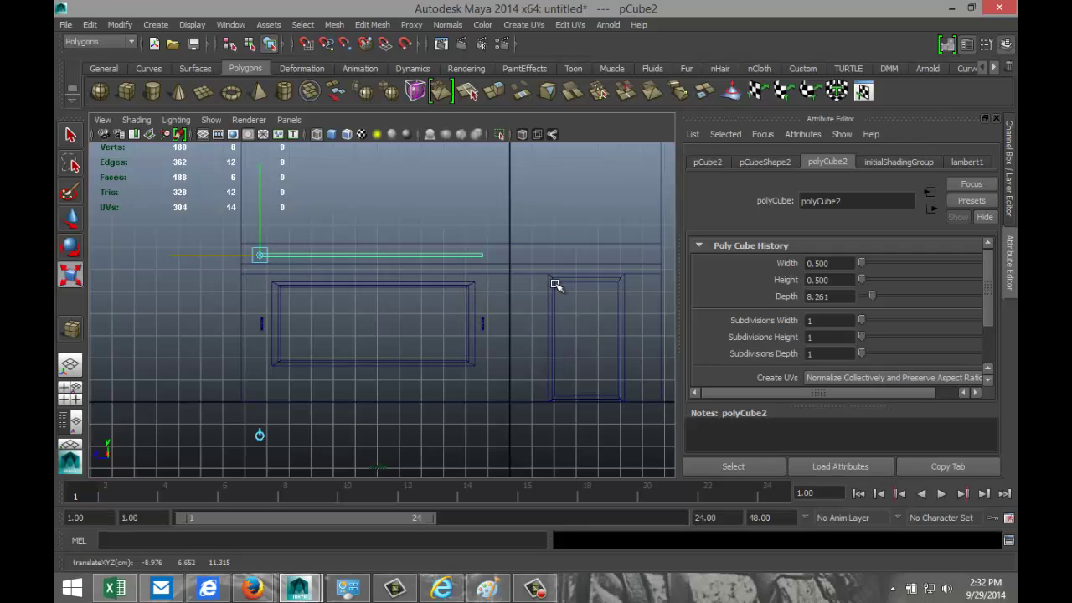
{"action": "key", "text": "Insert"}
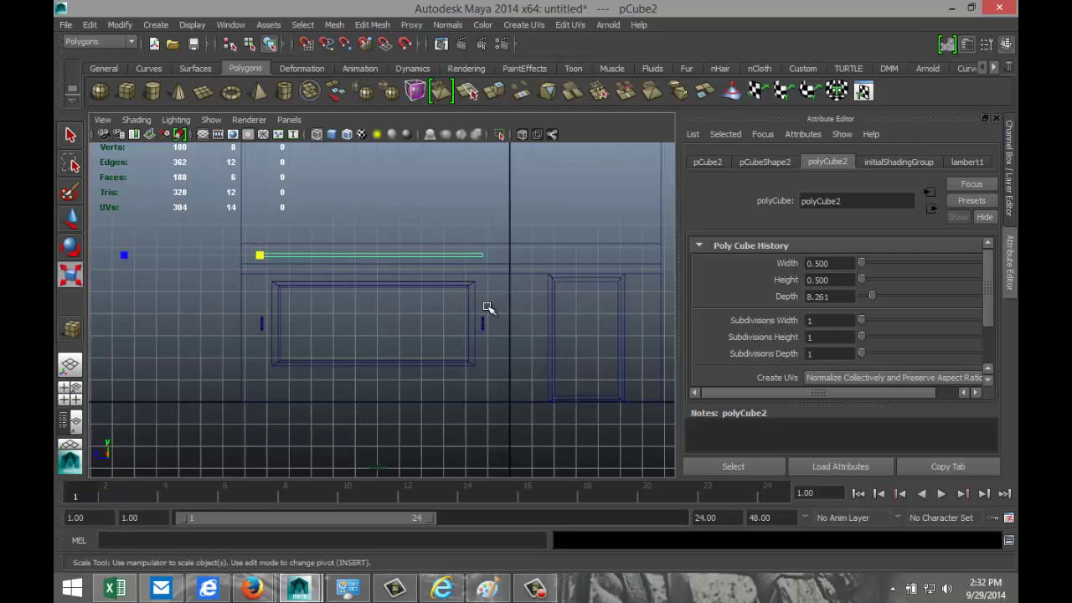
{"action": "left_click", "coordinate": [125, 256]}
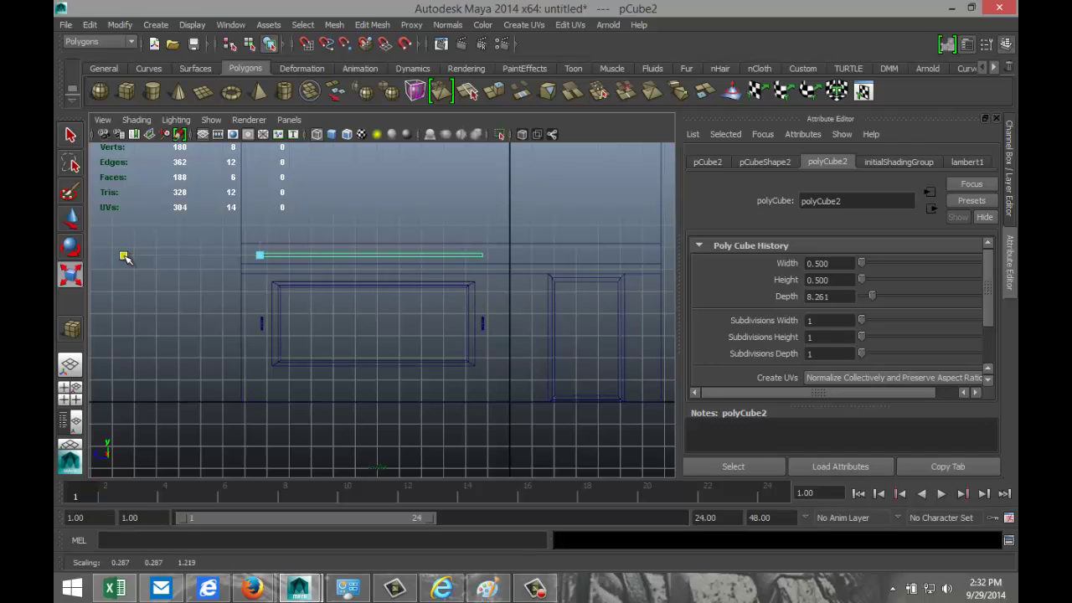
Step: In the perspective view, insert an edge loop around the bar close to its end at the building's outer corner
{"action": "left_click", "coordinate": [70, 392]}
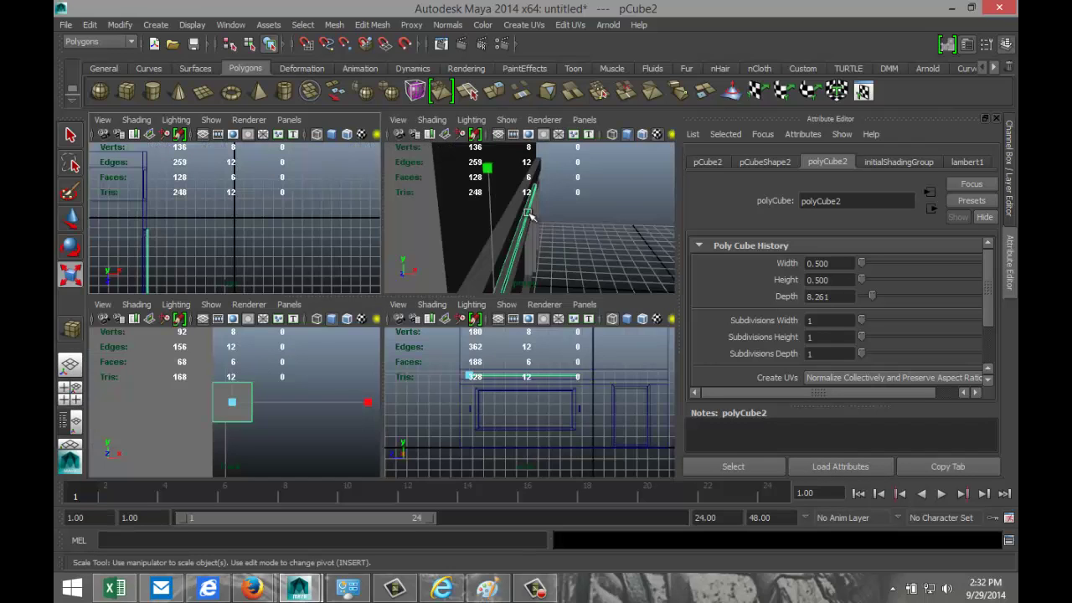
{"action": "key", "text": "space"}
{"action": "left_click_drag", "start_coordinate": [445, 349], "coordinate": [420, 313], "text": "alt"}
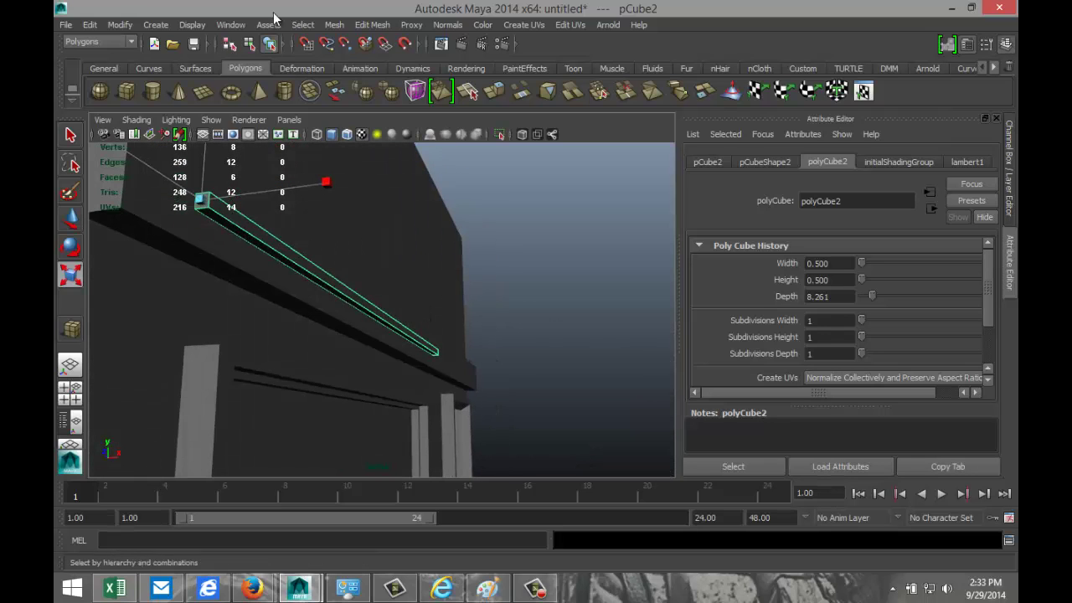
{"action": "left_click", "coordinate": [375, 25]}
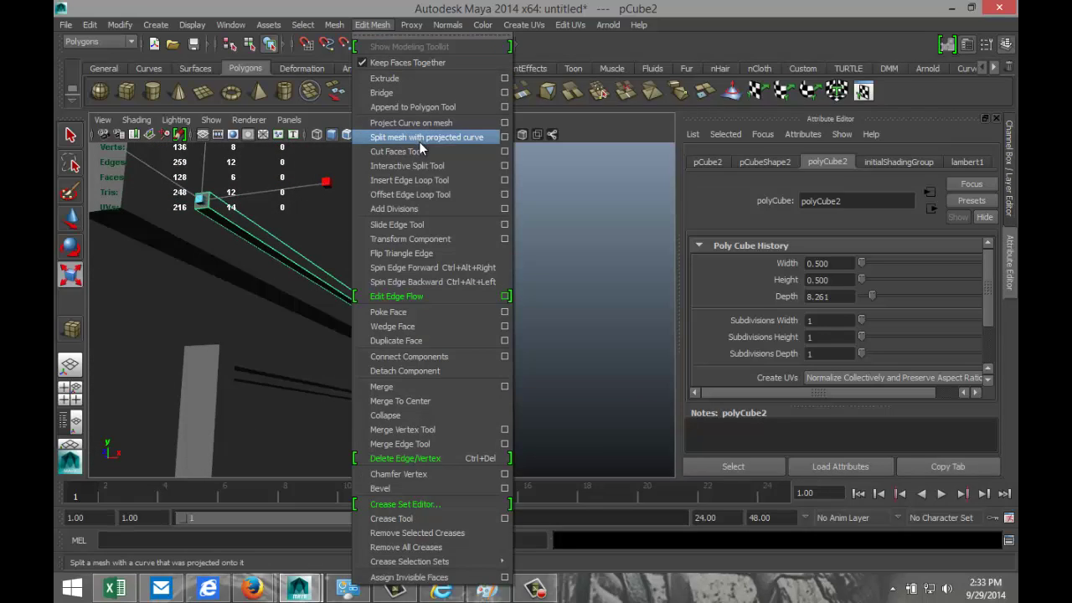
{"action": "left_click", "coordinate": [410, 180]}
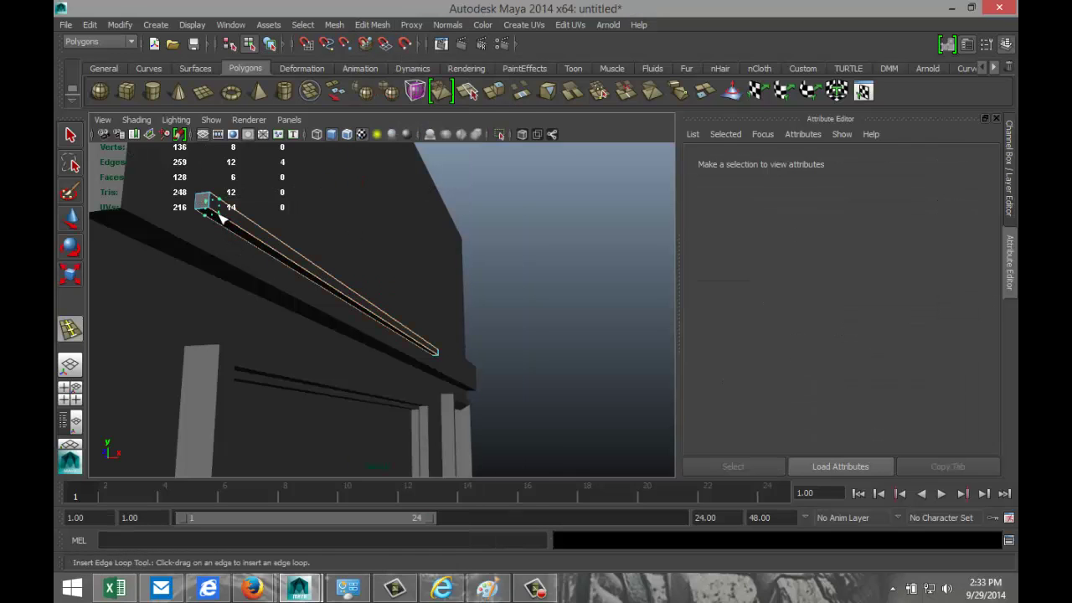
{"action": "left_click", "coordinate": [220, 216]}
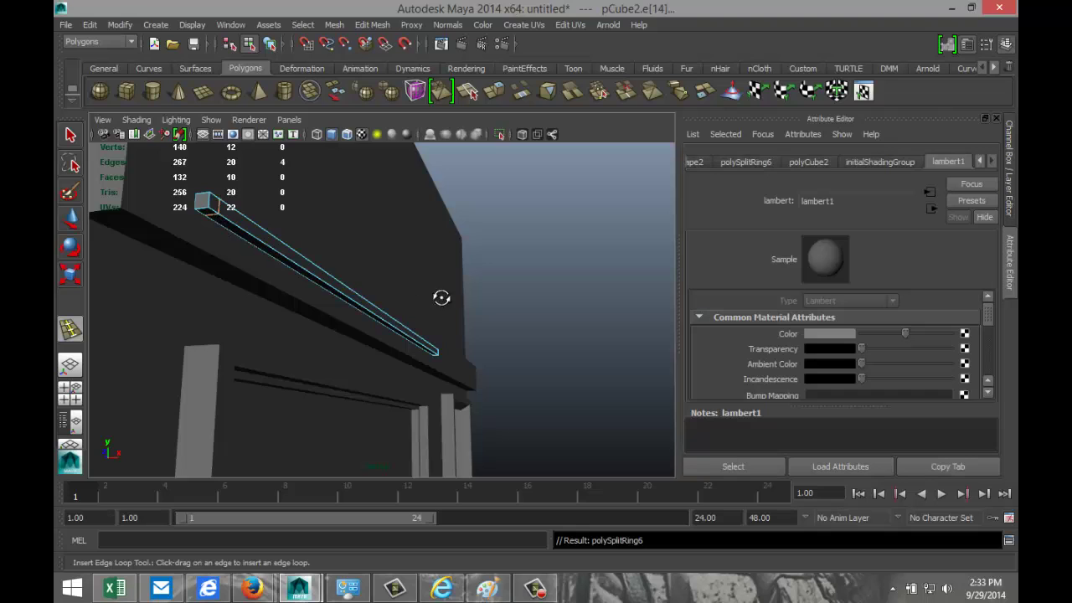
{"action": "left_click_drag", "start_coordinate": [441, 298], "coordinate": [177, 309], "text": "alt"}
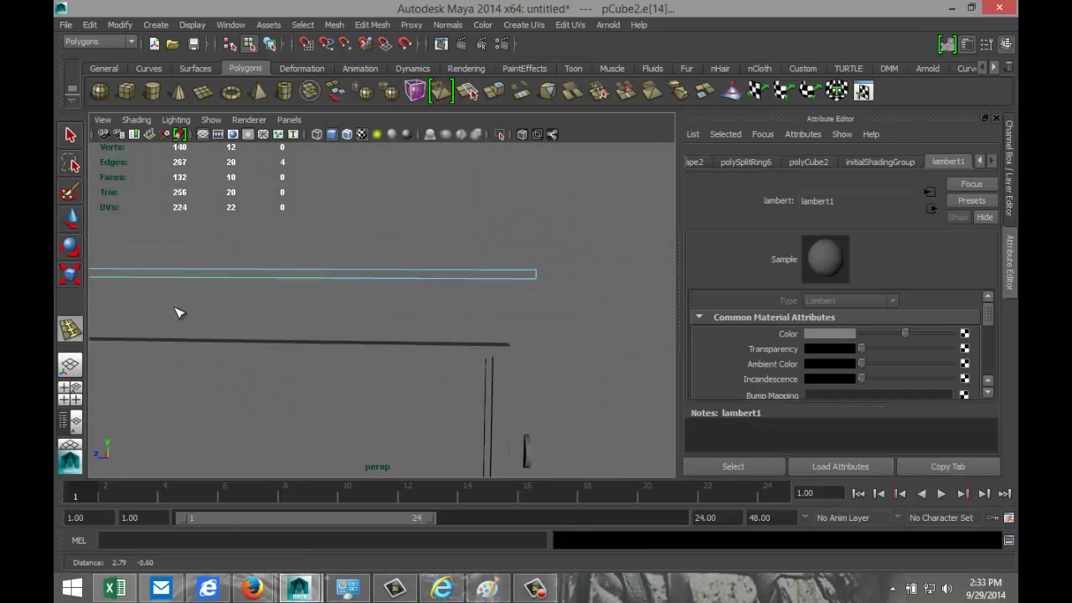
Step: Insert an edge loop around the bar close to its door-side end and check both end loops in the side view
{"action": "left_click", "coordinate": [528, 280]}
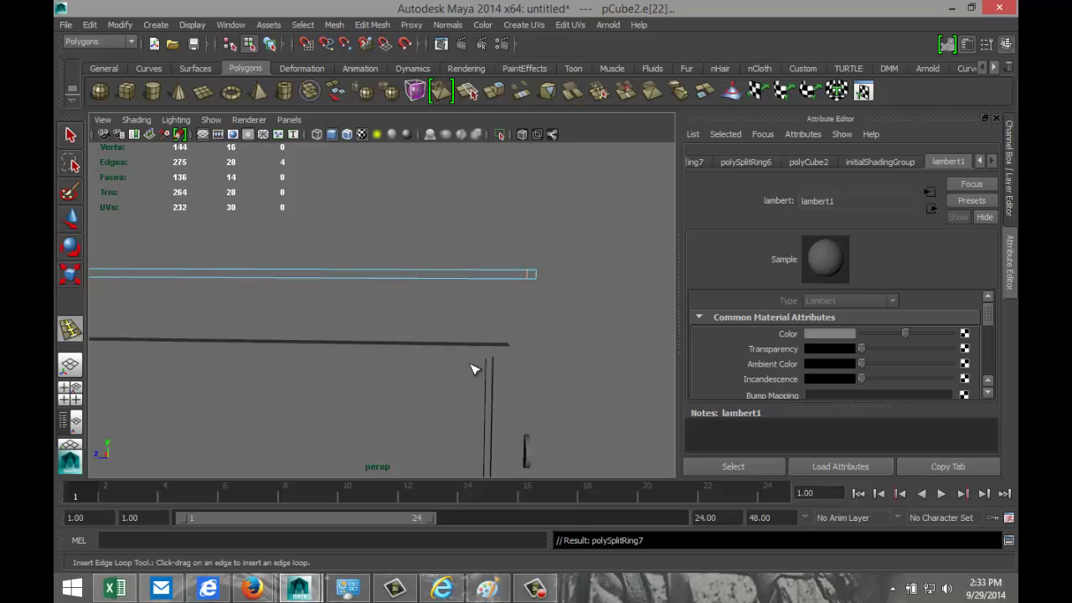
{"action": "key", "text": "q"}
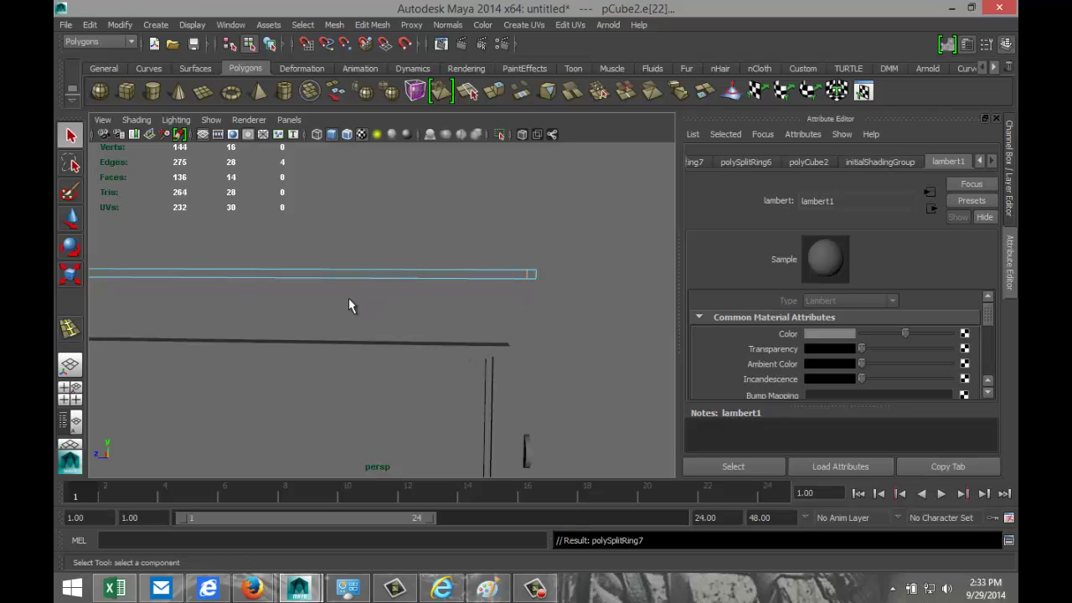
{"action": "left_click", "coordinate": [73, 398]}
{"action": "key", "text": "space"}
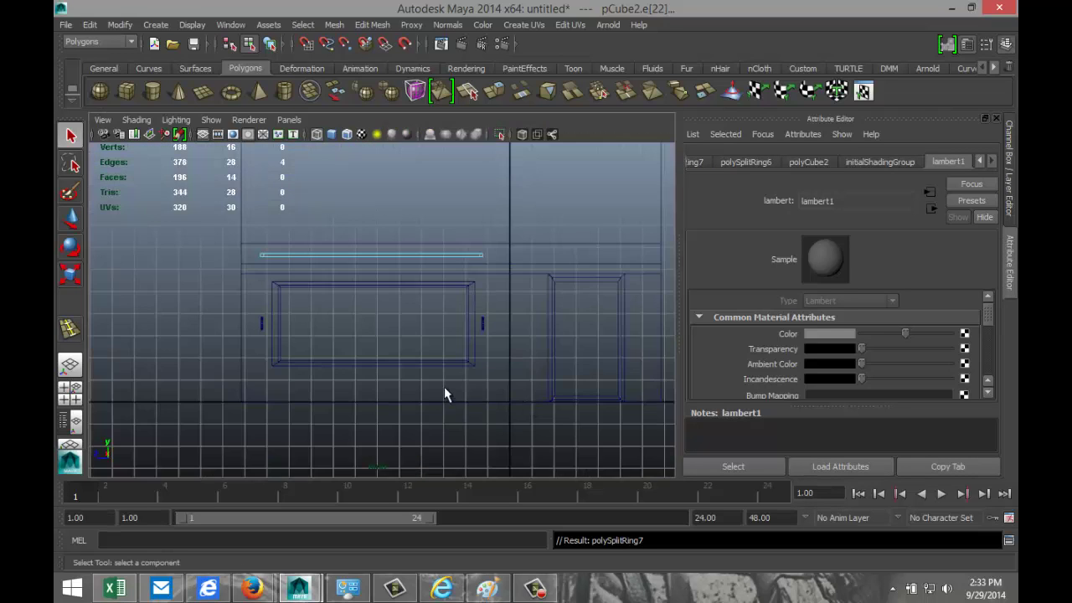
{"action": "scroll", "coordinate": [444, 394], "scroll_direction": "up", "scroll_amount": 4}
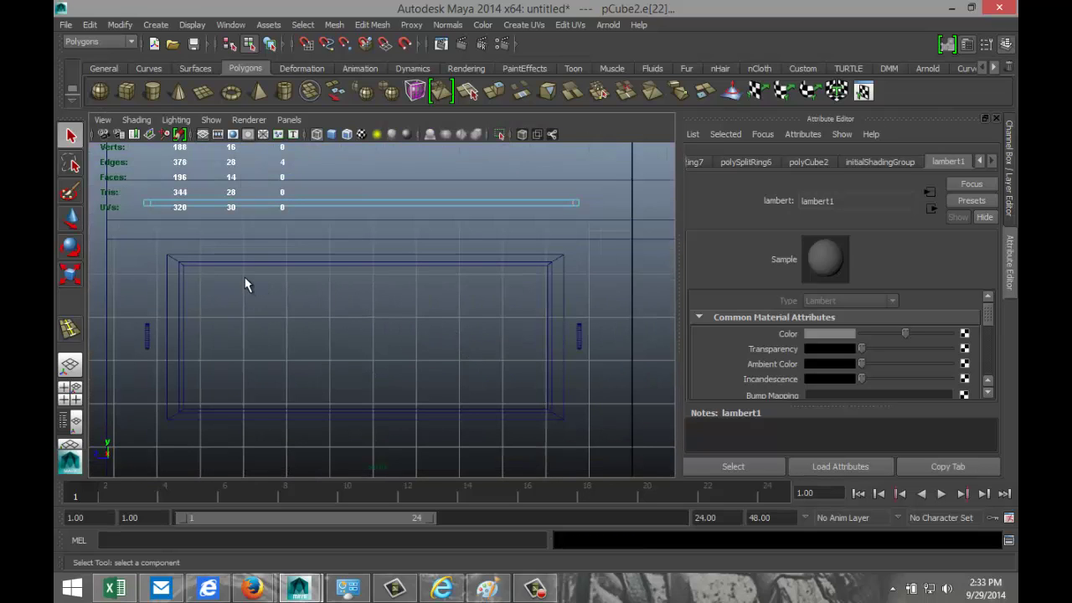
{"action": "scroll", "coordinate": [244, 285], "scroll_direction": "up", "scroll_amount": 5}
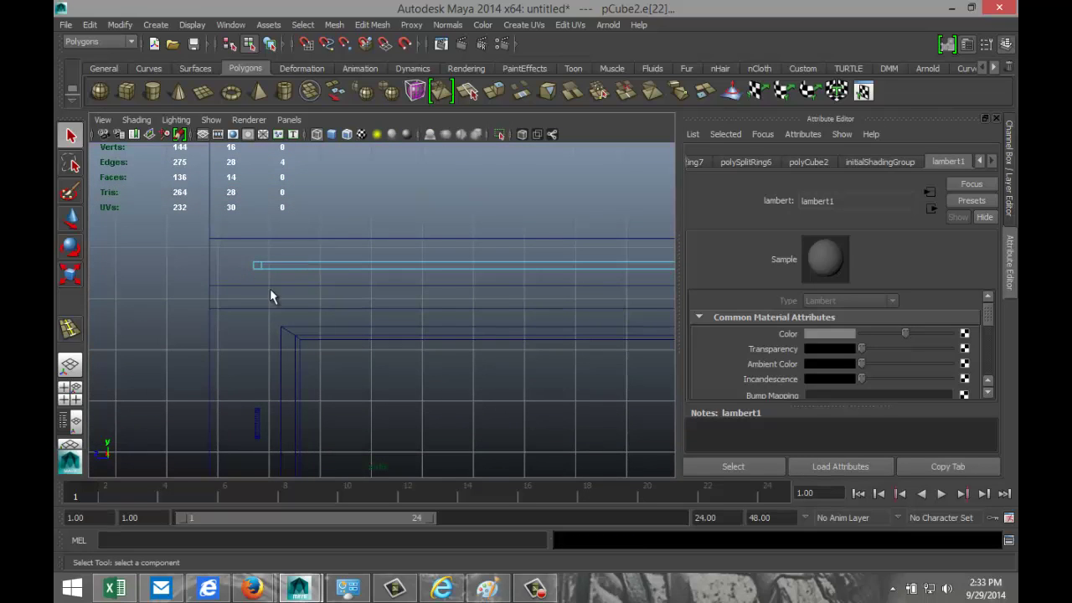
{"action": "scroll", "coordinate": [477, 352], "scroll_direction": "down", "scroll_amount": 5}
{"action": "middle_click_drag", "start_coordinate": [528, 347], "coordinate": [474, 352], "text": "alt"}
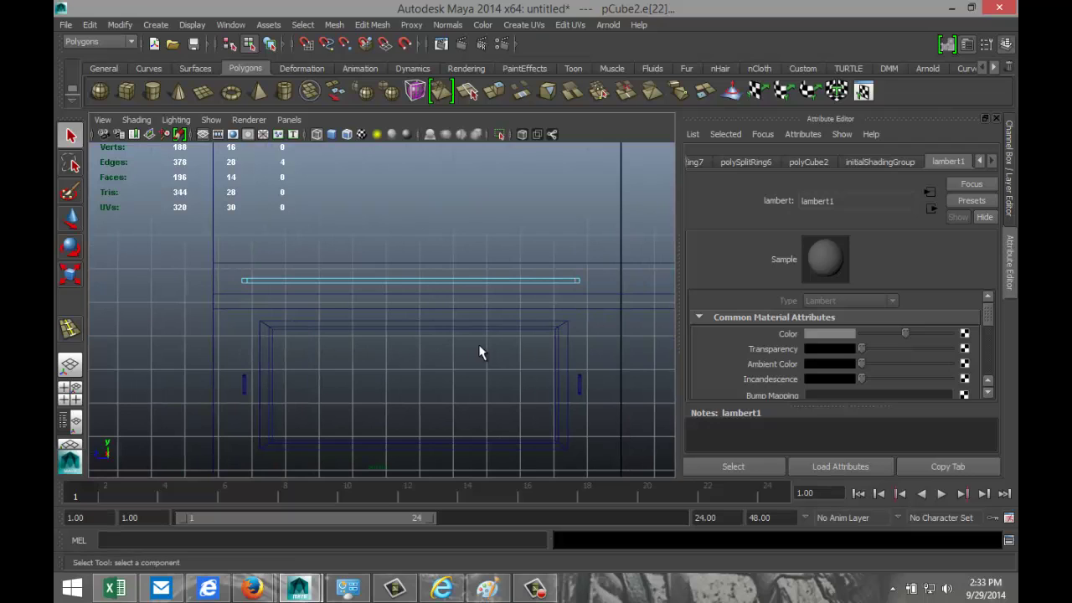
{"action": "scroll", "coordinate": [488, 351], "scroll_direction": "up", "scroll_amount": 4}
{"action": "scroll", "coordinate": [411, 347], "scroll_direction": "up", "scroll_amount": 2}
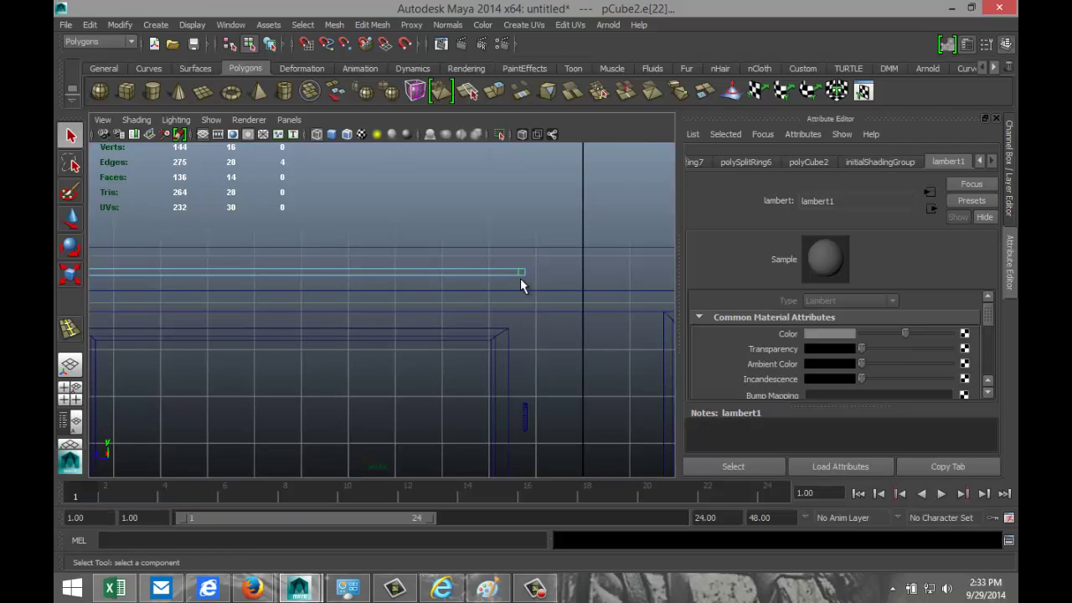
{"action": "scroll", "coordinate": [558, 298], "scroll_direction": "up", "scroll_amount": 3}
{"action": "middle_click_drag", "start_coordinate": [556, 306], "coordinate": [458, 303], "text": "alt"}
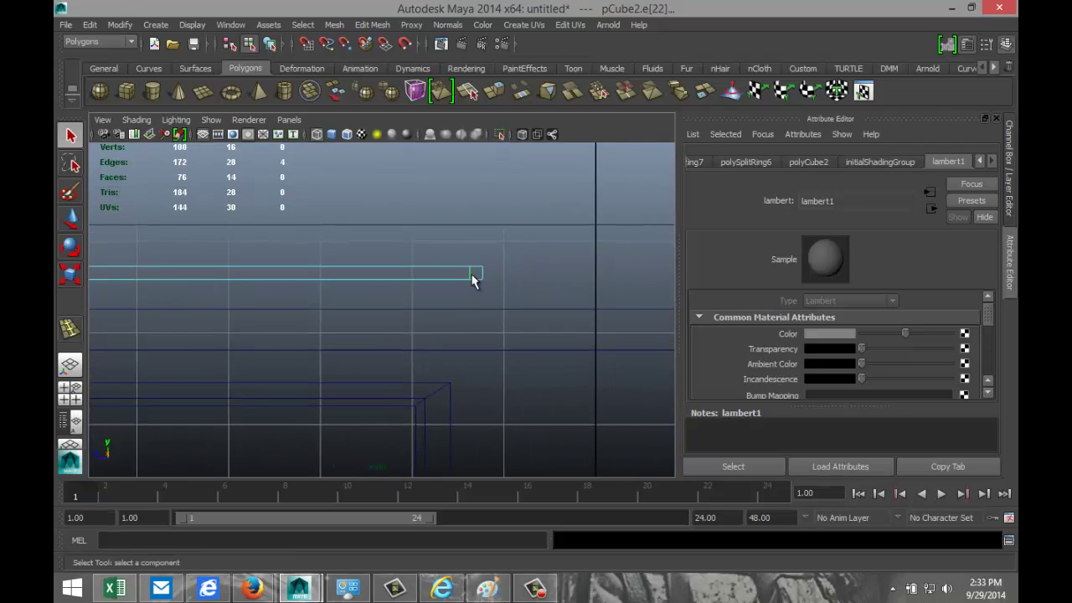
{"action": "left_click", "coordinate": [471, 273]}
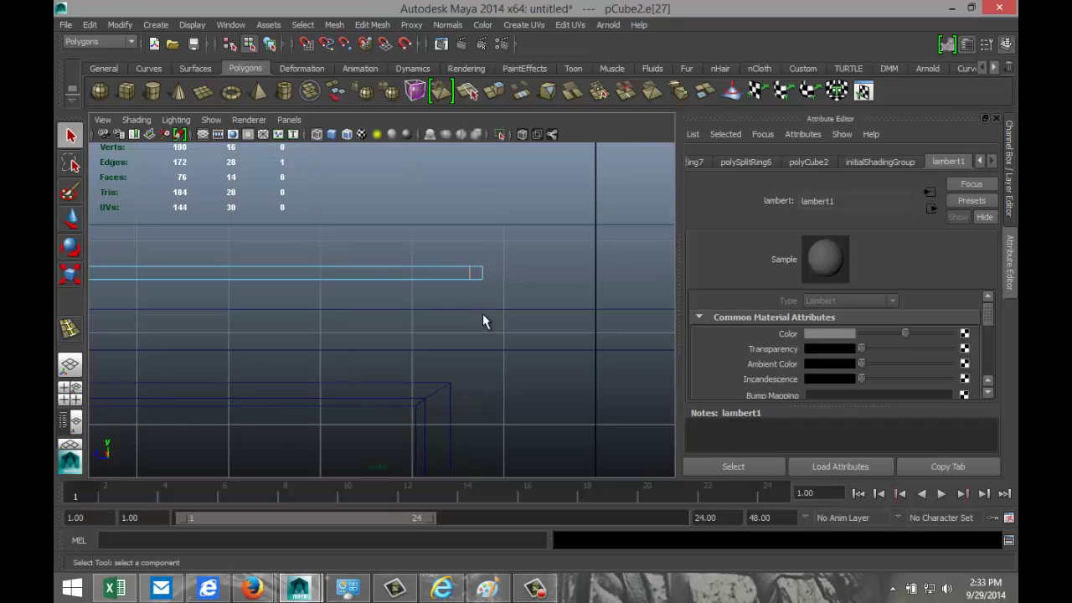
{"action": "key", "text": "w"}
{"action": "left_click", "coordinate": [411, 272]}
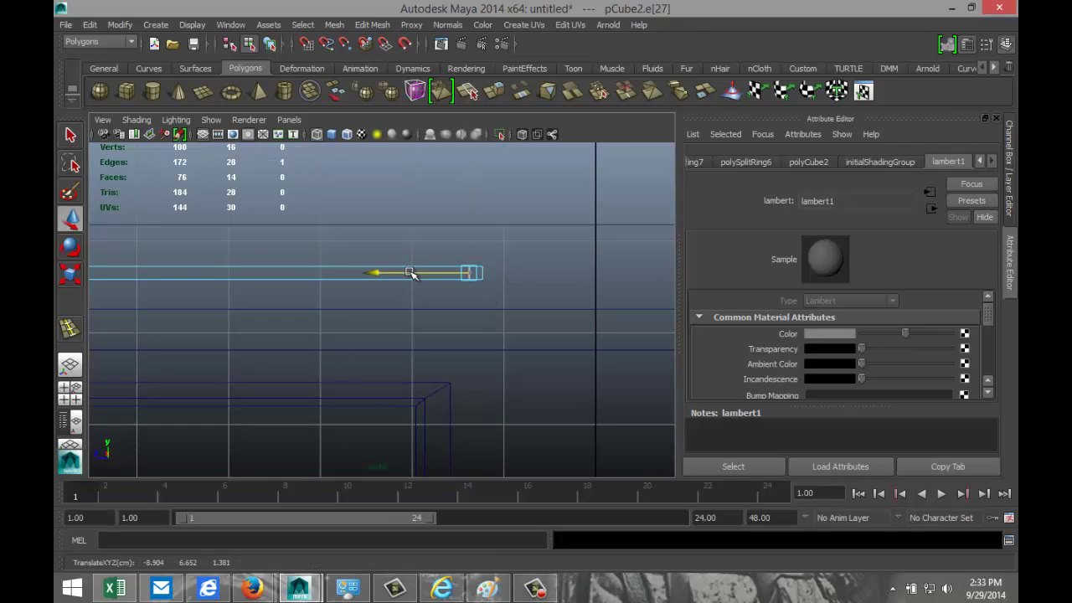
{"action": "key", "text": "ctrl+z"}
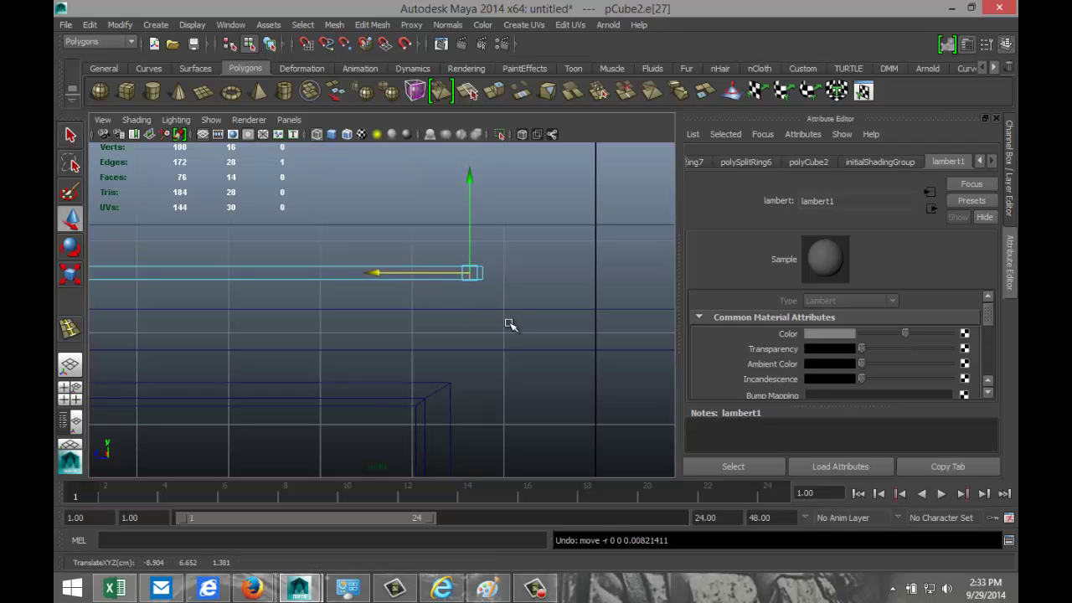
Step: Select both vertical edges of the loop at the bar's door-side end and shift them inward to a Z position of about 1.389
{"action": "left_click", "coordinate": [465, 276]}
{"action": "left_click", "coordinate": [465, 273]}
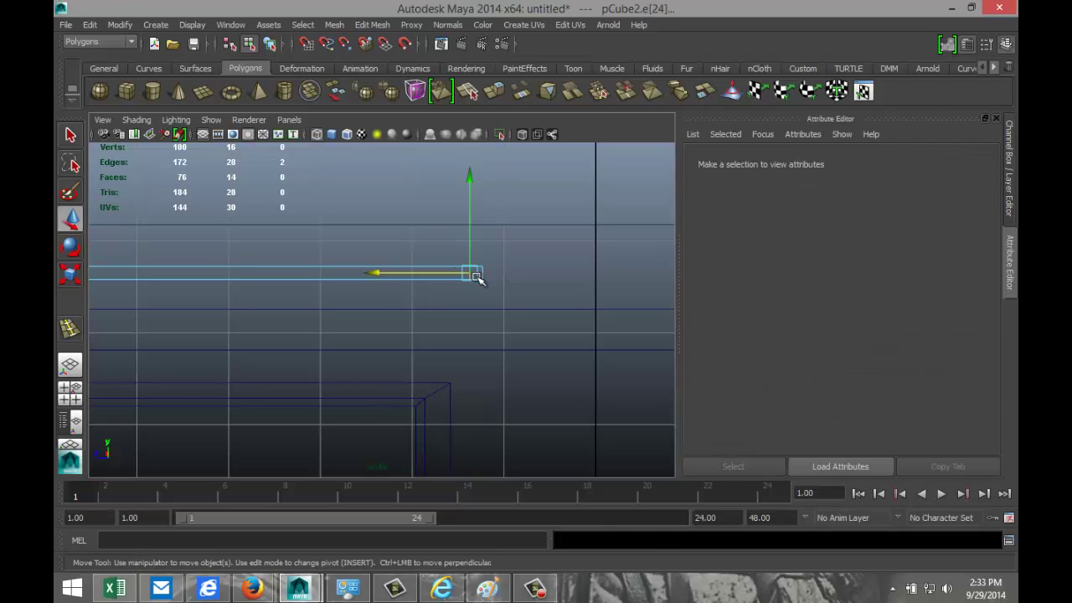
{"action": "left_click_drag", "start_coordinate": [462, 273], "coordinate": [447, 274]}
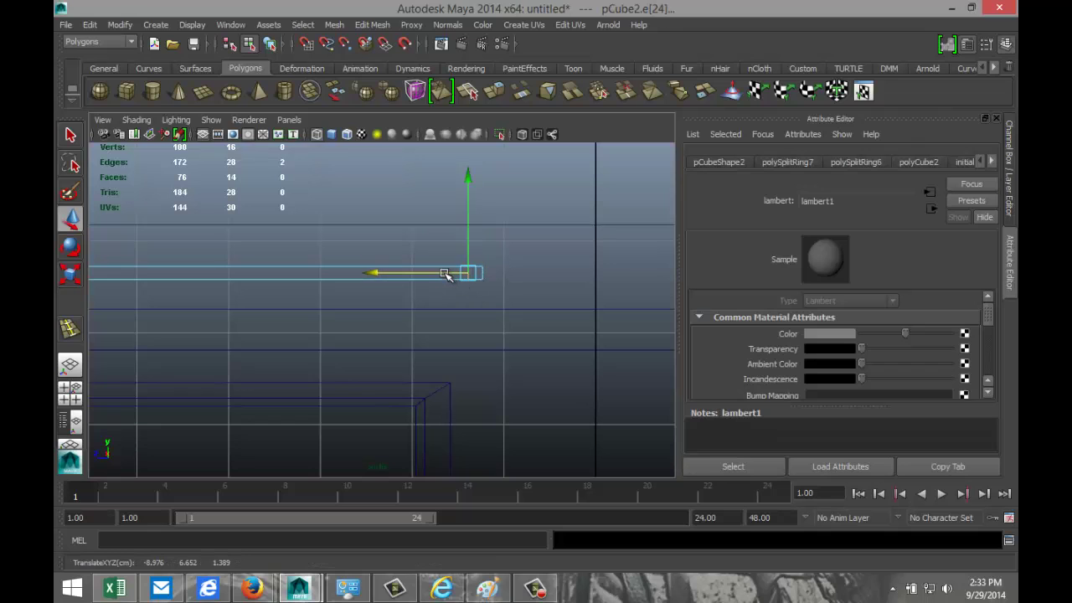
{"action": "left_click", "coordinate": [474, 314]}
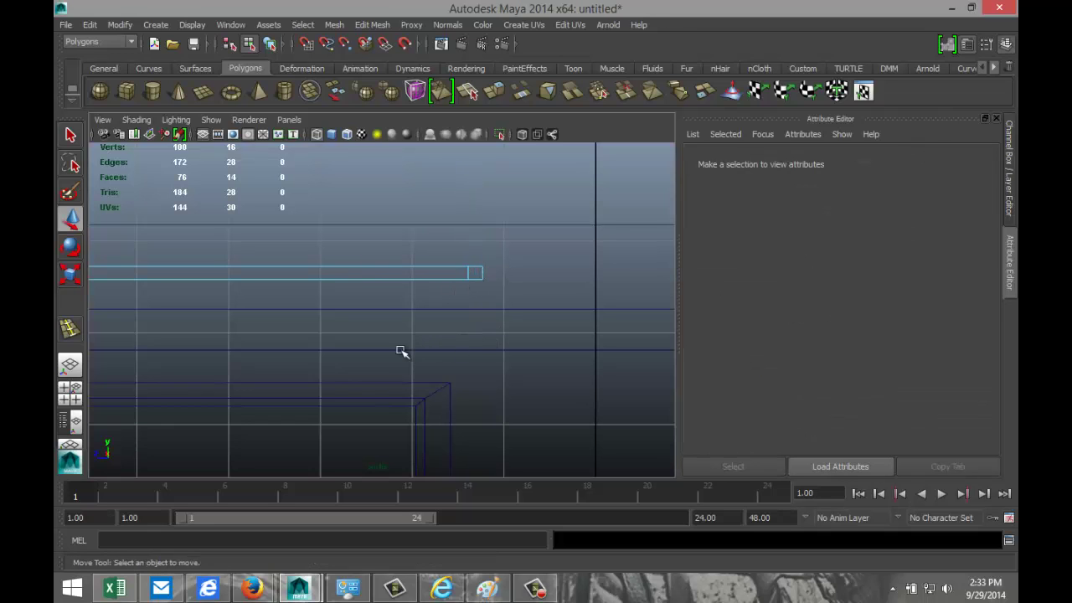
Step: In the perspective view, select the small underside faces at both ends of the bar
{"action": "left_click", "coordinate": [71, 391]}
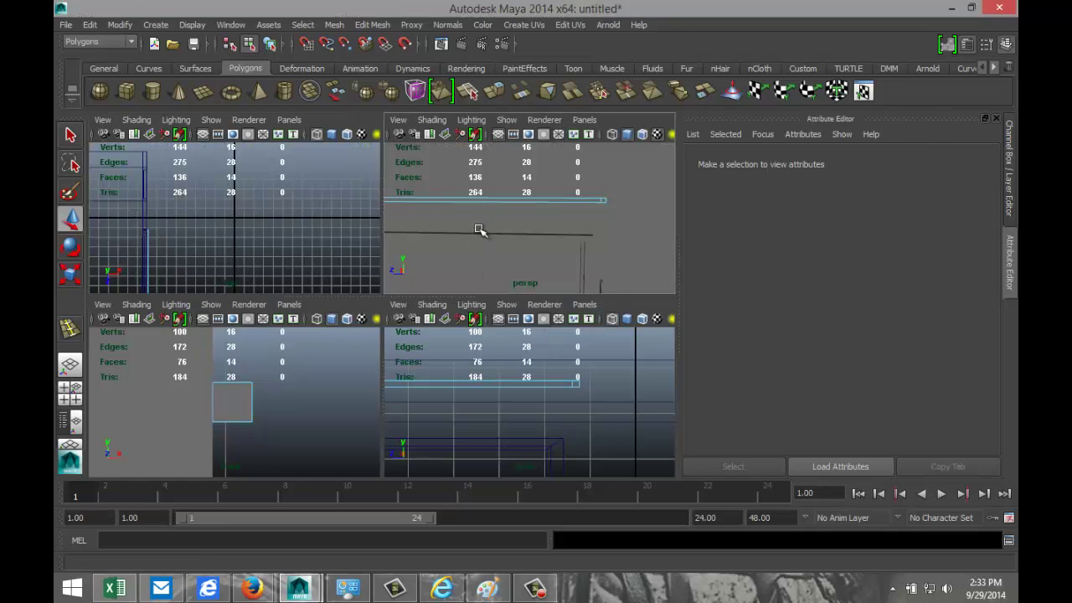
{"action": "key", "text": "space"}
{"action": "left_click_drag", "start_coordinate": [469, 253], "coordinate": [496, 325], "text": "alt"}
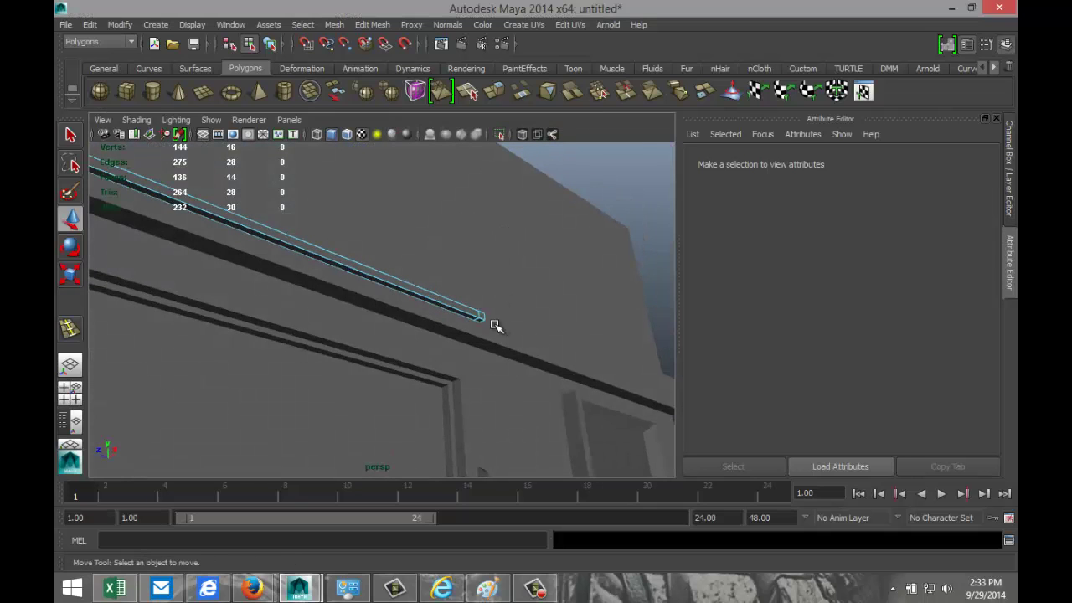
{"action": "scroll", "coordinate": [494, 335], "scroll_direction": "up", "scroll_amount": 3}
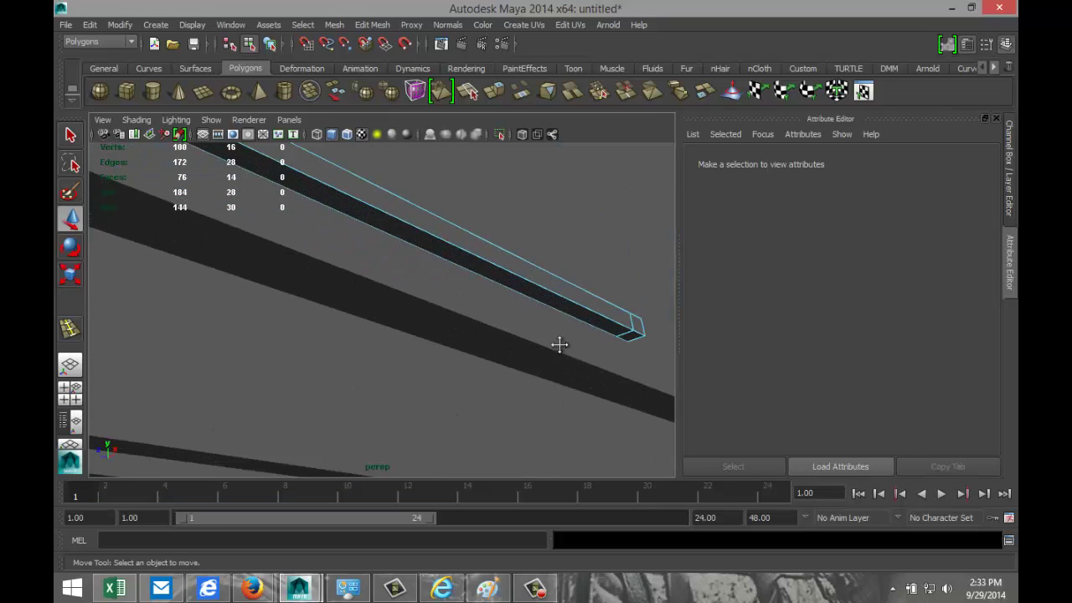
{"action": "left_click_drag", "start_coordinate": [559, 344], "coordinate": [510, 327], "text": "alt"}
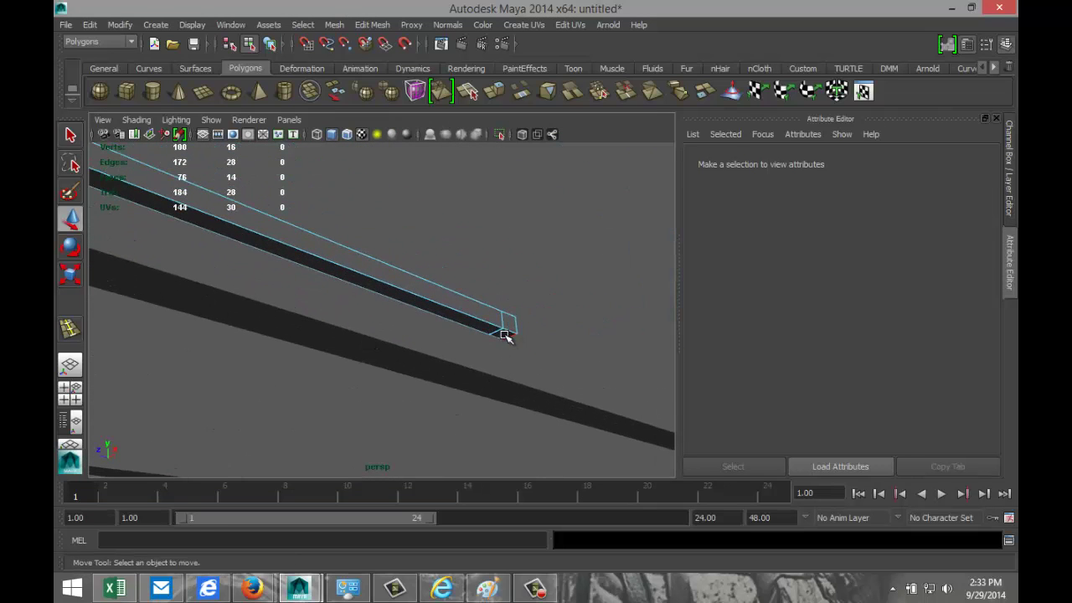
{"action": "right_click", "coordinate": [505, 335]}
{"action": "left_click", "coordinate": [505, 327]}
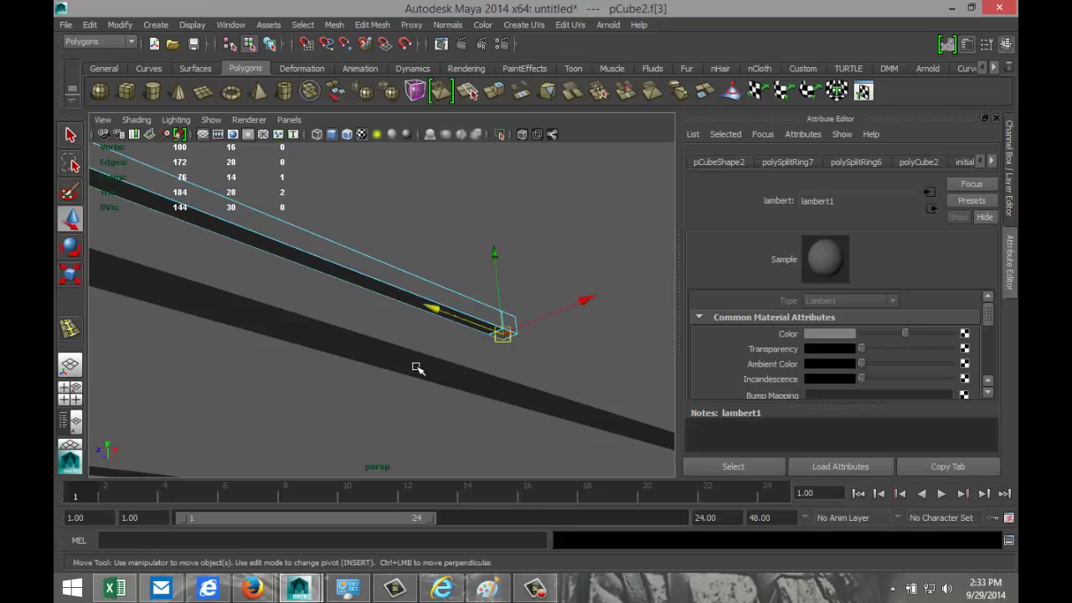
{"action": "left_click_drag", "start_coordinate": [413, 366], "coordinate": [436, 387], "text": "alt"}
{"action": "scroll", "coordinate": [436, 388], "scroll_direction": "up", "scroll_amount": 5}
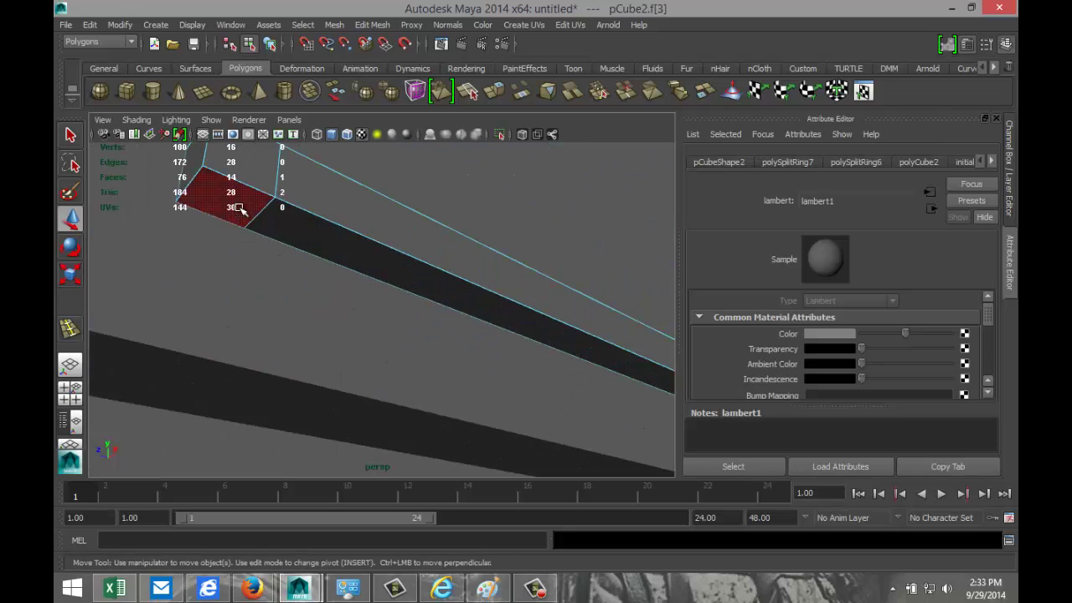
{"action": "left_click", "coordinate": [243, 224], "text": "shift"}
{"action": "scroll", "coordinate": [414, 332], "scroll_direction": "down", "scroll_amount": 5}
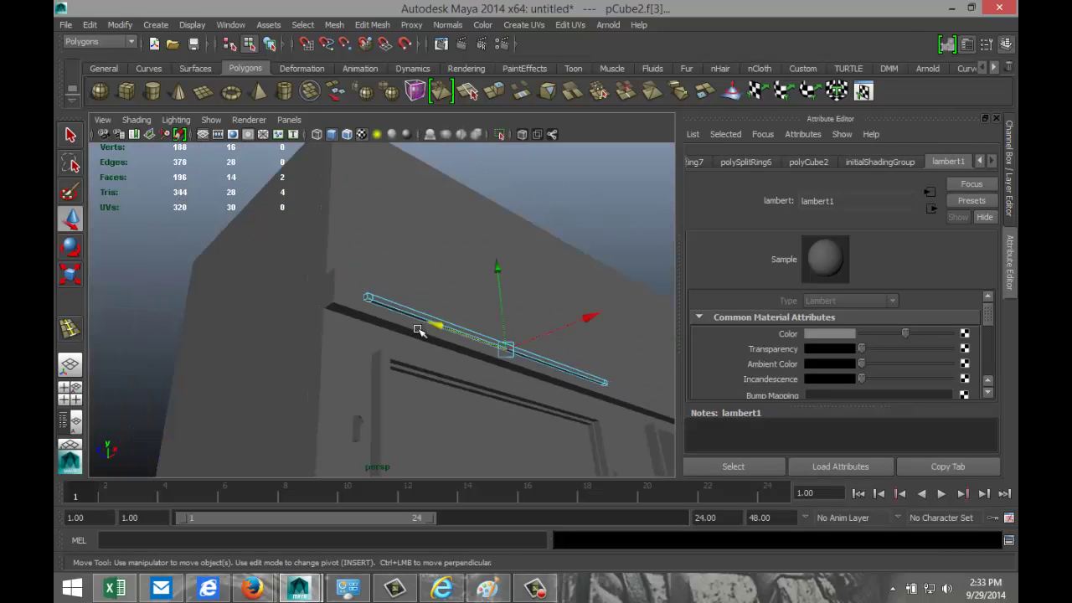
Step: Extrude the two end faces straight down to a Y position of about 3.711, forming legs that reach the half cylinders
{"action": "left_click", "coordinate": [372, 25]}
{"action": "left_click", "coordinate": [393, 78]}
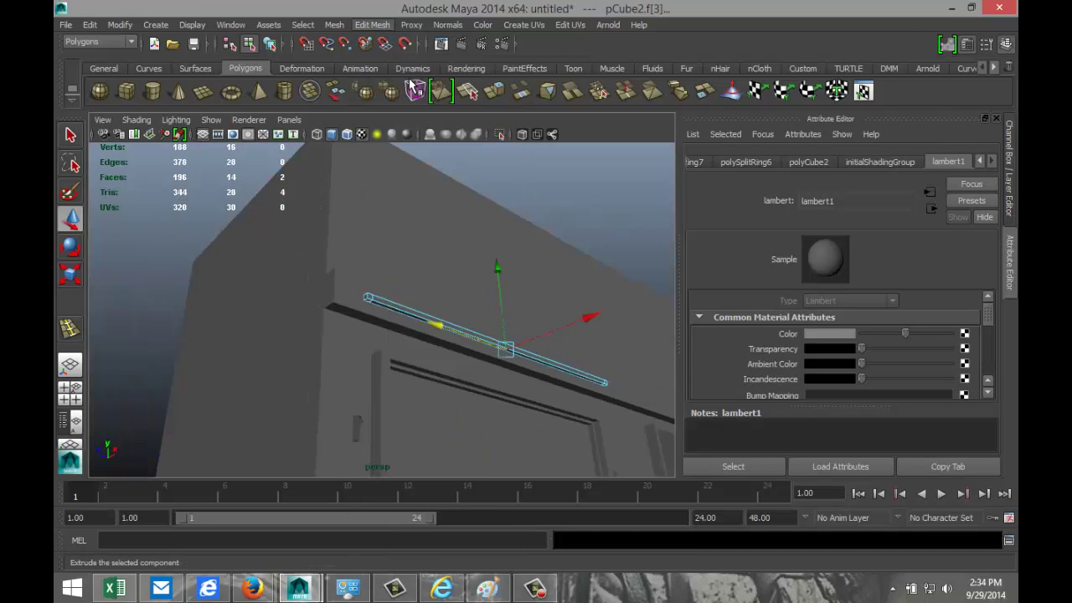
{"action": "left_click_drag", "start_coordinate": [413, 240], "coordinate": [416, 302], "text": "alt"}
{"action": "key", "text": "w"}
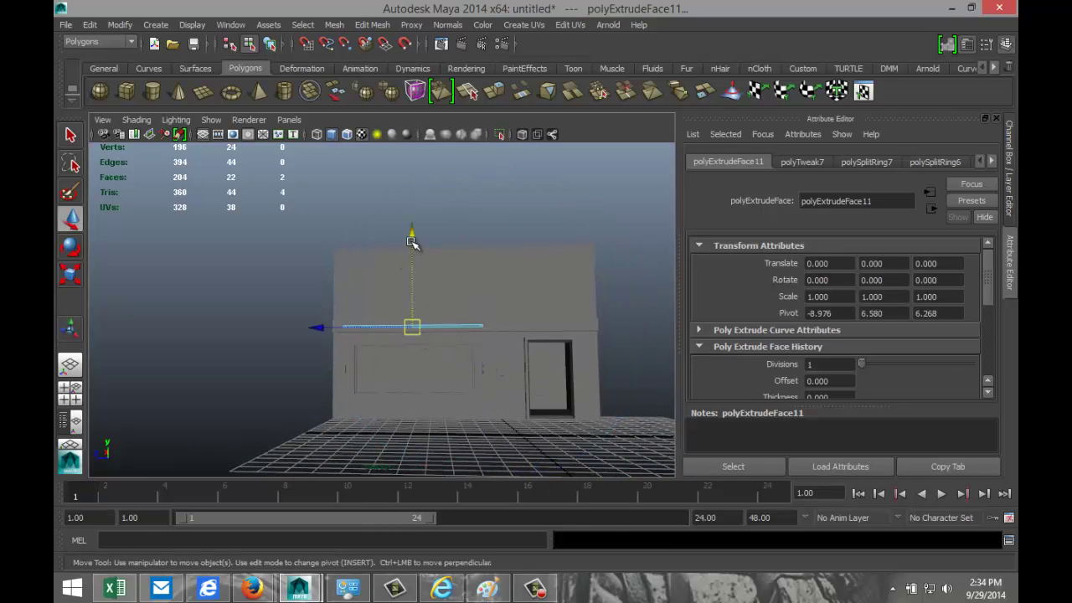
{"action": "left_click_drag", "start_coordinate": [412, 239], "coordinate": [418, 281]}
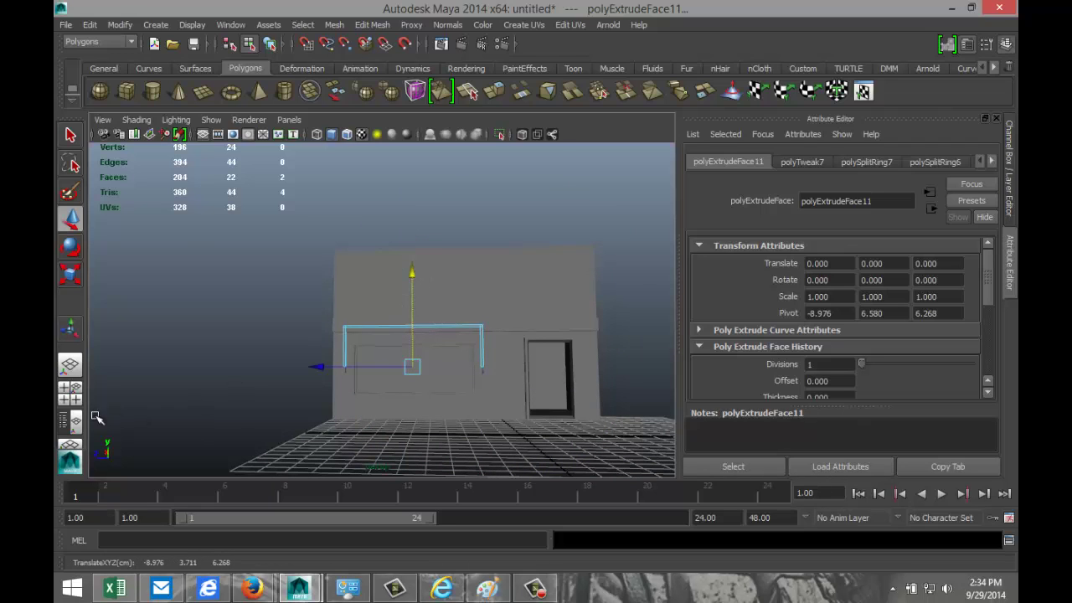
Step: Examine how the extruded legs line up with the wall and the half cylinders in the top, front and side views
{"action": "key", "text": "space"}
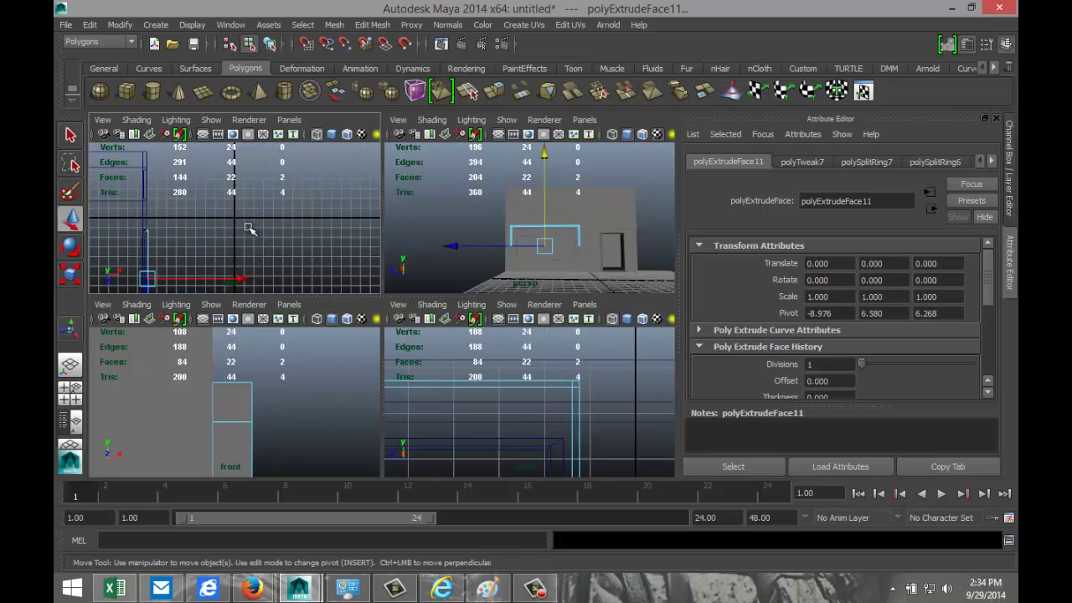
{"action": "key", "text": "space"}
{"action": "scroll", "coordinate": [310, 340], "scroll_direction": "down", "scroll_amount": 3}
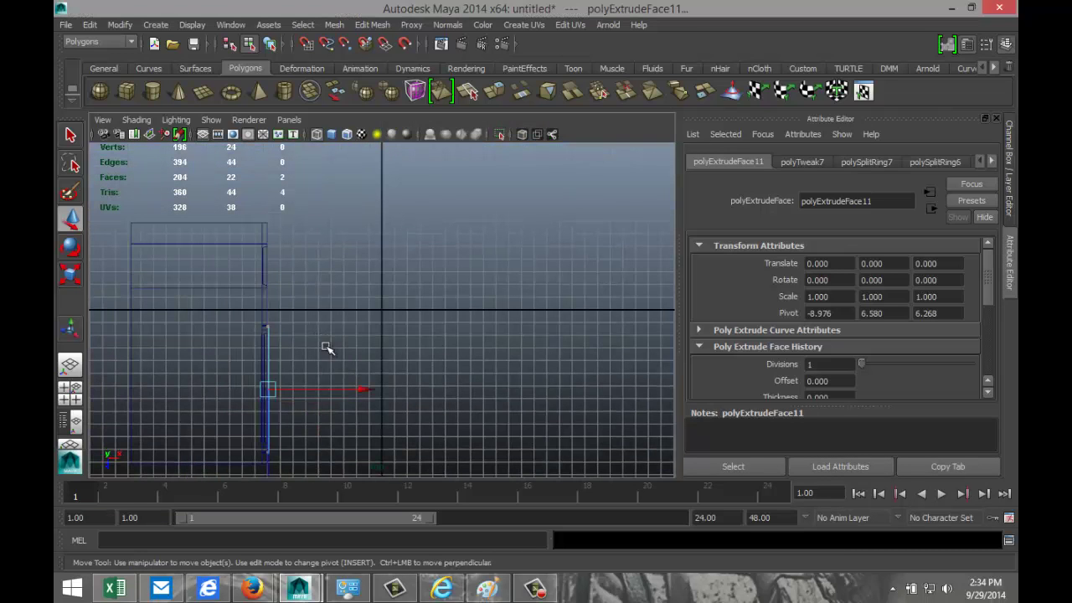
{"action": "key", "text": "space"}
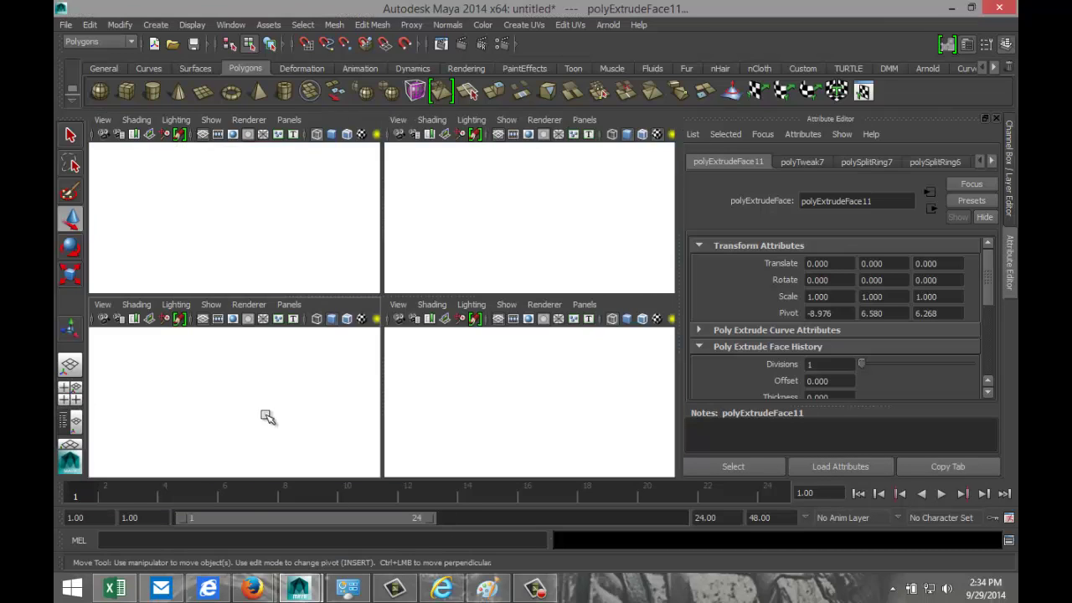
{"action": "key", "text": "space"}
{"action": "scroll", "coordinate": [328, 411], "scroll_direction": "down", "scroll_amount": 5}
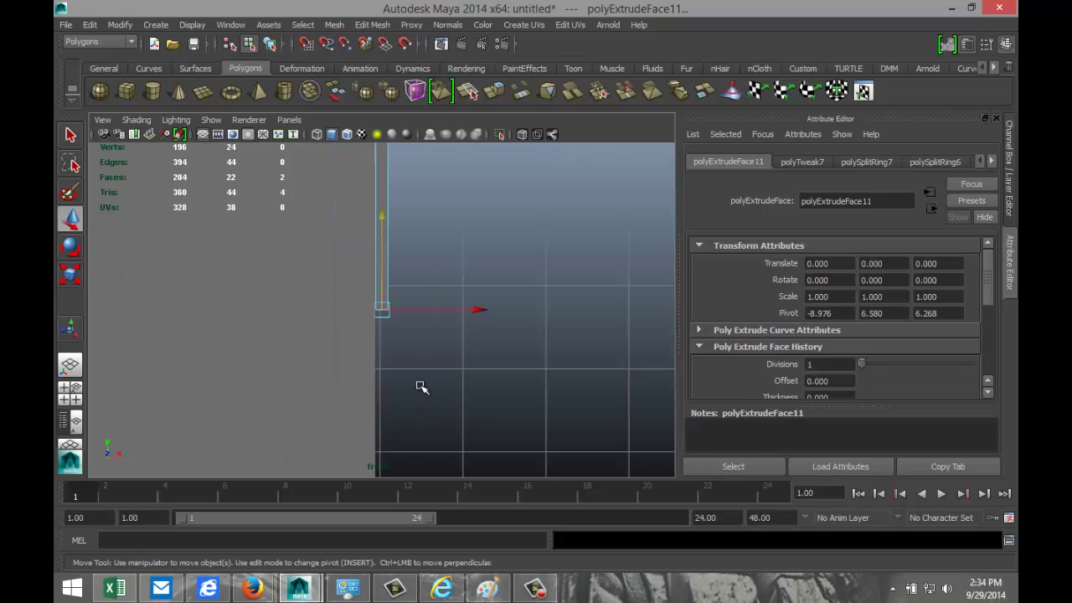
{"action": "key", "text": "space"}
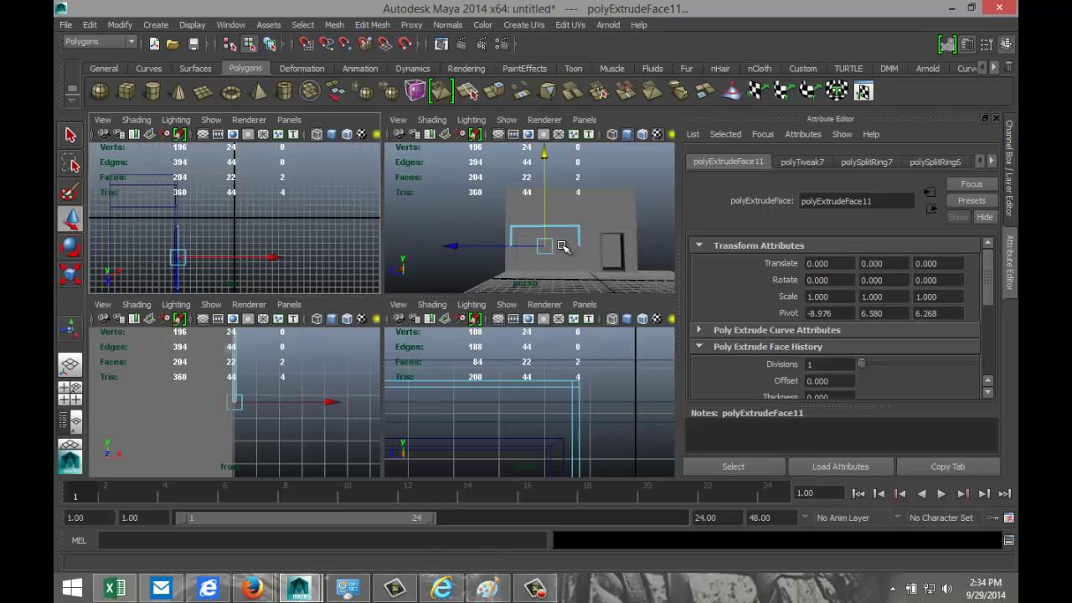
{"action": "key", "text": "space"}
{"action": "scroll", "coordinate": [507, 419], "scroll_direction": "down", "scroll_amount": 3}
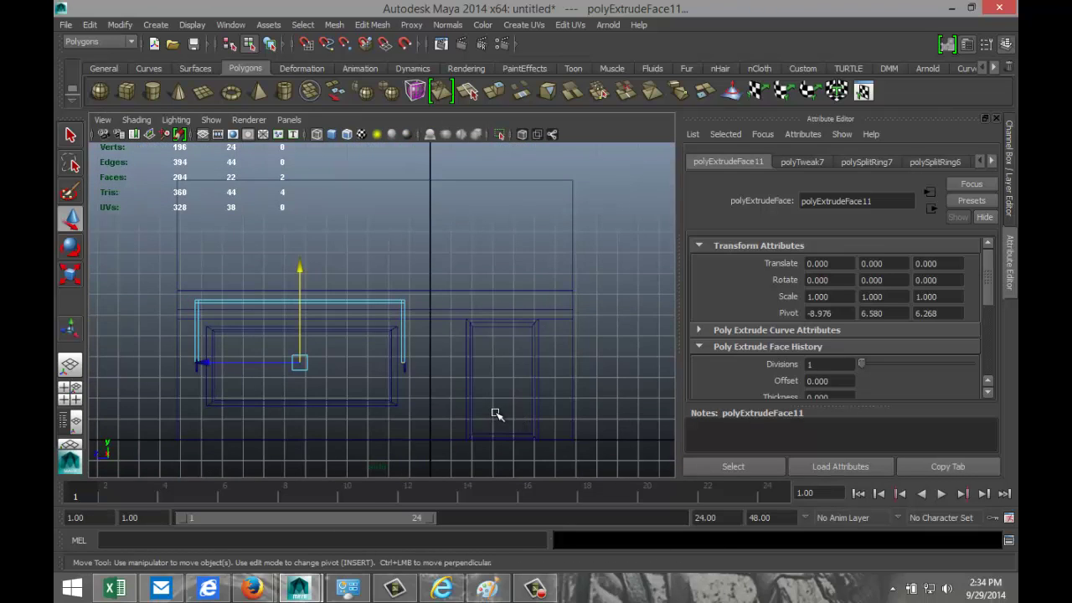
{"action": "scroll", "coordinate": [494, 414], "scroll_direction": "up", "scroll_amount": 4}
{"action": "scroll", "coordinate": [479, 413], "scroll_direction": "up", "scroll_amount": 1}
{"action": "middle_click_drag", "start_coordinate": [479, 414], "coordinate": [632, 319], "text": "alt"}
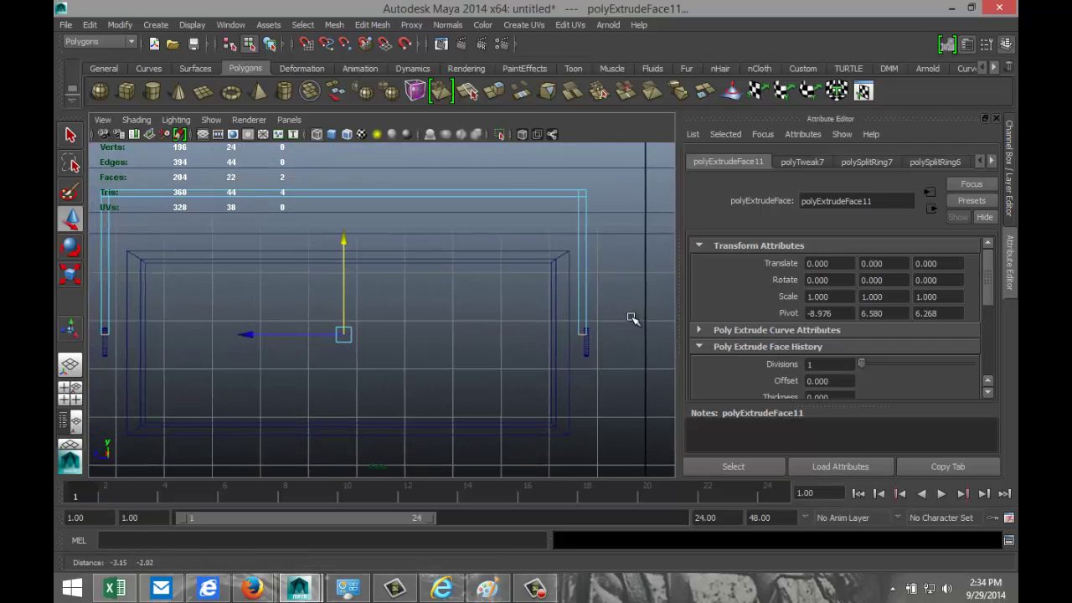
{"action": "left_click", "coordinate": [589, 358]}
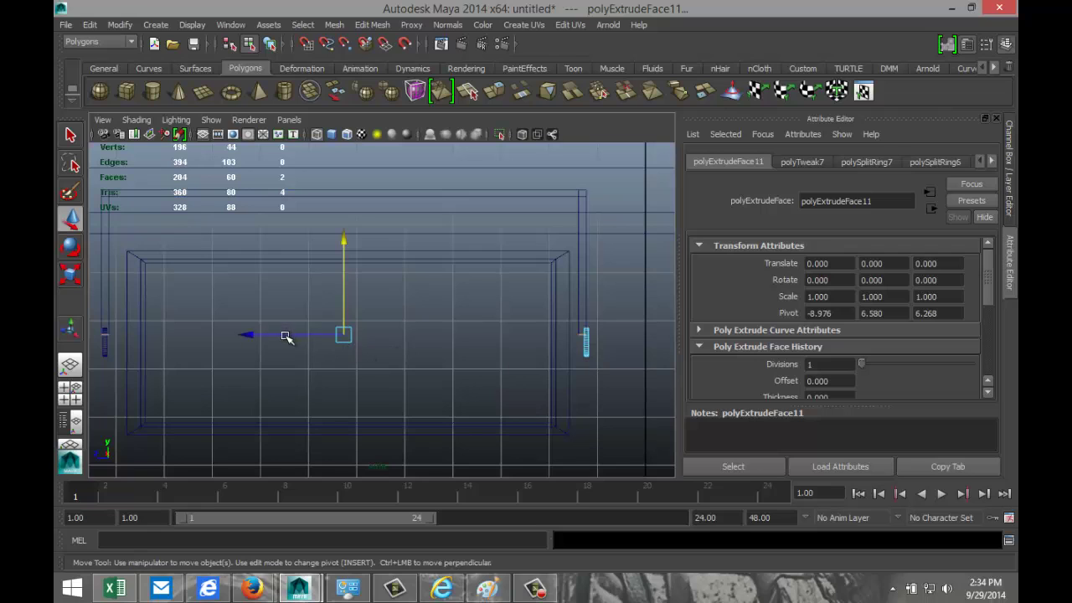
{"action": "left_click_drag", "start_coordinate": [287, 335], "coordinate": [280, 333]}
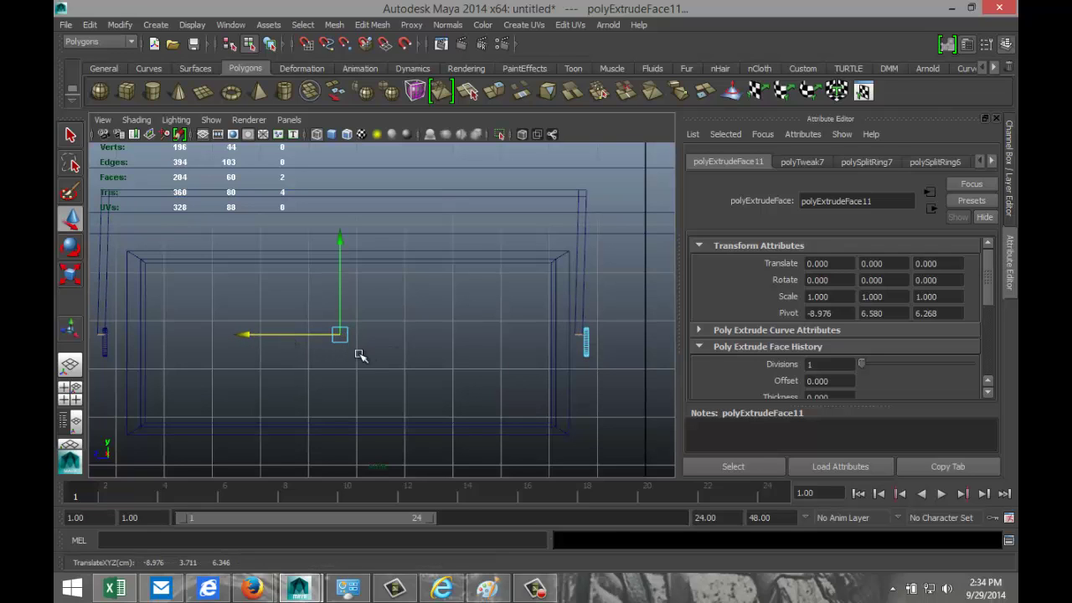
{"action": "key", "text": "ctrl+z"}
Step: In object mode, move the door-side half cylinder slightly along Z to line it up with the frame leg above it
{"action": "left_click", "coordinate": [607, 322]}
{"action": "right_click_drag", "start_coordinate": [586, 350], "coordinate": [624, 289]}
{"action": "left_click", "coordinate": [586, 342]}
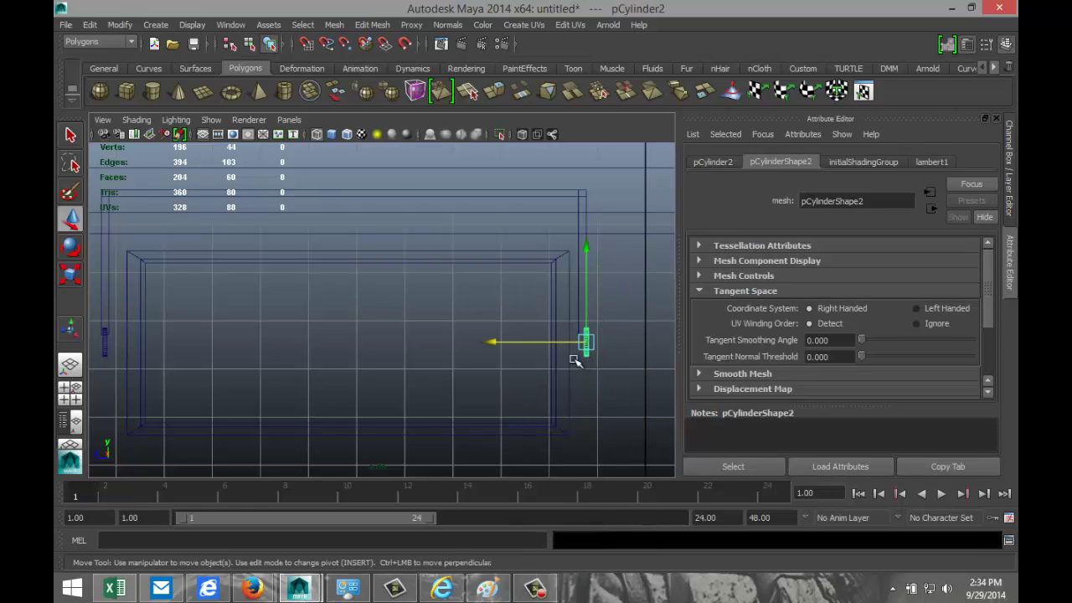
{"action": "left_click_drag", "start_coordinate": [533, 342], "coordinate": [528, 343]}
Step: Move the half cylinder near the building corner along Z to about 11.226, lining it up with the frame leg above it
{"action": "left_click", "coordinate": [104, 349]}
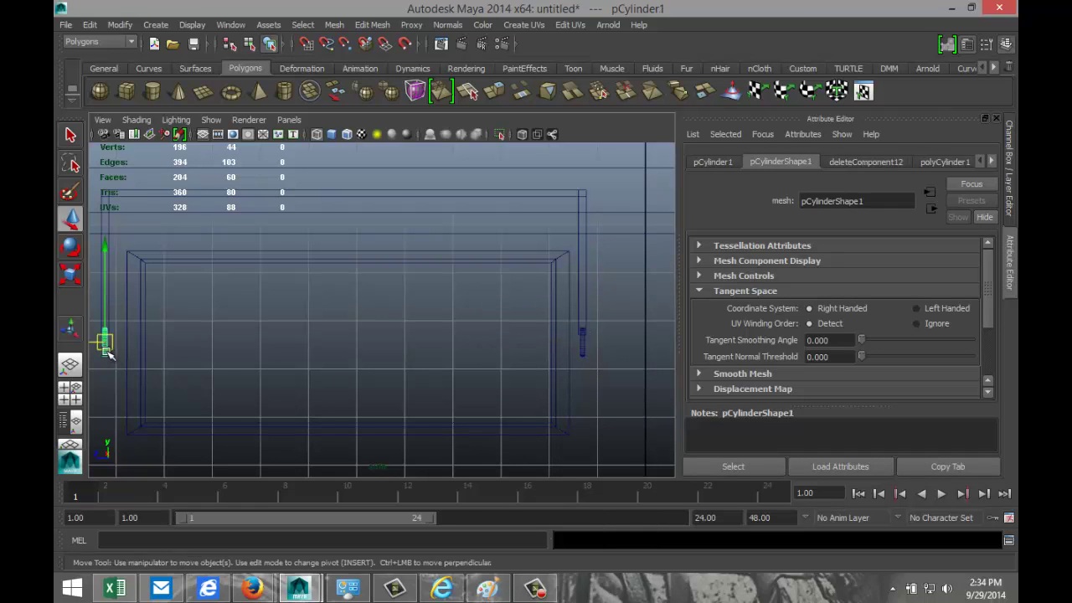
{"action": "key", "text": "f"}
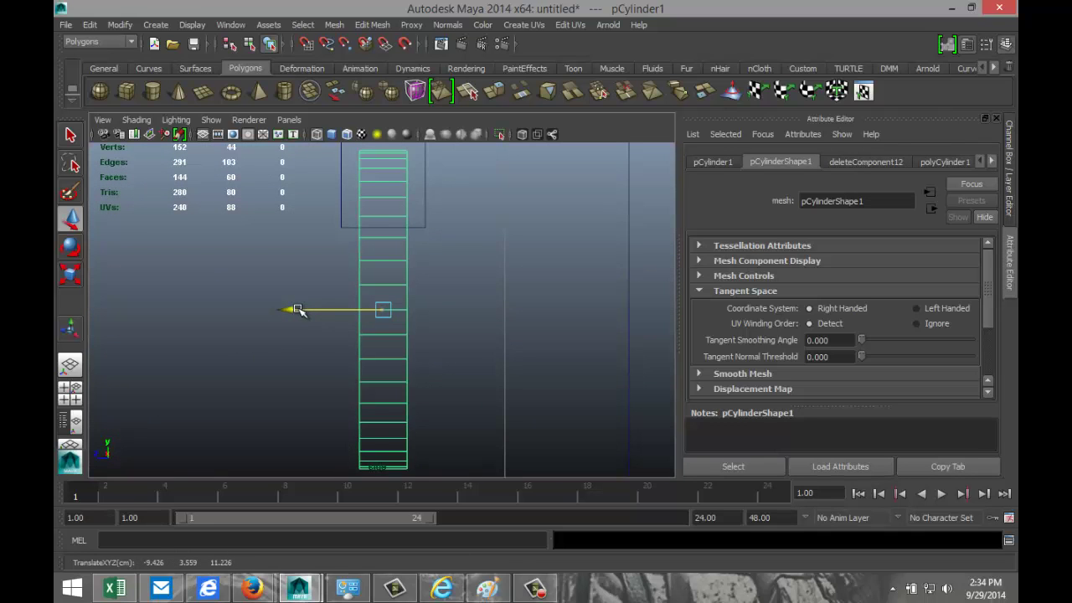
{"action": "right_click_drag", "start_coordinate": [288, 307], "coordinate": [285, 324], "text": "alt"}
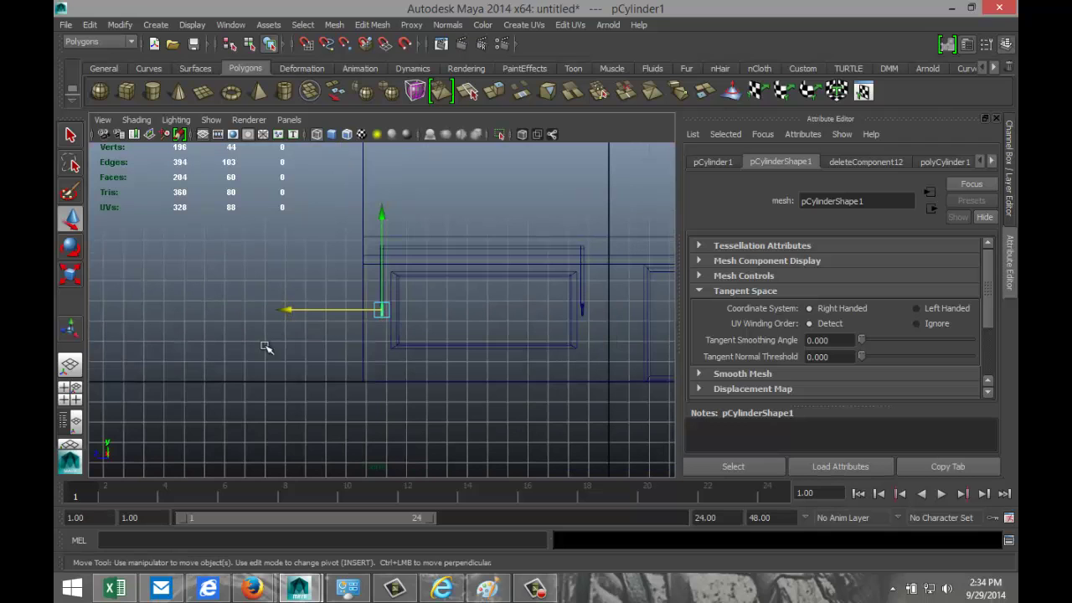
Step: In the perspective view, select the awning frame and move it along X to about -9.319, close against the front wall
{"action": "left_click", "coordinate": [71, 392]}
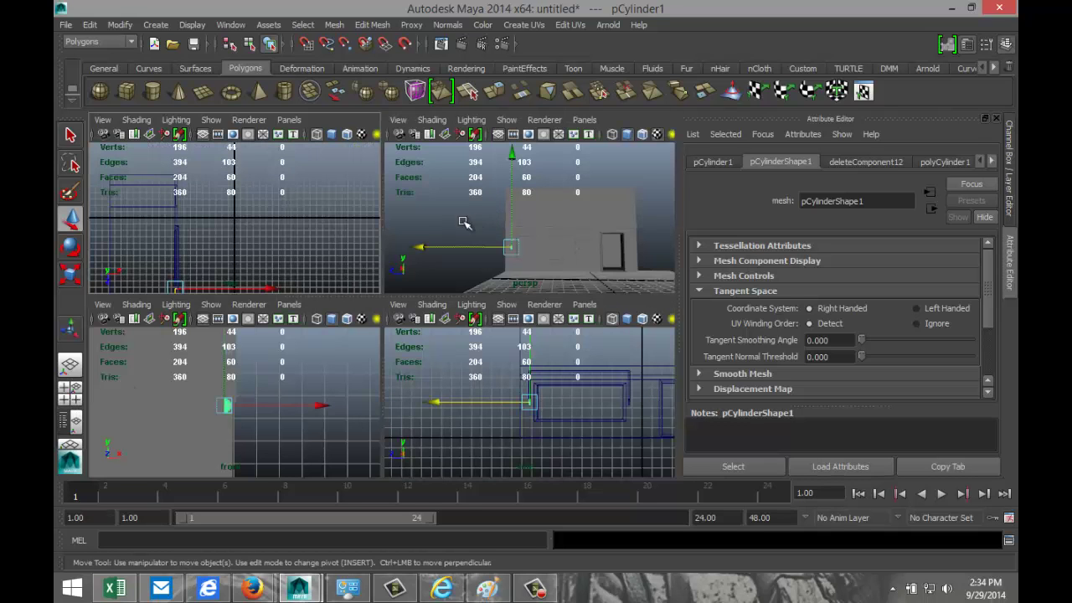
{"action": "key", "text": "space"}
{"action": "mouse_move", "coordinate": [371, 292]}
{"action": "left_mouse_down", "text": "alt"}
{"action": "mouse_move", "coordinate": [258, 290]}
{"action": "mouse_move", "coordinate": [370, 313]}
{"action": "left_mouse_up", "text": "alt"}
{"action": "left_click", "coordinate": [453, 329]}
{"action": "key", "text": "f"}
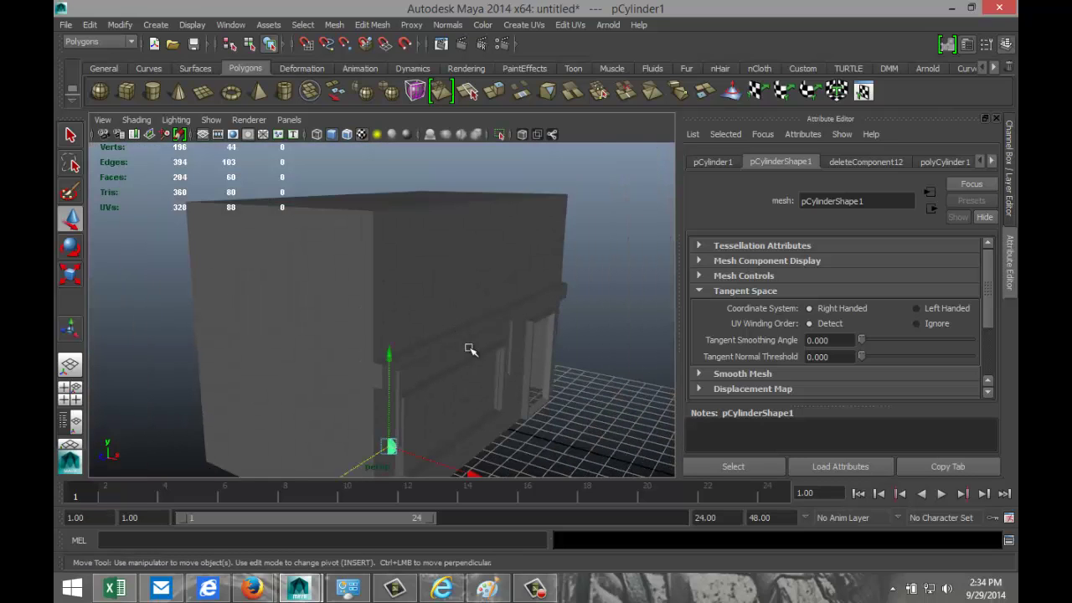
{"action": "left_click", "coordinate": [454, 354]}
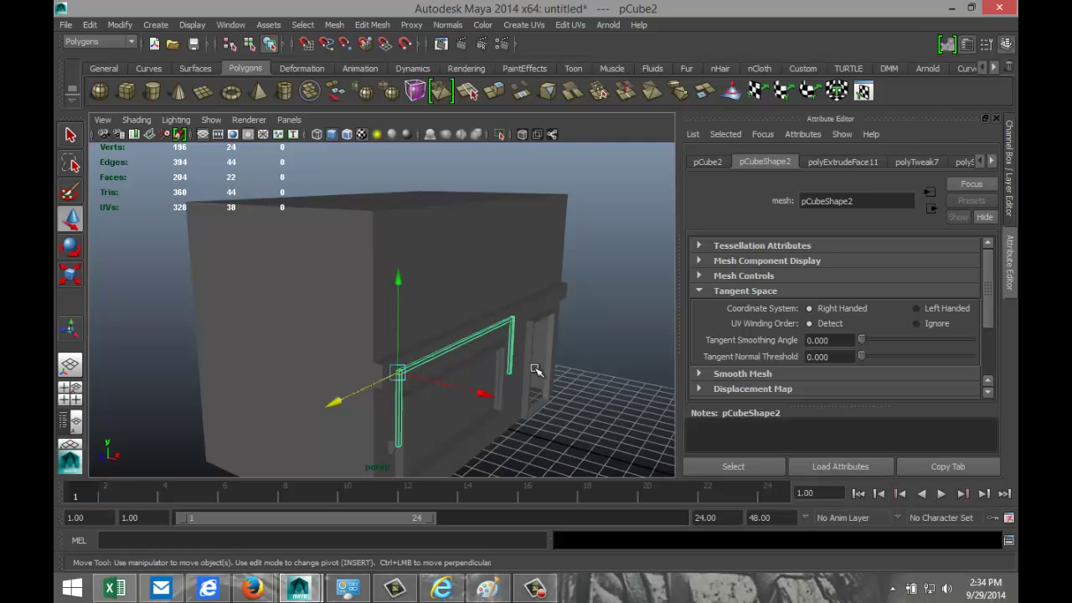
{"action": "left_click_drag", "start_coordinate": [491, 402], "coordinate": [528, 349], "text": "alt"}
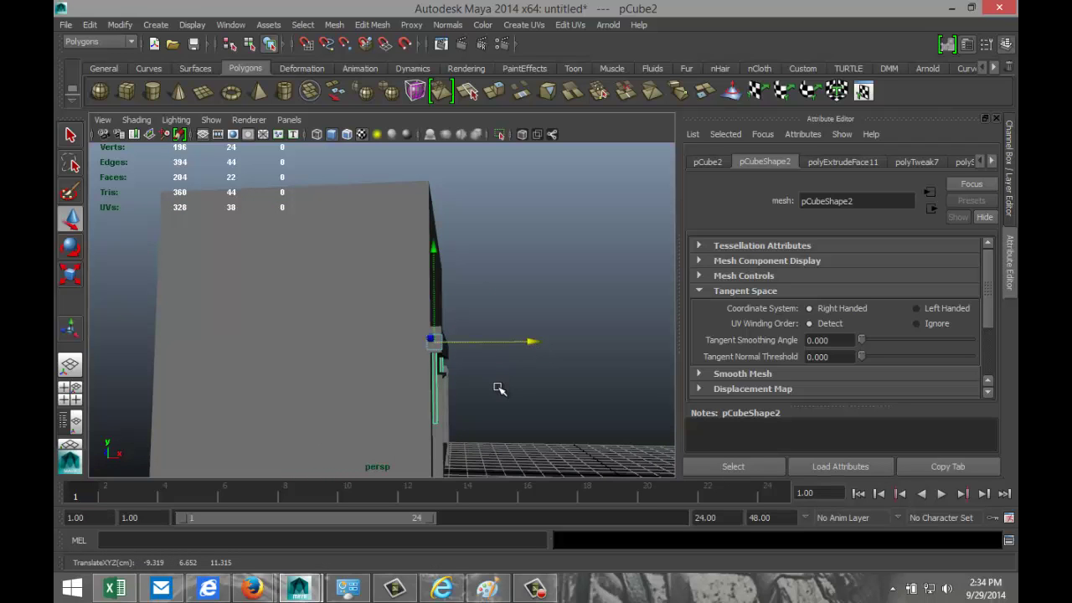
{"action": "left_click_drag", "start_coordinate": [499, 388], "coordinate": [334, 420], "text": "alt"}
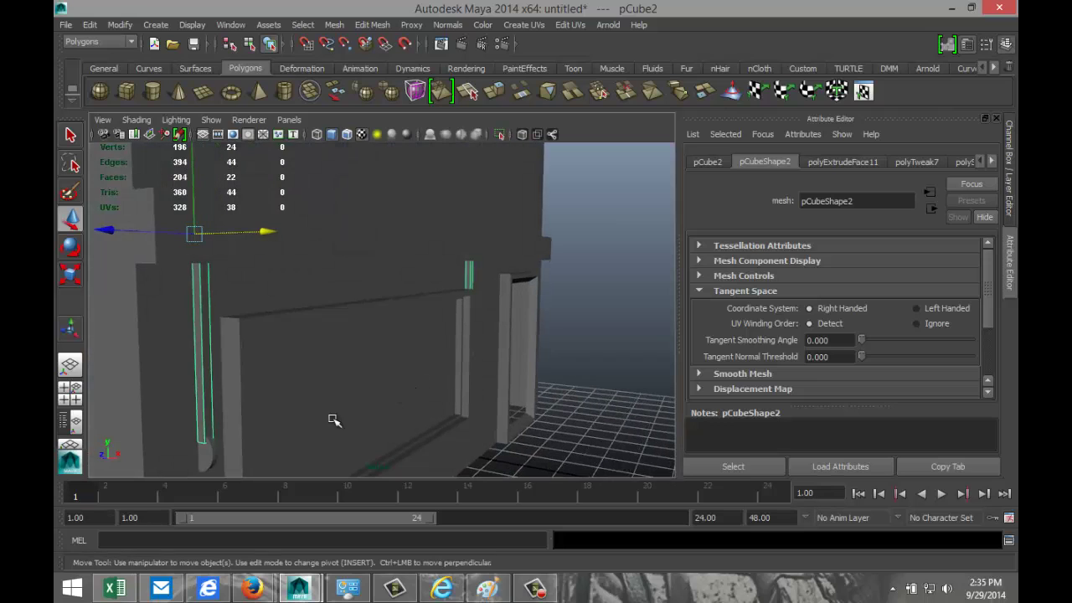
{"action": "left_click_drag", "start_coordinate": [293, 332], "coordinate": [360, 316], "text": "alt"}
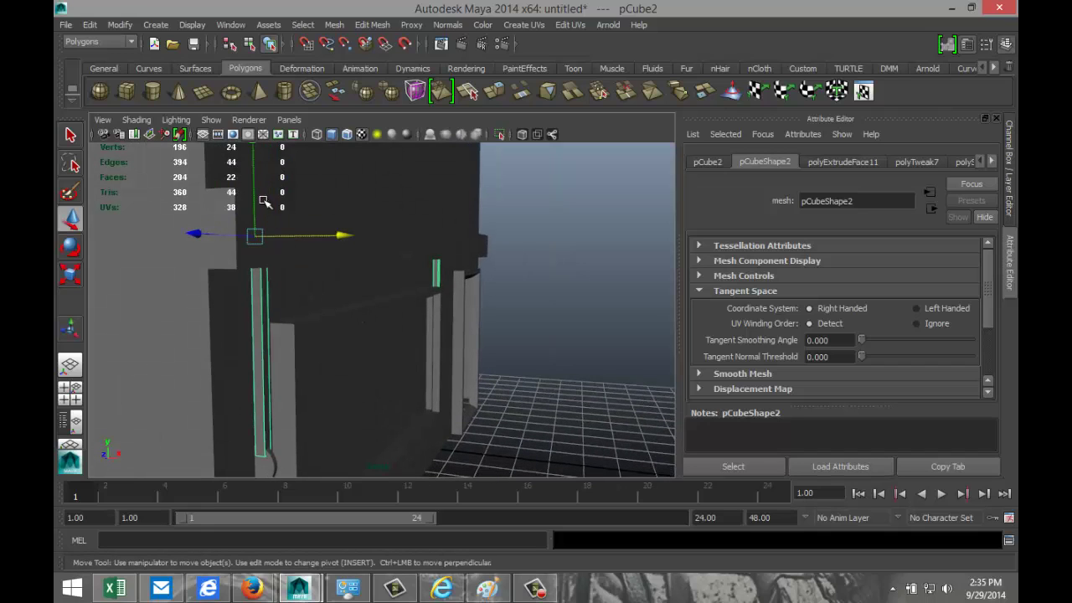
Step: Lower the awning frame to a Y position of about 6.025, clear of the ledge above the window
{"action": "left_click_drag", "start_coordinate": [253, 192], "coordinate": [262, 237]}
{"action": "left_click_drag", "start_coordinate": [435, 349], "coordinate": [450, 288], "text": "alt"}
{"action": "left_click_drag", "start_coordinate": [484, 327], "coordinate": [390, 307], "text": "alt"}
{"action": "left_click_drag", "start_coordinate": [189, 162], "coordinate": [190, 165]}
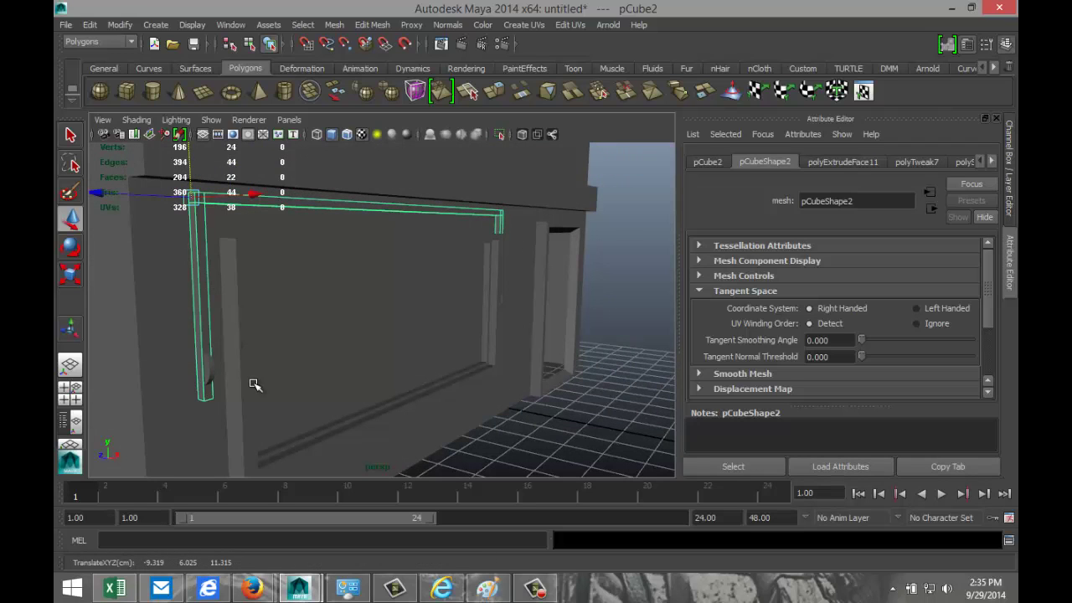
Step: Select both half cylinders and lower them together to a Y position of about 3.137, under the frame legs
{"action": "left_click", "coordinate": [211, 371]}
{"action": "left_click_drag", "start_coordinate": [503, 400], "coordinate": [617, 335], "text": "alt"}
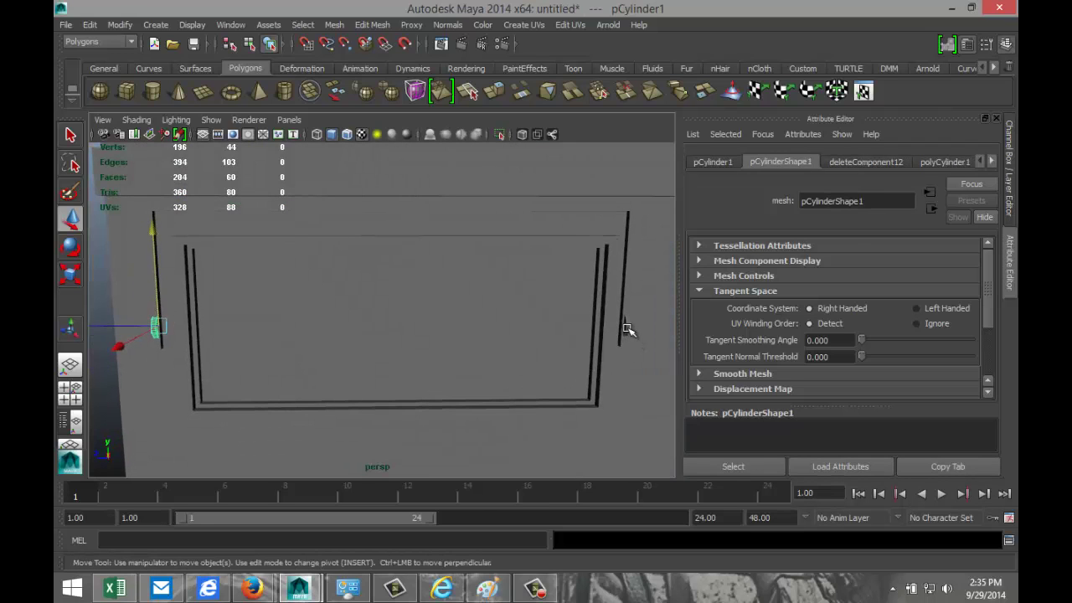
{"action": "left_click", "coordinate": [628, 328]}
{"action": "left_click_drag", "start_coordinate": [630, 233], "coordinate": [641, 253]}
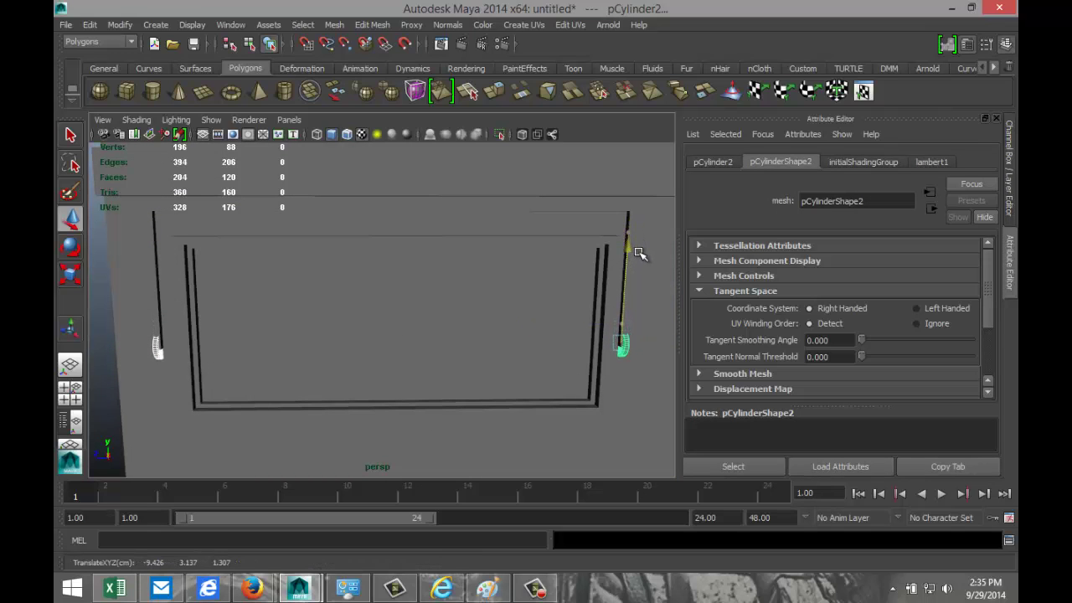
Step: Move the awning frame's pivot down to the base of its leg, at a Y position of about 3.209
{"action": "left_click_drag", "start_coordinate": [360, 385], "coordinate": [416, 382], "text": "alt"}
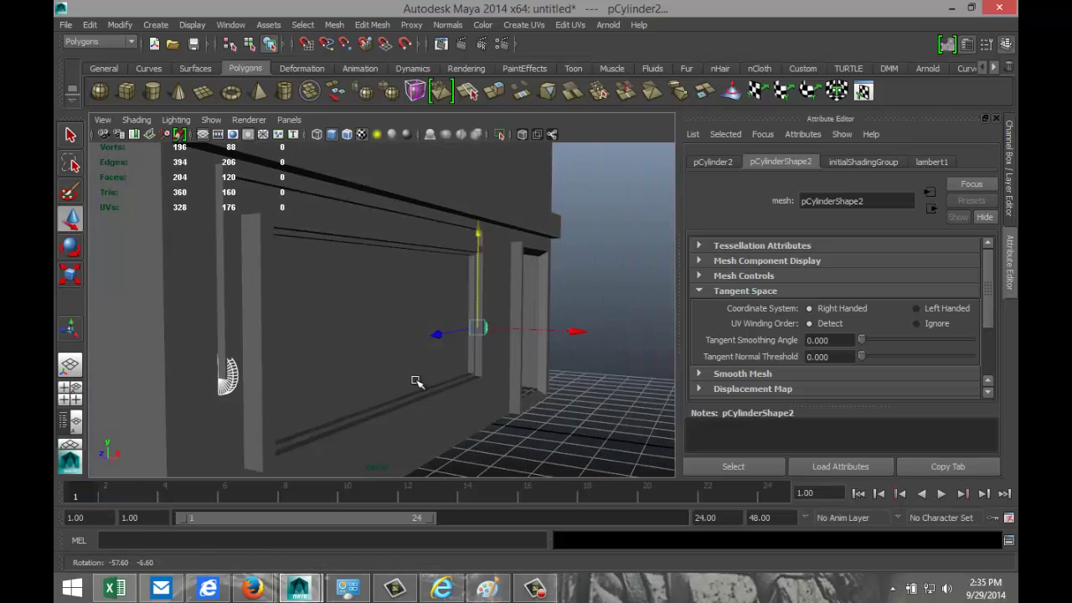
{"action": "left_click", "coordinate": [395, 206]}
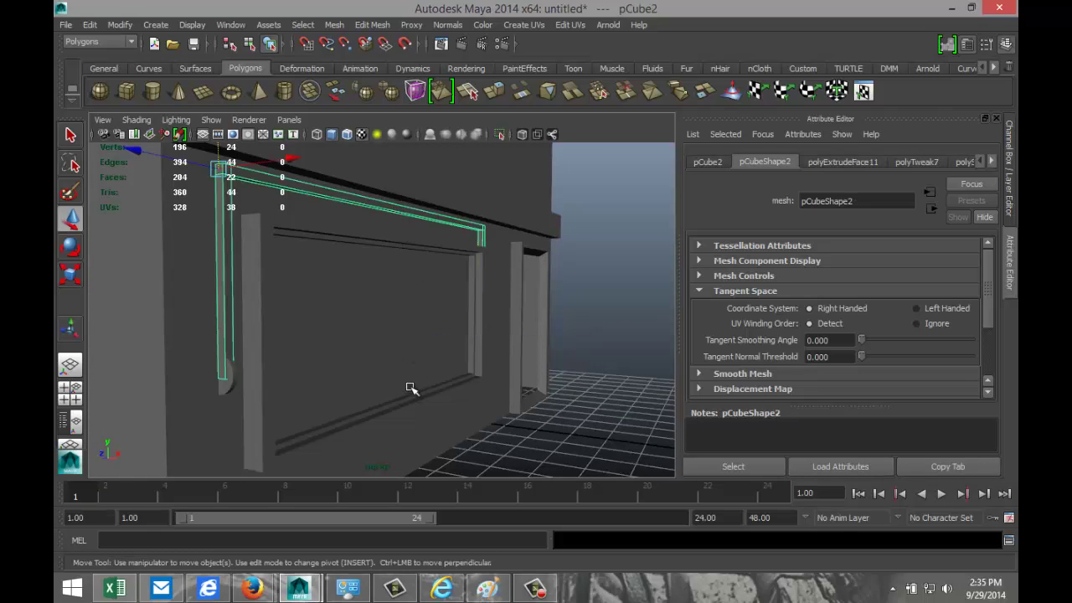
{"action": "left_click_drag", "start_coordinate": [357, 380], "coordinate": [367, 404], "text": "alt"}
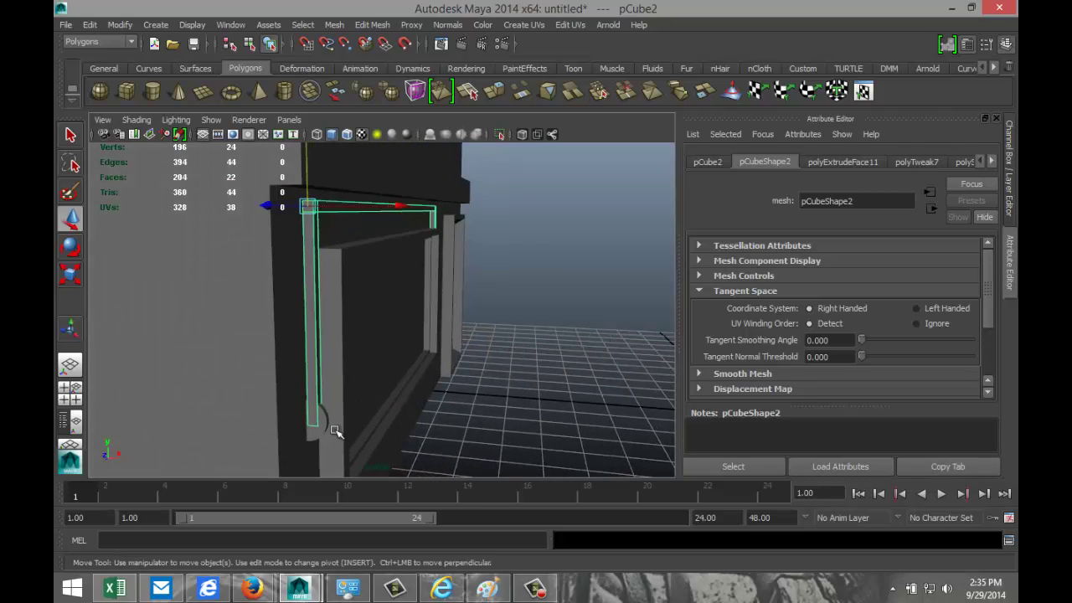
{"action": "left_click", "coordinate": [307, 179]}
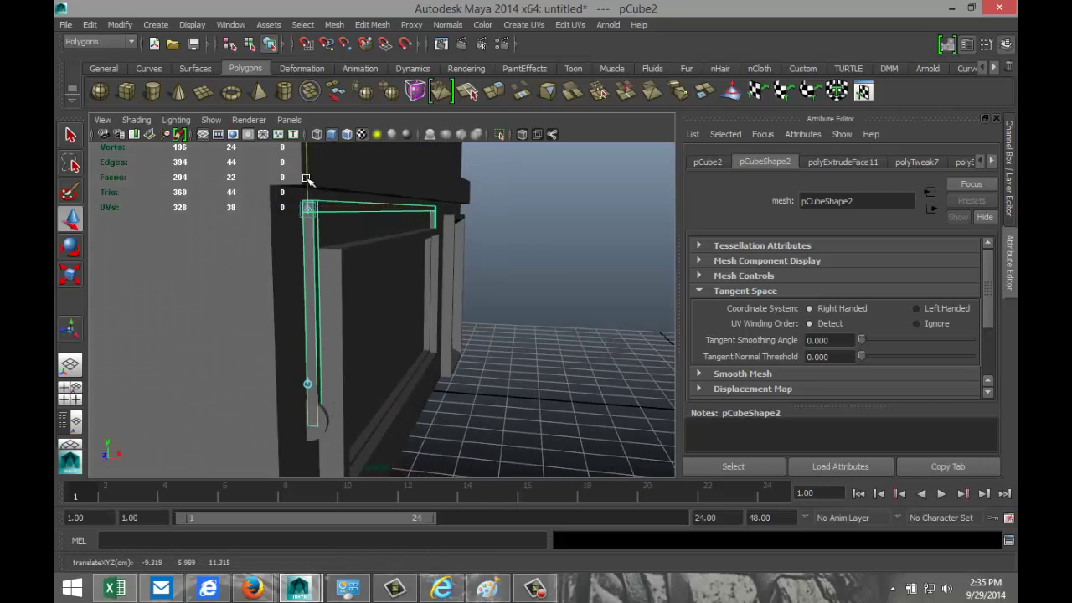
{"action": "left_click_drag", "start_coordinate": [307, 179], "coordinate": [308, 381]}
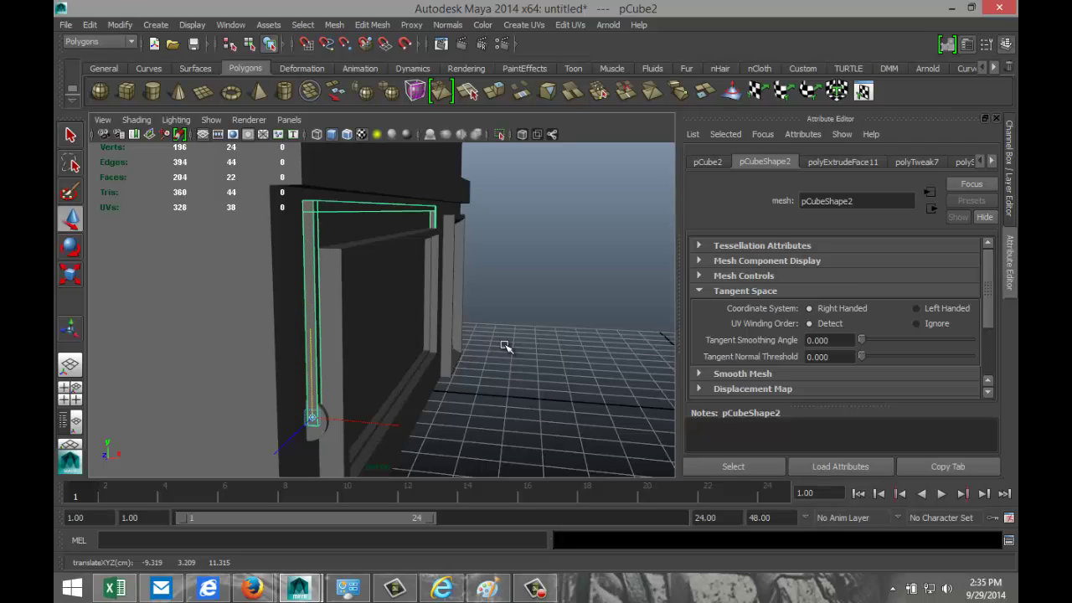
Step: Duplicate the awning frame and rotate the copy slightly outward from the wall around the pivot at its leg base
{"action": "key", "text": "ctrl+d"}
{"action": "key", "text": "e"}
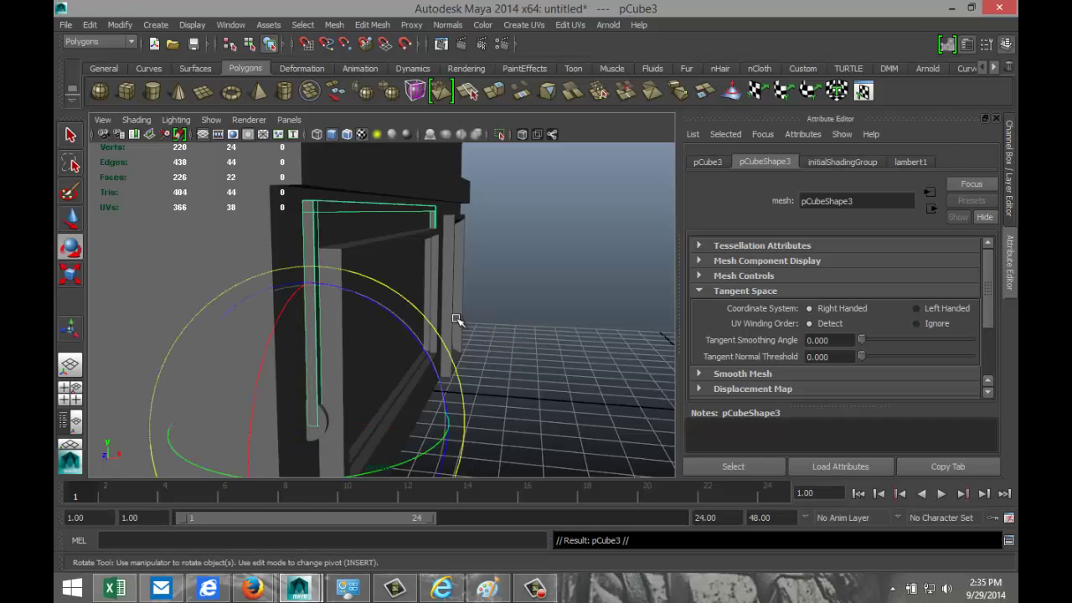
{"action": "left_click_drag", "start_coordinate": [383, 306], "coordinate": [408, 356]}
{"action": "left_click_drag", "start_coordinate": [407, 357], "coordinate": [348, 365]}
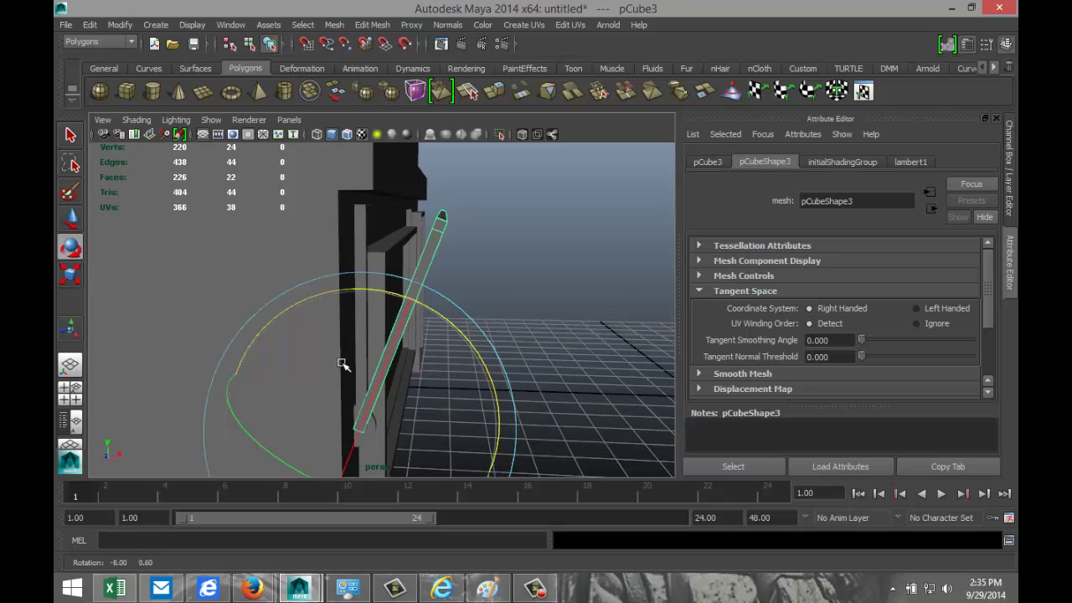
Step: Make two more frame duplicates, rotating one to about -47.216 and the other to about -89.799 degrees around Z
{"action": "key", "text": "ctrl+d"}
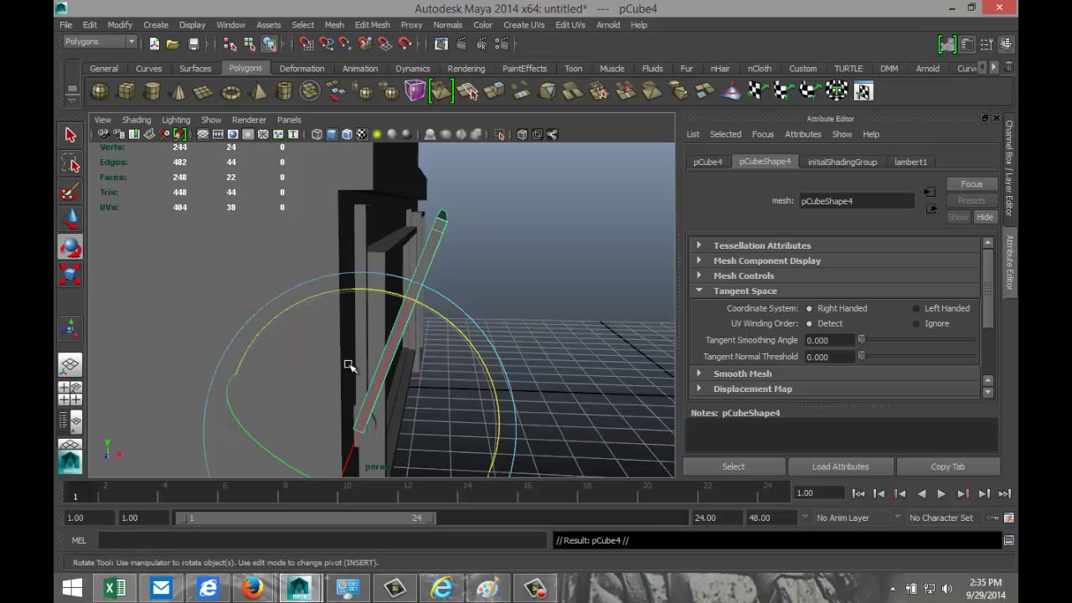
{"action": "left_click_drag", "start_coordinate": [438, 317], "coordinate": [481, 379]}
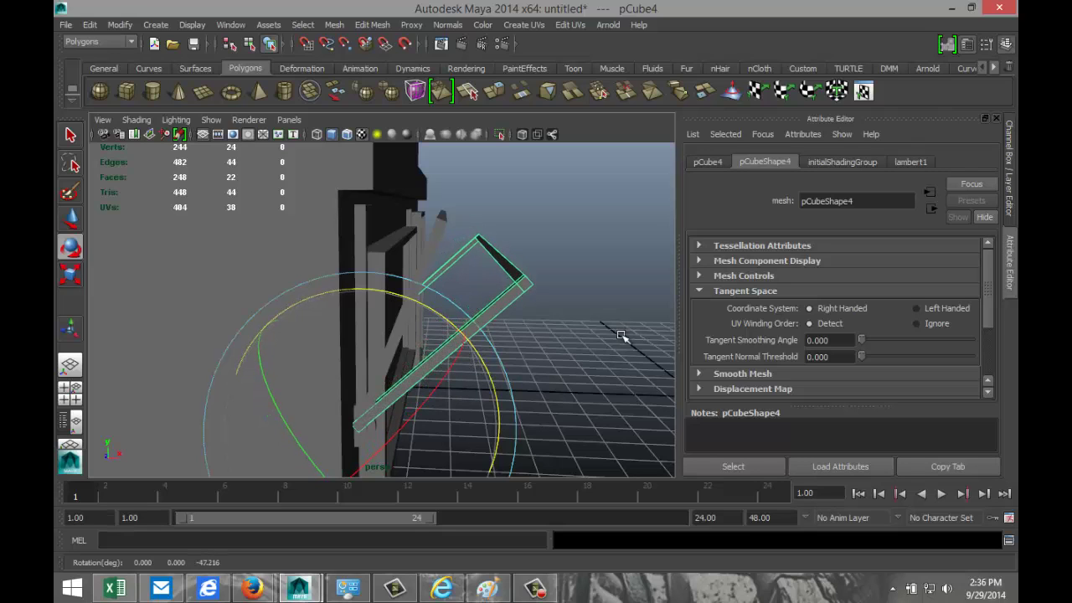
{"action": "key", "text": "ctrl+d"}
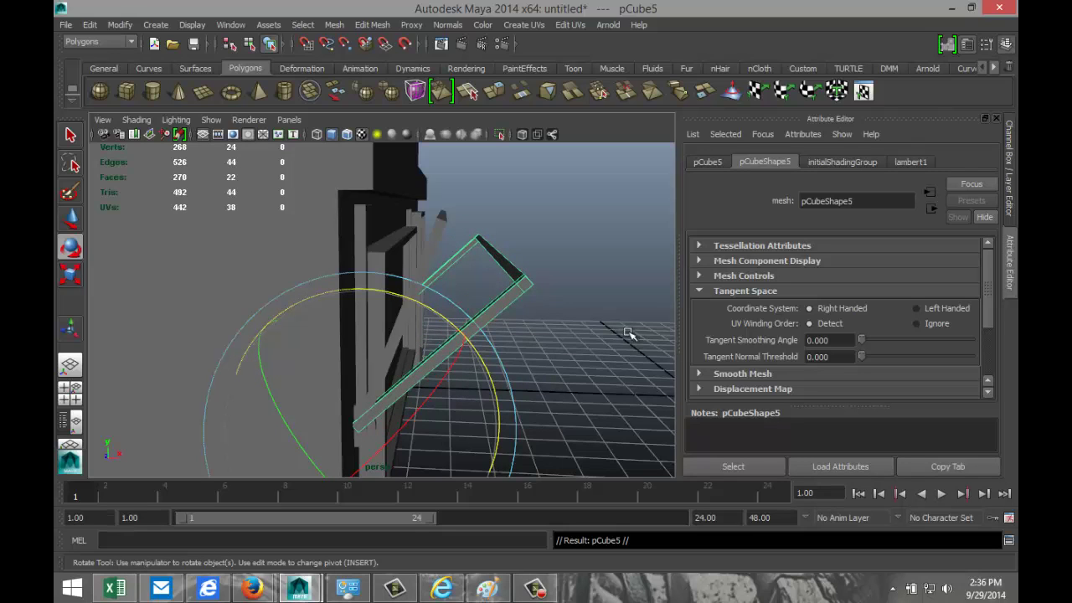
{"action": "left_click_drag", "start_coordinate": [427, 311], "coordinate": [479, 407]}
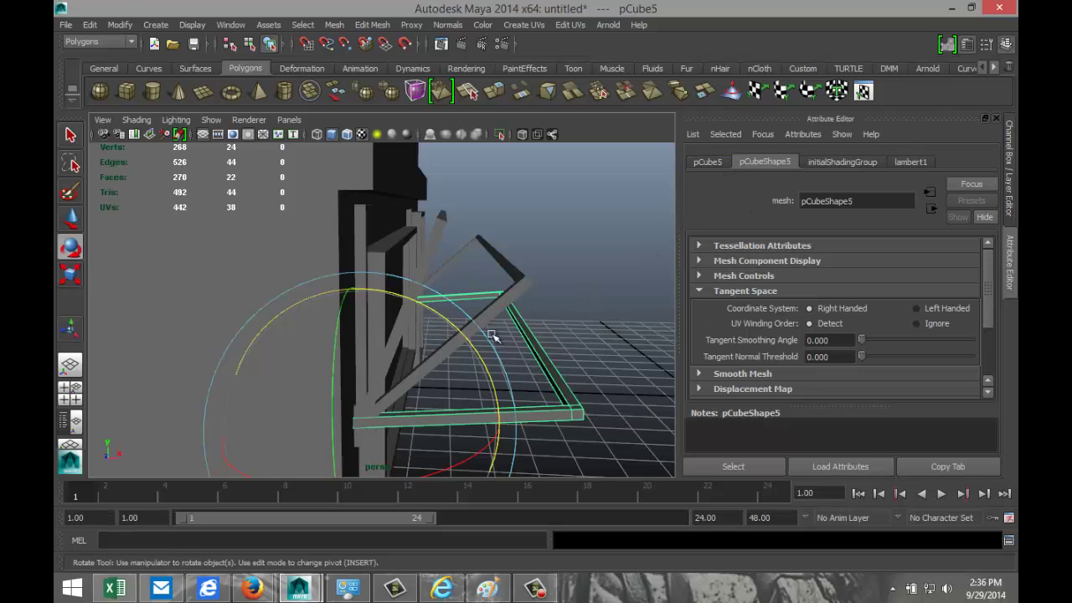
{"action": "left_click_drag", "start_coordinate": [529, 366], "coordinate": [505, 324], "text": "alt"}
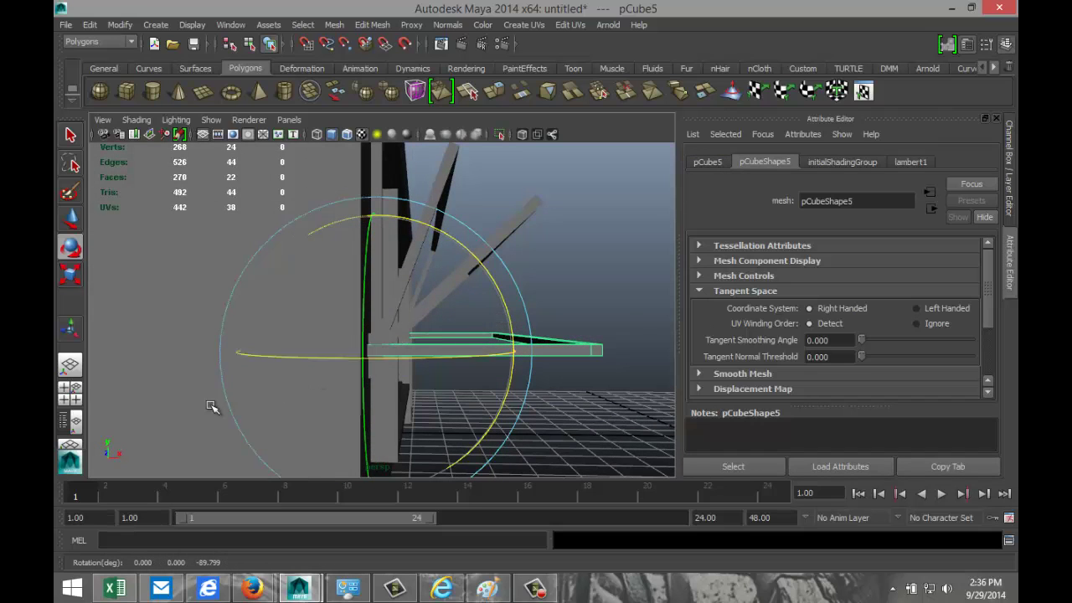
Step: Examine the fanned-out frame copies in the front view and the perspective view, checking that the lowest one is level
{"action": "left_click", "coordinate": [70, 392]}
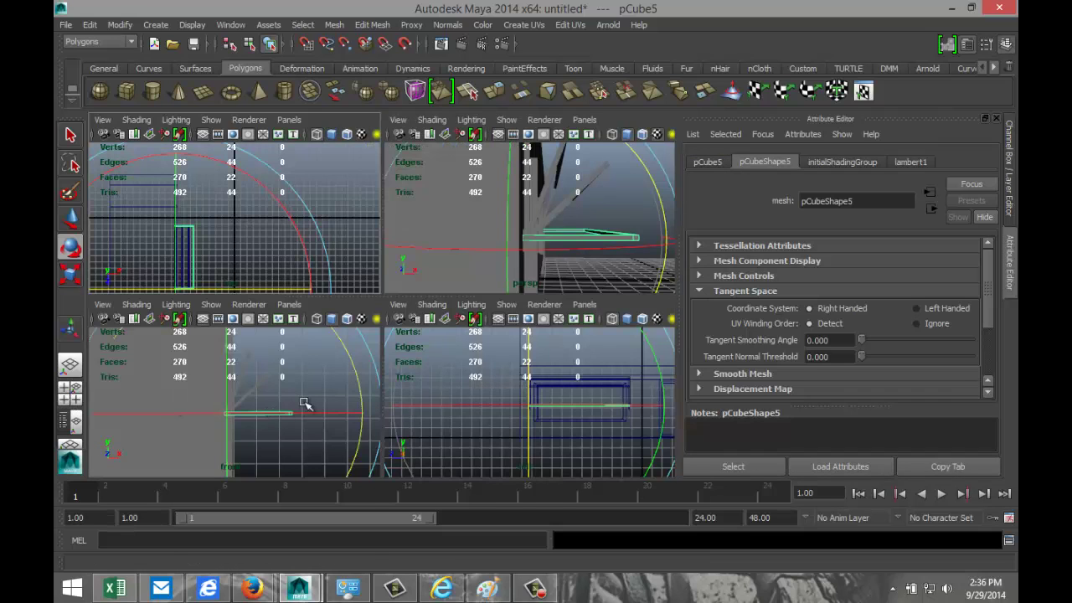
{"action": "key", "text": "space"}
{"action": "scroll", "coordinate": [502, 388], "scroll_direction": "up", "scroll_amount": 3}
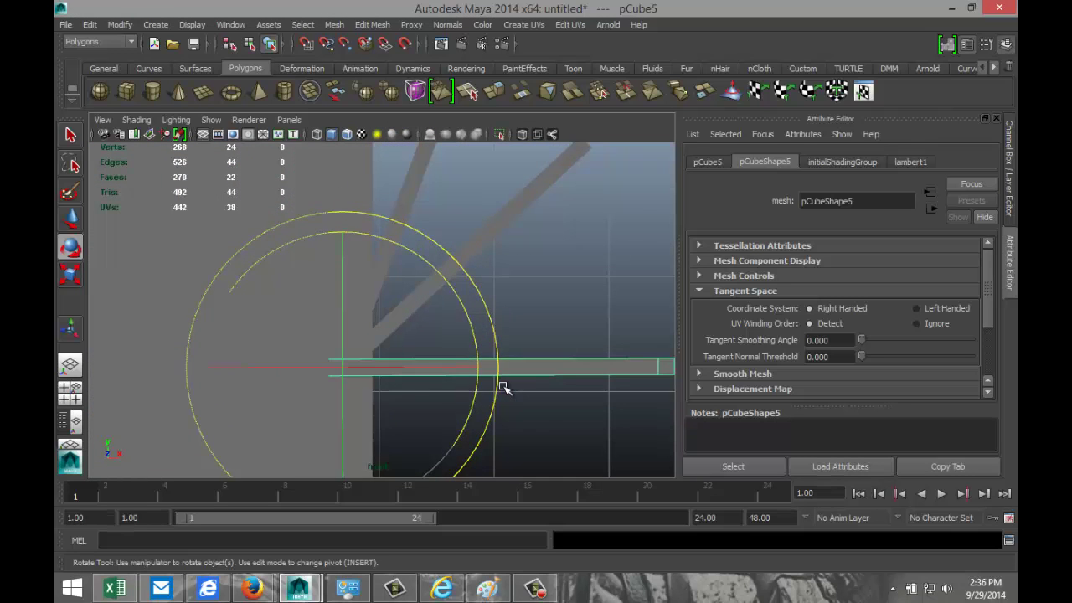
{"action": "scroll", "coordinate": [502, 388], "scroll_direction": "down", "scroll_amount": 2}
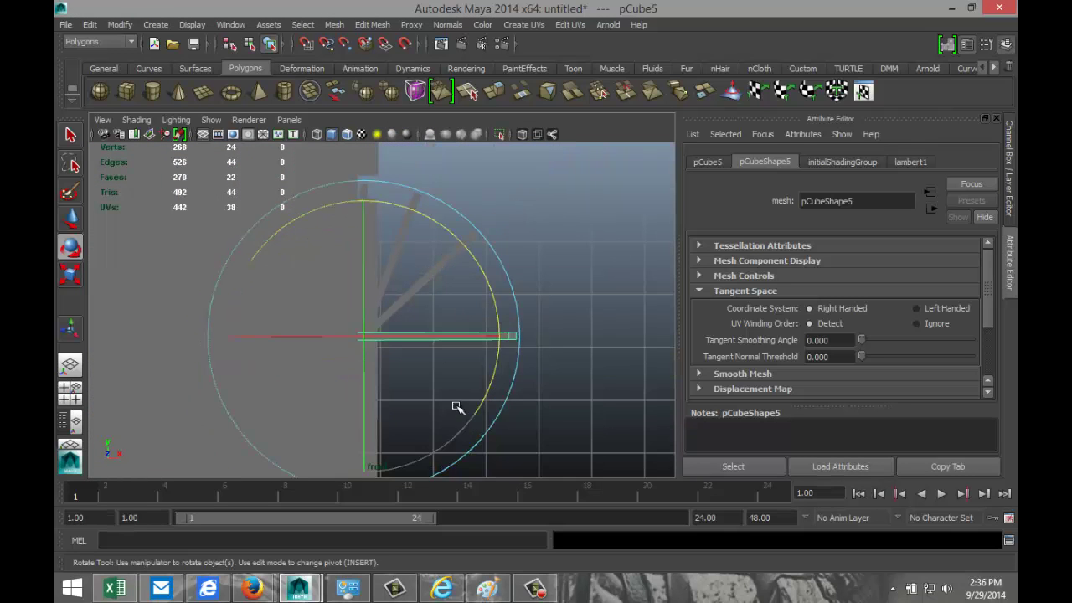
{"action": "left_click", "coordinate": [70, 392]}
{"action": "key", "text": "space"}
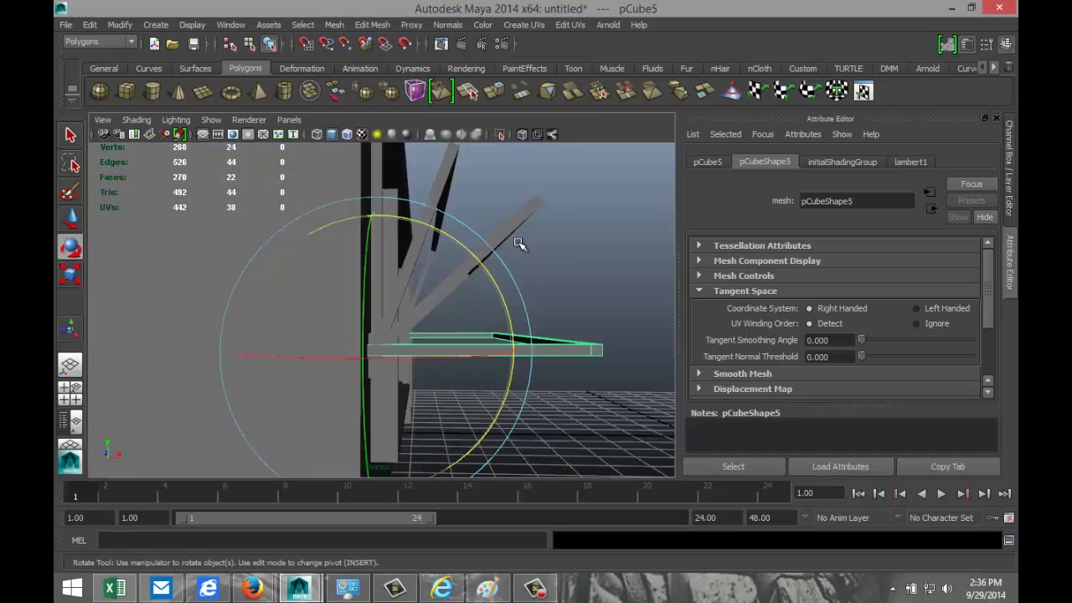
{"action": "left_click_drag", "start_coordinate": [518, 243], "coordinate": [508, 268], "text": "alt"}
{"action": "left_click_drag", "start_coordinate": [542, 331], "coordinate": [503, 351], "text": "alt"}
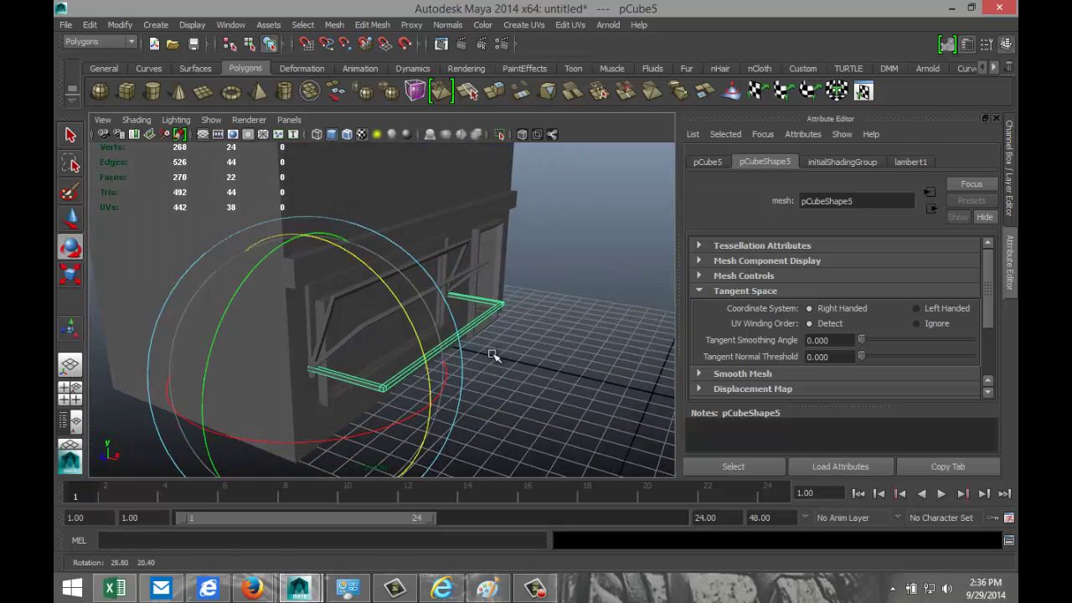
Step: Assign a new Lambert material to the building and set its color to white
{"action": "left_click", "coordinate": [377, 175]}
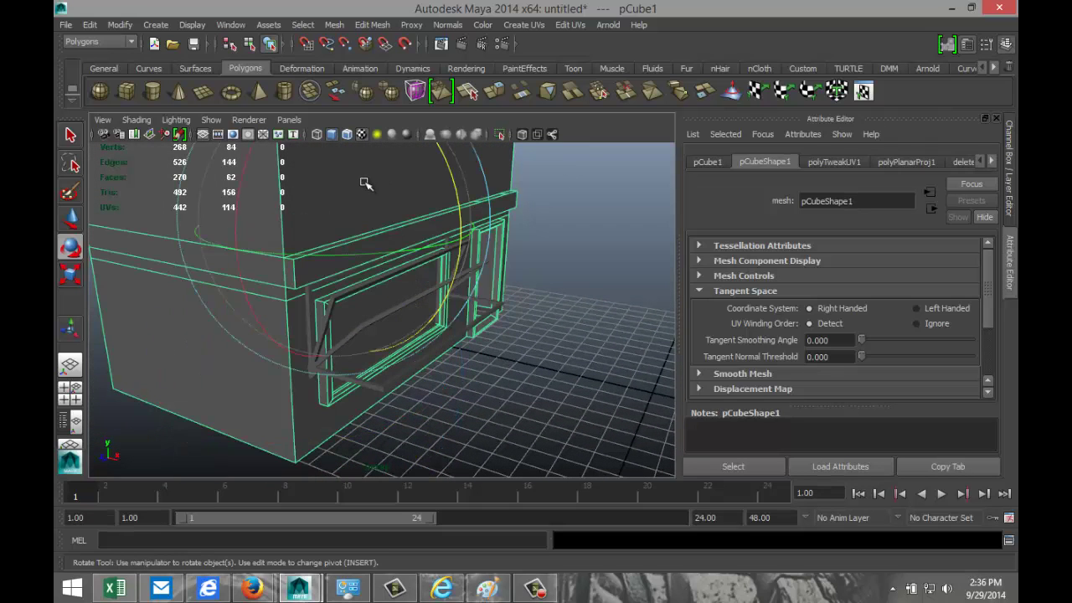
{"action": "right_click_drag", "start_coordinate": [356, 175], "coordinate": [364, 424]}
{"action": "left_click", "coordinate": [500, 143]}
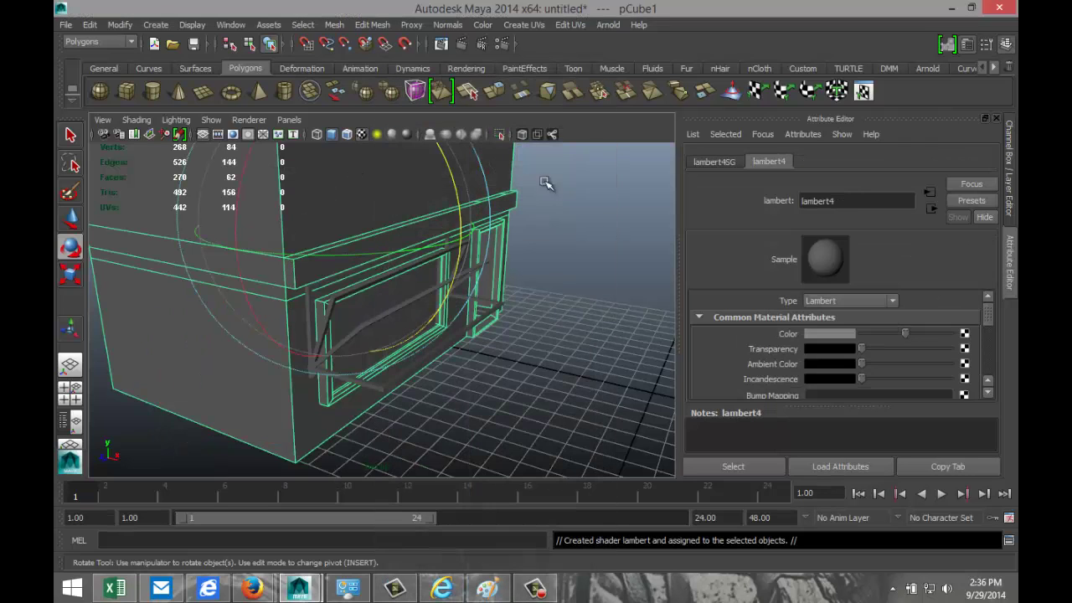
{"action": "left_click", "coordinate": [818, 334]}
{"action": "left_click", "coordinate": [758, 304]}
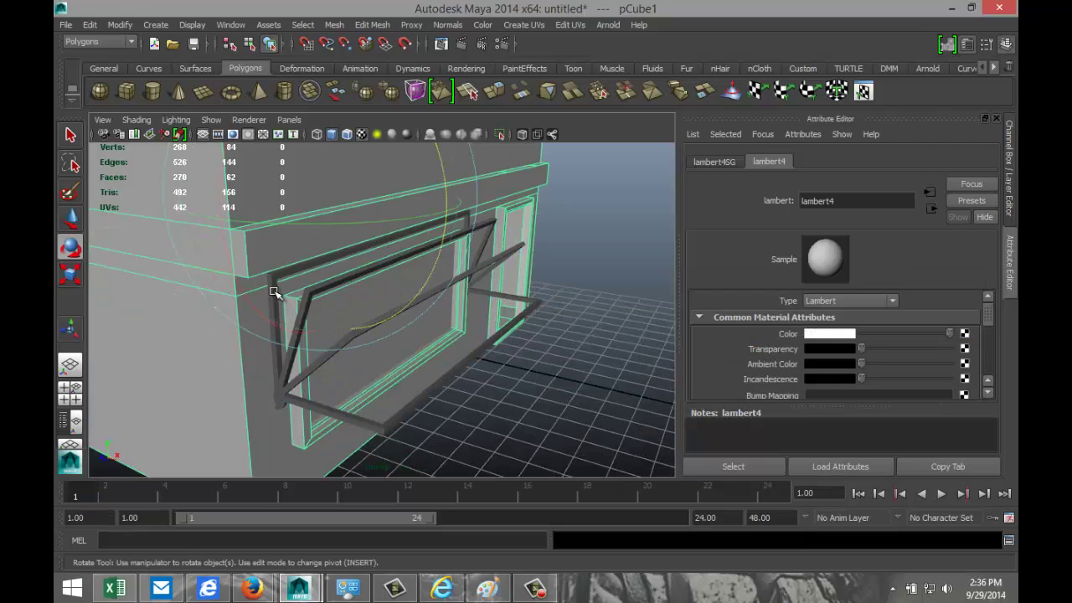
Step: Select all four awning frames, assign them a new Lambert material and set its color to black
{"action": "left_click_drag", "start_coordinate": [273, 292], "coordinate": [283, 299]}
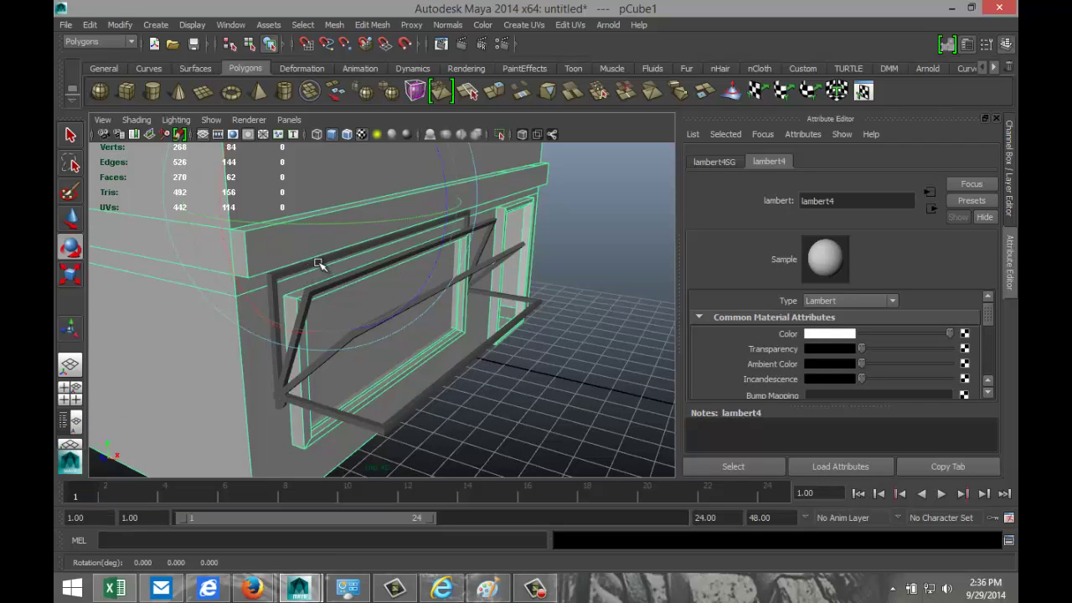
{"action": "right_click_drag", "start_coordinate": [319, 264], "coordinate": [355, 242]}
{"action": "left_click", "coordinate": [578, 353]}
{"action": "left_click", "coordinate": [442, 286]}
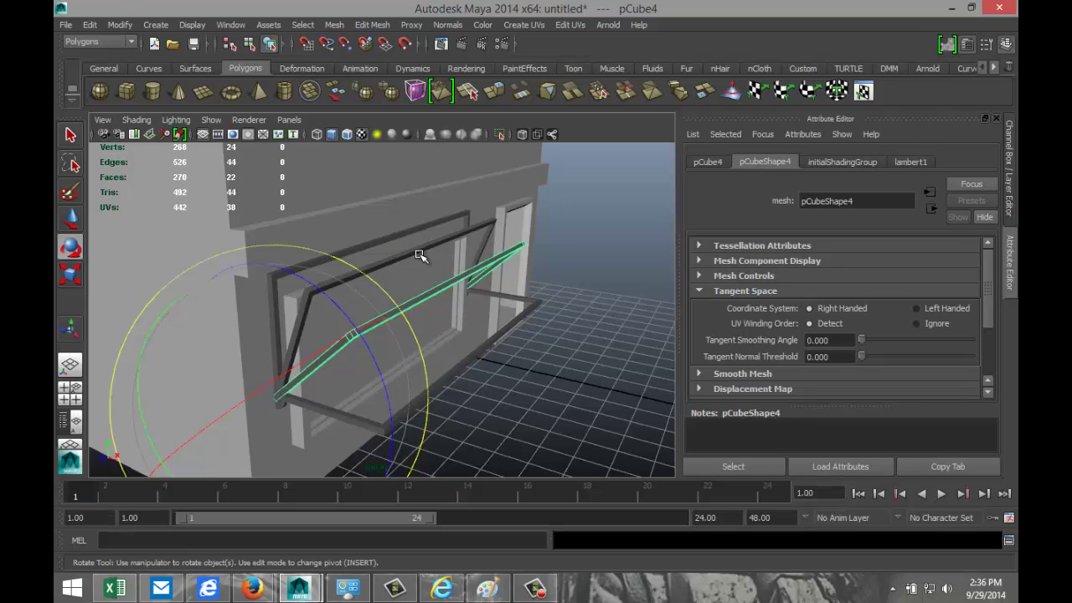
{"action": "left_click", "coordinate": [416, 257], "text": "shift"}
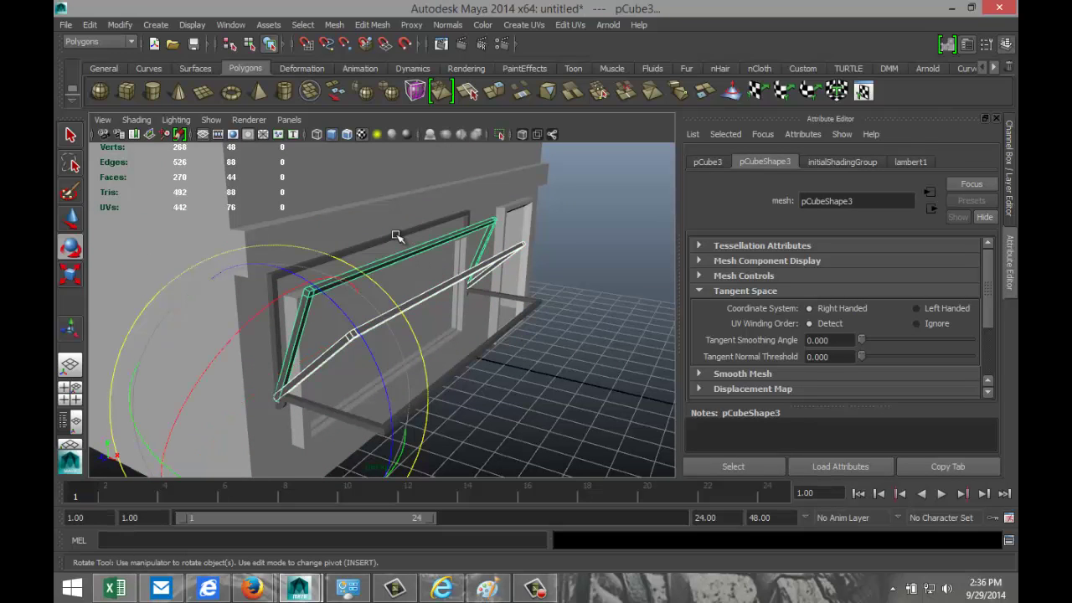
{"action": "left_click", "coordinate": [471, 355], "text": "shift"}
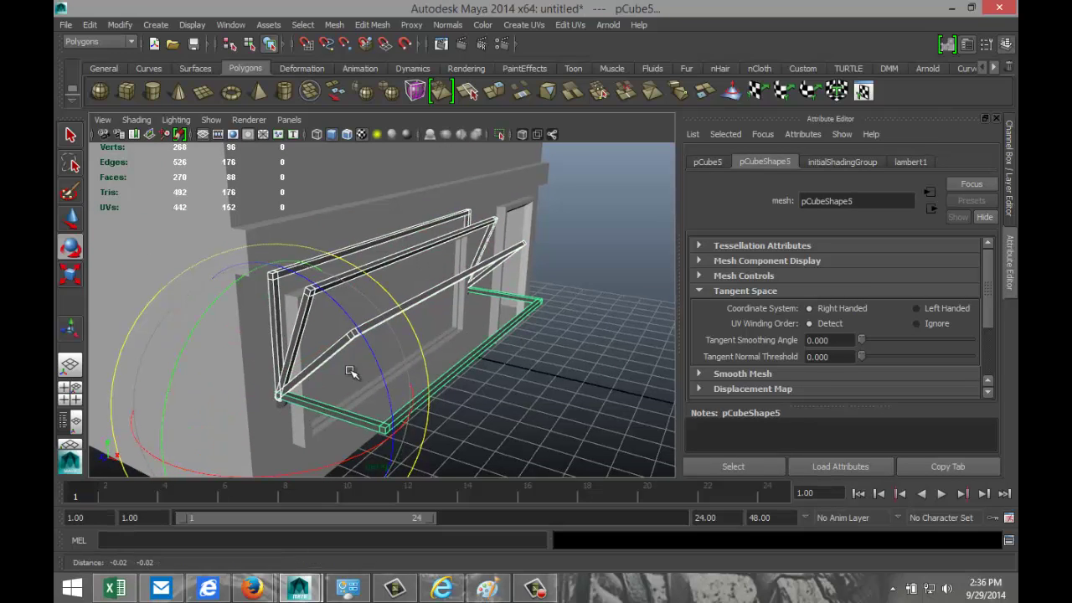
{"action": "scroll", "coordinate": [351, 372], "scroll_direction": "up", "scroll_amount": 5}
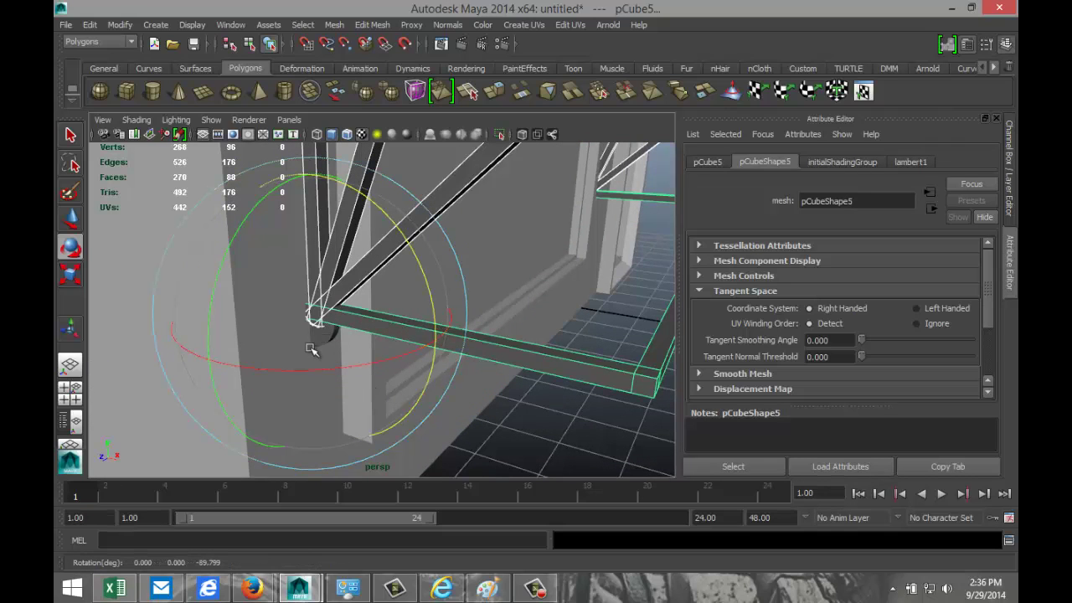
{"action": "scroll", "coordinate": [343, 359], "scroll_direction": "up", "scroll_amount": 3}
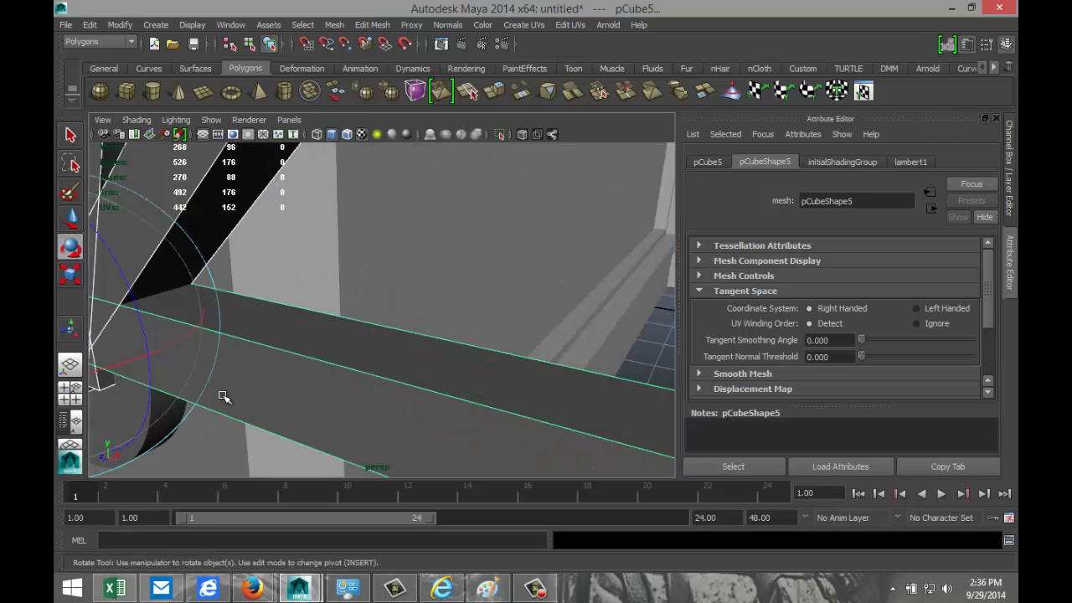
{"action": "left_click", "coordinate": [135, 407]}
{"action": "key", "text": "f"}
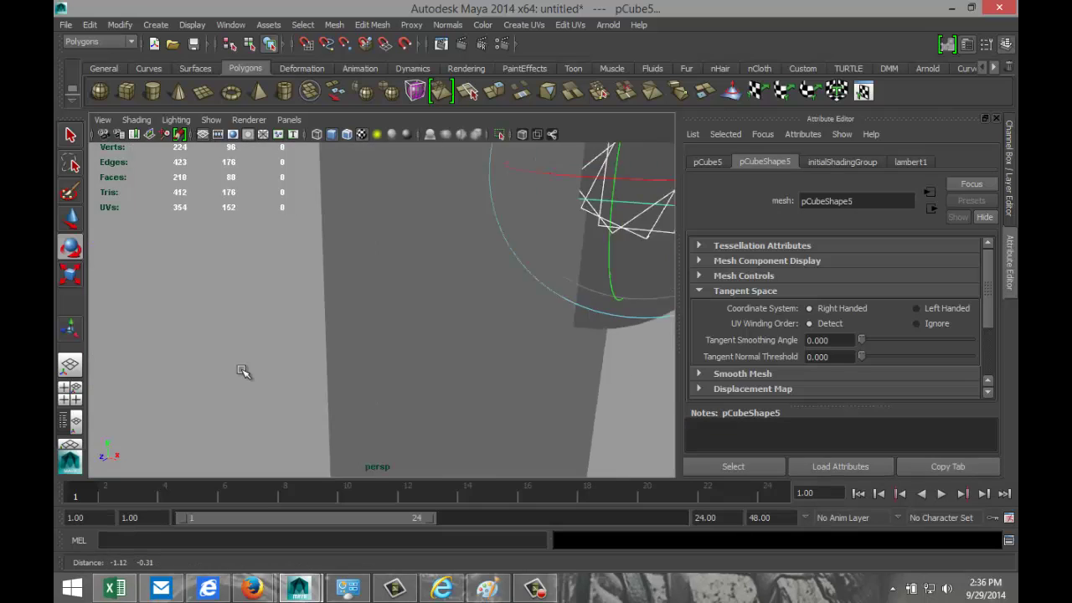
{"action": "left_click_drag", "start_coordinate": [369, 352], "coordinate": [377, 356]}
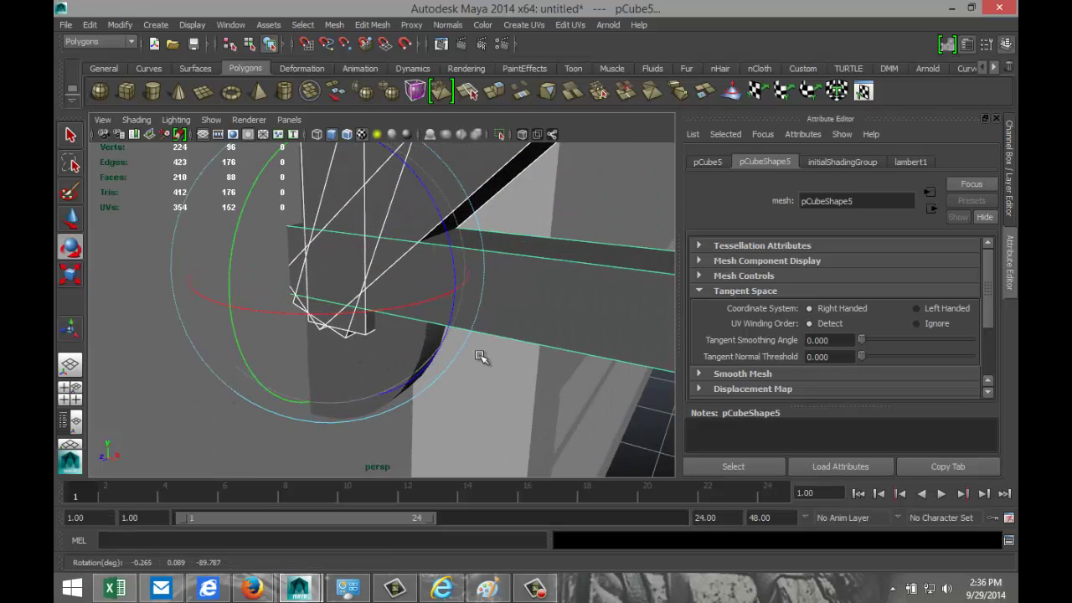
{"action": "left_click_drag", "start_coordinate": [483, 359], "coordinate": [433, 360], "text": "alt"}
{"action": "mouse_move", "coordinate": [624, 371]}
{"action": "left_mouse_down", "text": "alt"}
{"action": "mouse_move", "coordinate": [482, 354]}
{"action": "mouse_move", "coordinate": [545, 371]}
{"action": "mouse_move", "coordinate": [618, 371]}
{"action": "left_mouse_up", "text": "alt"}
{"action": "right_click_drag", "start_coordinate": [574, 333], "coordinate": [573, 540]}
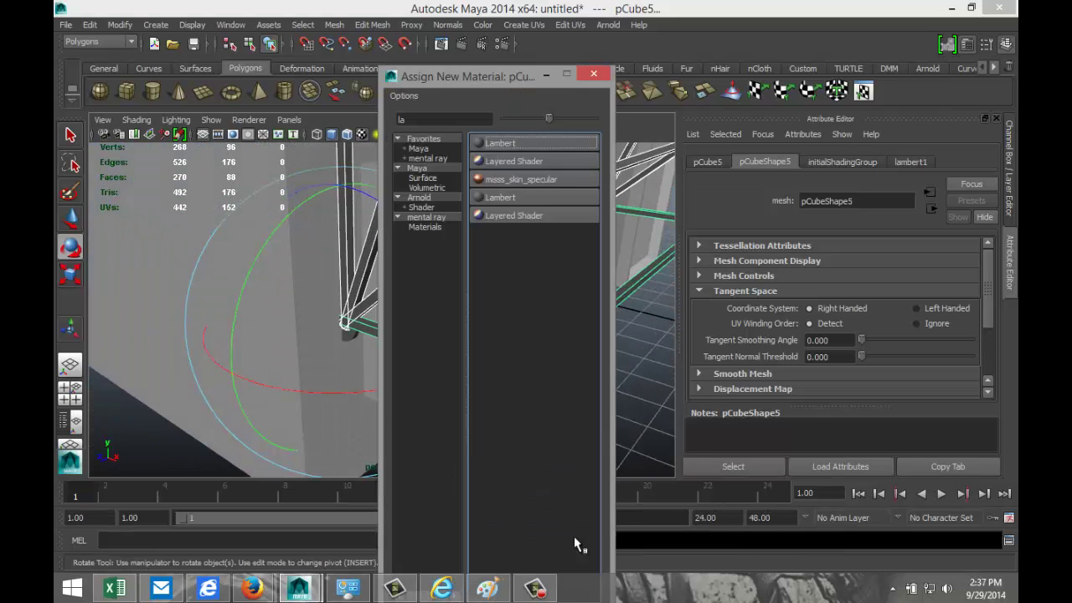
{"action": "left_click", "coordinate": [509, 144]}
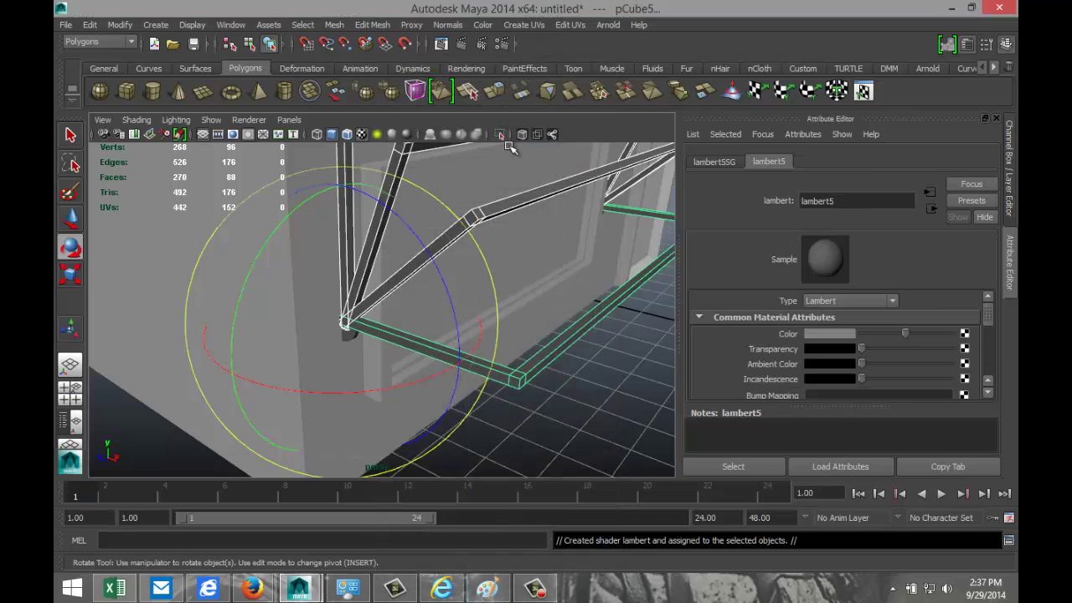
{"action": "left_click", "coordinate": [829, 334]}
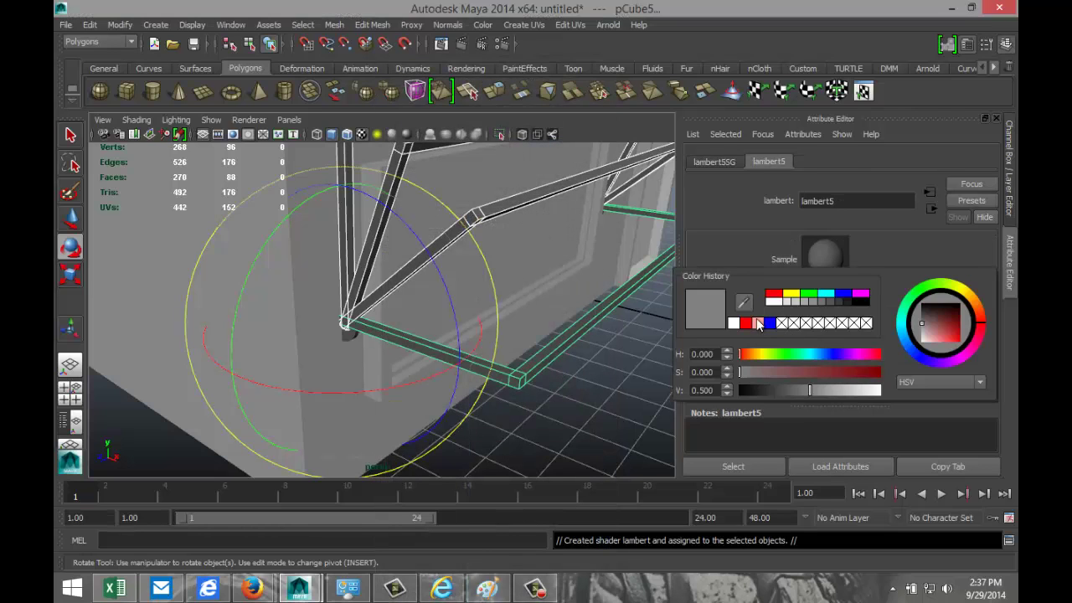
{"action": "left_click", "coordinate": [867, 308]}
Step: Draw a polygon plane about 4.455 wide and 8.374 high on the grid in front of the storefront window
{"action": "left_click_drag", "start_coordinate": [661, 360], "coordinate": [552, 304], "text": "alt"}
{"action": "scroll", "coordinate": [520, 337], "scroll_direction": "down", "scroll_amount": 2}
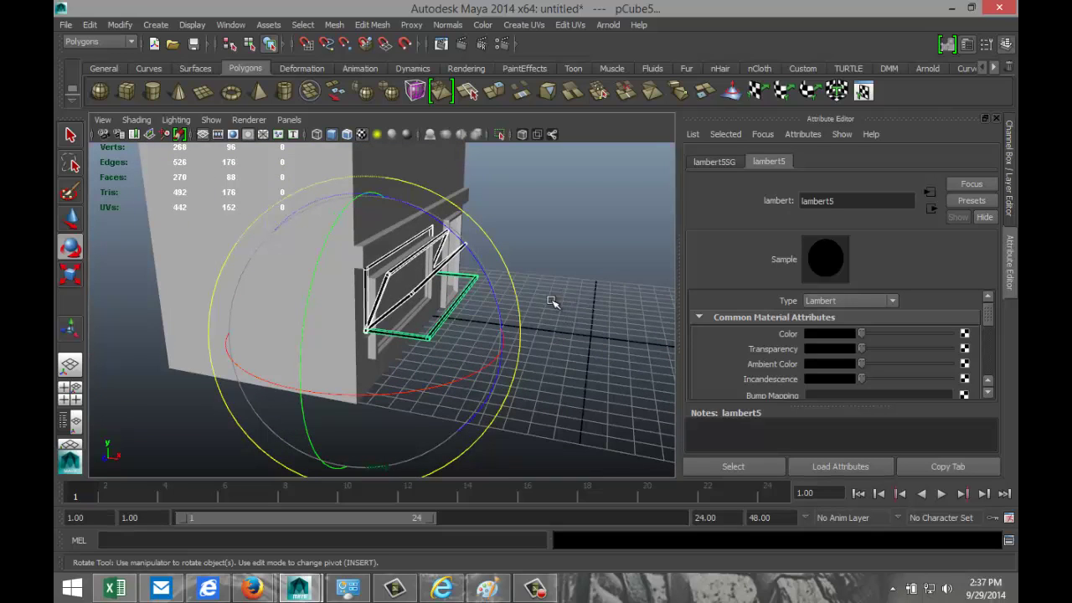
{"action": "left_click", "coordinate": [204, 95]}
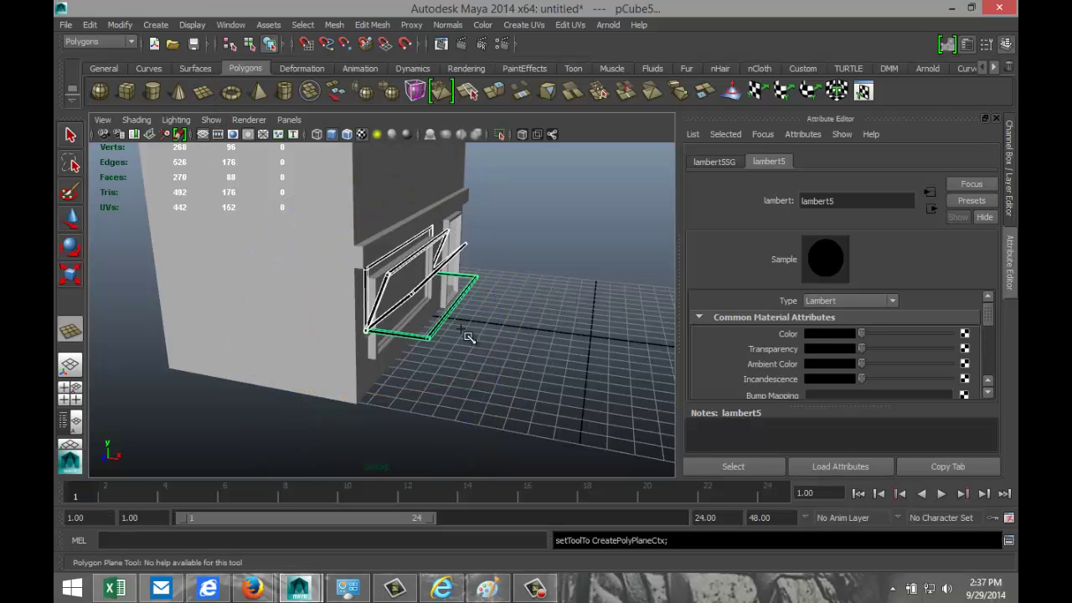
{"action": "left_click_drag", "start_coordinate": [530, 330], "coordinate": [438, 377], "text": "alt"}
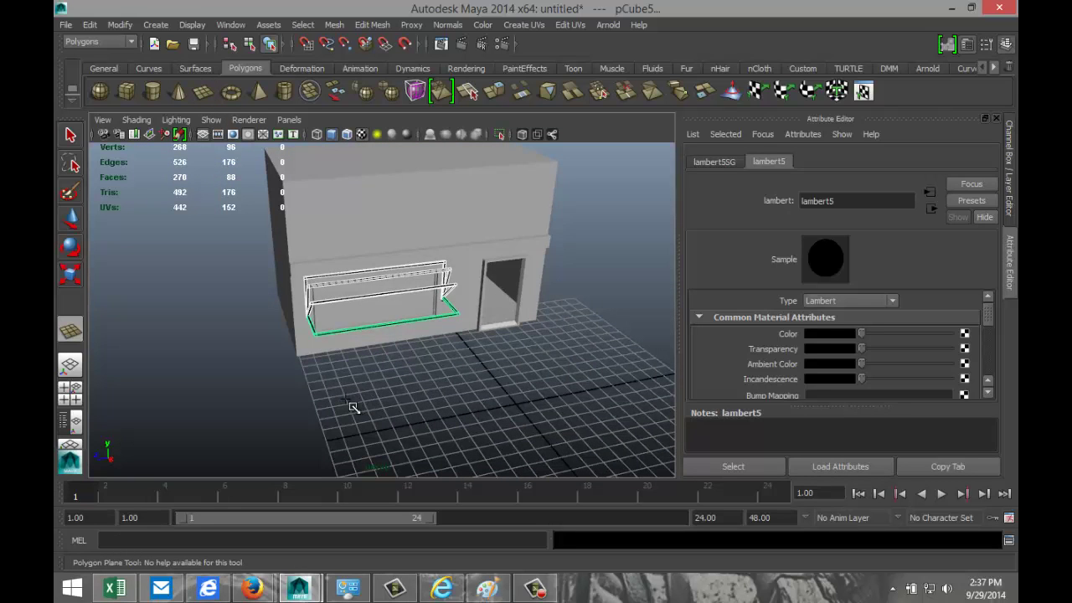
{"action": "left_click_drag", "start_coordinate": [347, 404], "coordinate": [497, 418]}
Step: Set the new plane's width and height subdivisions to 40
{"action": "left_click", "coordinate": [829, 162]}
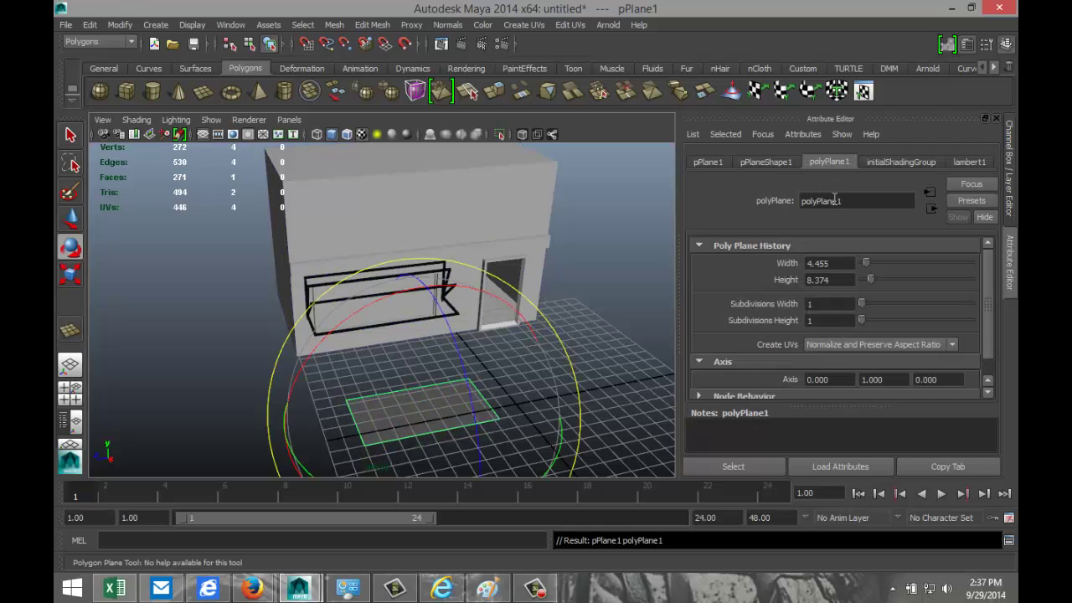
{"action": "left_click", "coordinate": [830, 303]}
{"action": "double_click", "coordinate": [809, 303]}
{"action": "key", "text": "Tab"}
{"action": "type", "text": "40"}
{"action": "key", "text": "Return"}
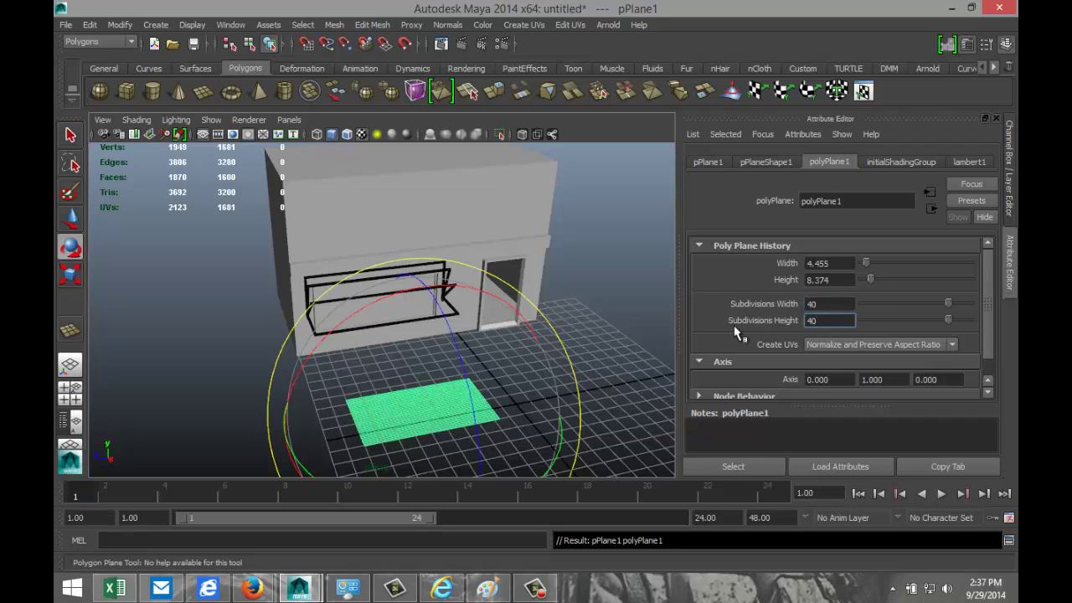
Step: Set the plane's width and height subdivisions to 20
{"action": "double_click", "coordinate": [811, 303]}
{"action": "type", "text": "20"}
{"action": "key", "text": "Return"}
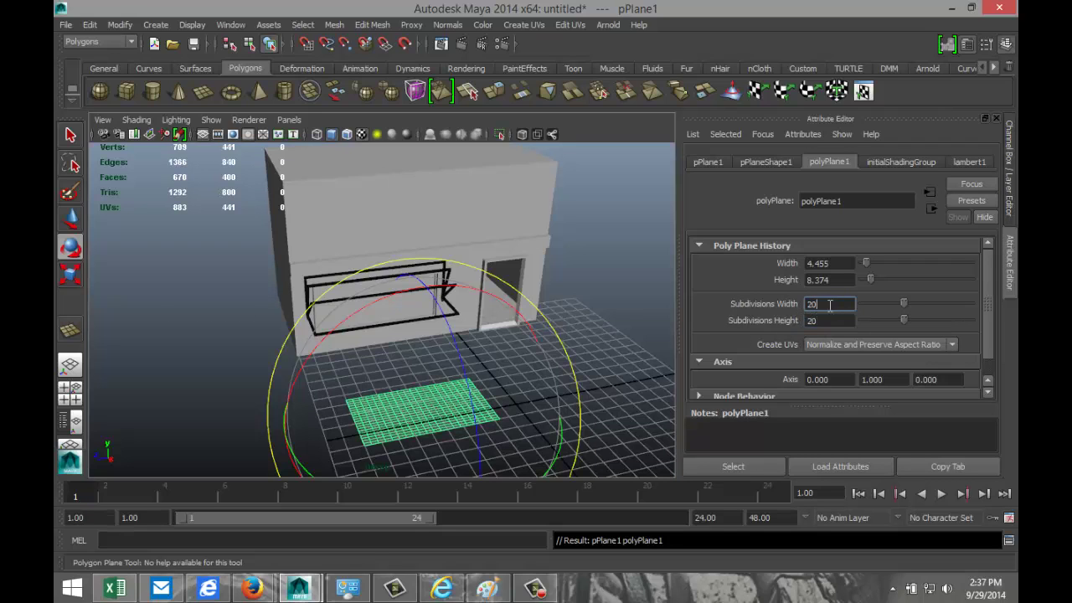
{"action": "left_click", "coordinate": [514, 425]}
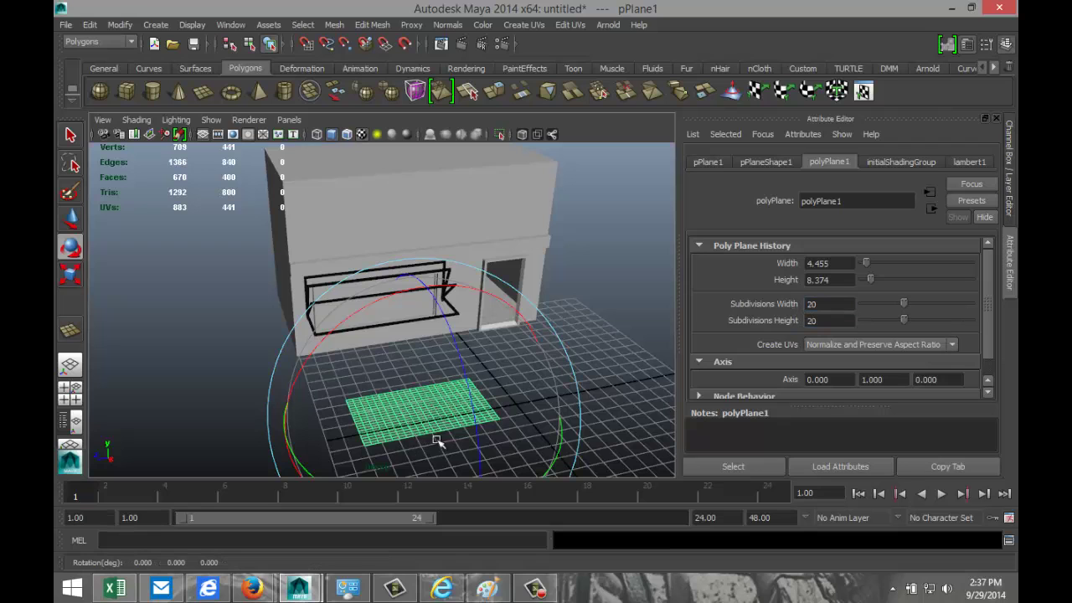
Step: Raise the plane to about 6.198 in Y and move it back over the awning frames to about -7.708 in X
{"action": "key", "text": "w"}
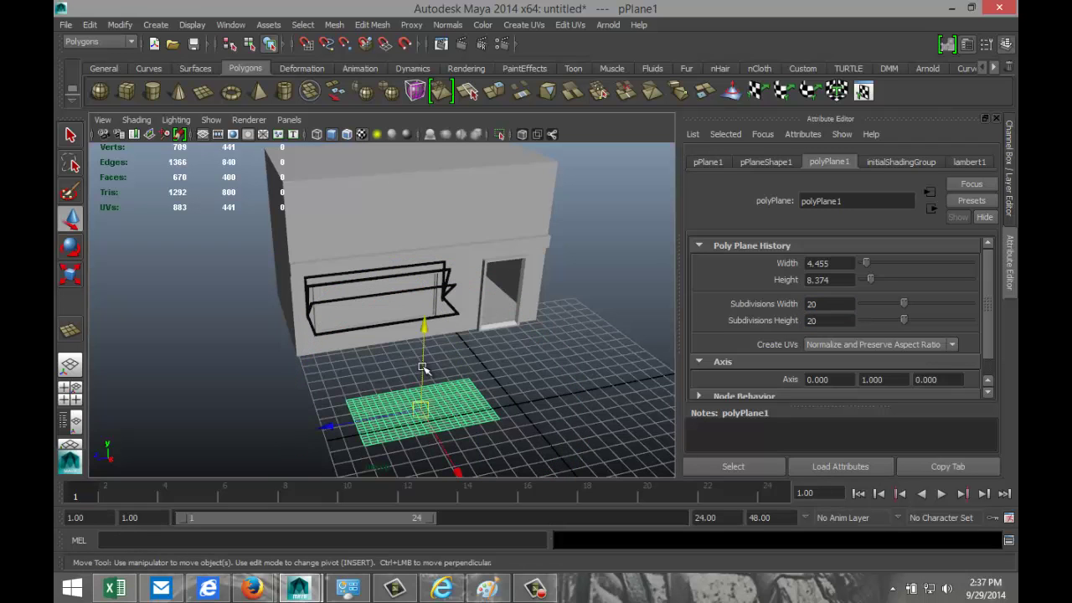
{"action": "left_click_drag", "start_coordinate": [424, 369], "coordinate": [425, 287]}
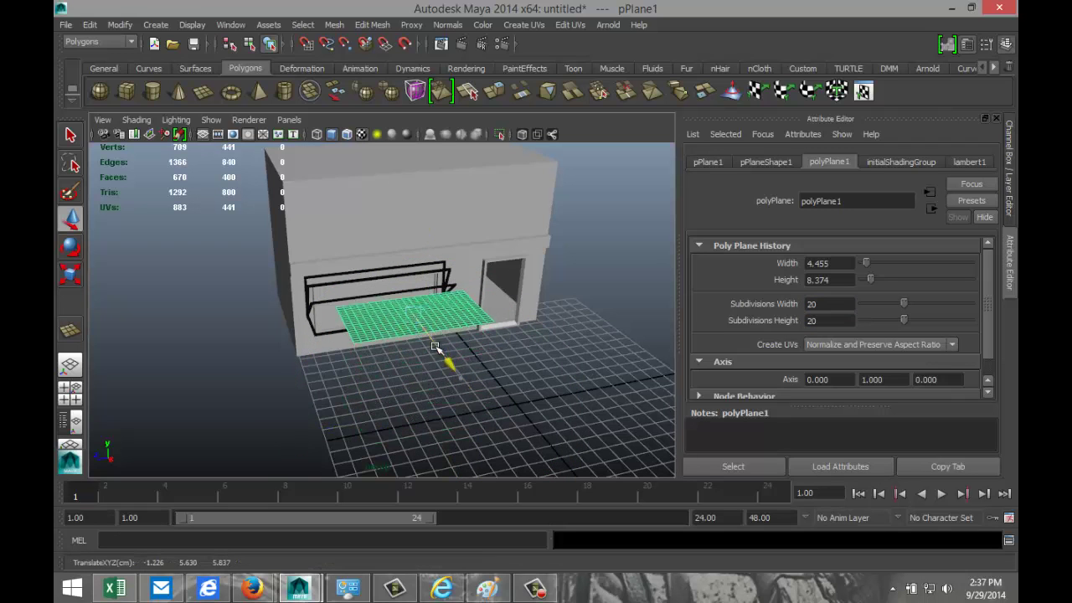
{"action": "left_click_drag", "start_coordinate": [435, 347], "coordinate": [390, 242]}
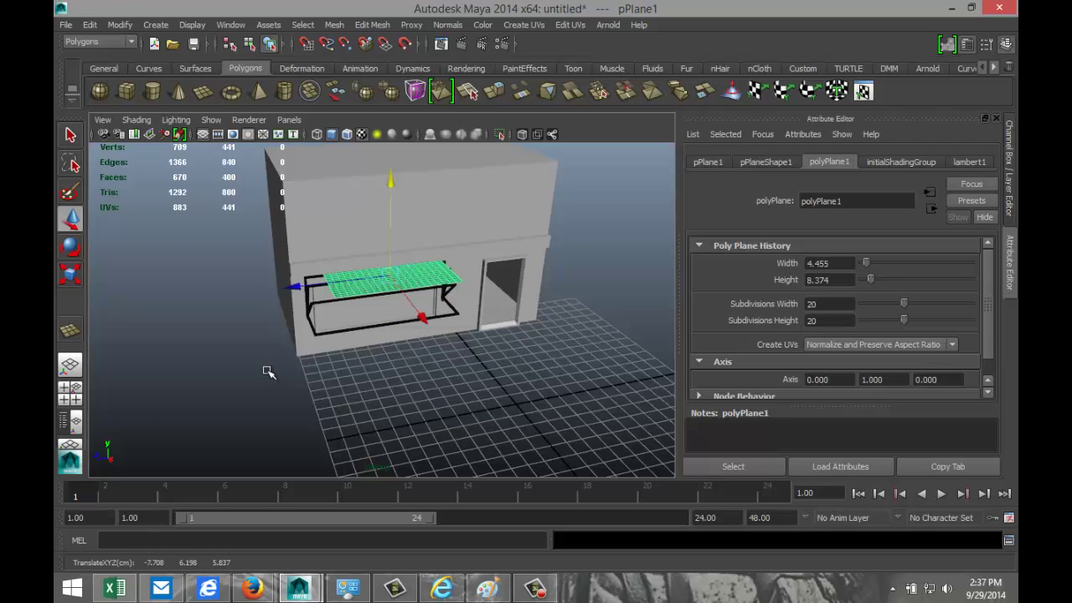
Step: In the top view, shift the plane to about -7.262 in X and 6.123 in Z, aligning its back edge with the frames' wall side
{"action": "left_click", "coordinate": [73, 398]}
{"action": "key", "text": "space"}
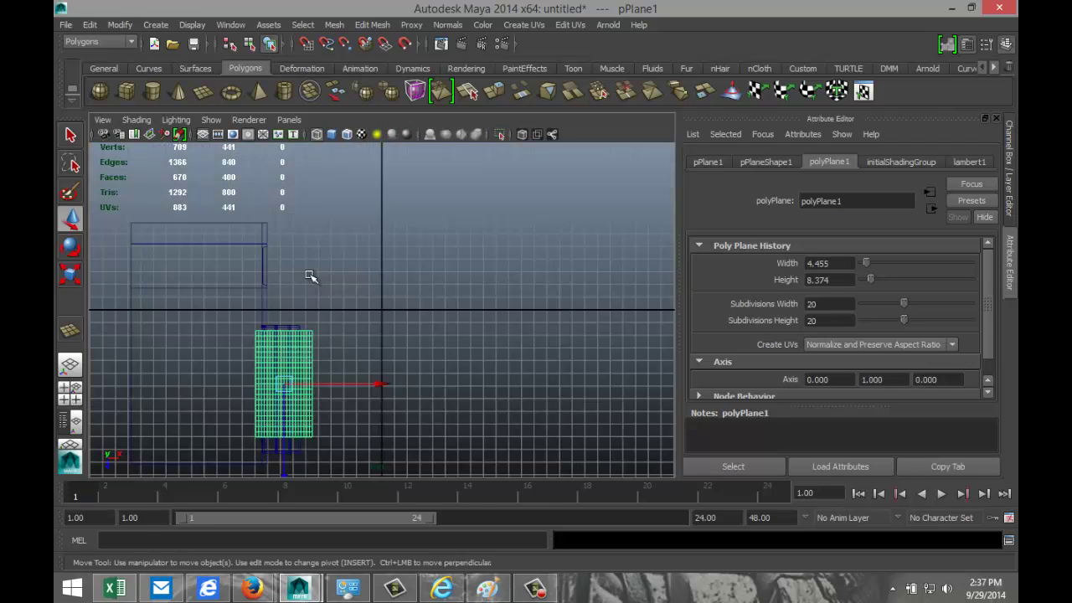
{"action": "key", "text": "f"}
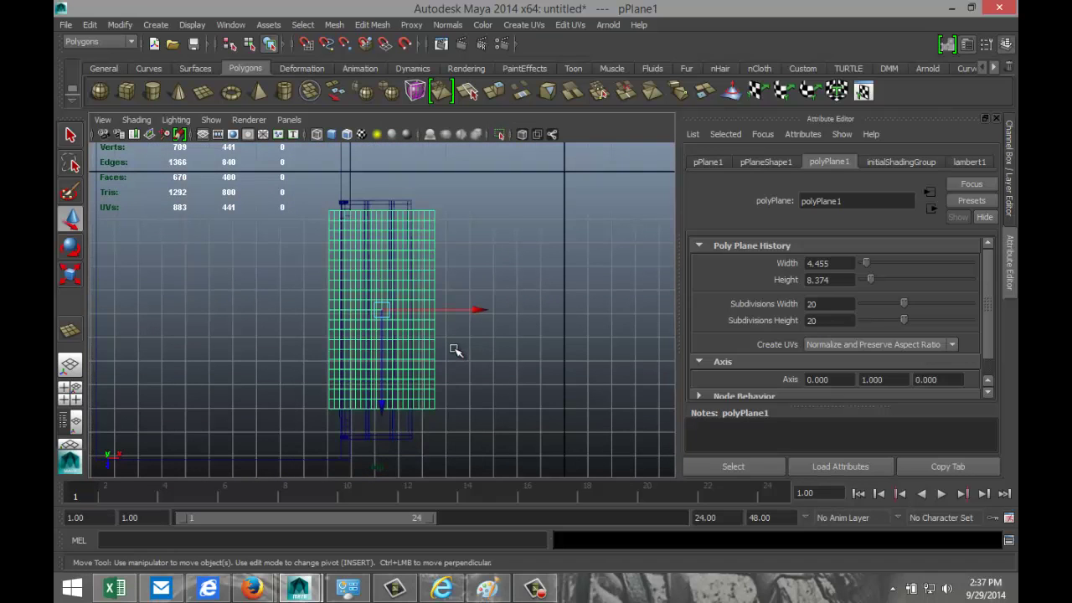
{"action": "left_click_drag", "start_coordinate": [391, 411], "coordinate": [386, 412]}
{"action": "left_click_drag", "start_coordinate": [476, 317], "coordinate": [485, 320]}
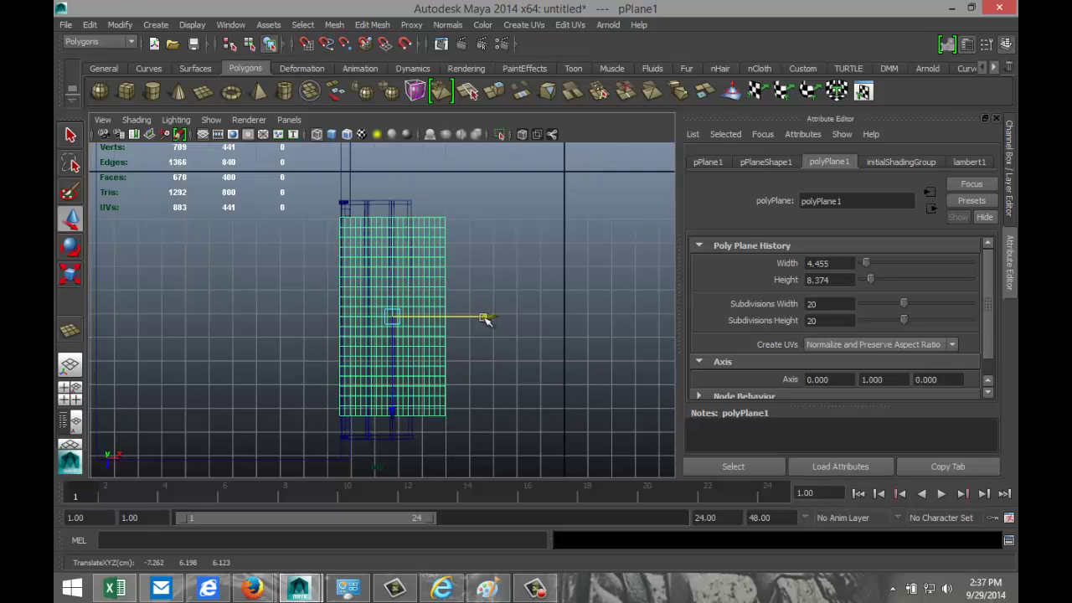
Step: Scale the plane lengthwise, move its pivot to the end edge nearest the door, and stretch it to about 1.205 in Z to span the frames
{"action": "key", "text": "r"}
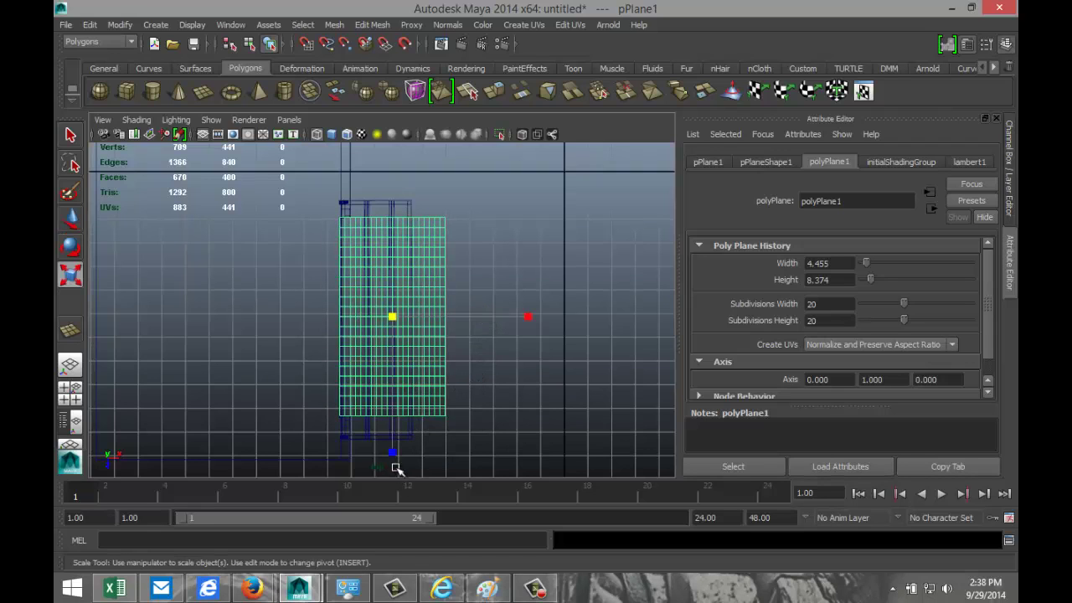
{"action": "left_click_drag", "start_coordinate": [392, 453], "coordinate": [420, 470]}
{"action": "key", "text": "Insert"}
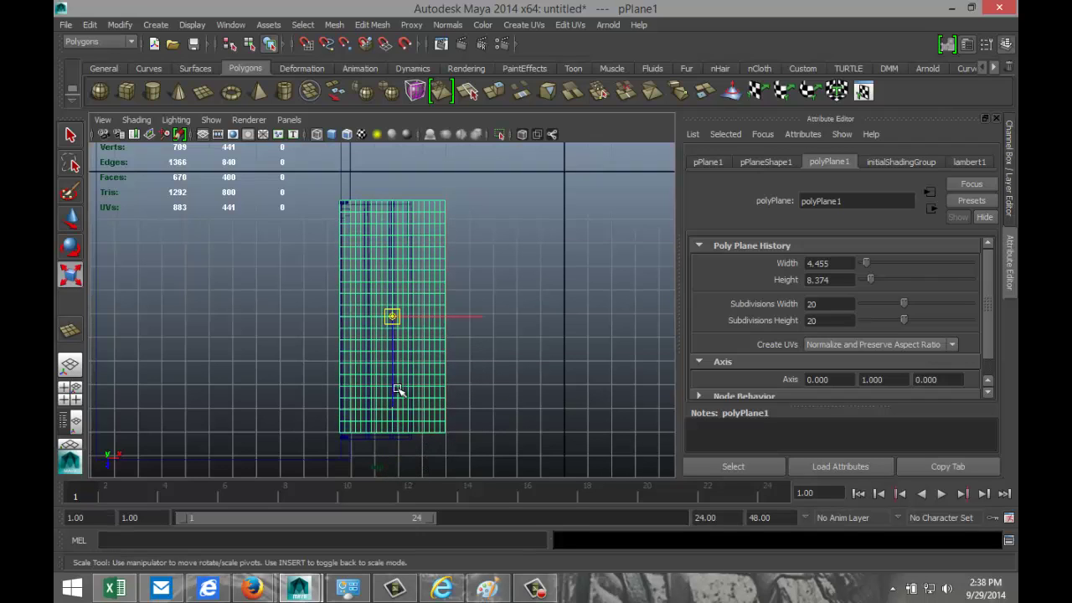
{"action": "left_click_drag", "start_coordinate": [398, 391], "coordinate": [389, 282]}
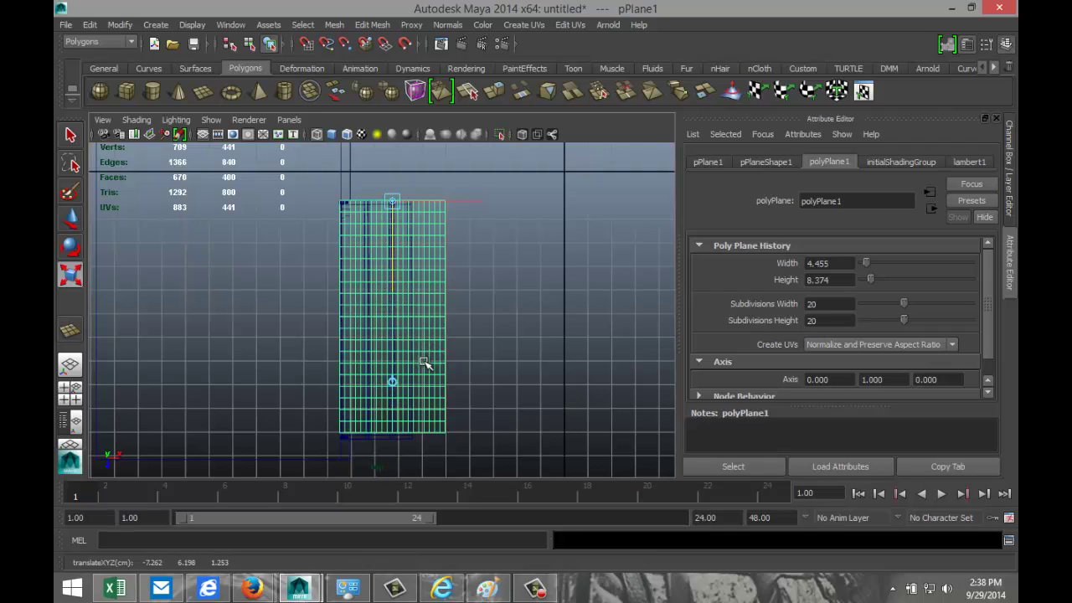
{"action": "key", "text": "Insert"}
{"action": "left_click_drag", "start_coordinate": [391, 340], "coordinate": [391, 341]}
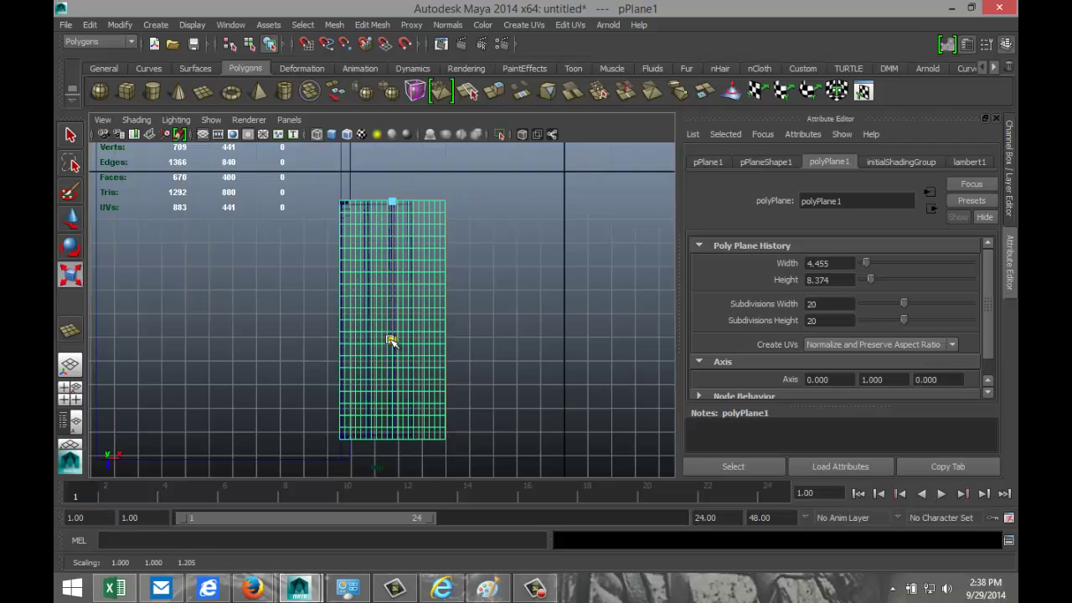
Step: Move the plane's pivot along X to about -9.459, placing it at the plane's corner against the wall
{"action": "left_click", "coordinate": [70, 392]}
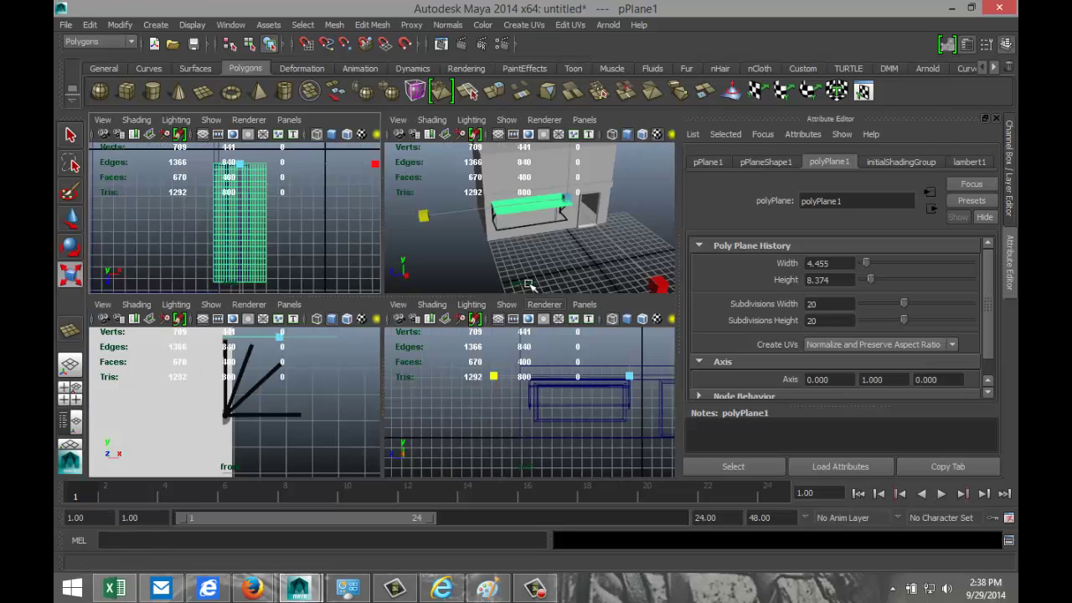
{"action": "left_click", "coordinate": [503, 243]}
{"action": "key", "text": "space"}
{"action": "key", "text": "f"}
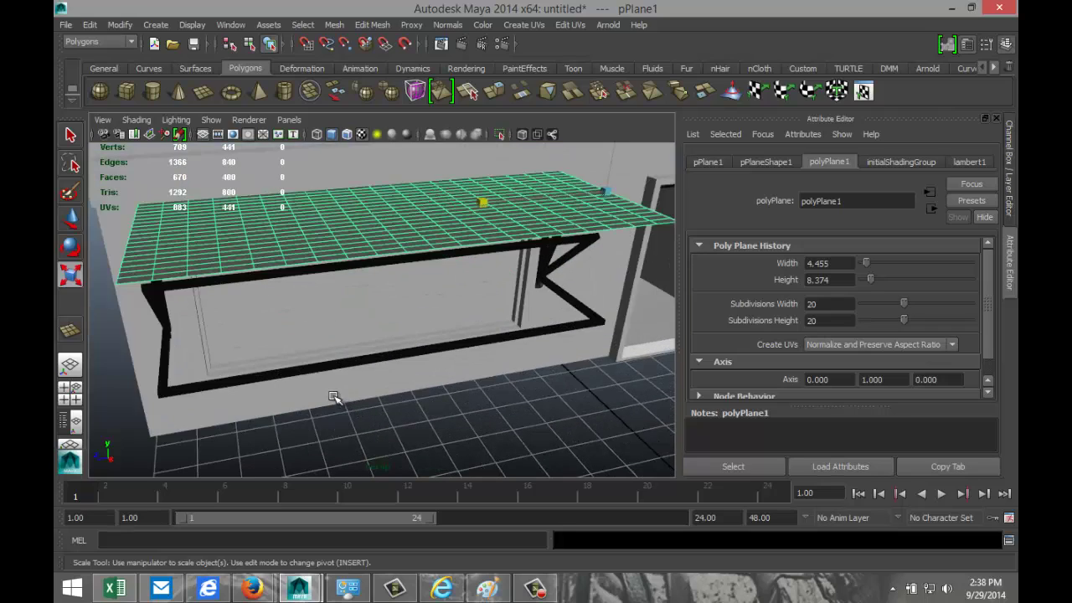
{"action": "left_click_drag", "start_coordinate": [210, 401], "coordinate": [299, 383], "text": "alt"}
{"action": "left_click_drag", "start_coordinate": [546, 360], "coordinate": [496, 364], "text": "alt"}
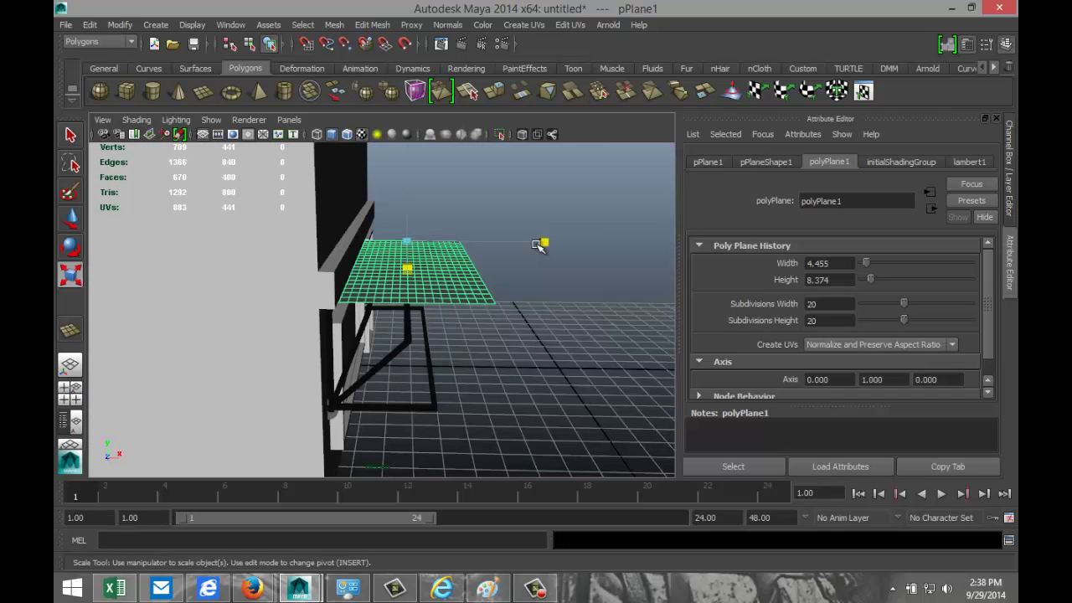
{"action": "left_click", "coordinate": [70, 402]}
{"action": "key", "text": "space"}
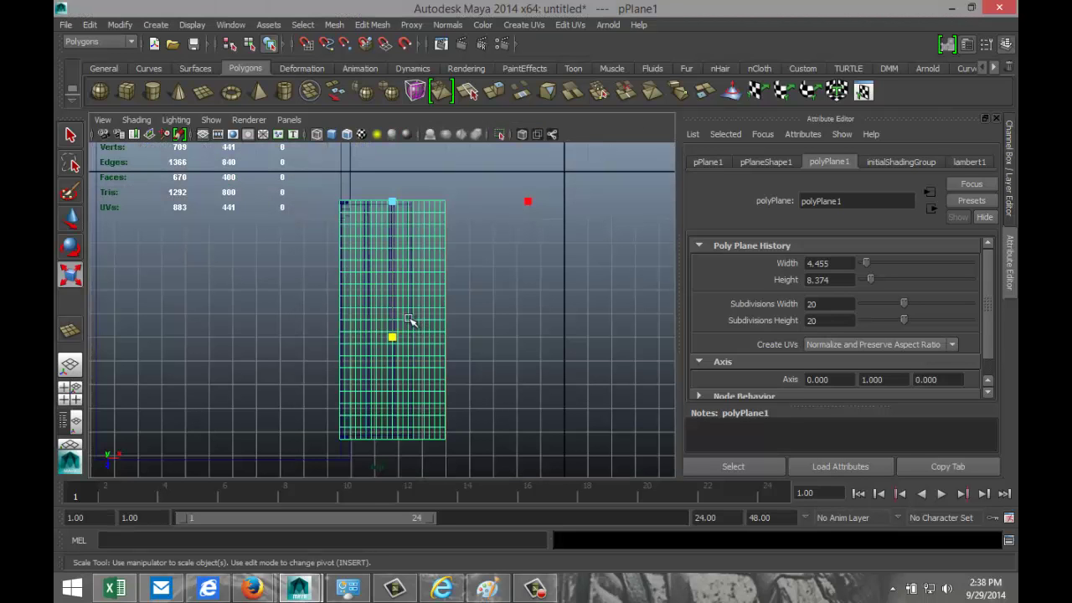
{"action": "key", "text": "Insert"}
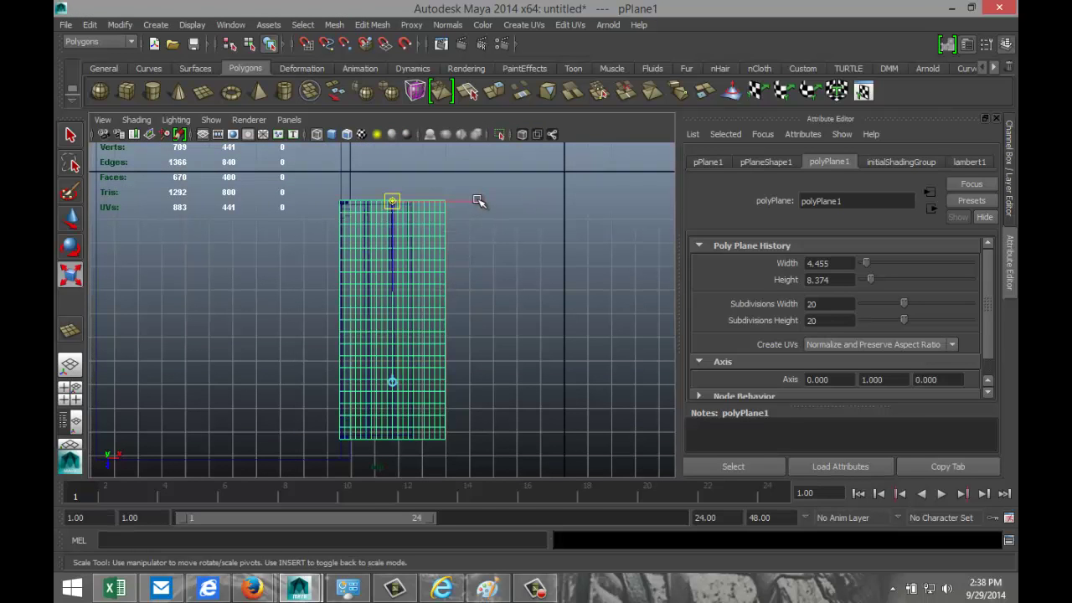
{"action": "middle_click_drag", "start_coordinate": [479, 198], "coordinate": [427, 211]}
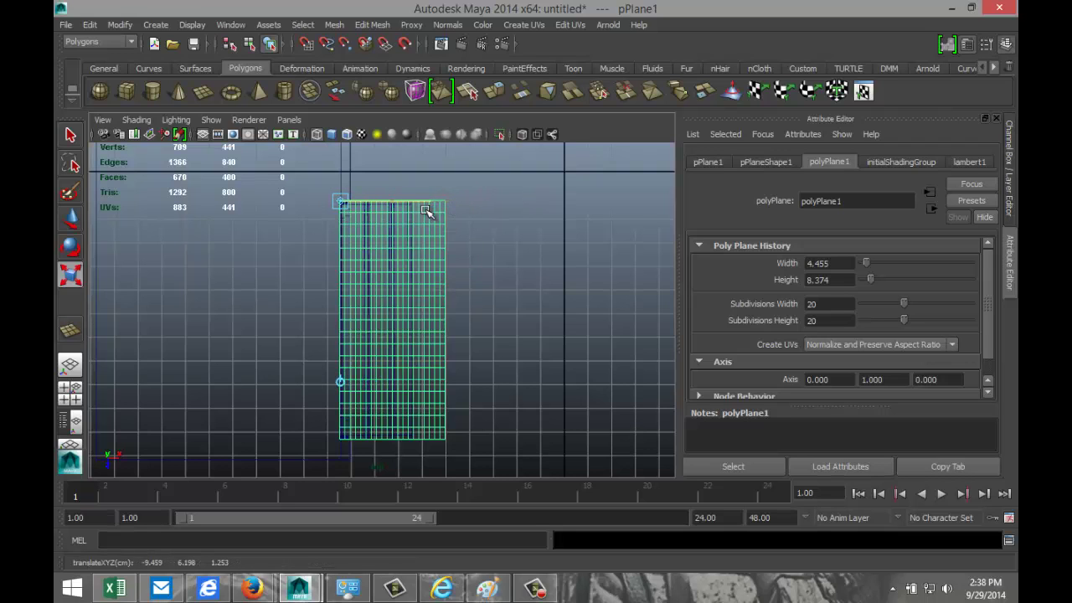
{"action": "left_click", "coordinate": [70, 394]}
{"action": "key", "text": "space"}
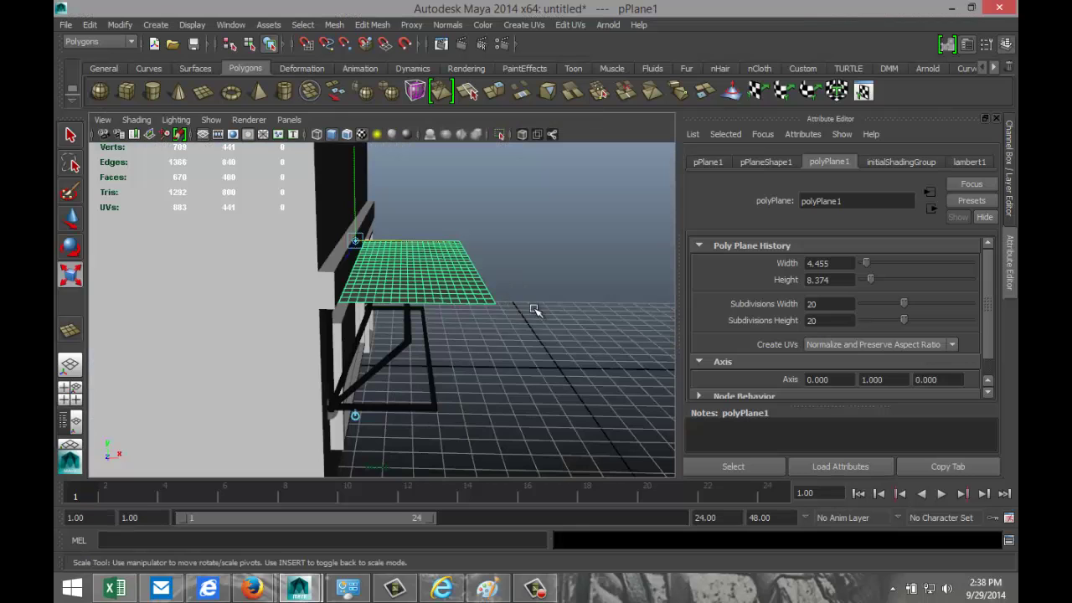
Step: Scale the plane along X to about 0.318 so its depth spans from the wall to the second awning bar
{"action": "left_click_drag", "start_coordinate": [536, 310], "coordinate": [519, 335], "text": "alt"}
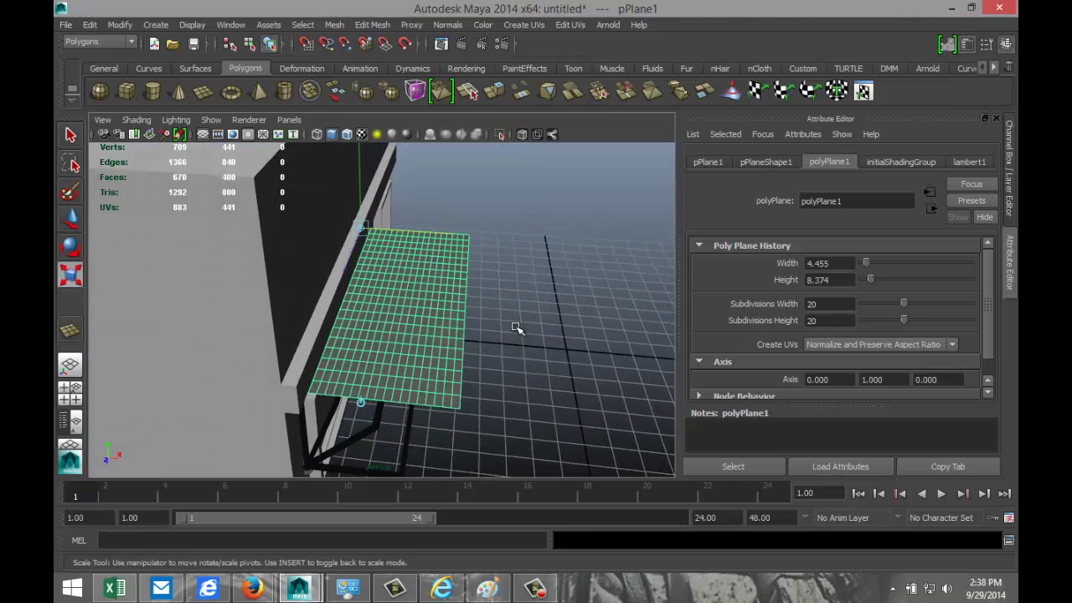
{"action": "left_click_drag", "start_coordinate": [503, 240], "coordinate": [400, 251]}
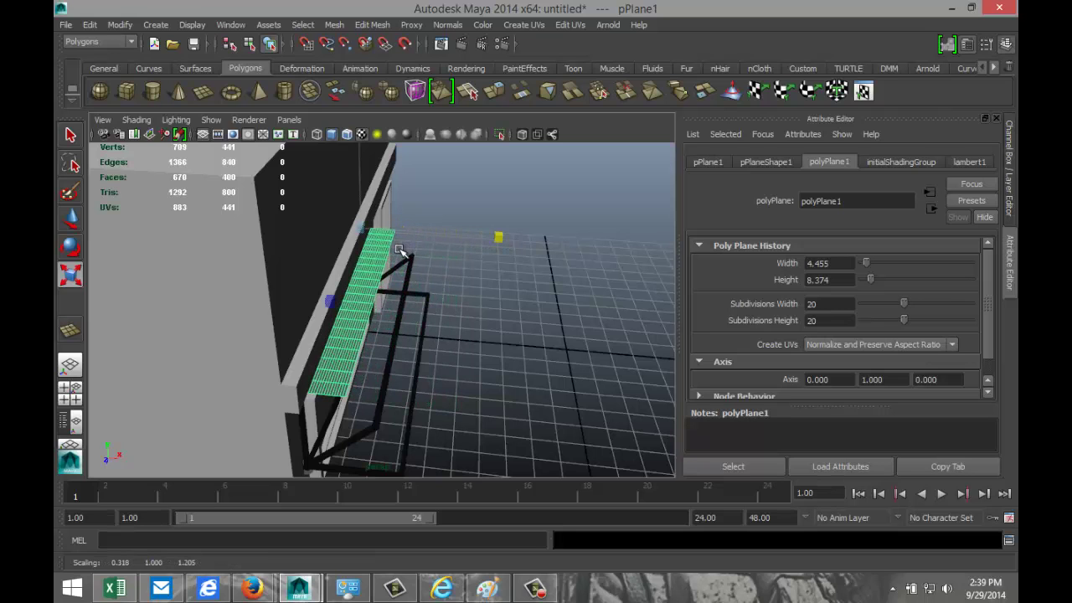
{"action": "left_click_drag", "start_coordinate": [436, 331], "coordinate": [456, 305], "text": "alt"}
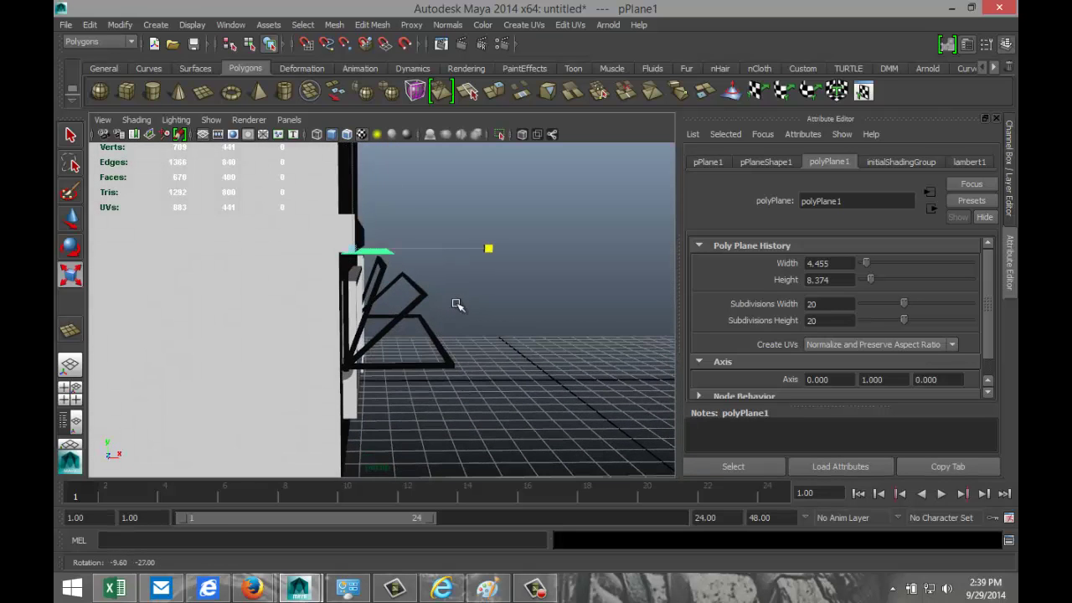
Step: In the front view, rotate the plane about -9.385 degrees in Z to slope from the wall toward the second bar
{"action": "left_click", "coordinate": [70, 394]}
{"action": "key", "text": "space"}
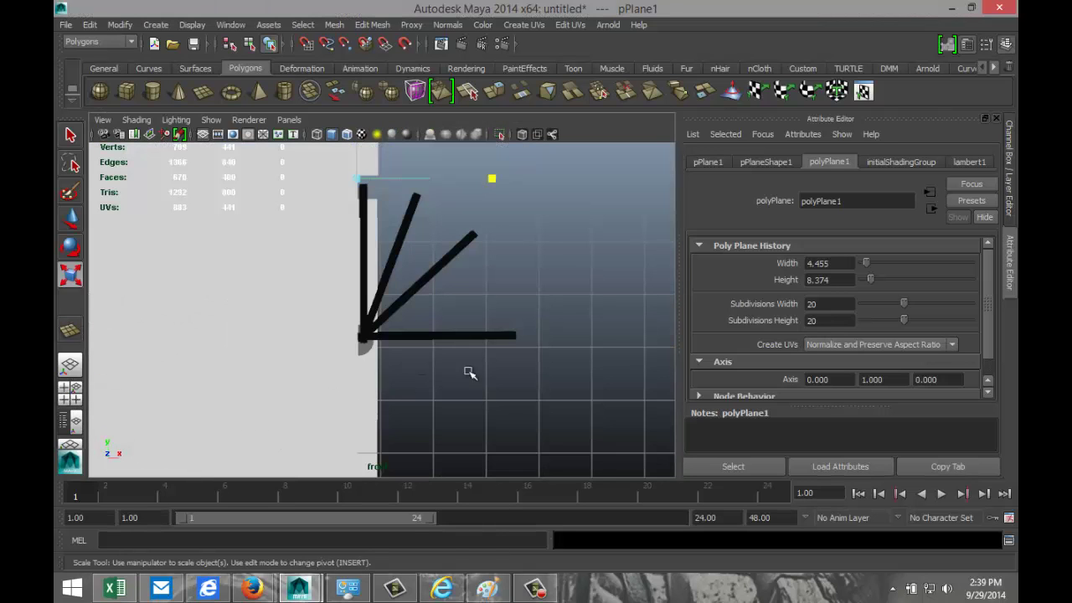
{"action": "scroll", "coordinate": [555, 325], "scroll_direction": "up", "scroll_amount": 2}
{"action": "middle_click_drag", "start_coordinate": [540, 278], "coordinate": [534, 420], "text": "alt"}
{"action": "key", "text": "e"}
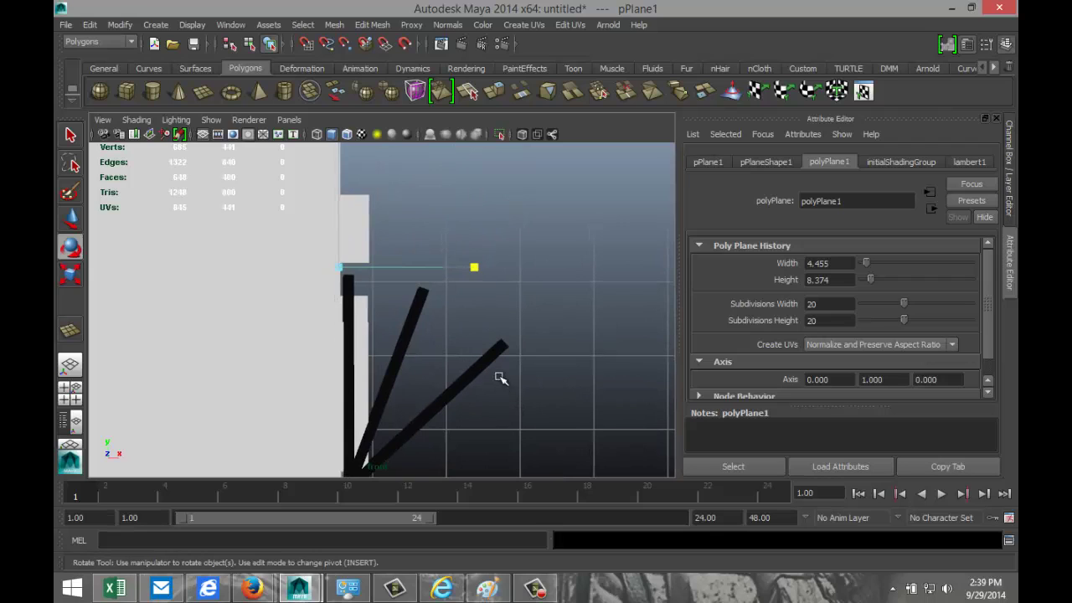
{"action": "left_click_drag", "start_coordinate": [474, 254], "coordinate": [468, 276]}
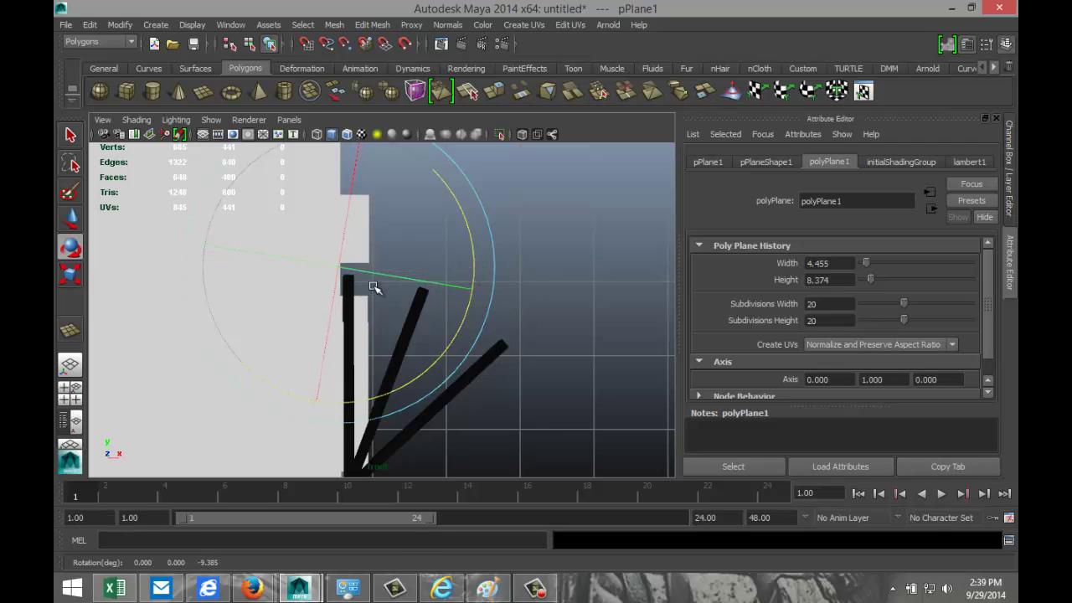
Step: Lower the plane to about 6.127 in Y and scale it to about 0.271 in X, ending at the second bar's tip
{"action": "key", "text": "w"}
{"action": "left_click_drag", "start_coordinate": [338, 179], "coordinate": [340, 184]}
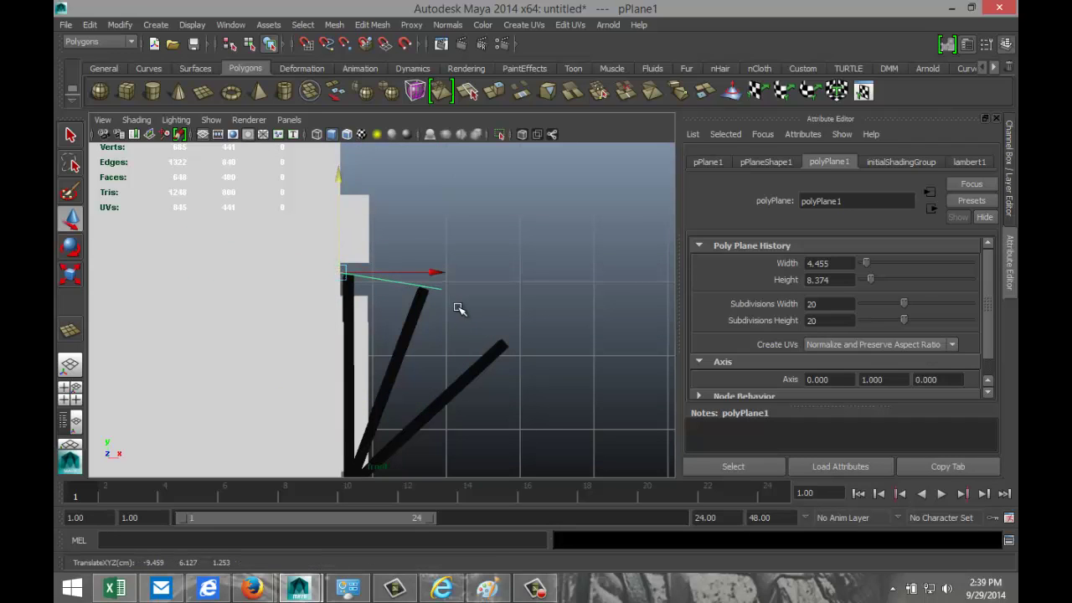
{"action": "key", "text": "r"}
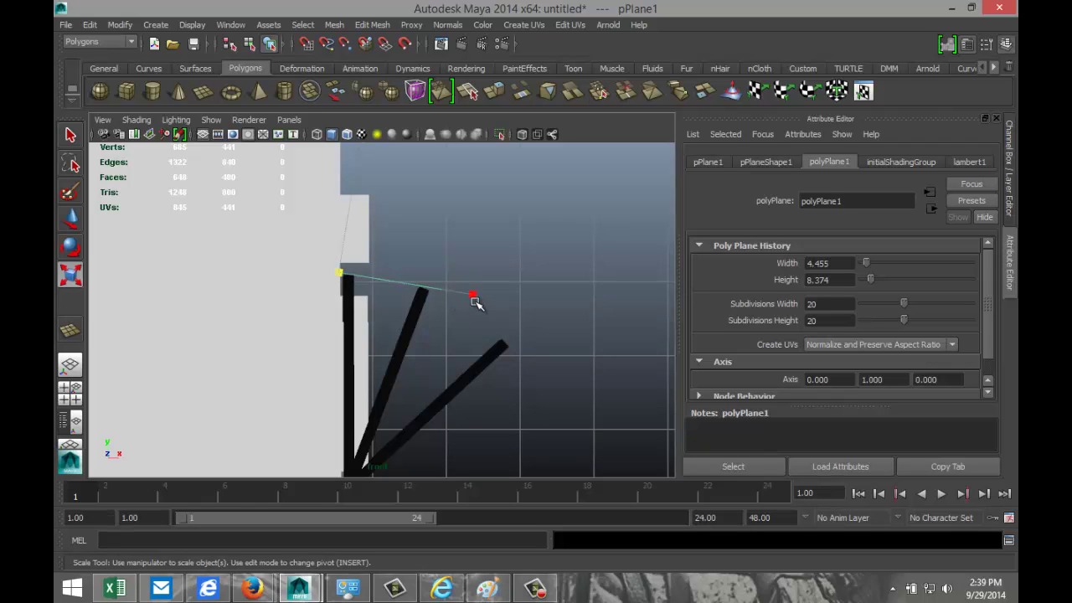
{"action": "left_click_drag", "start_coordinate": [473, 294], "coordinate": [467, 292]}
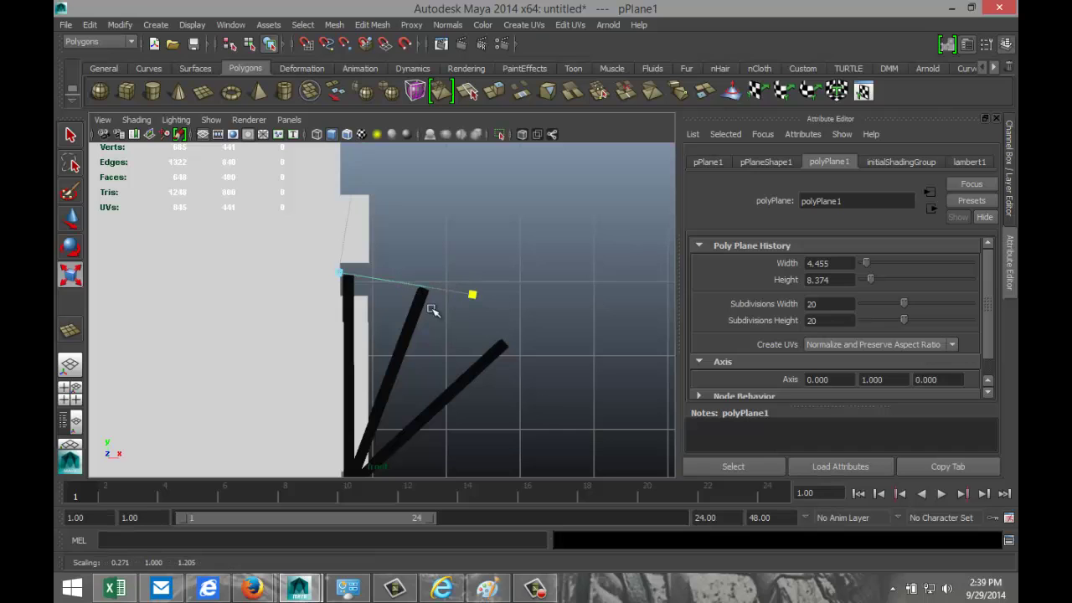
Step: Duplicate the fitted plane and return to the front view
{"action": "left_click", "coordinate": [70, 394]}
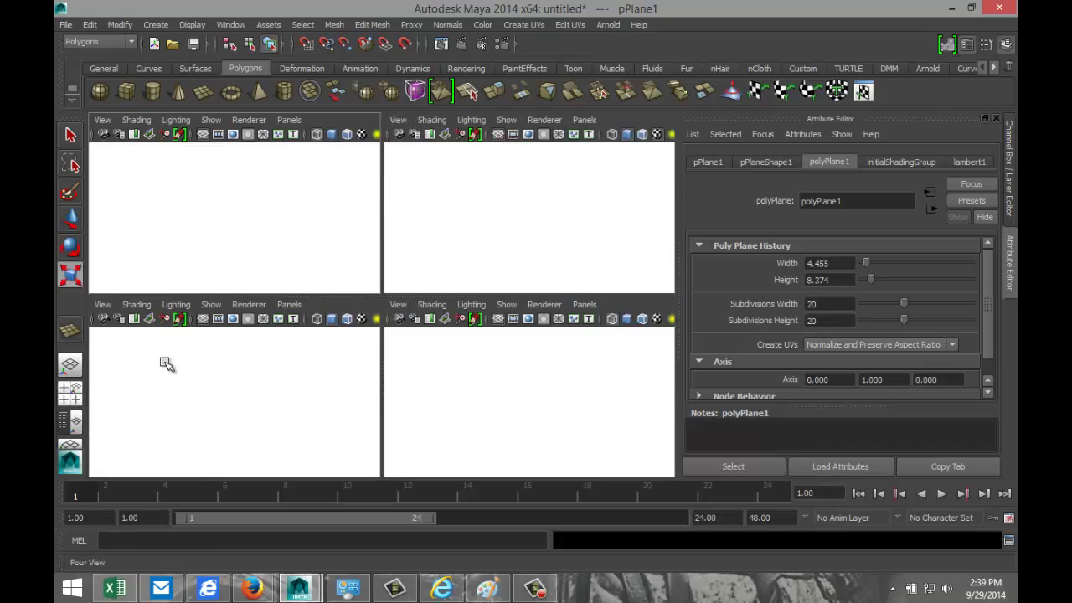
{"action": "key", "text": "space"}
{"action": "scroll", "coordinate": [522, 313], "scroll_direction": "up", "scroll_amount": 3}
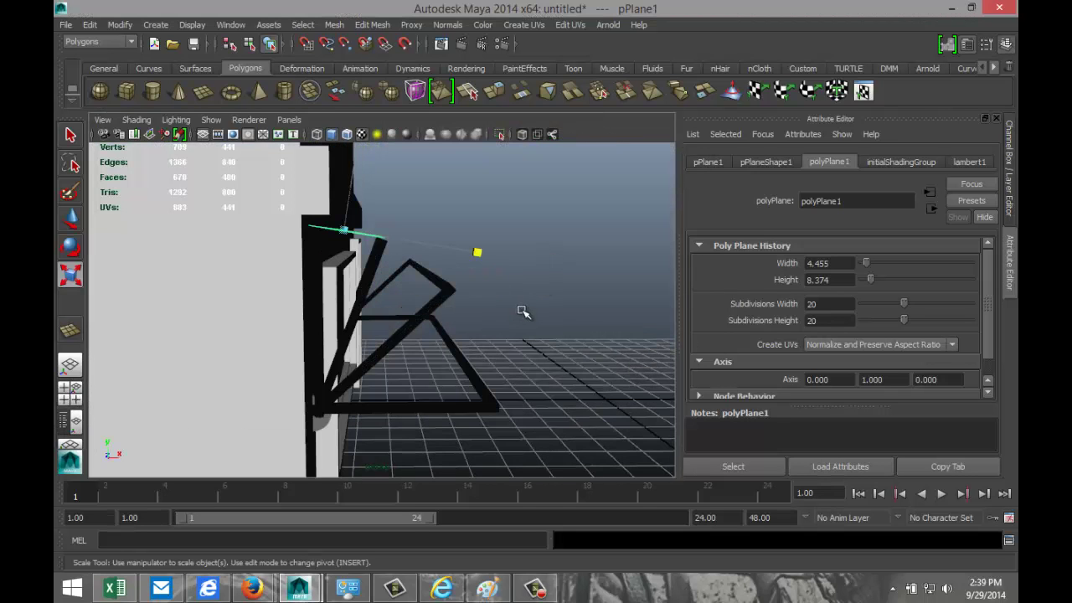
{"action": "left_click_drag", "start_coordinate": [539, 312], "coordinate": [471, 351], "text": "alt"}
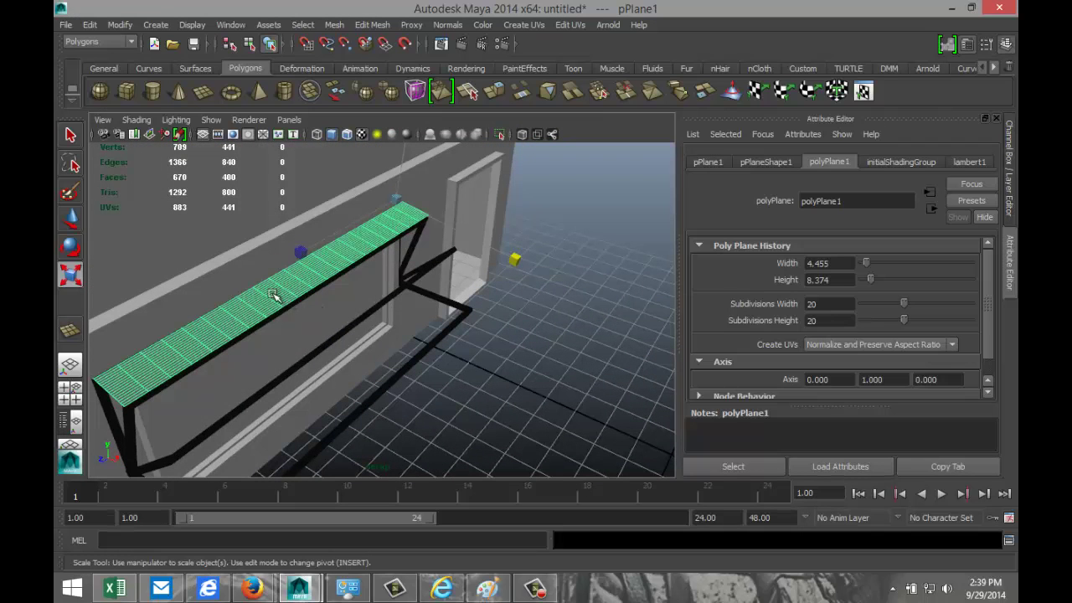
{"action": "mouse_move", "coordinate": [280, 289]}
{"action": "right_mouse_down"}
{"action": "mouse_move", "coordinate": [306, 272]}
{"action": "mouse_move", "coordinate": [297, 279]}
{"action": "right_mouse_up"}
{"action": "key", "text": "ctrl+d"}
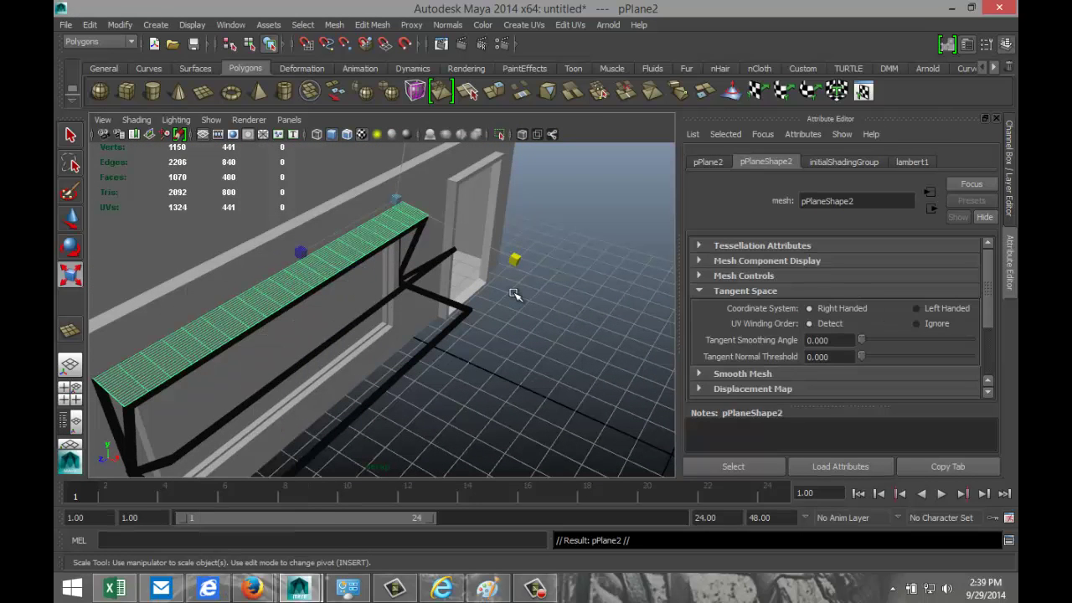
{"action": "left_click", "coordinate": [71, 392]}
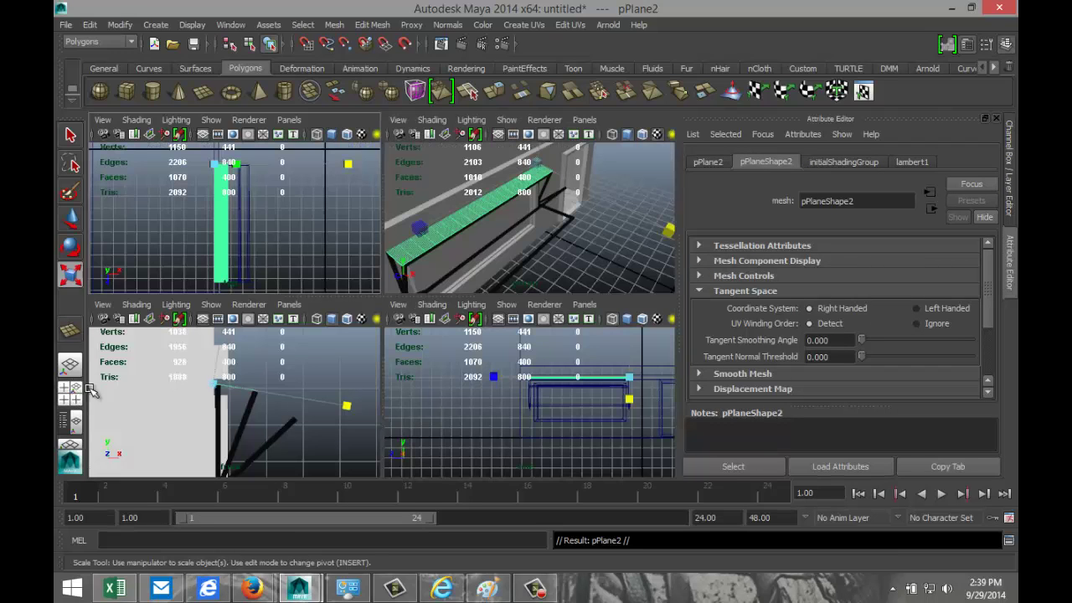
{"action": "key", "text": "space"}
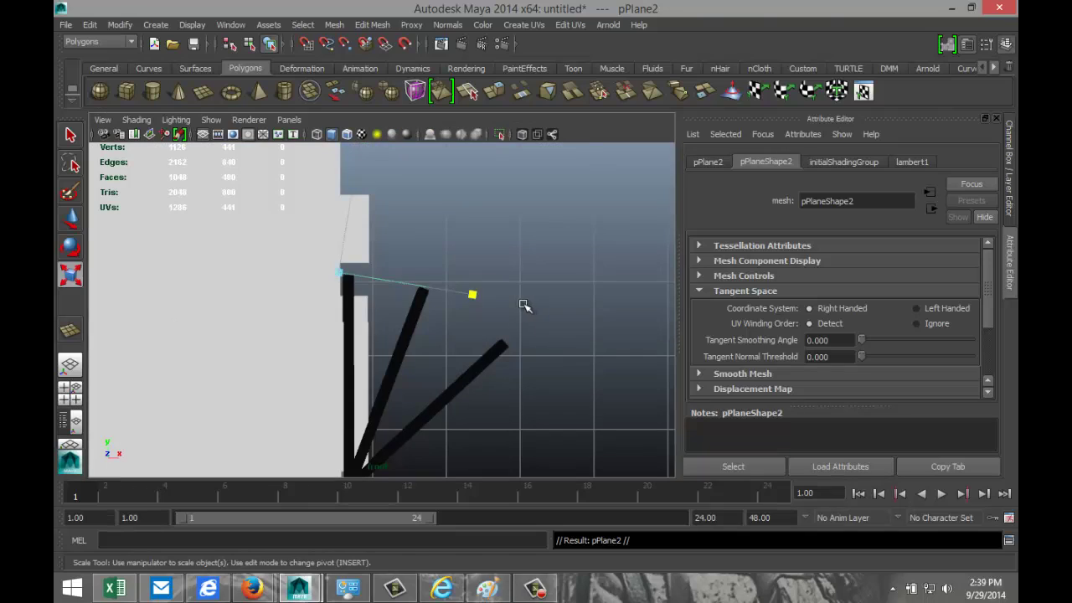
{"action": "key", "text": "w"}
{"action": "left_click_drag", "start_coordinate": [436, 277], "coordinate": [529, 291]}
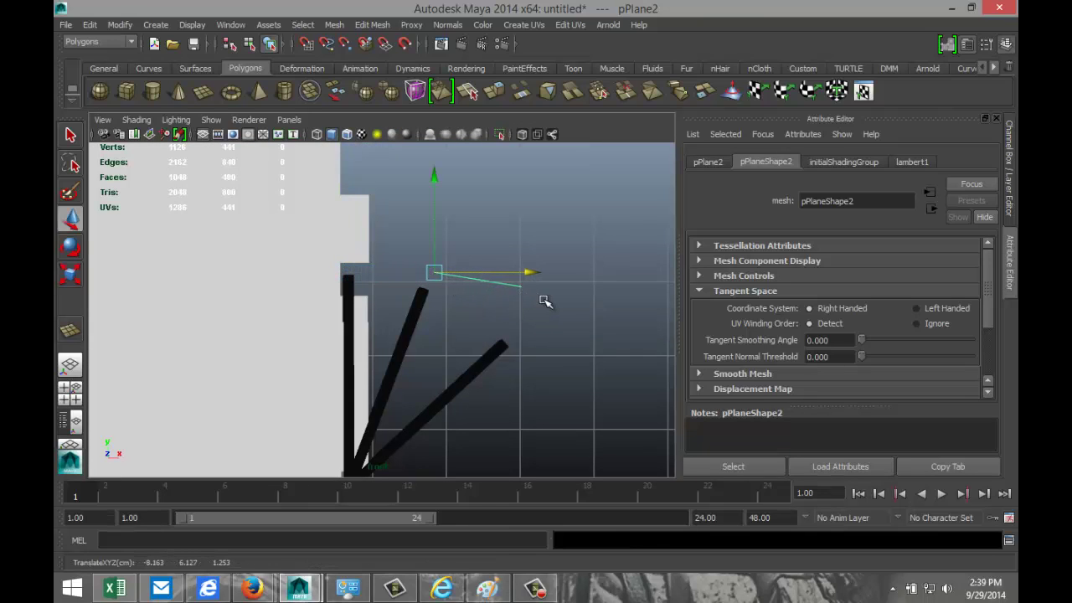
{"action": "key", "text": "ctrl+z"}
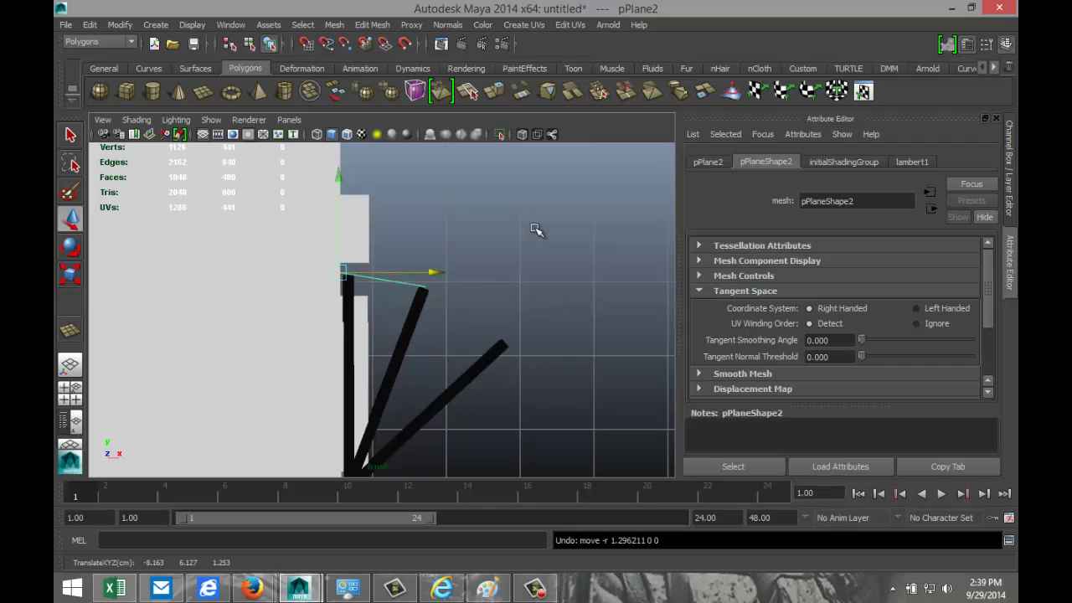
Step: Duplicate the plane again and move the copy to about -8.306 in X and 5.973 in Y, starting at the second bar's tip
{"action": "key", "text": "ctrl+d"}
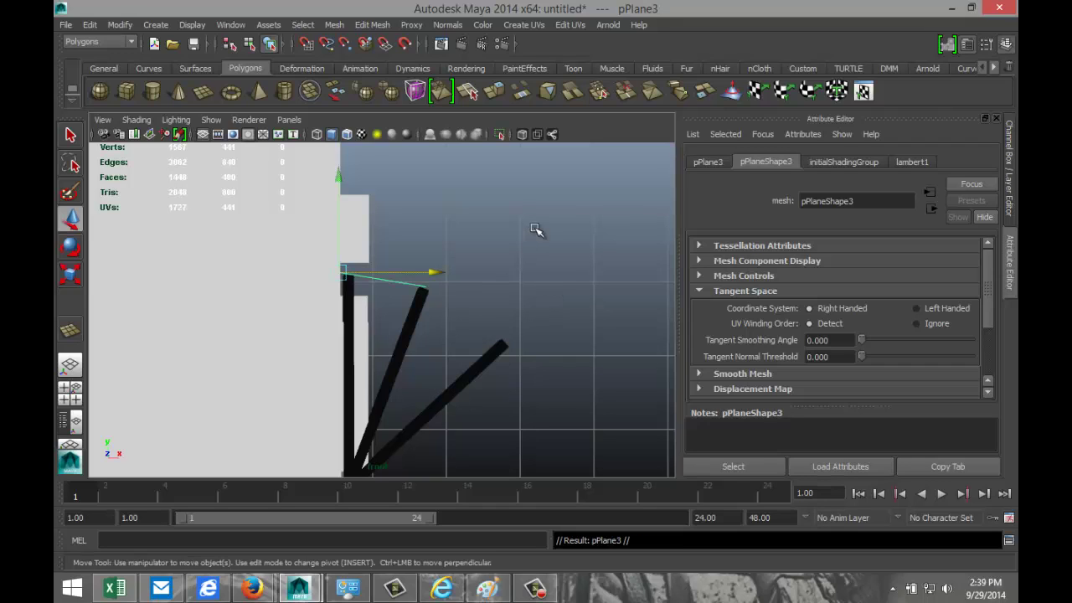
{"action": "left_click_drag", "start_coordinate": [436, 272], "coordinate": [533, 293]}
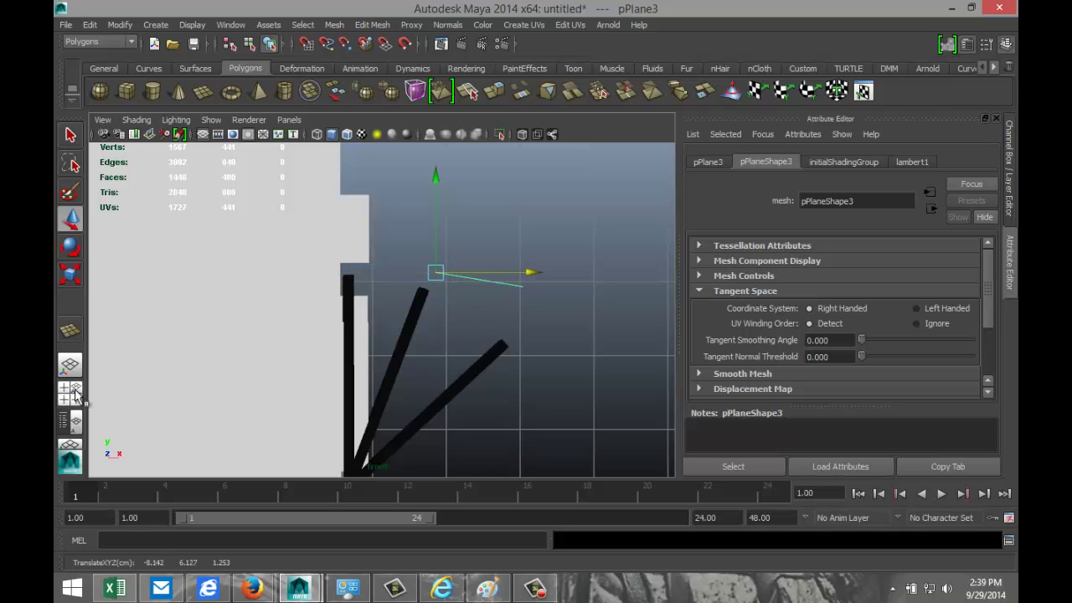
{"action": "left_click", "coordinate": [69, 389]}
{"action": "key", "text": "space"}
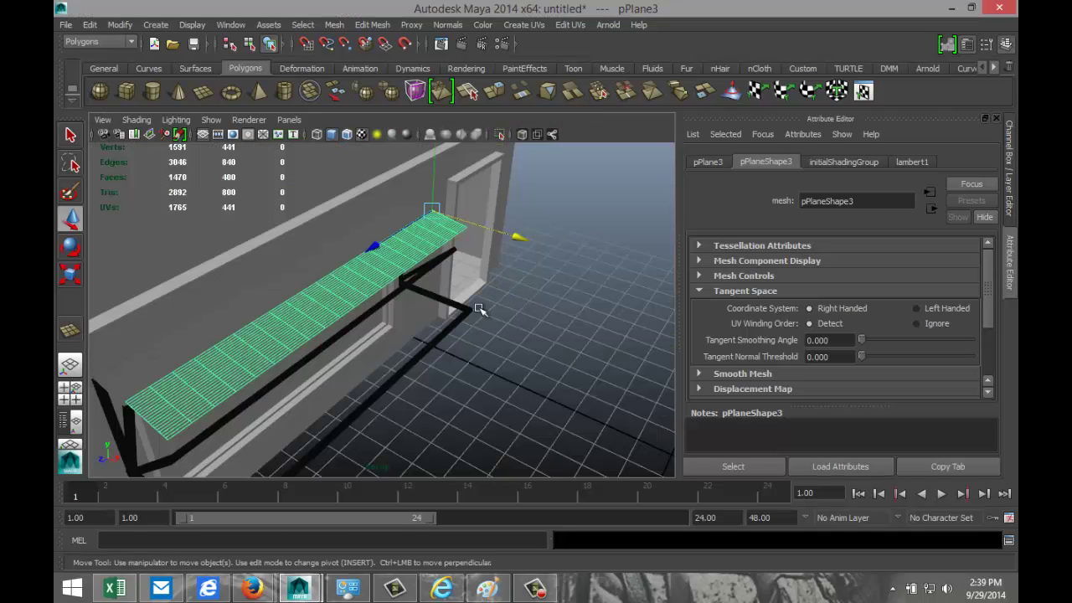
{"action": "mouse_move", "coordinate": [431, 337]}
{"action": "left_mouse_down", "text": "alt"}
{"action": "mouse_move", "coordinate": [452, 333]}
{"action": "mouse_move", "coordinate": [411, 335]}
{"action": "left_mouse_up", "text": "alt"}
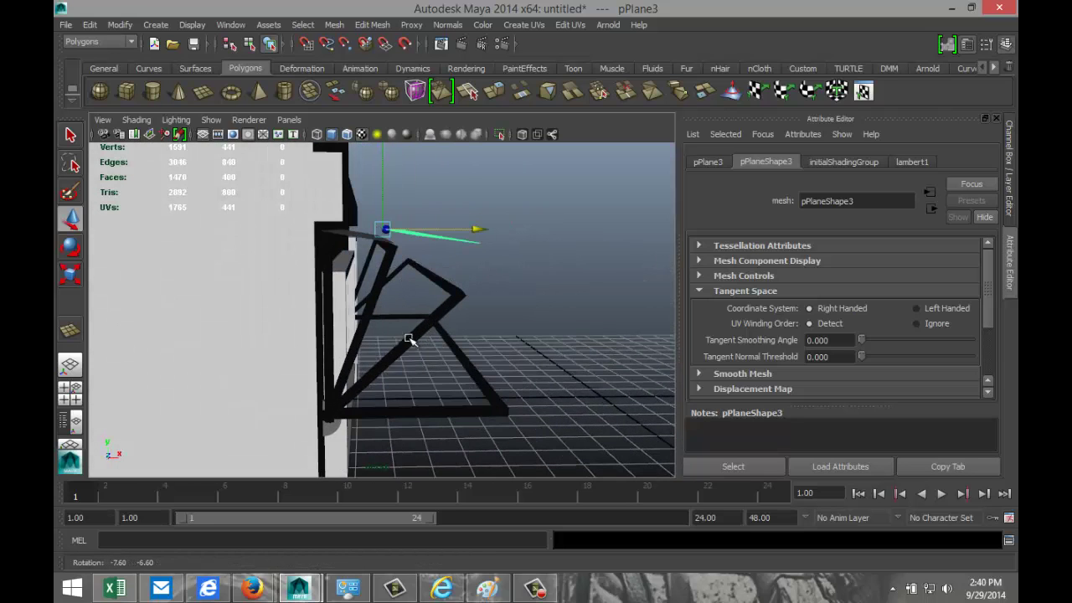
{"action": "left_click", "coordinate": [70, 388]}
{"action": "key", "text": "space"}
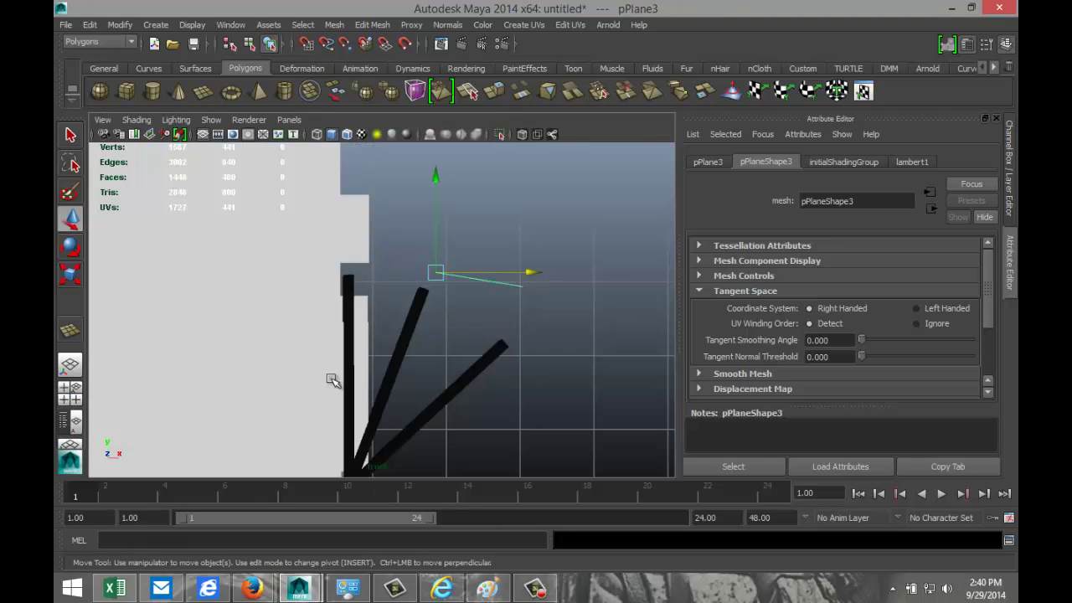
{"action": "left_click_drag", "start_coordinate": [437, 211], "coordinate": [437, 228]}
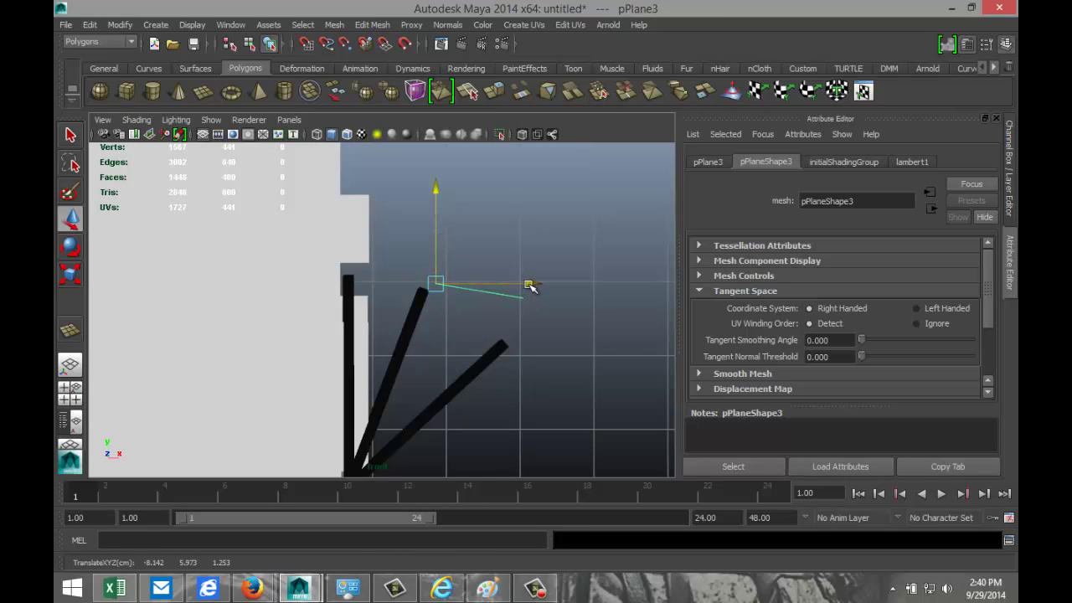
{"action": "left_click_drag", "start_coordinate": [529, 287], "coordinate": [517, 286]}
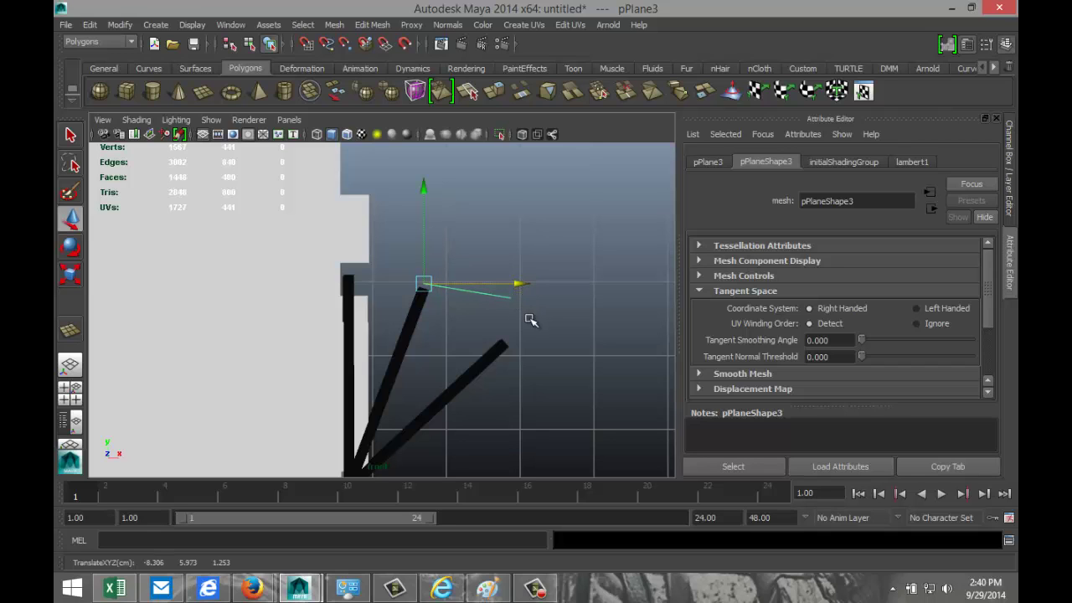
Step: Rotate the copy to about -34.924 degrees in Z and scale it to about 0.330 in X, reaching the third bar's tip
{"action": "key", "text": "e"}
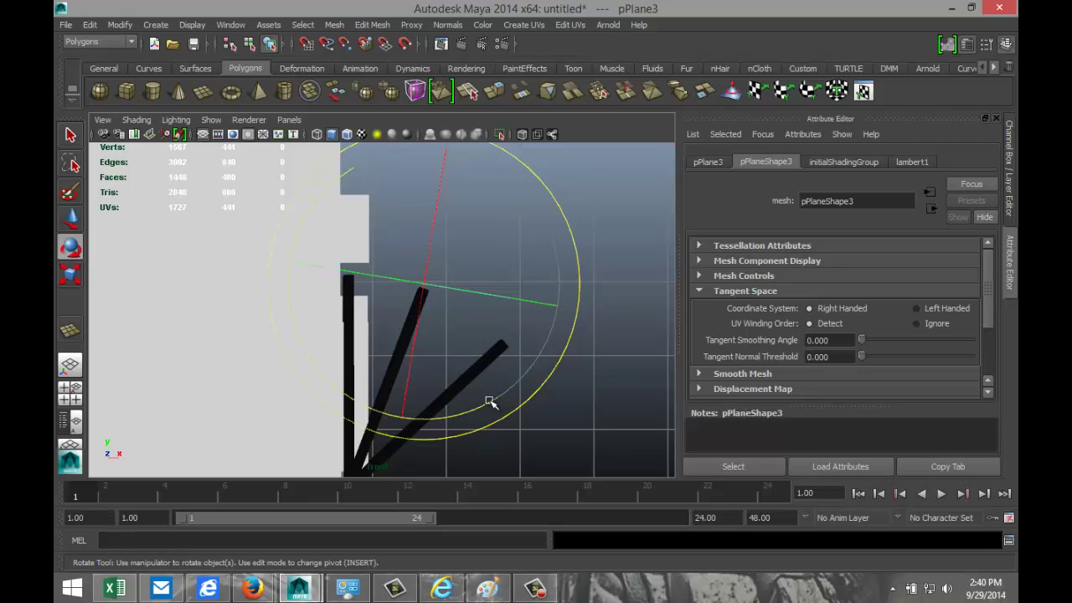
{"action": "left_click_drag", "start_coordinate": [499, 400], "coordinate": [436, 437]}
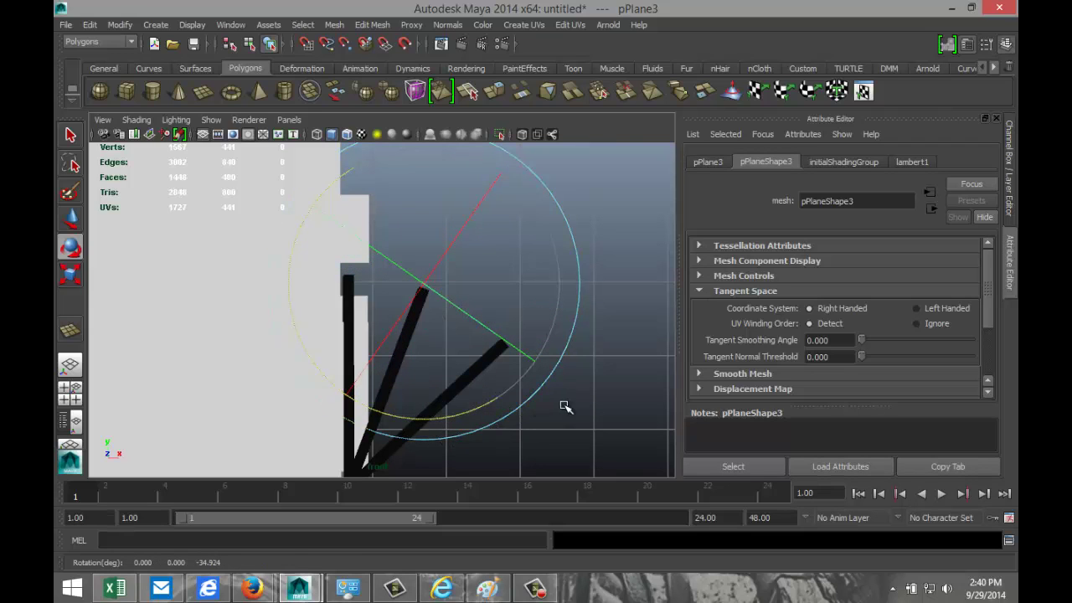
{"action": "key", "text": "r"}
{"action": "left_click_drag", "start_coordinate": [536, 361], "coordinate": [541, 366]}
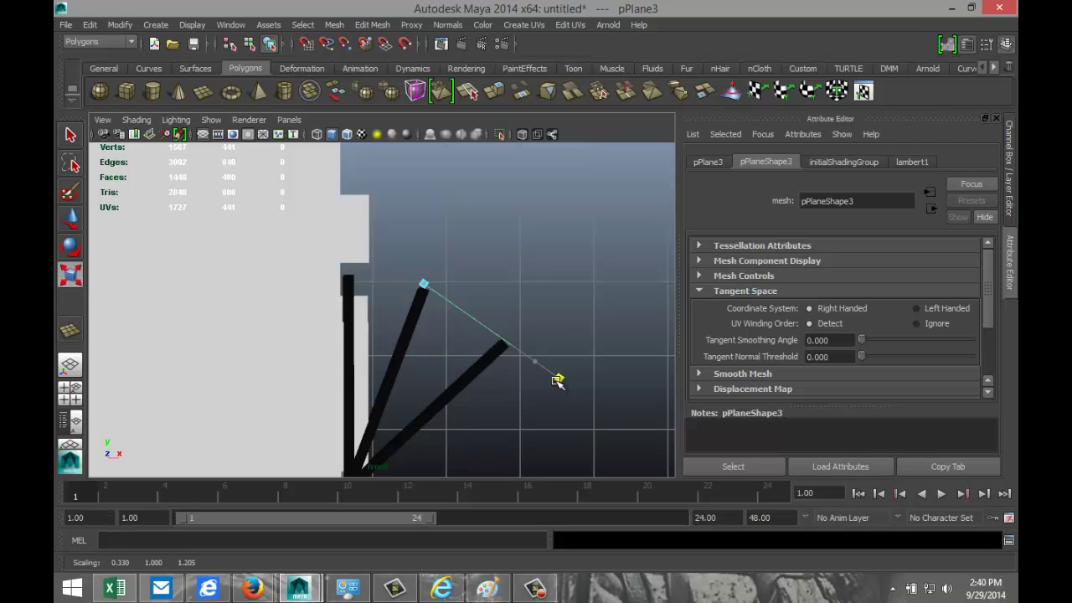
{"action": "left_click_drag", "start_coordinate": [558, 381], "coordinate": [558, 382]}
Step: In the perspective view, lower the second cover panel to about 5.930 in Y so it sits closely on the awning bars
{"action": "left_click", "coordinate": [70, 391]}
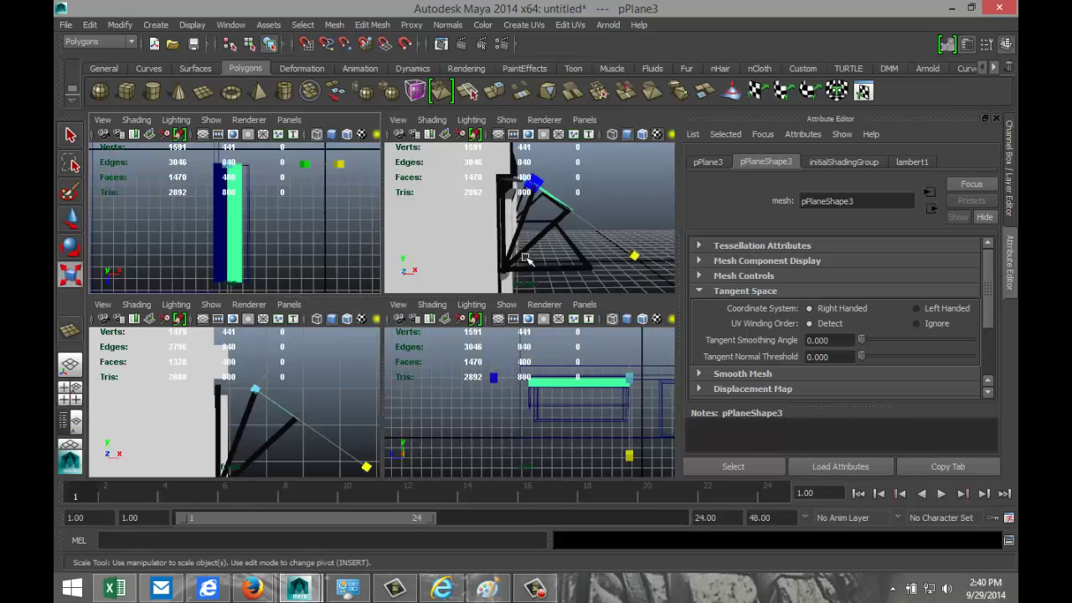
{"action": "key", "text": "space"}
{"action": "left_click_drag", "start_coordinate": [502, 304], "coordinate": [407, 340], "text": "alt"}
{"action": "scroll", "coordinate": [411, 337], "scroll_direction": "up", "scroll_amount": 2}
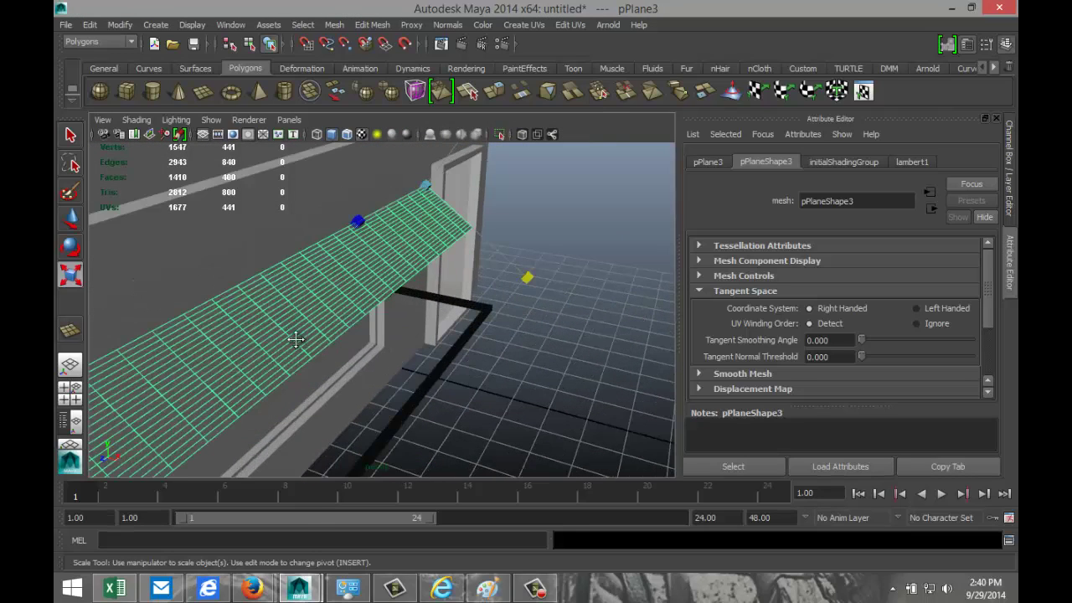
{"action": "right_click_drag", "start_coordinate": [299, 340], "coordinate": [487, 315], "text": "alt"}
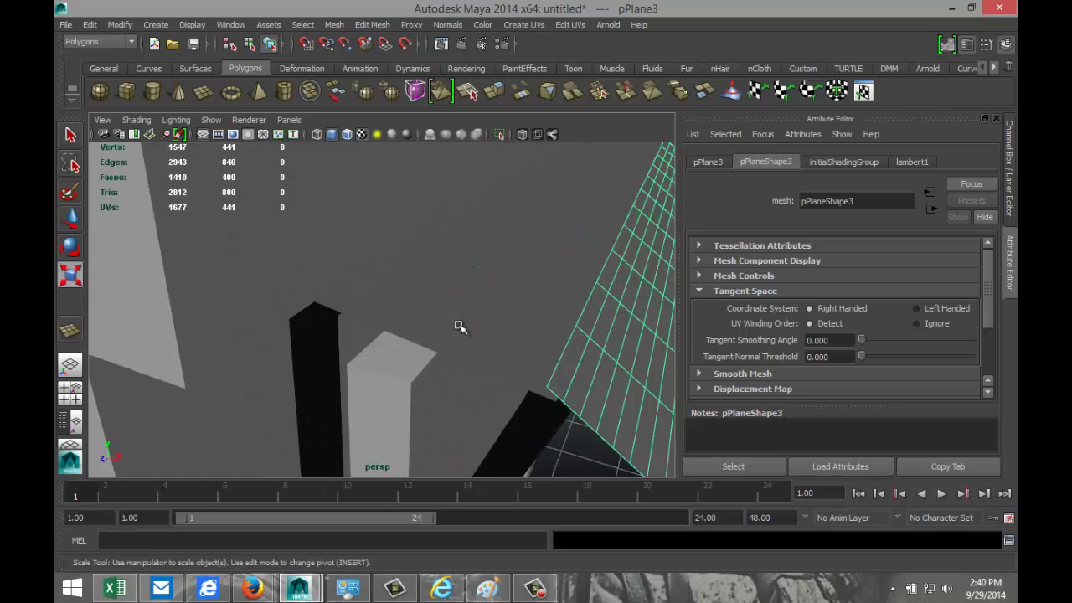
{"action": "mouse_move", "coordinate": [462, 329]}
{"action": "left_mouse_down", "text": "alt"}
{"action": "mouse_move", "coordinate": [455, 316]}
{"action": "mouse_move", "coordinate": [455, 325]}
{"action": "left_mouse_up", "text": "alt"}
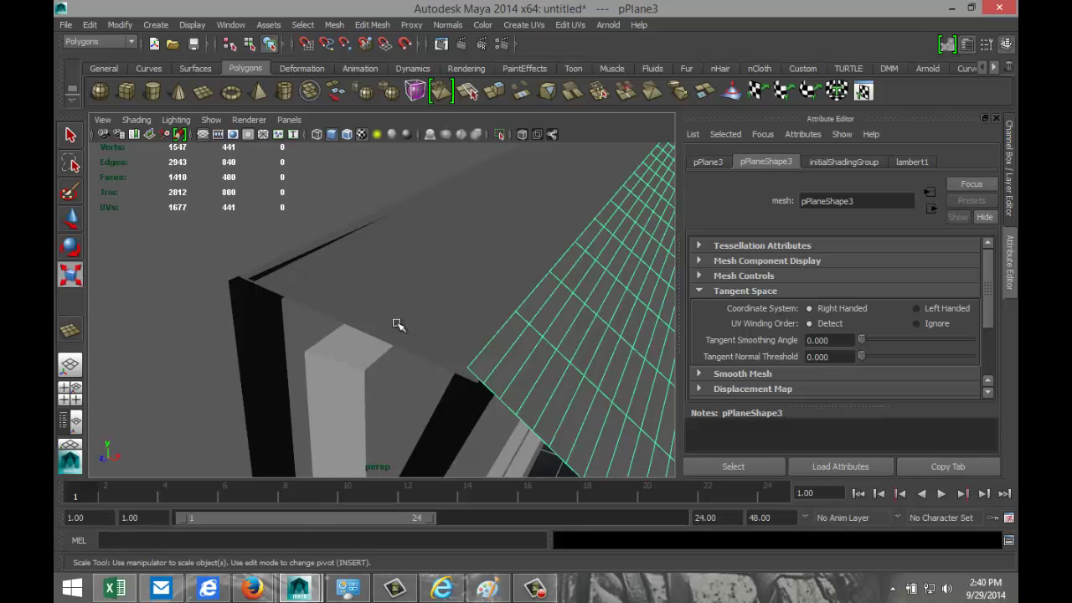
{"action": "key", "text": "["}
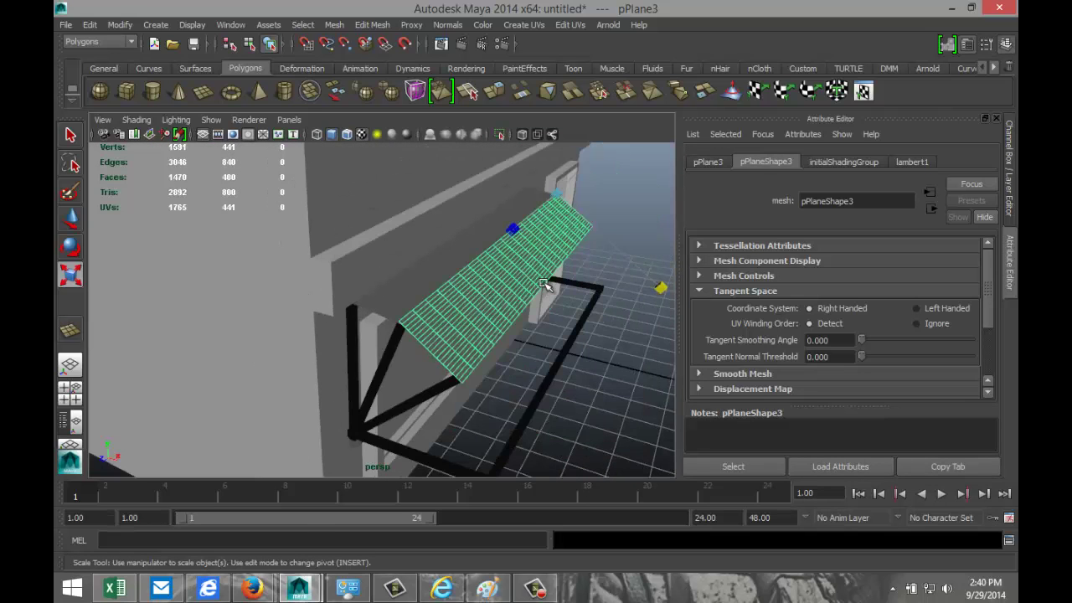
{"action": "key", "text": "w"}
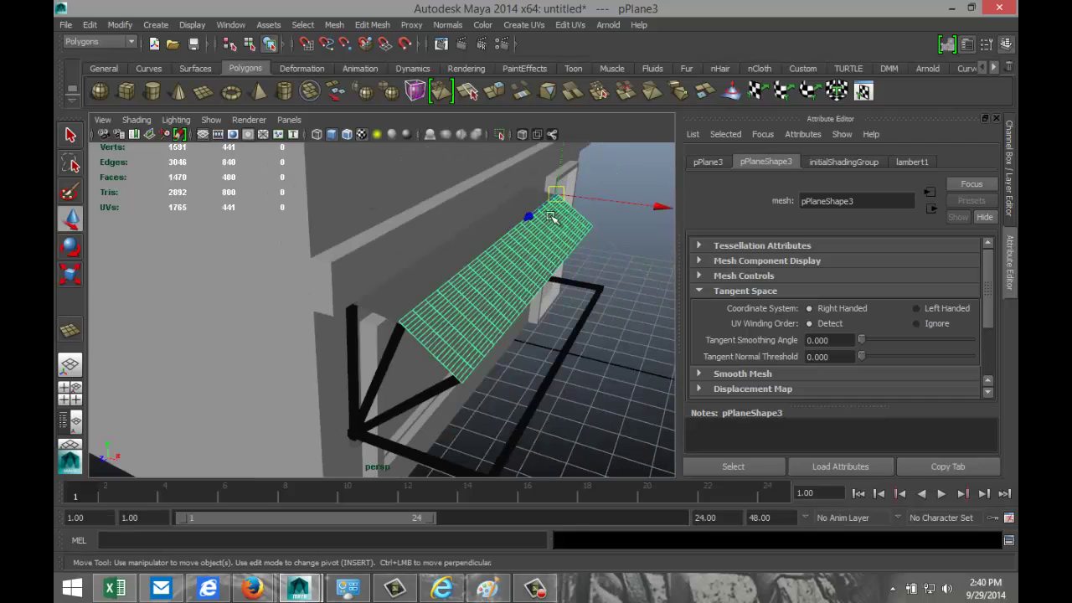
{"action": "left_click_drag", "start_coordinate": [560, 164], "coordinate": [562, 166]}
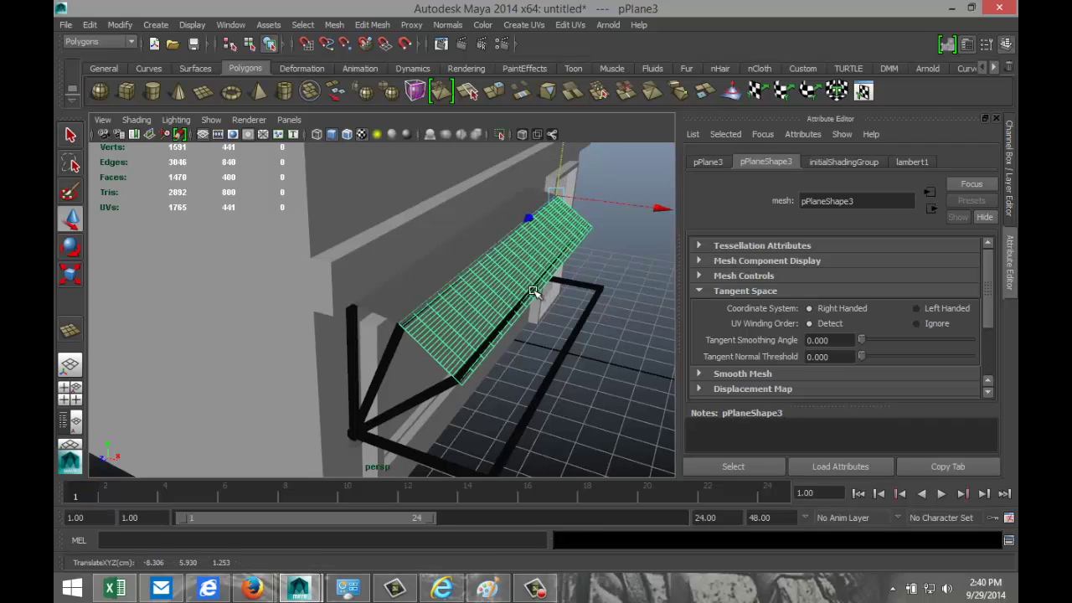
{"action": "left_click_drag", "start_coordinate": [364, 382], "coordinate": [399, 364], "text": "alt"}
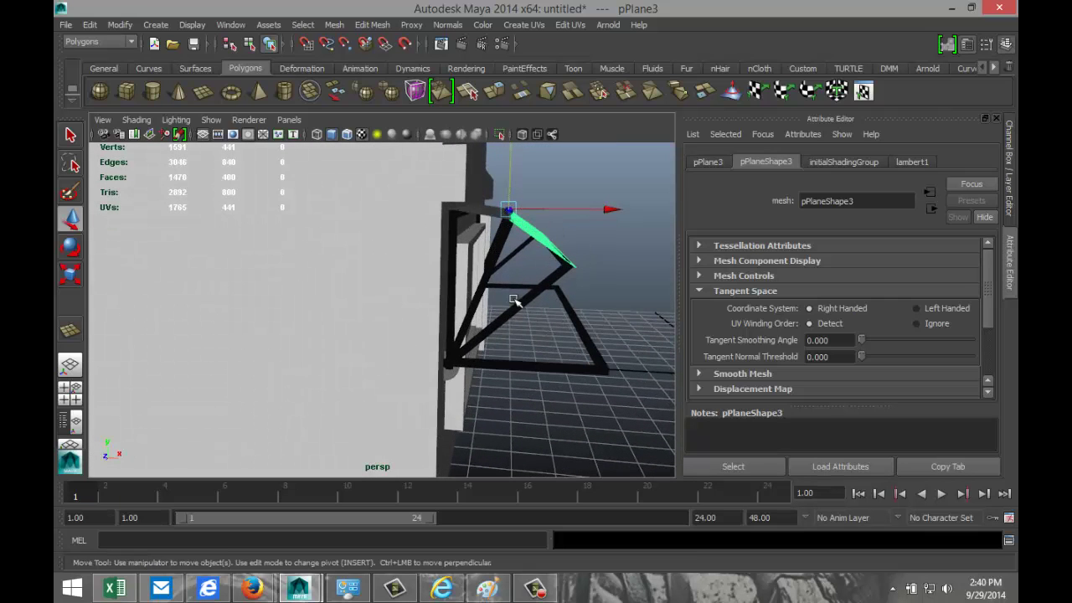
Step: In the front view, fine-tune the second cover panel's rotation against the third bar's tip and shrink its manipulator
{"action": "left_click", "coordinate": [69, 388]}
{"action": "key", "text": "space"}
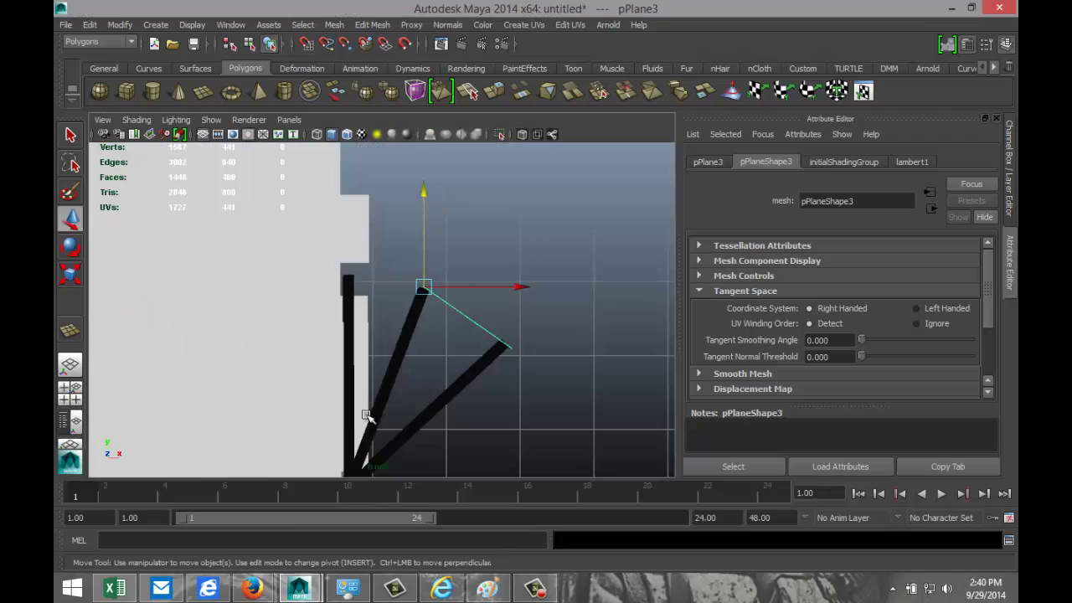
{"action": "key", "text": "e"}
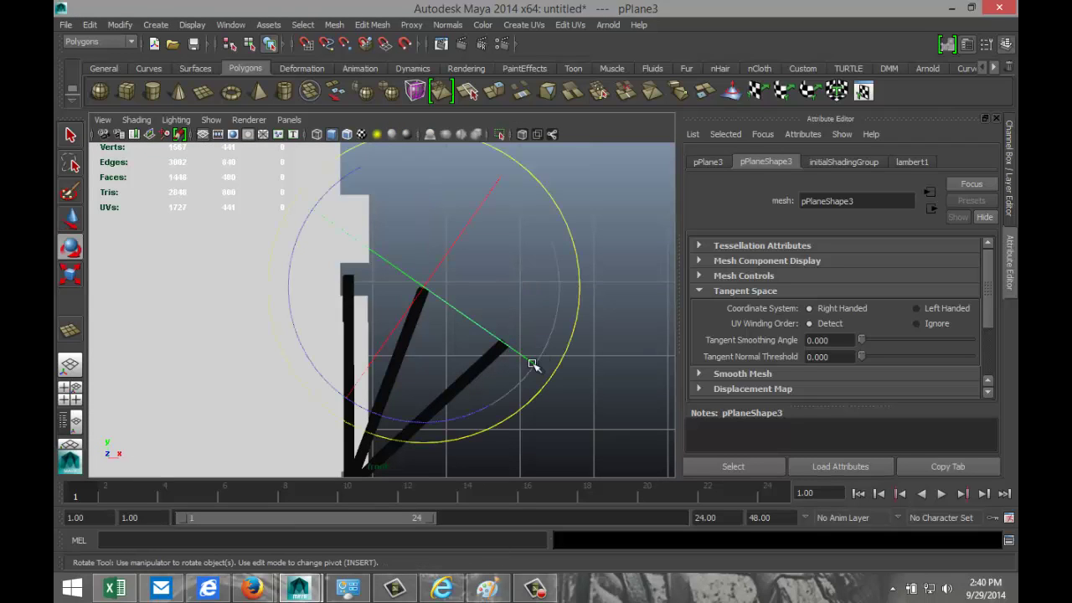
{"action": "left_click_drag", "start_coordinate": [482, 408], "coordinate": [485, 409]}
{"action": "left_click", "coordinate": [580, 409]}
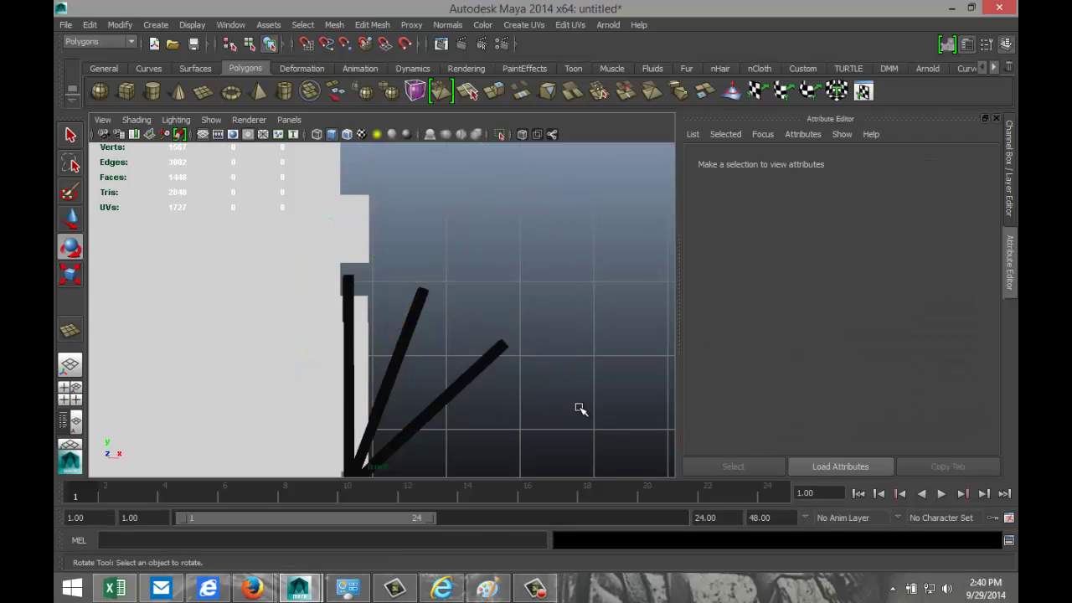
{"action": "left_click", "coordinate": [447, 355]}
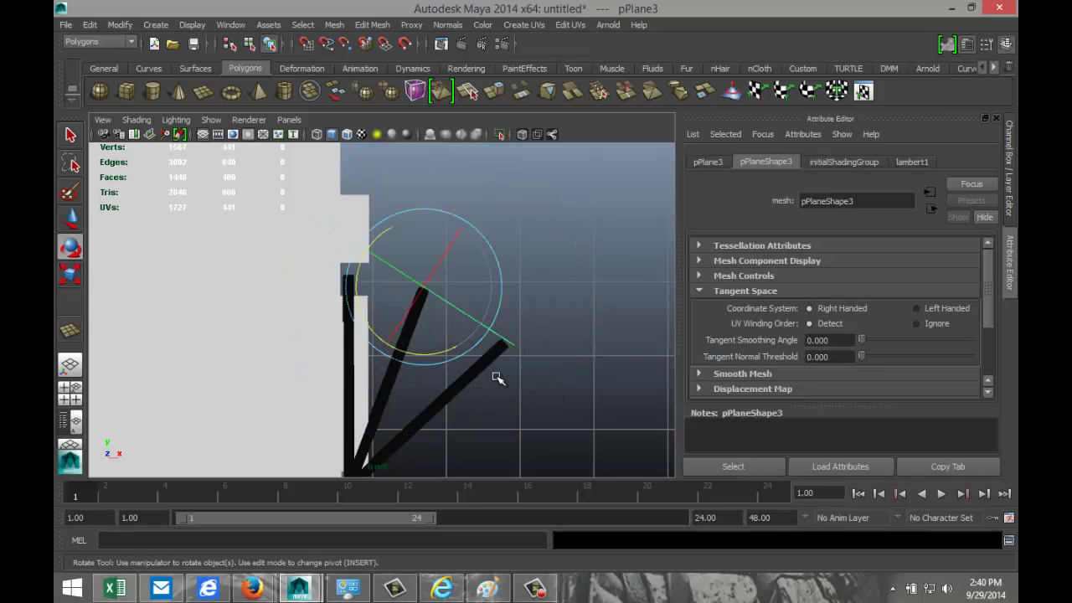
{"action": "key", "text": "minus"}
{"action": "key", "text": "minus"}
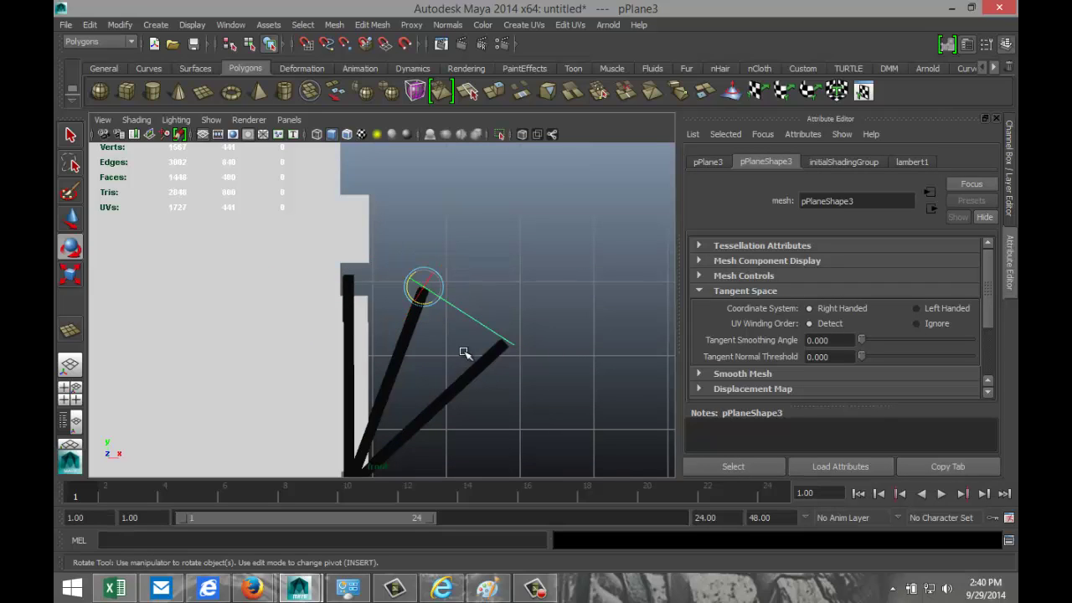
Step: Duplicate the second cover panel and move the copy to about -7.194 in X and 5.213 in Y, starting at the third bar's tip
{"action": "scroll", "coordinate": [538, 350], "scroll_direction": "down", "scroll_amount": 3}
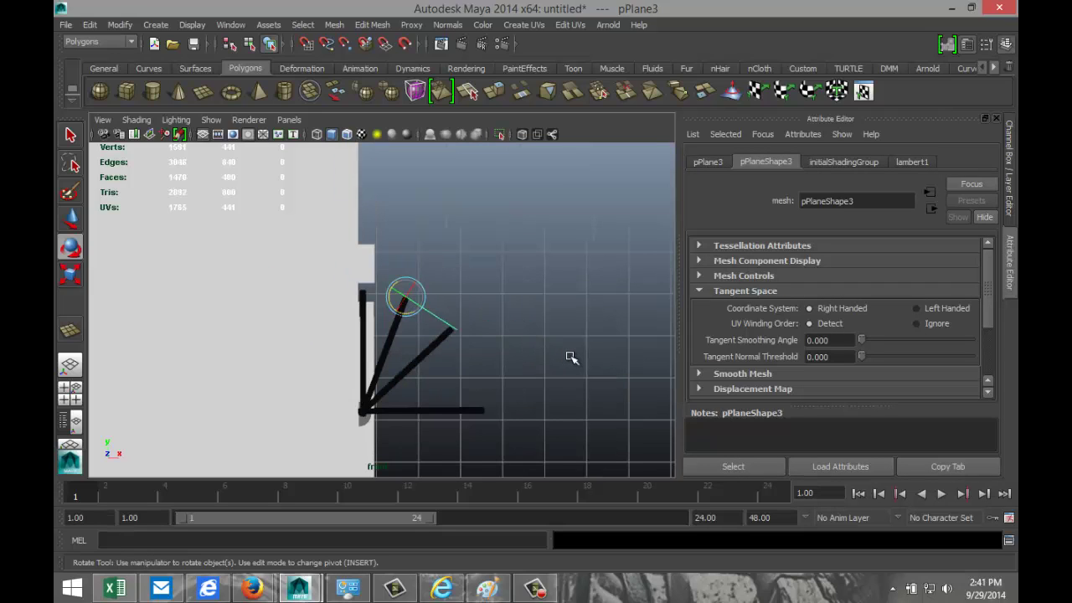
{"action": "key", "text": "ctrl+d"}
{"action": "key", "text": "w"}
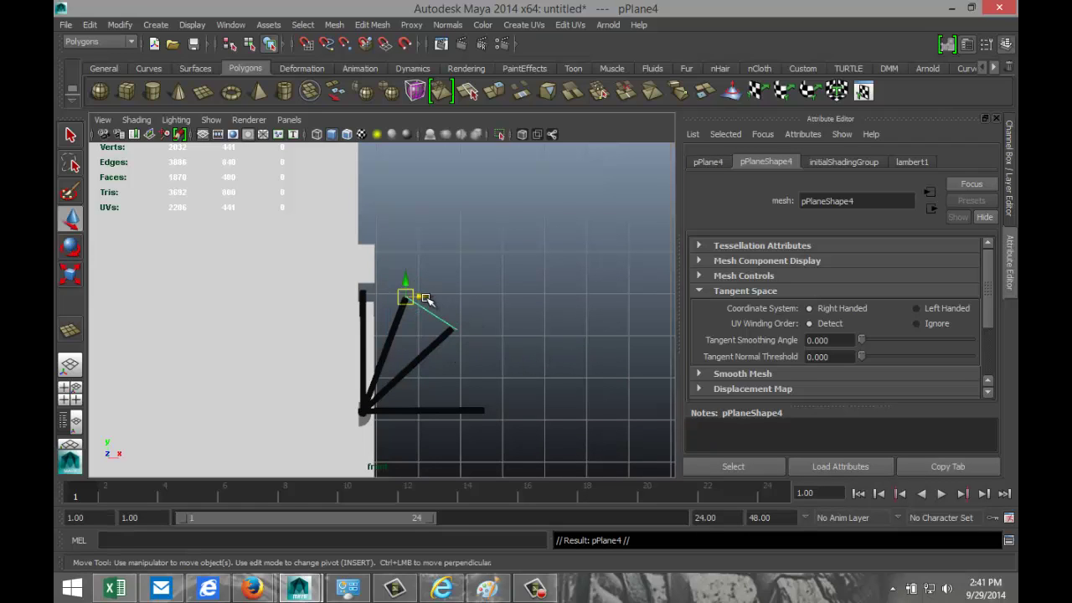
{"action": "left_click_drag", "start_coordinate": [412, 295], "coordinate": [454, 308]}
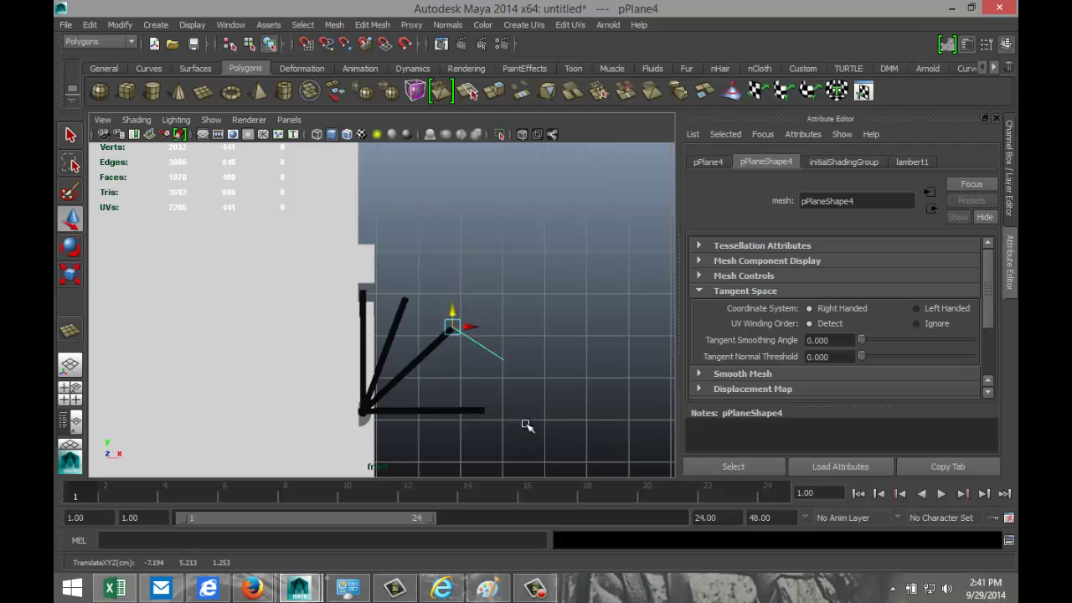
Step: Rotate the third panel to about -68.013 degrees in Z and scale it to about 0.500 in X, reaching the lowest bar's tip
{"action": "key", "text": "e"}
{"action": "left_click_drag", "start_coordinate": [463, 345], "coordinate": [453, 350]}
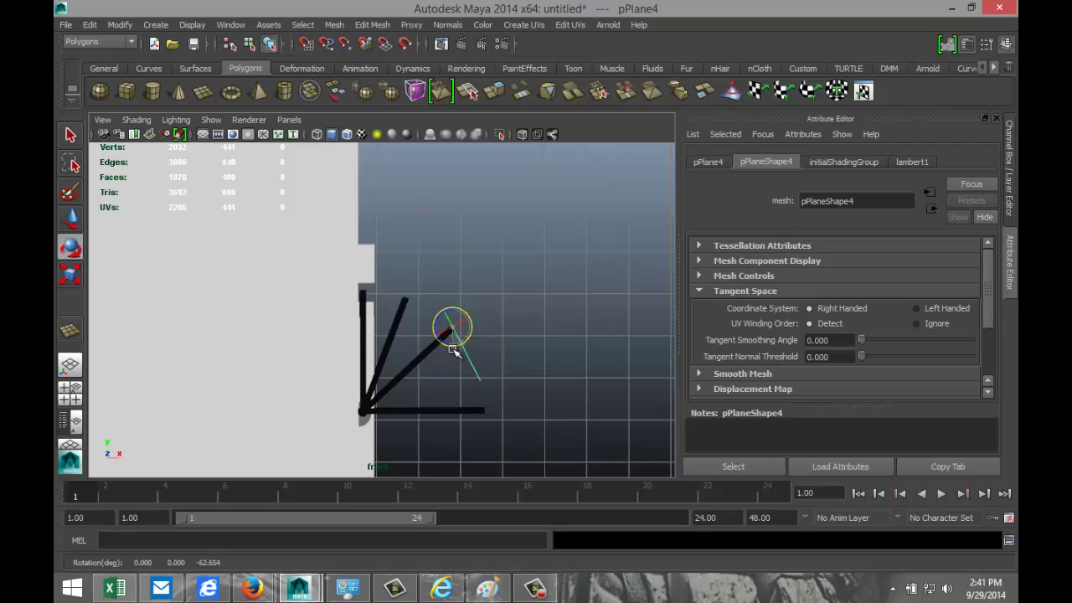
{"action": "key", "text": "r"}
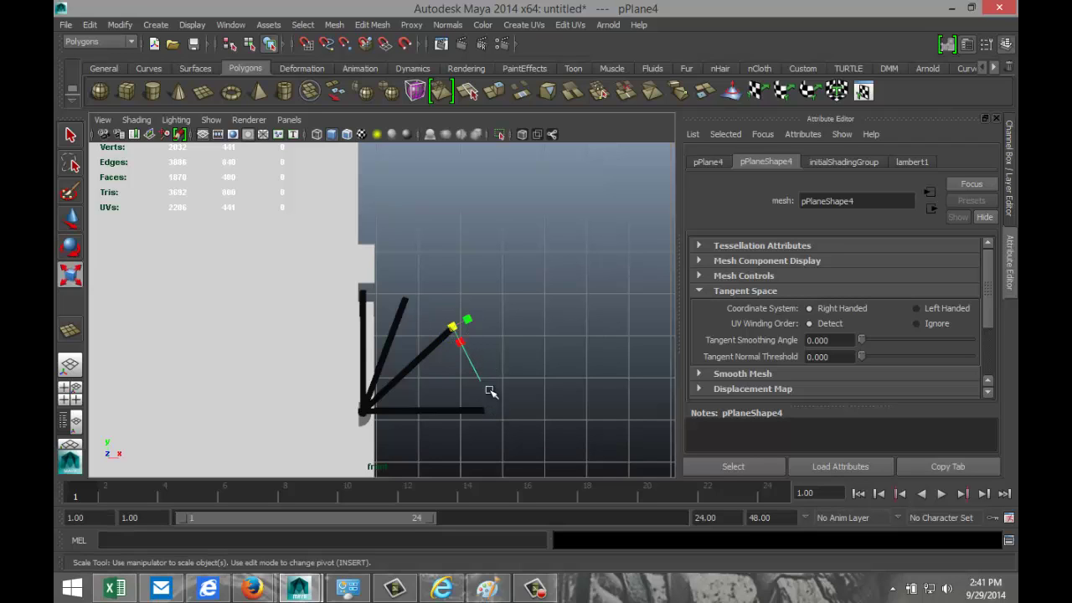
{"action": "left_click", "coordinate": [461, 348]}
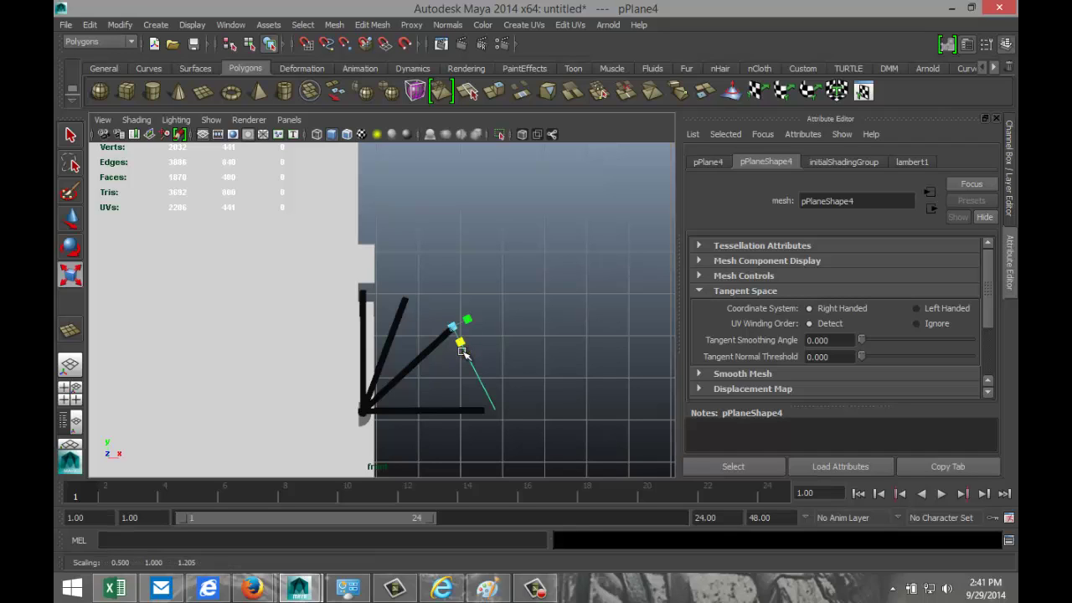
{"action": "key", "text": "e"}
{"action": "left_click", "coordinate": [448, 347]}
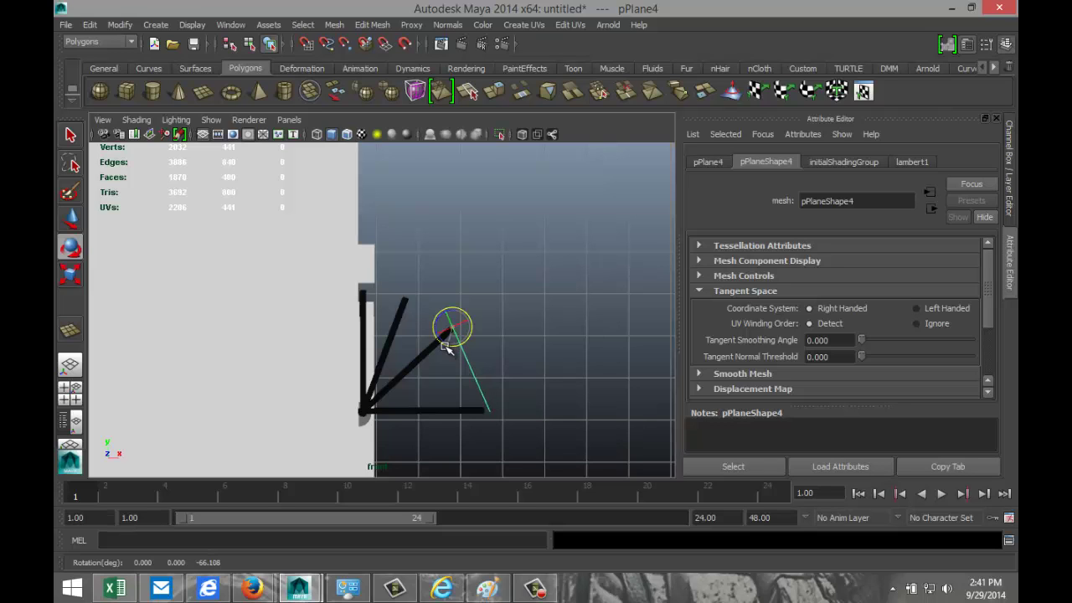
{"action": "left_click_drag", "start_coordinate": [445, 345], "coordinate": [445, 344]}
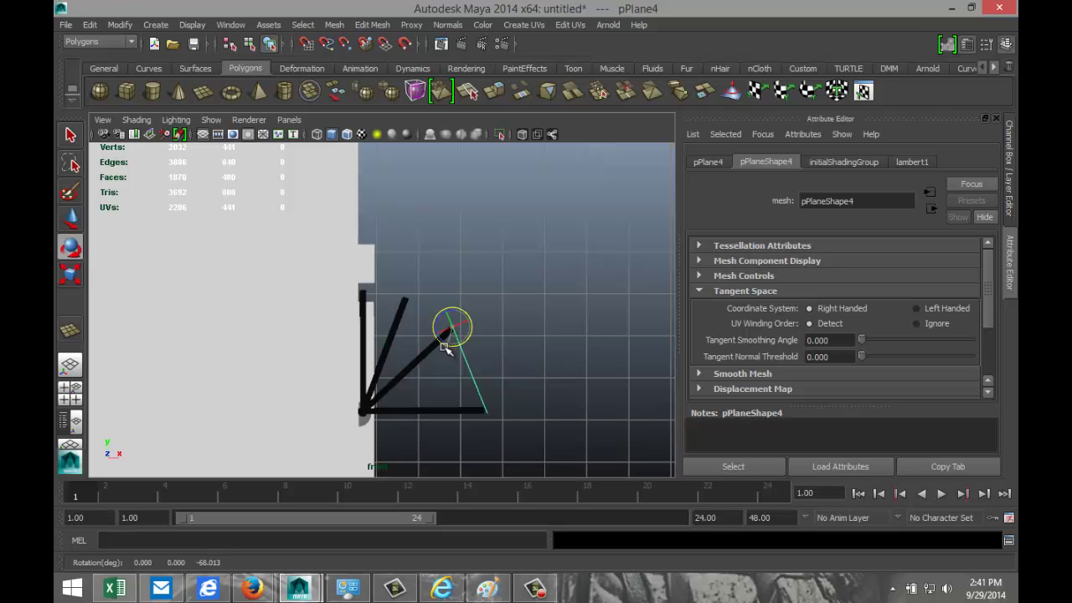
Step: In the perspective view, combine the three awning cover panels into one mesh
{"action": "left_click", "coordinate": [70, 390]}
{"action": "key", "text": "space"}
{"action": "left_click_drag", "start_coordinate": [494, 297], "coordinate": [552, 324], "text": "alt"}
{"action": "left_click_drag", "start_coordinate": [551, 395], "coordinate": [415, 421], "text": "alt"}
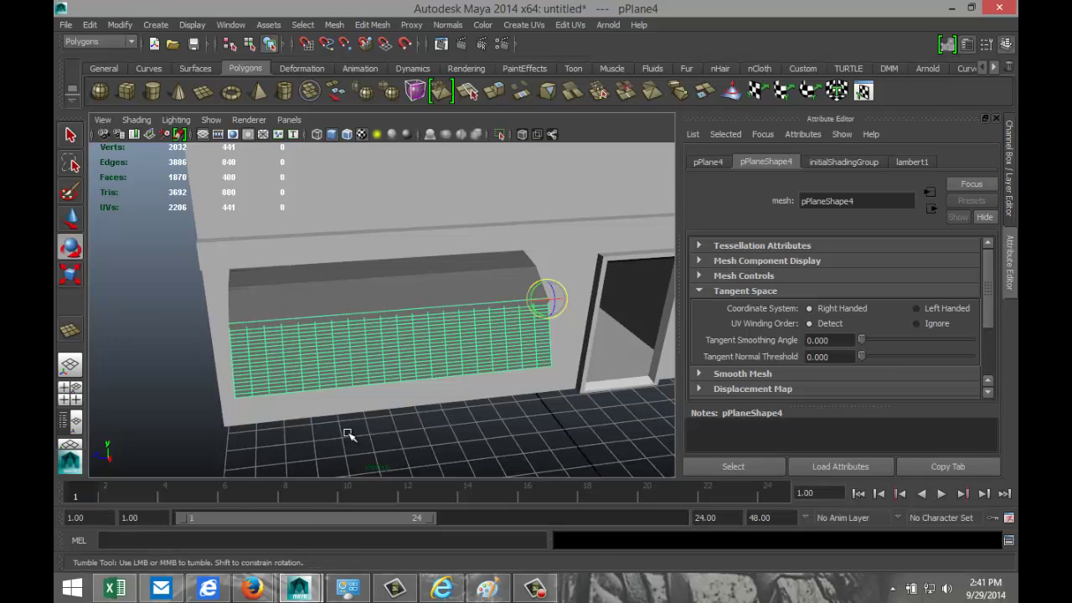
{"action": "left_click", "coordinate": [159, 371]}
{"action": "left_click_drag", "start_coordinate": [158, 370], "coordinate": [215, 363], "text": "alt"}
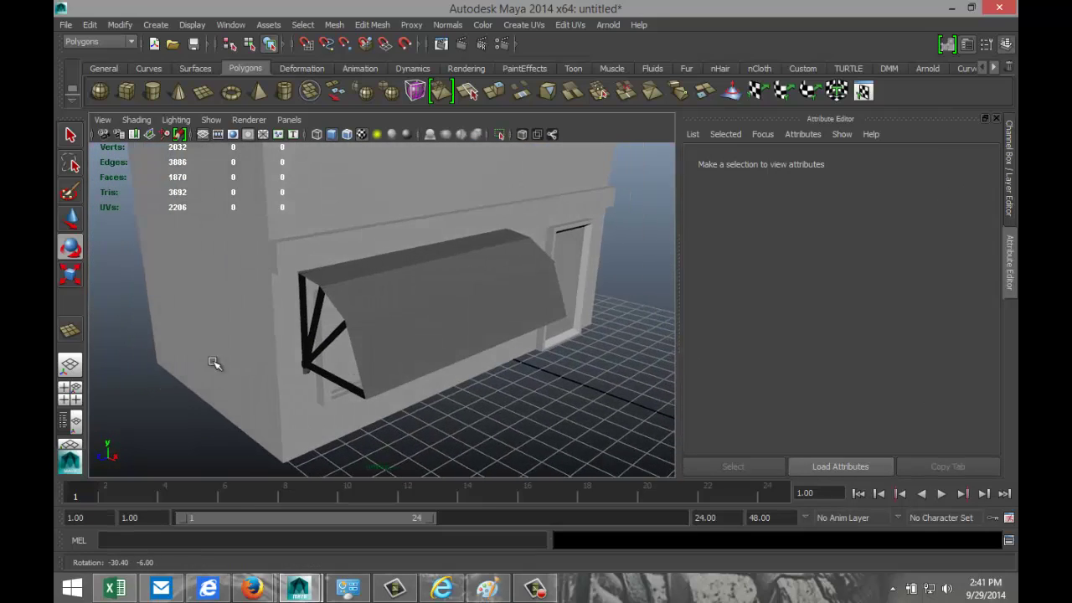
{"action": "left_click", "coordinate": [376, 262]}
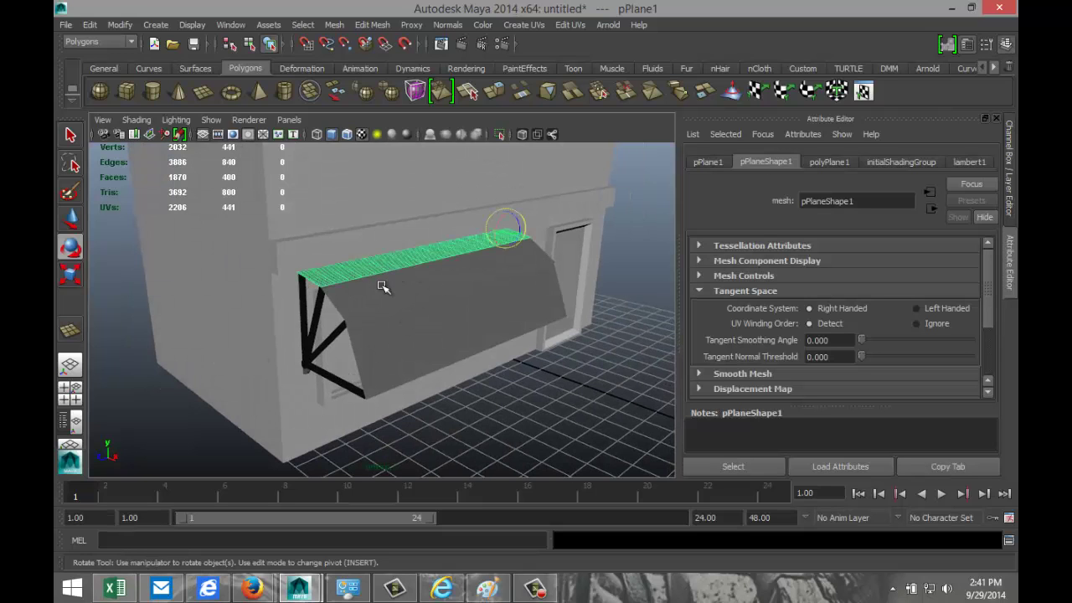
{"action": "left_click", "coordinate": [411, 345], "text": "shift"}
{"action": "left_click", "coordinate": [335, 25]}
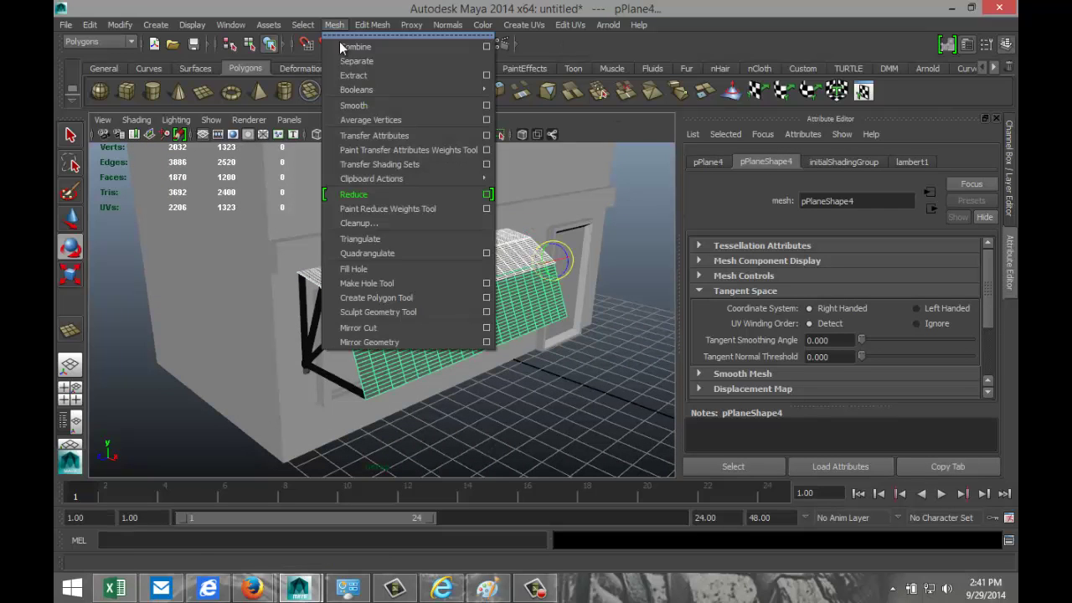
{"action": "left_click", "coordinate": [353, 46]}
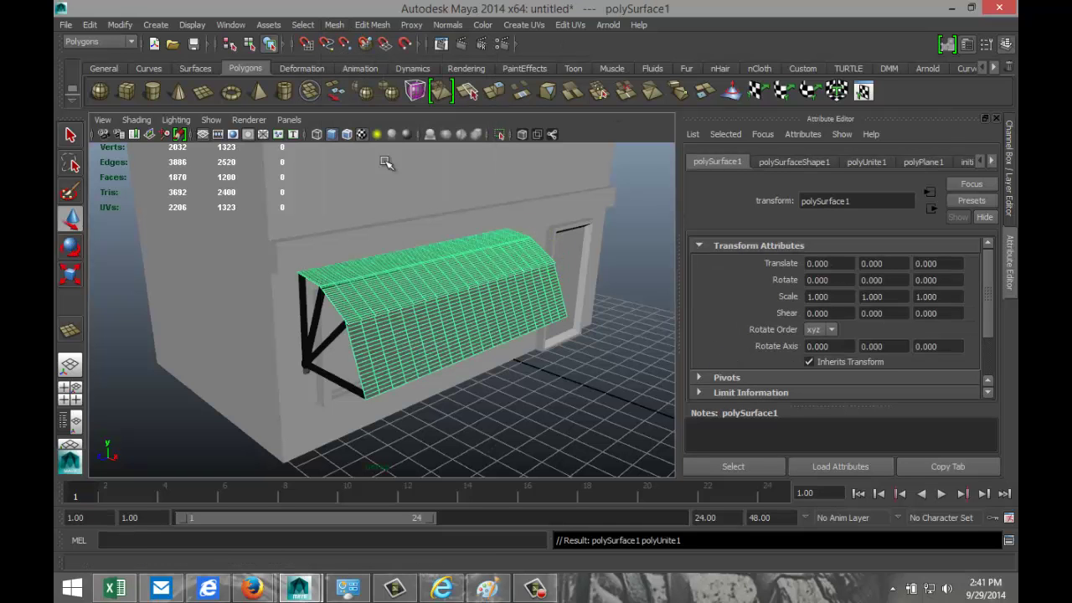
Step: Create a long polygon plane on the ground in front of the storefront, about 1.492 wide and 8.585 high
{"action": "left_click", "coordinate": [436, 427]}
{"action": "left_click_drag", "start_coordinate": [230, 371], "coordinate": [163, 333], "text": "alt"}
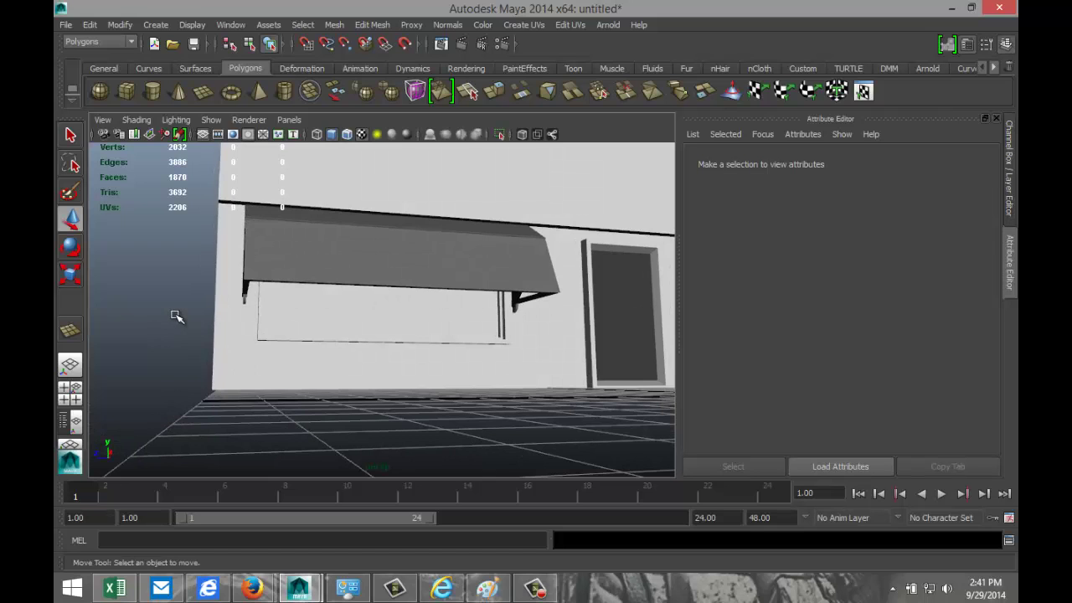
{"action": "mouse_move", "coordinate": [175, 313]}
{"action": "left_mouse_down", "text": "alt"}
{"action": "mouse_move", "coordinate": [198, 302]}
{"action": "mouse_move", "coordinate": [189, 308]}
{"action": "left_mouse_up", "text": "alt"}
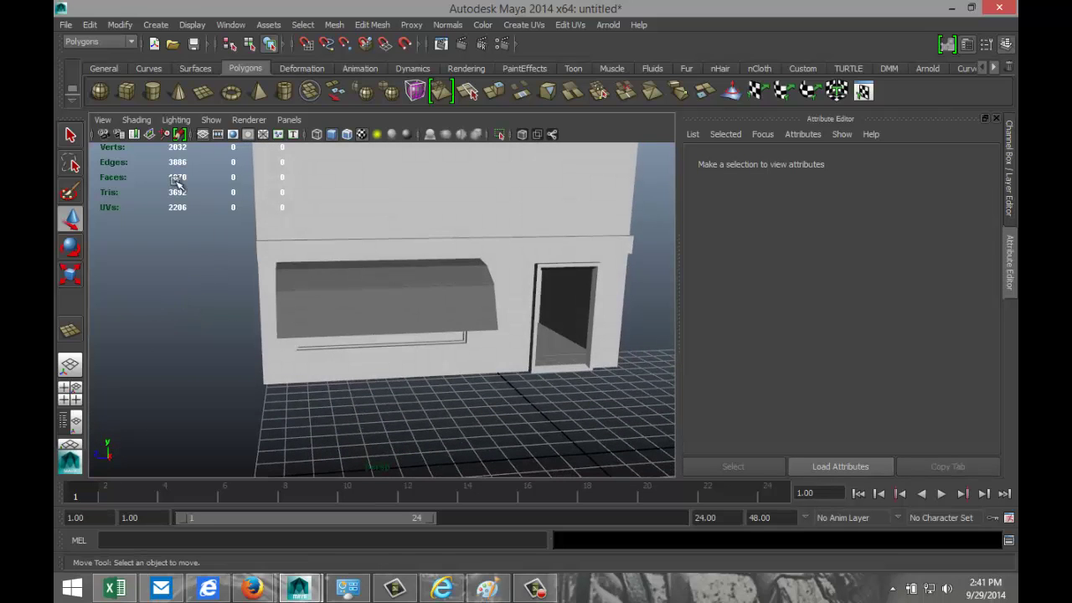
{"action": "left_click", "coordinate": [204, 92]}
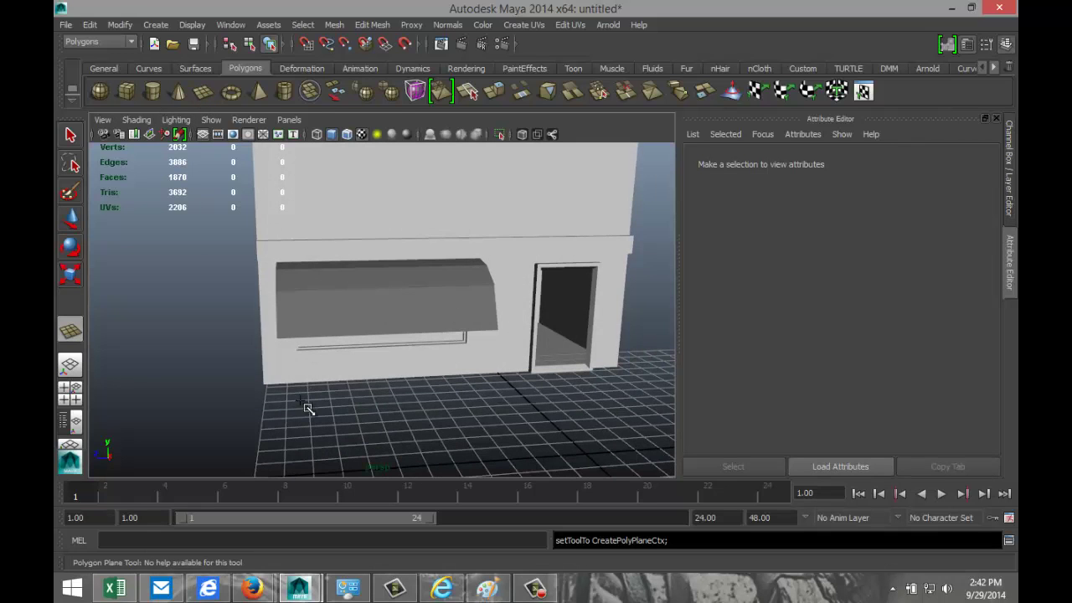
{"action": "left_click_drag", "start_coordinate": [289, 445], "coordinate": [310, 445]}
{"action": "left_click_drag", "start_coordinate": [403, 453], "coordinate": [521, 453]}
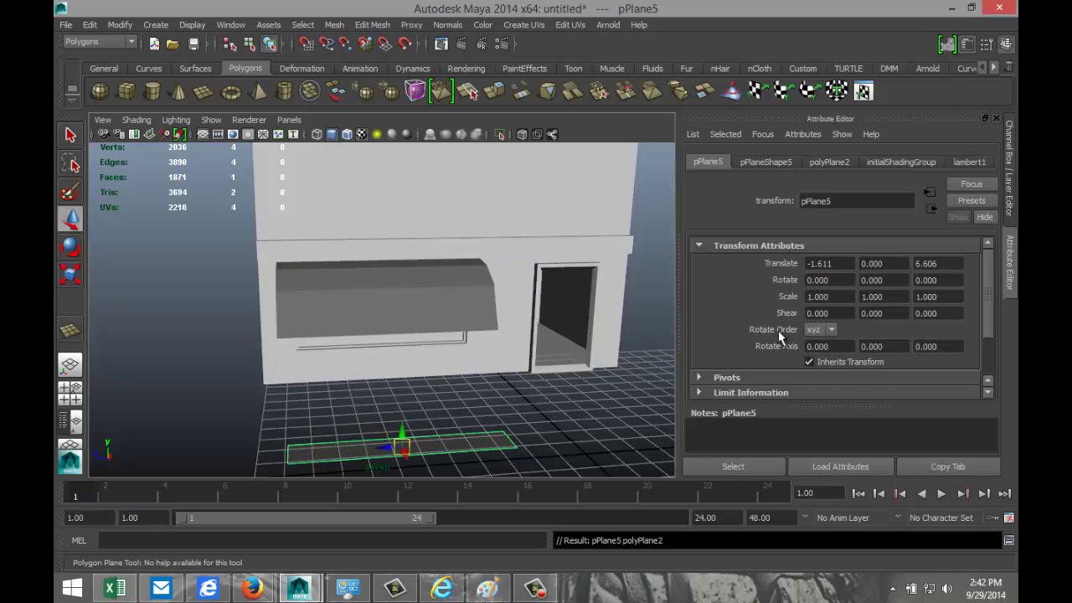
Step: Set the new plane's width and height subdivisions to 10 each
{"action": "left_click", "coordinate": [829, 162]}
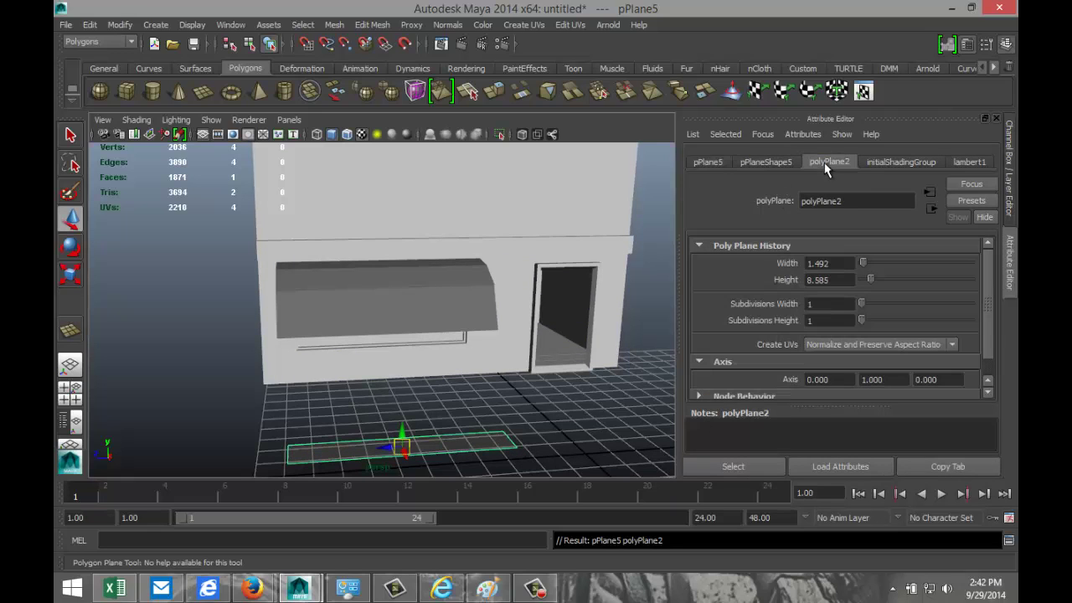
{"action": "double_click", "coordinate": [848, 305]}
{"action": "type", "text": "10"}
{"action": "key", "text": "Tab"}
{"action": "type", "text": "10"}
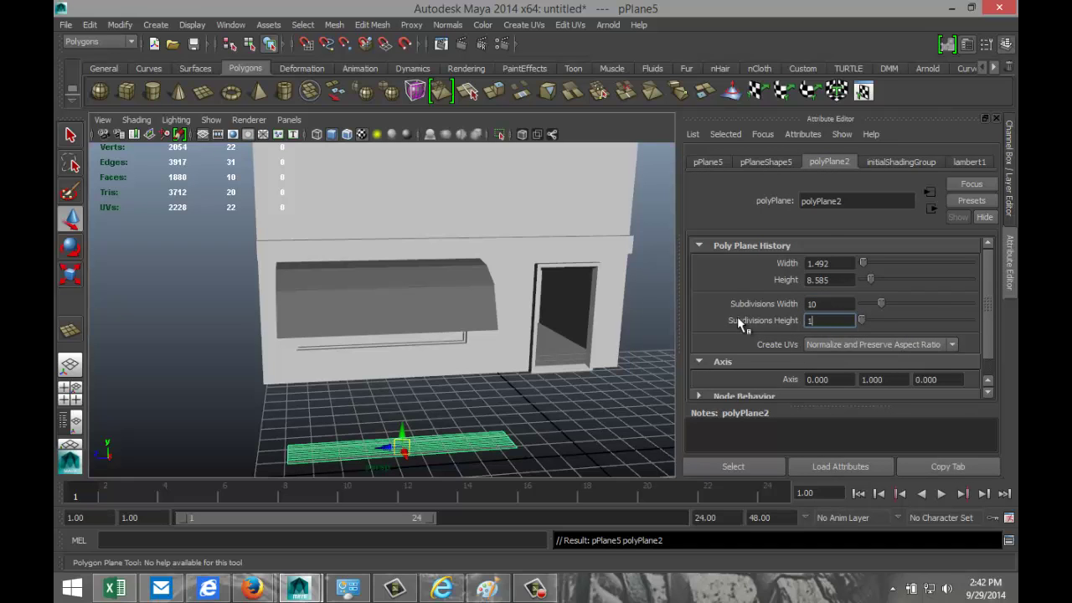
{"action": "key", "text": "Return"}
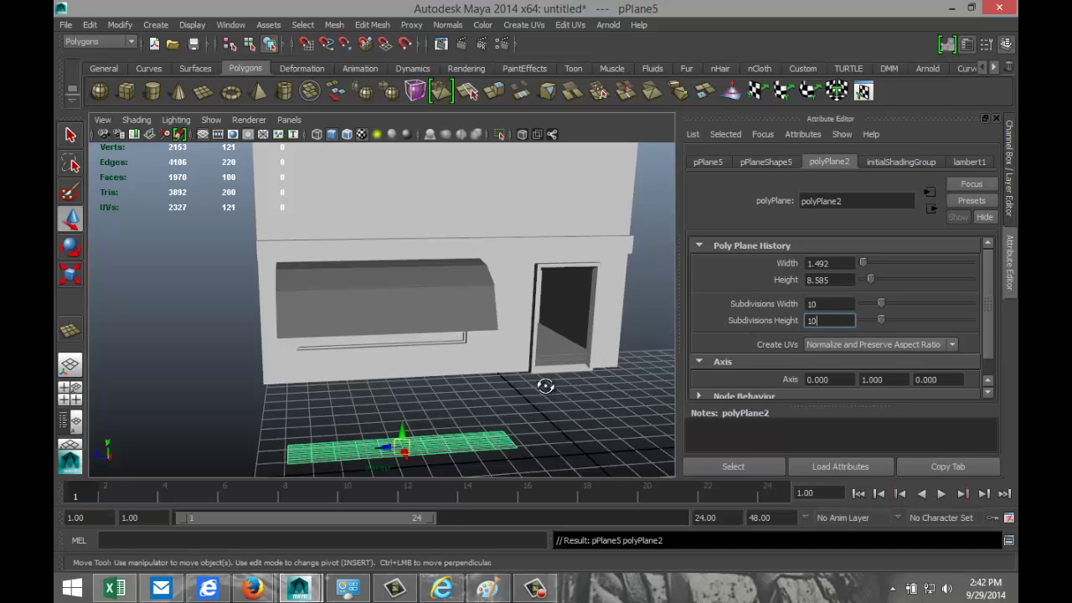
Step: Set the plane's subdivisions to 4 in width and 20 in height
{"action": "left_click_drag", "start_coordinate": [545, 386], "coordinate": [475, 431], "text": "alt"}
{"action": "key", "text": "f"}
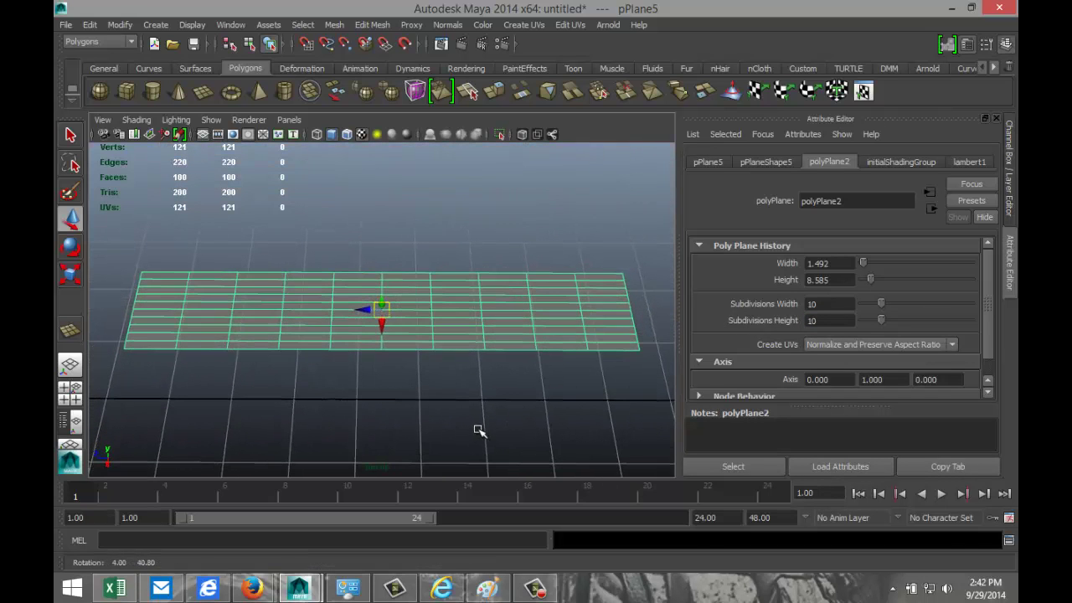
{"action": "left_click_drag", "start_coordinate": [878, 310], "coordinate": [871, 308]}
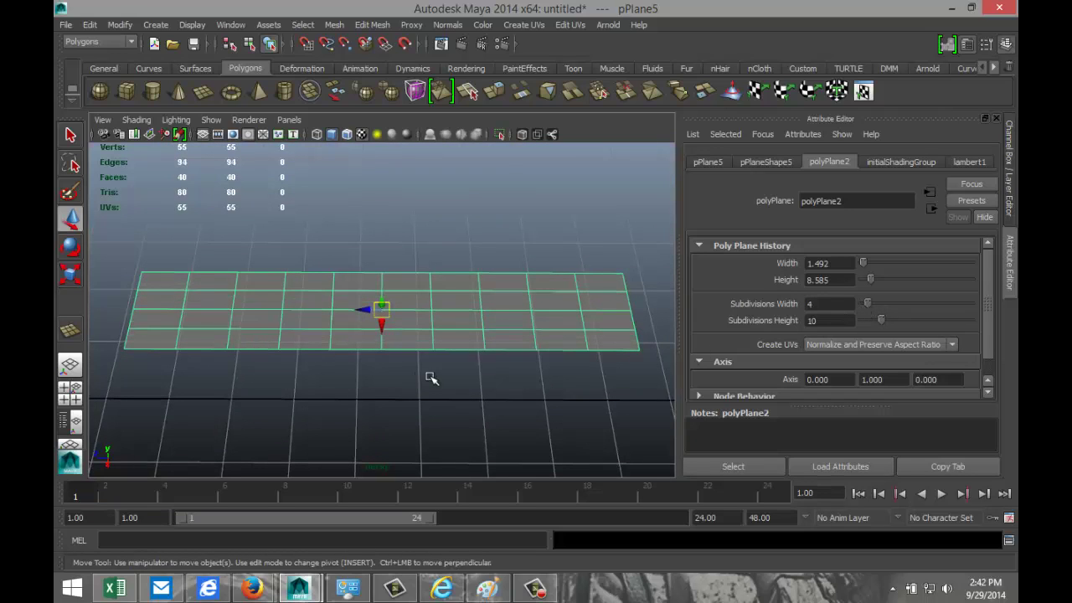
{"action": "left_click_drag", "start_coordinate": [880, 319], "coordinate": [903, 323]}
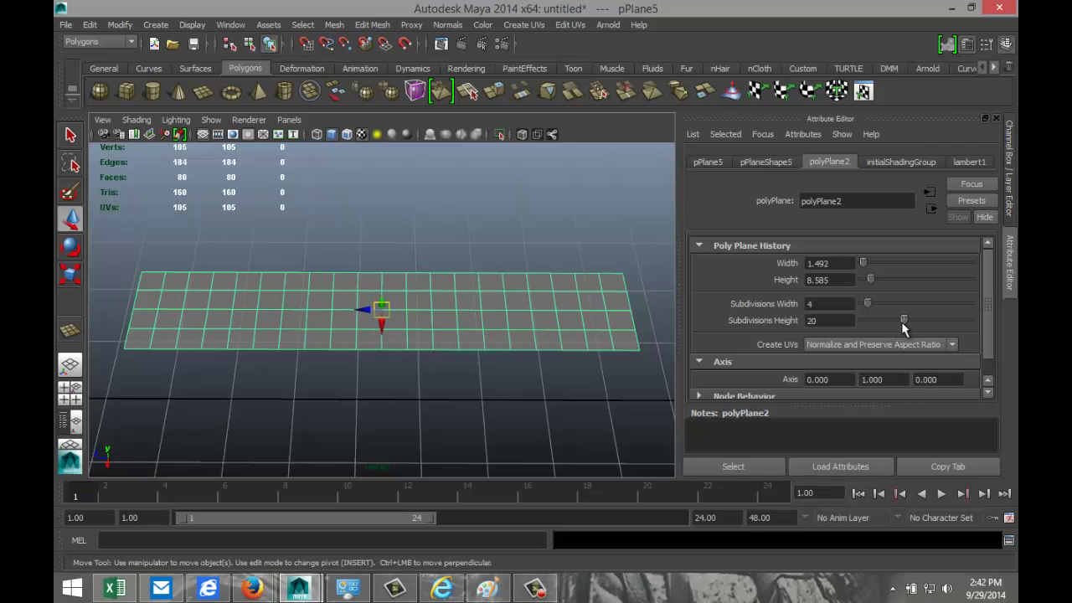
Step: In the side view, raise the plane to about 2.647 in Y and scale it to about 1.179 in Z, matching the awning's length
{"action": "scroll", "coordinate": [501, 350], "scroll_direction": "down", "scroll_amount": 5}
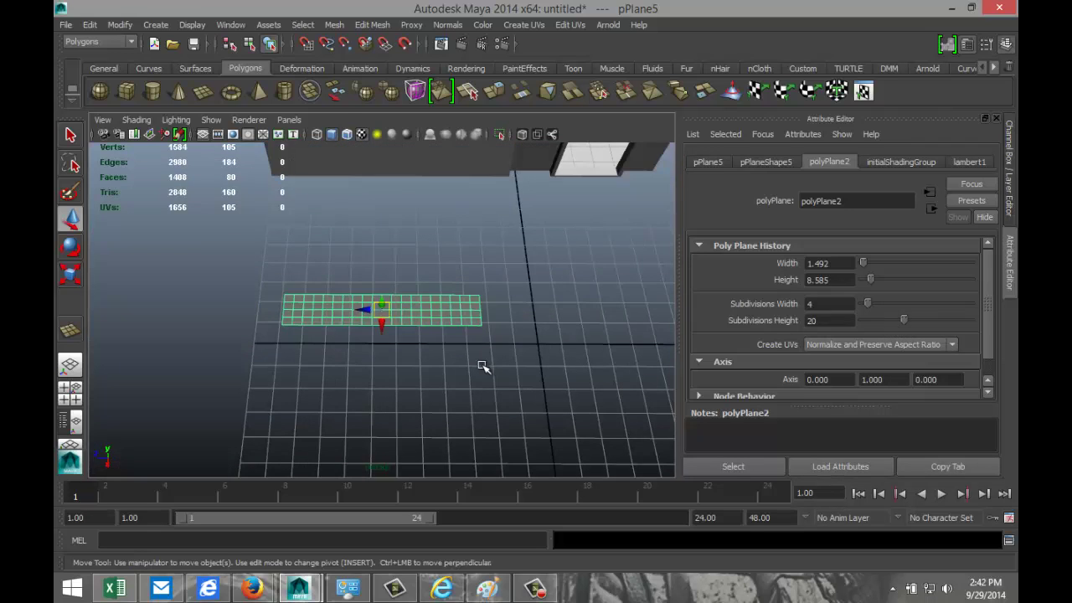
{"action": "left_click_drag", "start_coordinate": [483, 366], "coordinate": [473, 305], "text": "alt"}
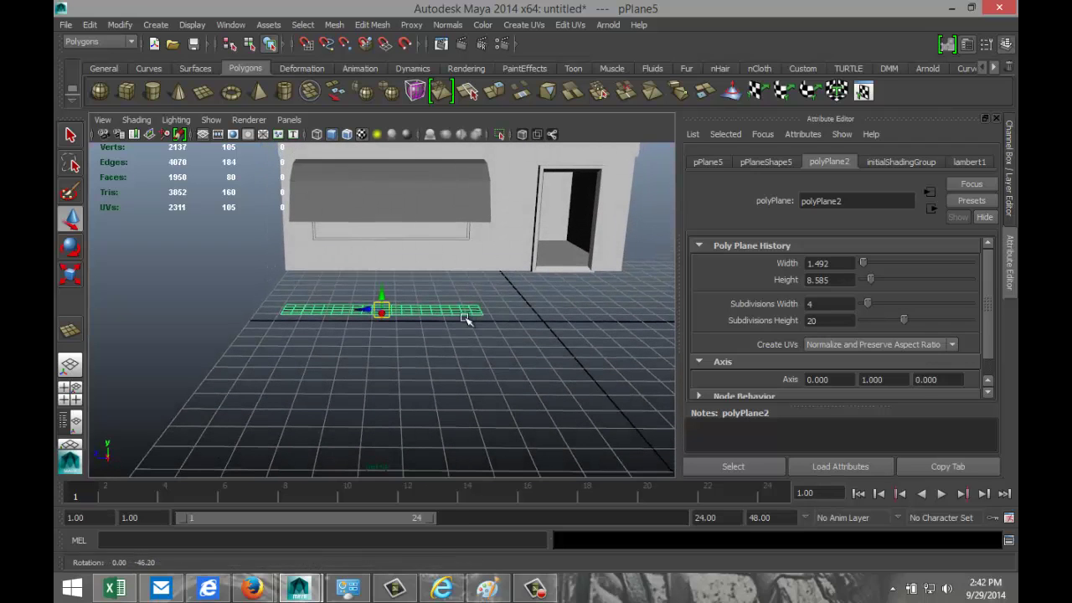
{"action": "left_click", "coordinate": [75, 391]}
{"action": "key", "text": "space"}
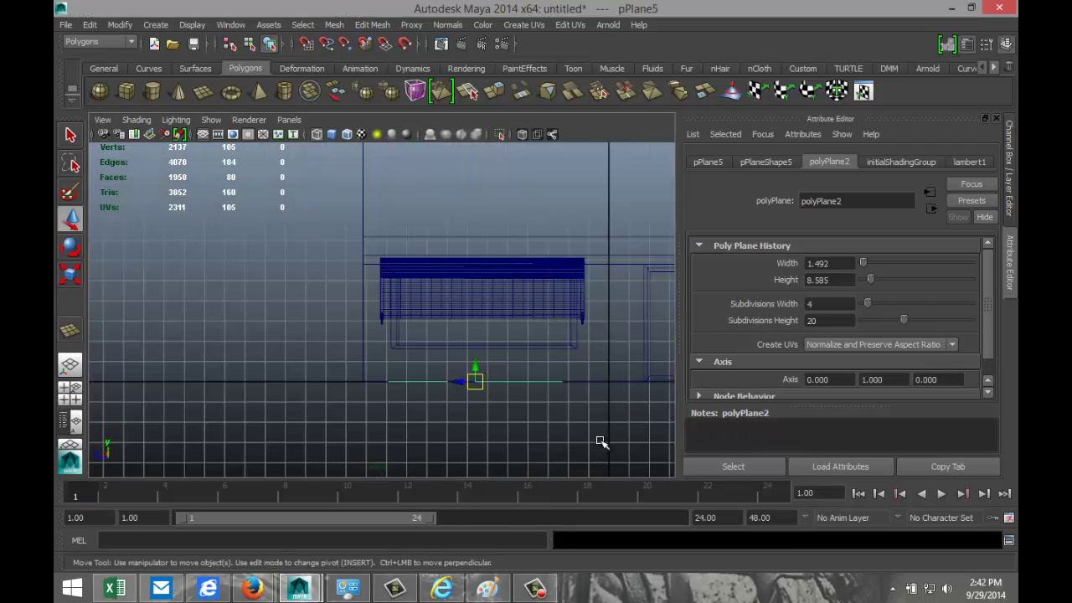
{"action": "left_click_drag", "start_coordinate": [476, 351], "coordinate": [481, 313]}
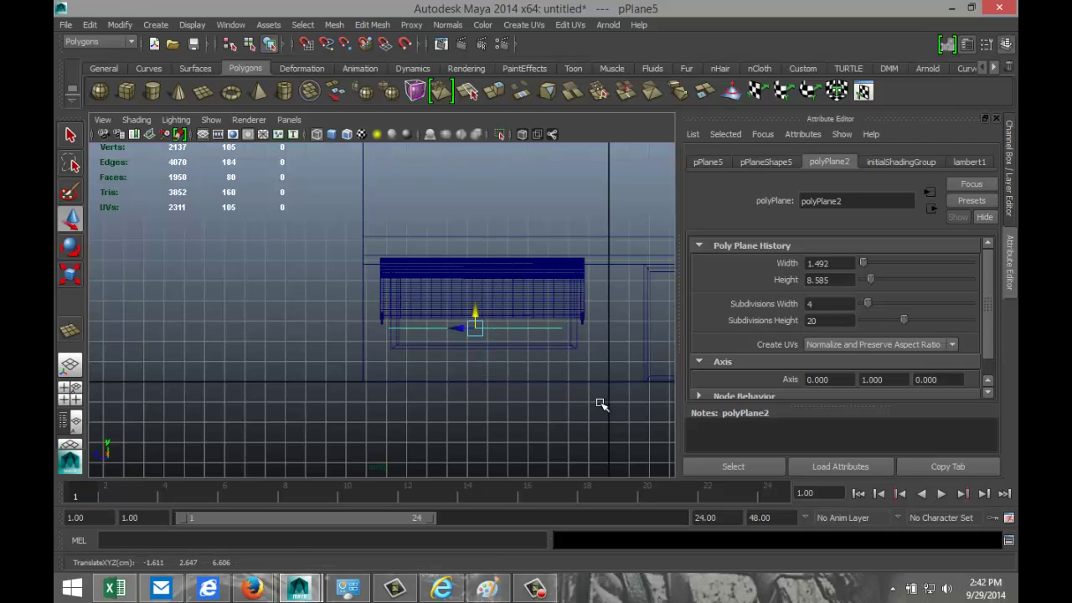
{"action": "key", "text": "r"}
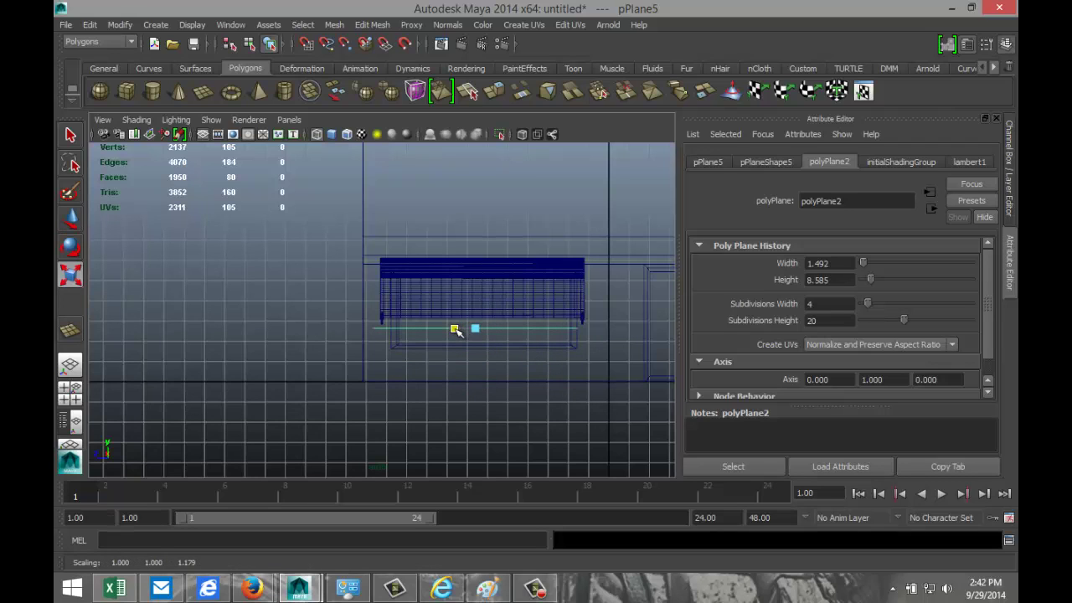
{"action": "left_click_drag", "start_coordinate": [455, 331], "coordinate": [457, 330]}
Step: Move the plane's pivot to its outer end and shift the plane to about 11.228 in Z, lining it up with the awning's ends
{"action": "key", "text": "Insert"}
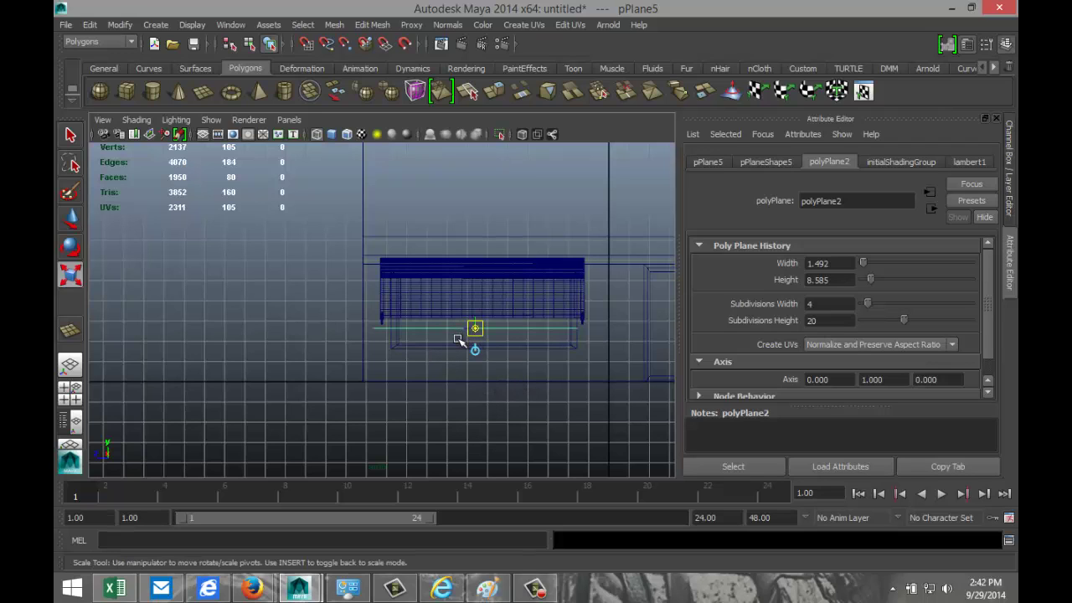
{"action": "mouse_move", "coordinate": [459, 339]}
{"action": "left_mouse_down"}
{"action": "mouse_move", "coordinate": [443, 330]}
{"action": "mouse_move", "coordinate": [334, 336]}
{"action": "mouse_move", "coordinate": [342, 329]}
{"action": "left_mouse_up"}
{"action": "key", "text": "w"}
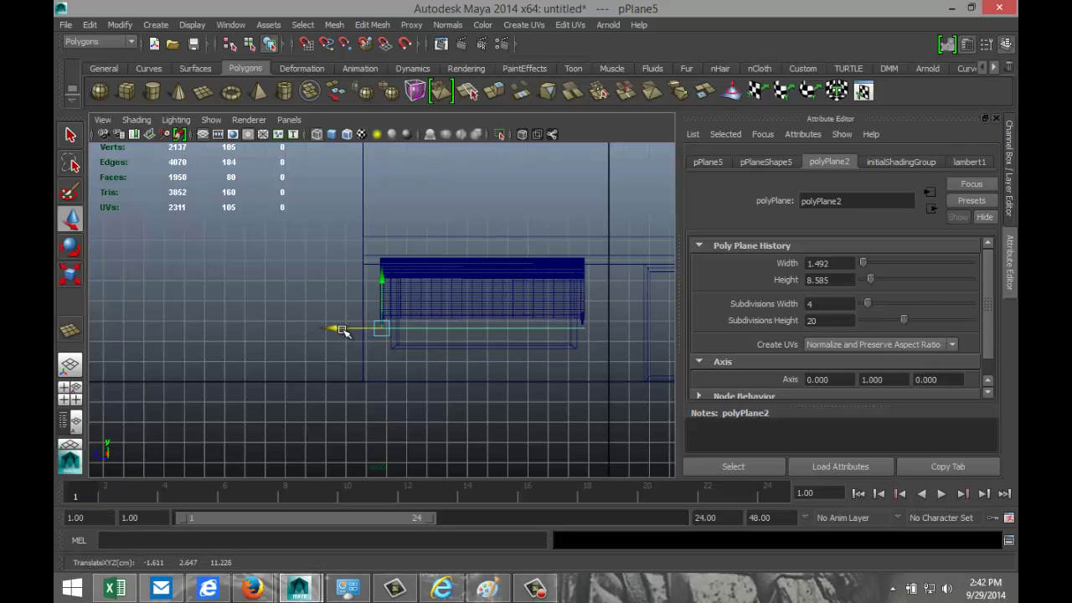
Step: Stand the plane upright in the perspective view by setting its Z rotation to -90 degrees
{"action": "left_click", "coordinate": [76, 393]}
{"action": "key", "text": "space"}
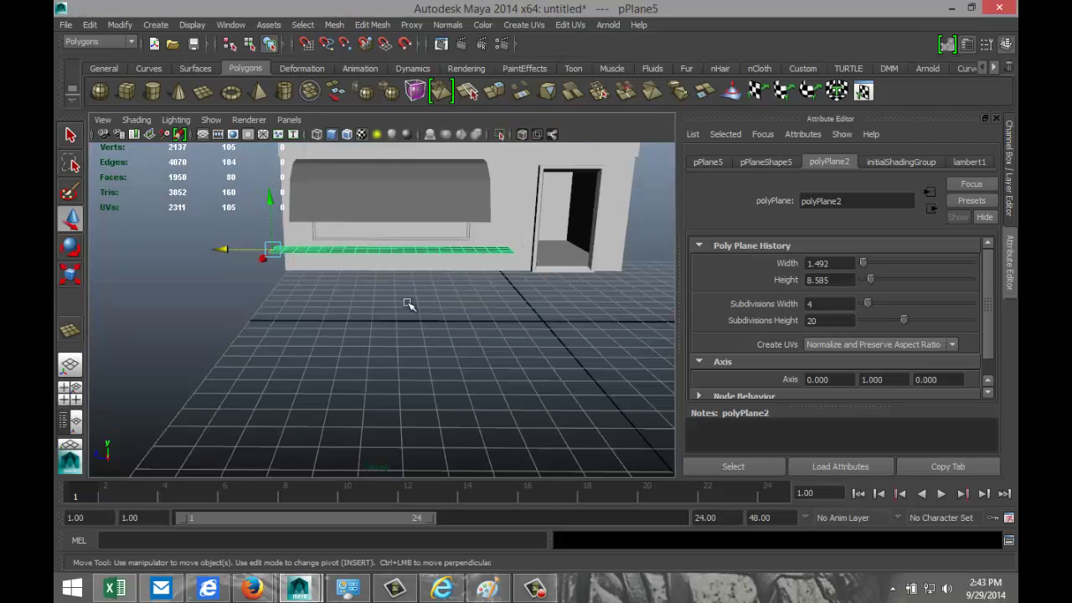
{"action": "left_click_drag", "start_coordinate": [412, 301], "coordinate": [459, 329], "text": "alt"}
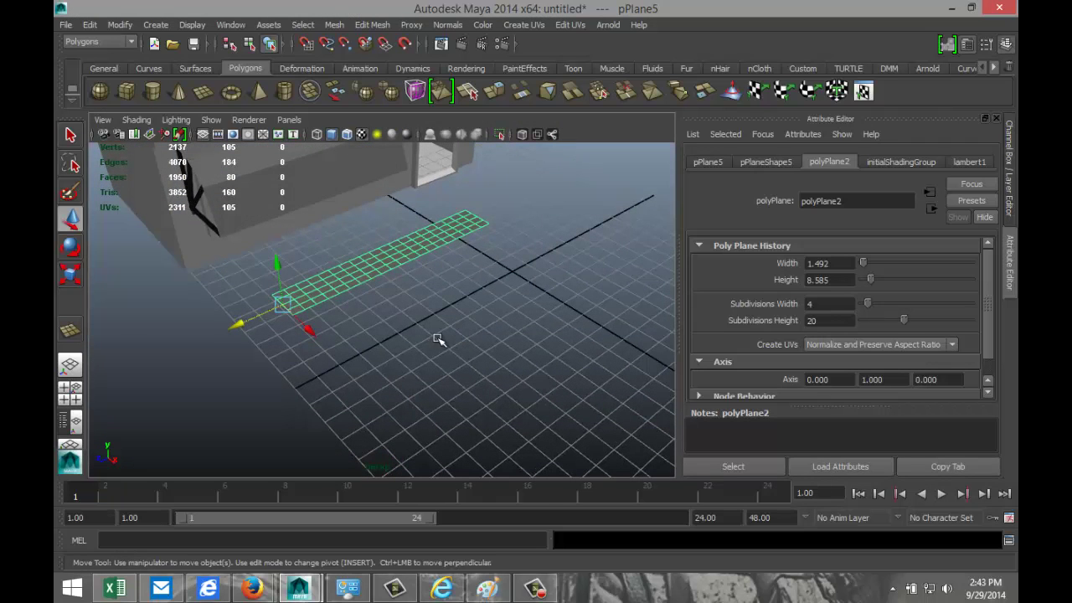
{"action": "key", "text": "e"}
{"action": "left_click_drag", "start_coordinate": [287, 284], "coordinate": [302, 364]}
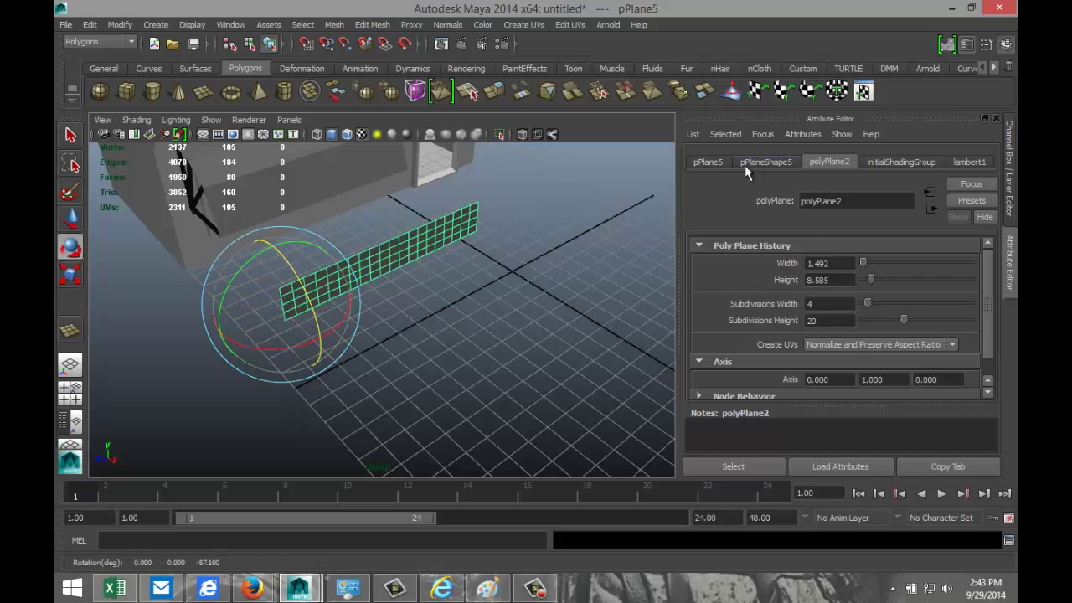
{"action": "left_click", "coordinate": [718, 162]}
{"action": "left_click", "coordinate": [960, 281]}
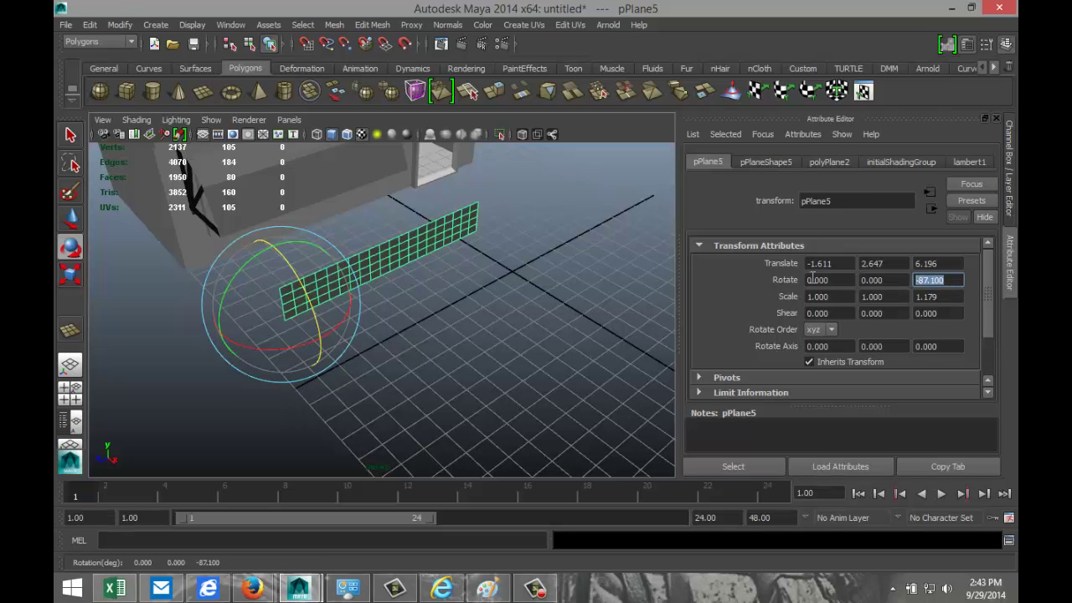
{"action": "type", "text": "-90"}
{"action": "key", "text": "Return"}
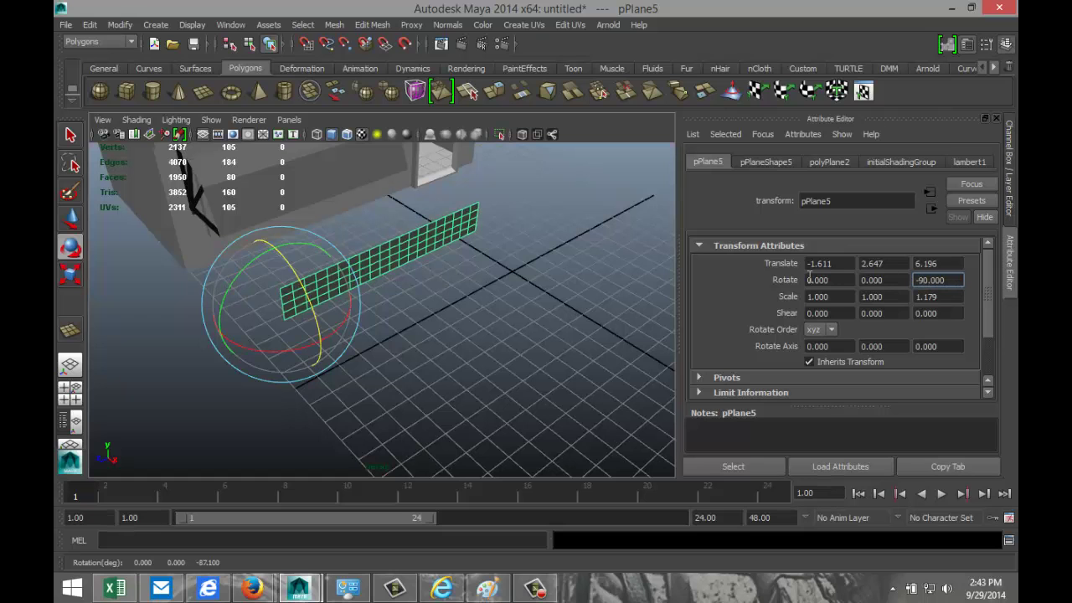
Step: Move the upright plane to about -6.384 in X, bringing it to the awning's front edge
{"action": "left_click_drag", "start_coordinate": [421, 309], "coordinate": [505, 290], "text": "alt"}
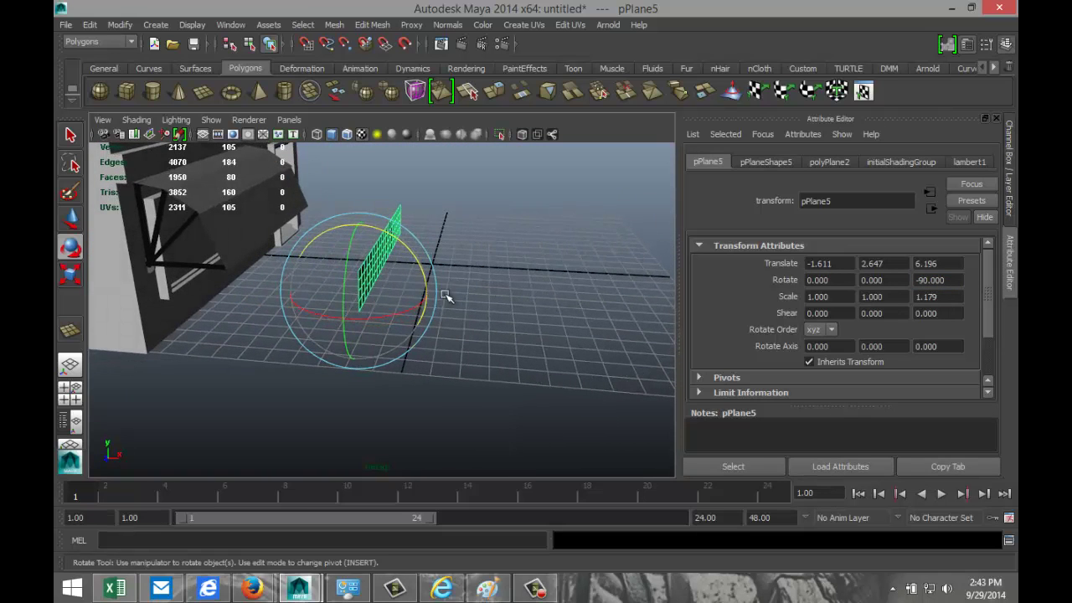
{"action": "key", "text": "w"}
{"action": "left_click_drag", "start_coordinate": [411, 294], "coordinate": [275, 301]}
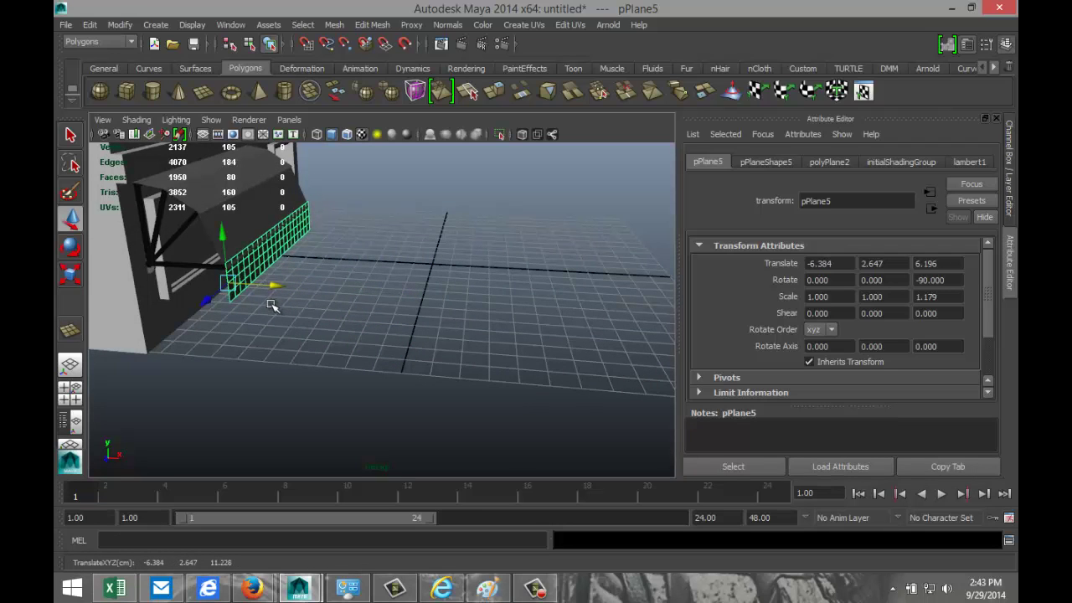
Step: In the side view, position the plane at about 2.414 in Y and 6.237 in Z, aligning it with the awning's lower edge and end
{"action": "key", "text": "space"}
{"action": "key", "text": "space"}
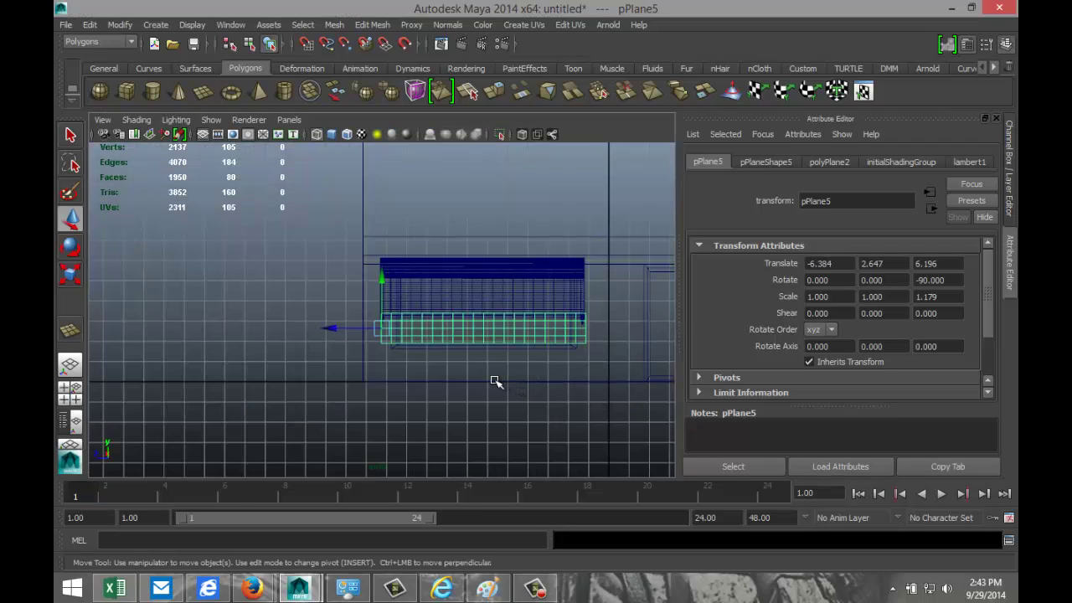
{"action": "key", "text": "f"}
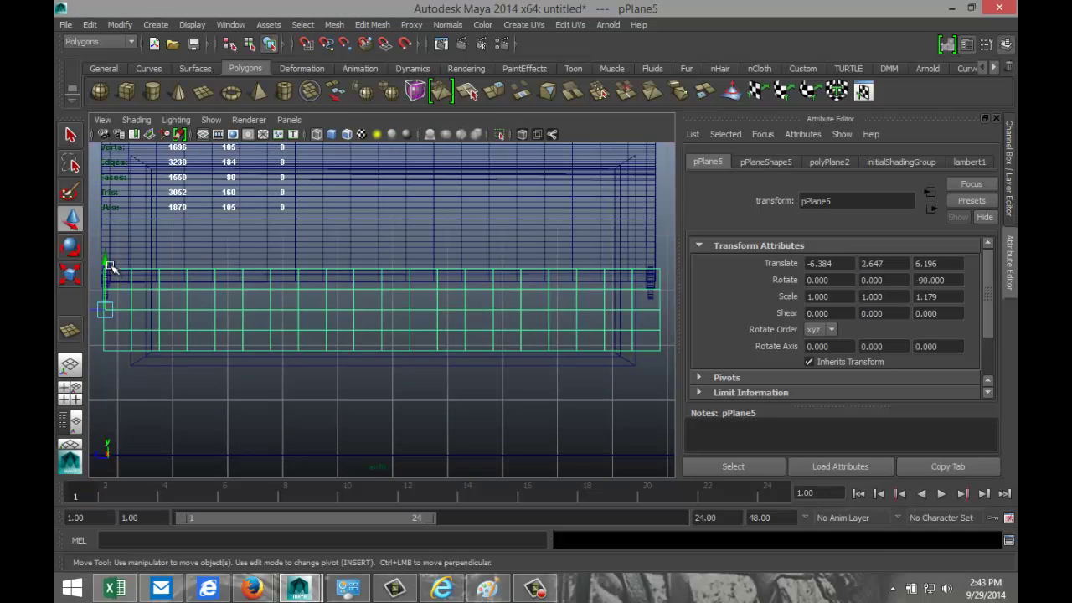
{"action": "left_click_drag", "start_coordinate": [104, 262], "coordinate": [101, 276]}
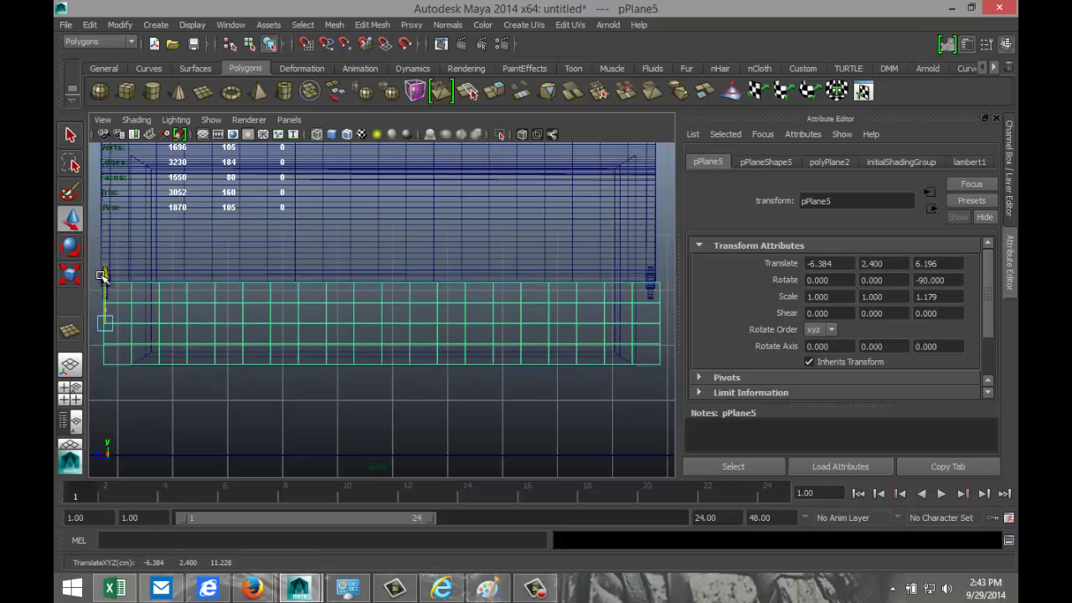
{"action": "left_click_drag", "start_coordinate": [101, 277], "coordinate": [101, 276]}
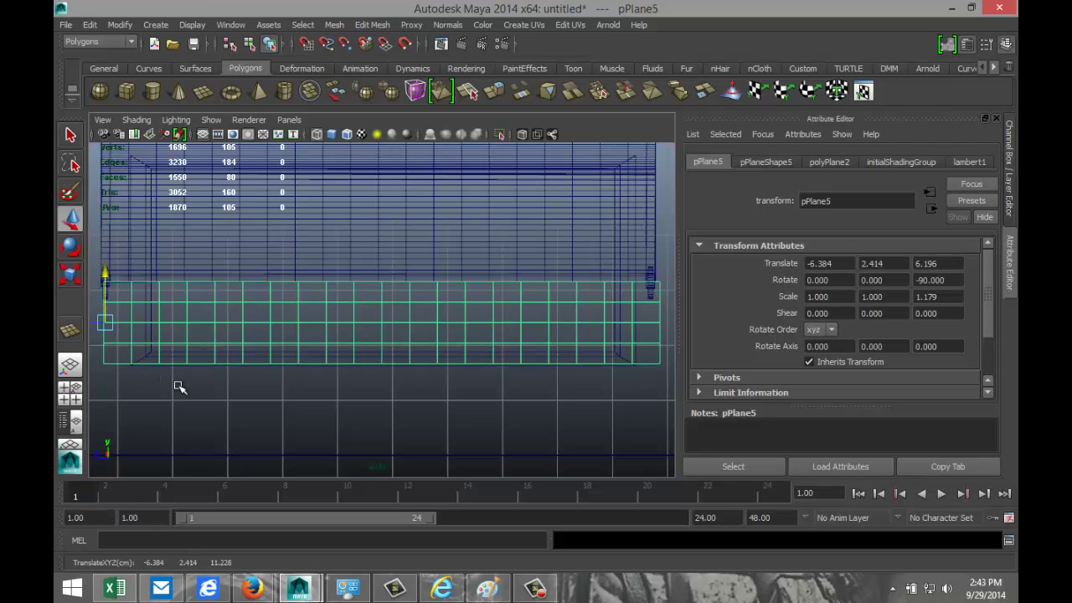
{"action": "middle_click_drag", "start_coordinate": [180, 387], "coordinate": [226, 375], "text": "alt"}
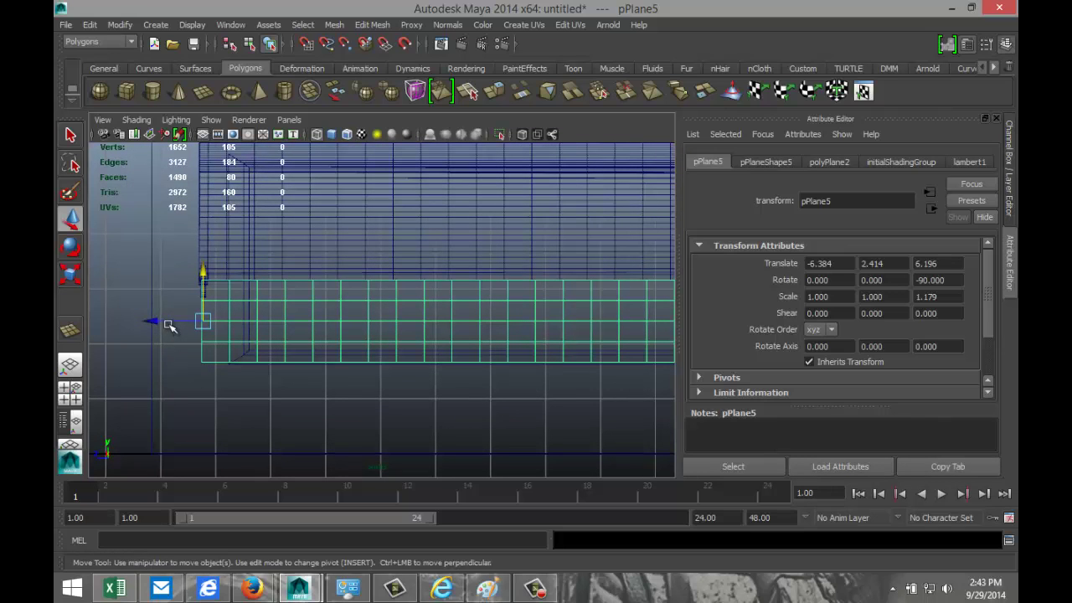
{"action": "left_click_drag", "start_coordinate": [170, 326], "coordinate": [169, 325]}
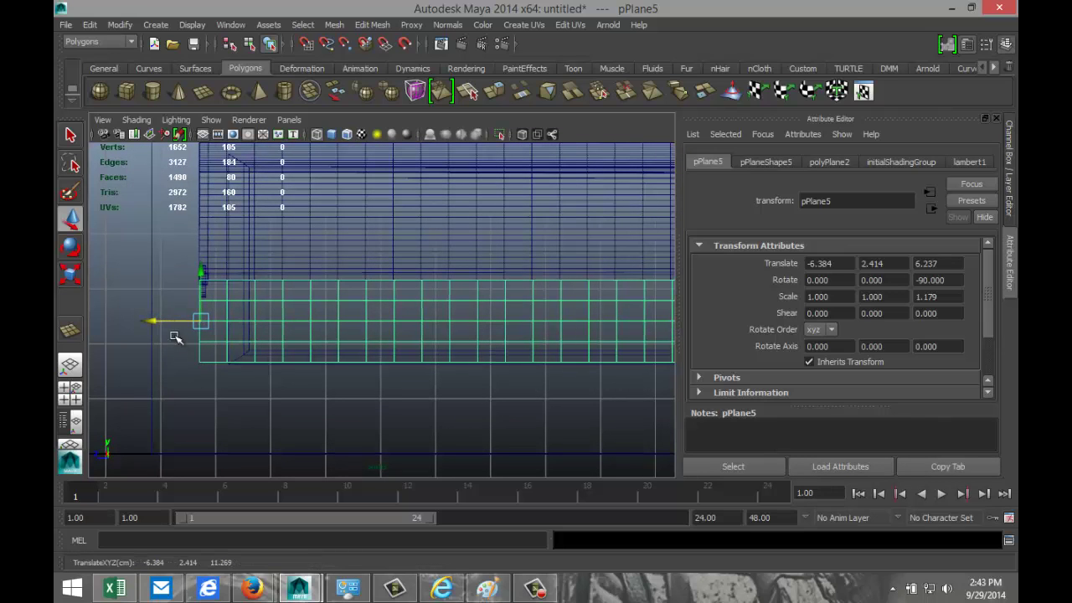
Step: Switch the plane to vertex editing with its full length in view
{"action": "middle_click_drag", "start_coordinate": [541, 381], "coordinate": [468, 386], "text": "alt"}
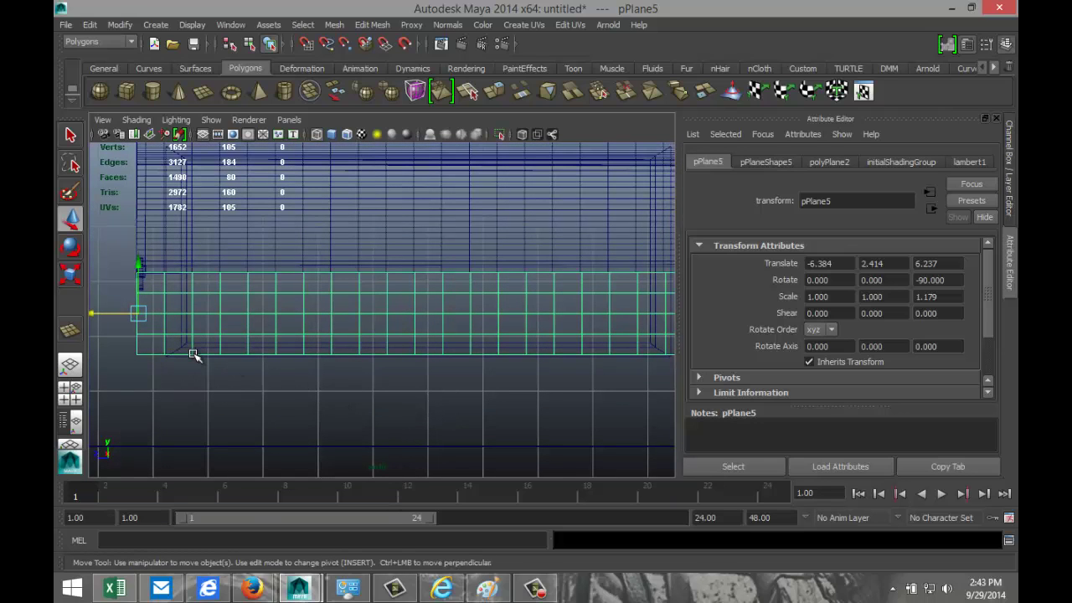
{"action": "right_click_drag", "start_coordinate": [193, 356], "coordinate": [144, 294]}
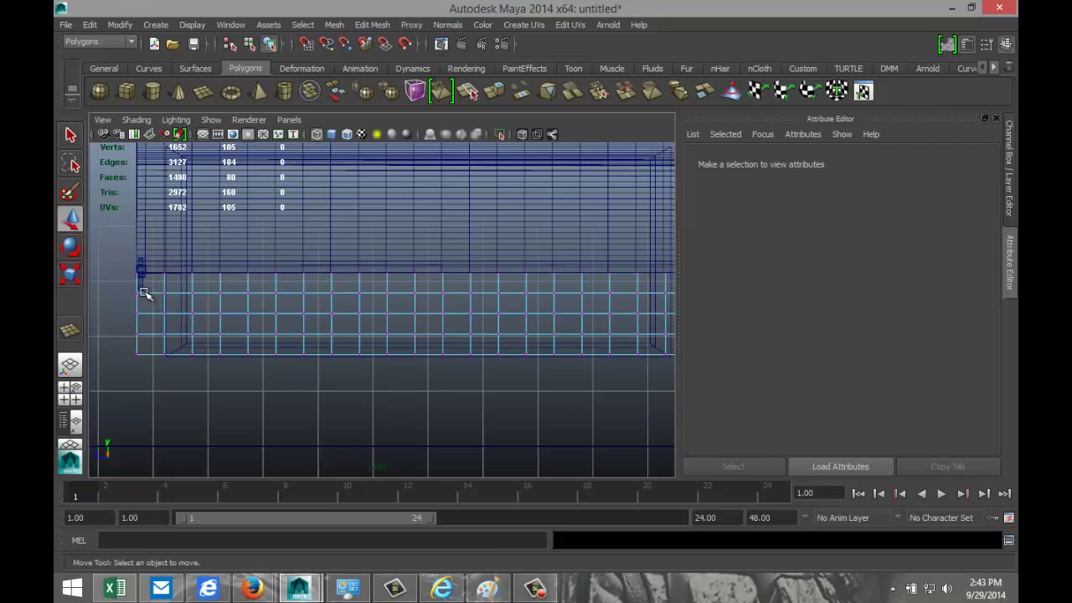
{"action": "key", "text": "f"}
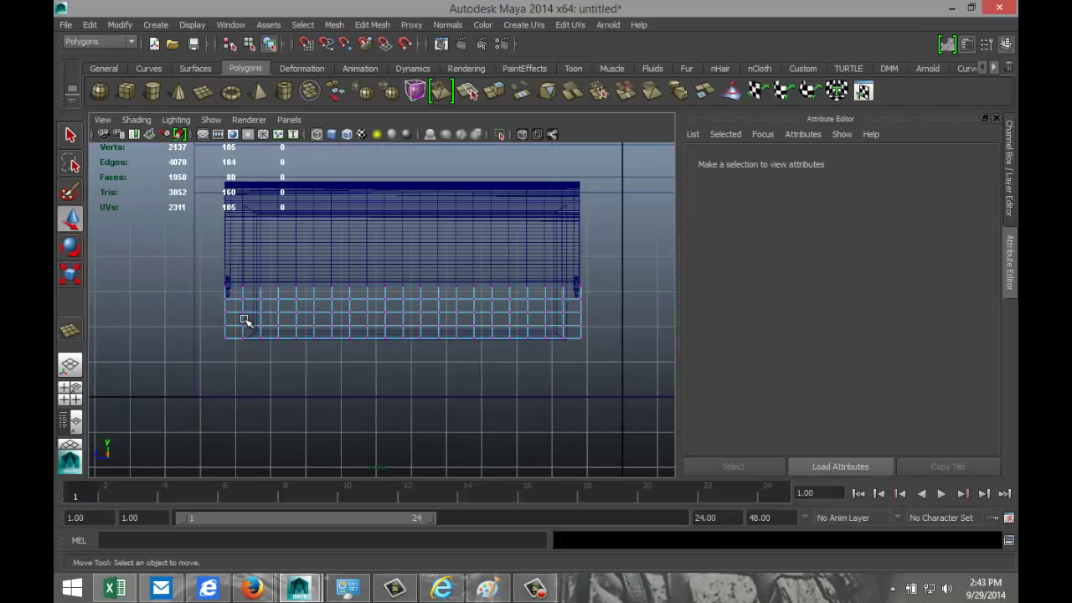
{"action": "left_click_drag", "start_coordinate": [251, 320], "coordinate": [275, 359]}
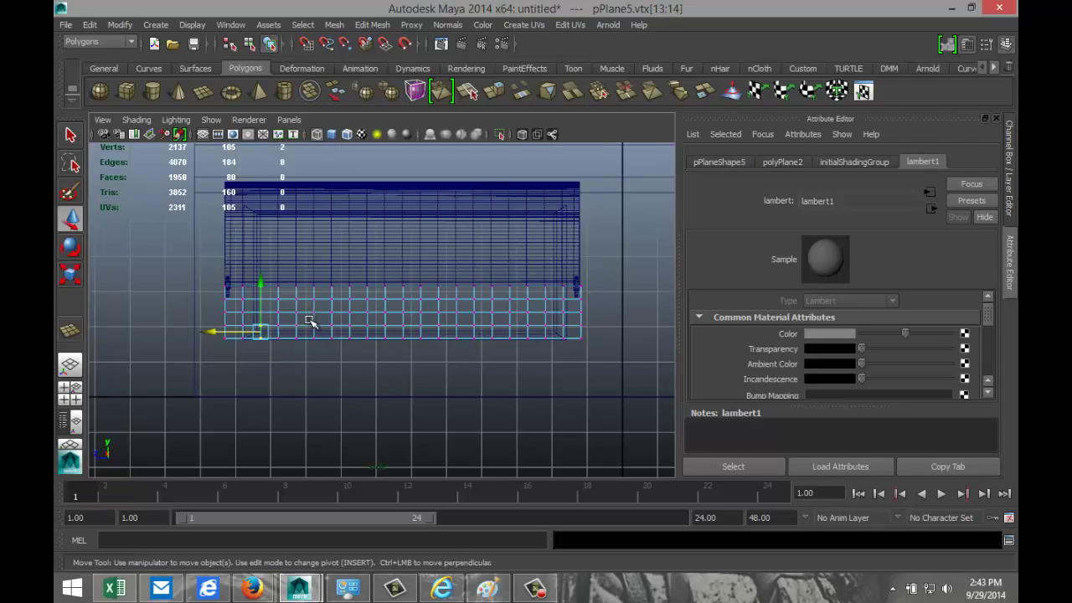
{"action": "left_click_drag", "start_coordinate": [310, 323], "coordinate": [540, 360], "text": "shift"}
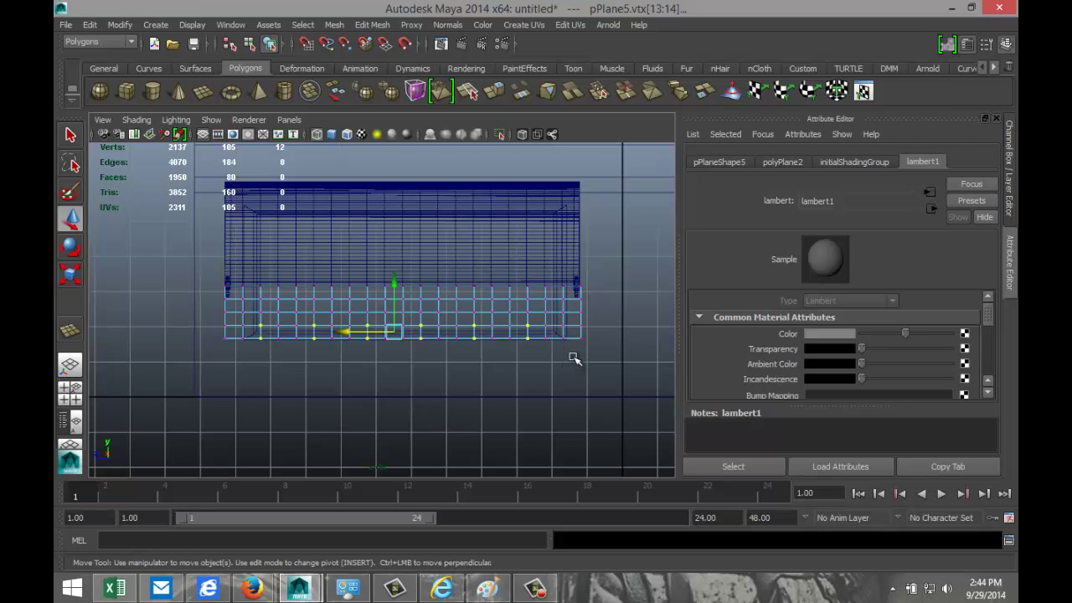
{"action": "left_click", "coordinate": [479, 394]}
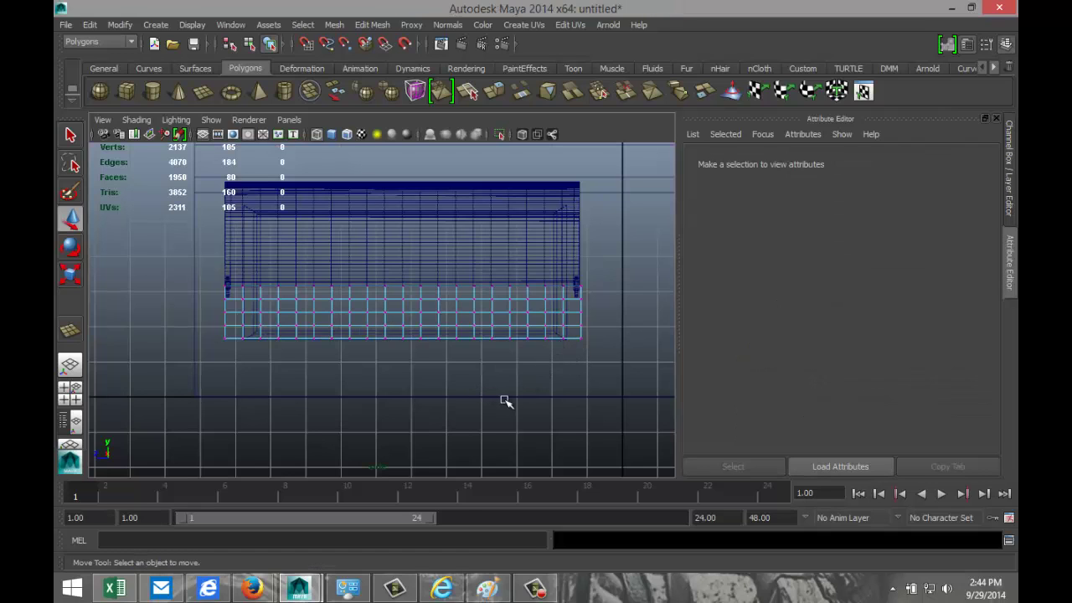
Step: Select alternating vertex pairs in the plane's two lowest rows, leaving out the middle pair, and raise them to about 2.108 in Y for a zigzag edge
{"action": "scroll", "coordinate": [526, 401], "scroll_direction": "up", "scroll_amount": 1}
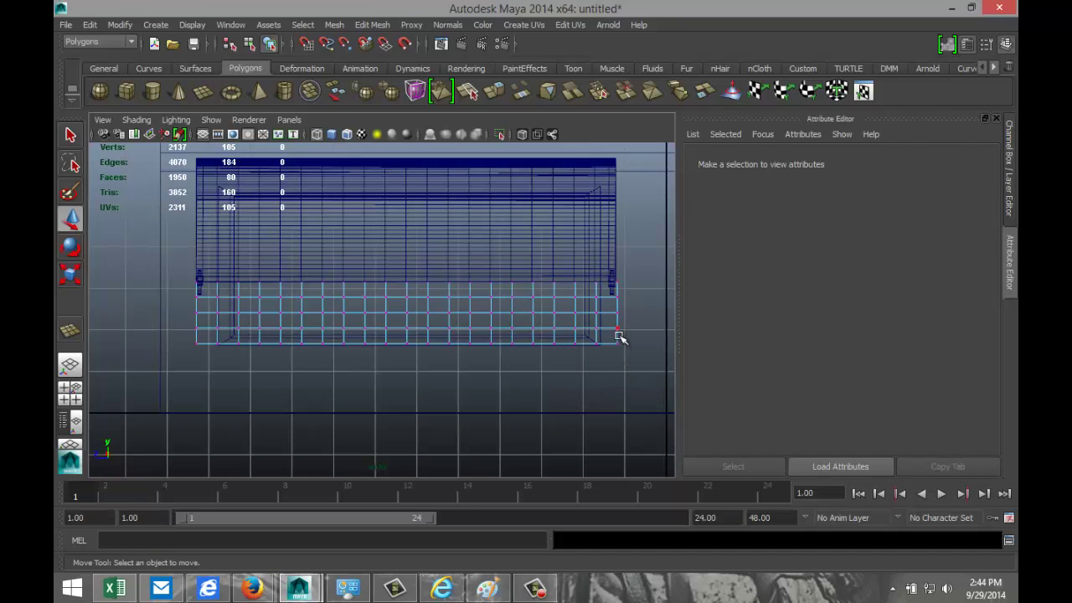
{"action": "left_click_drag", "start_coordinate": [572, 324], "coordinate": [584, 365]}
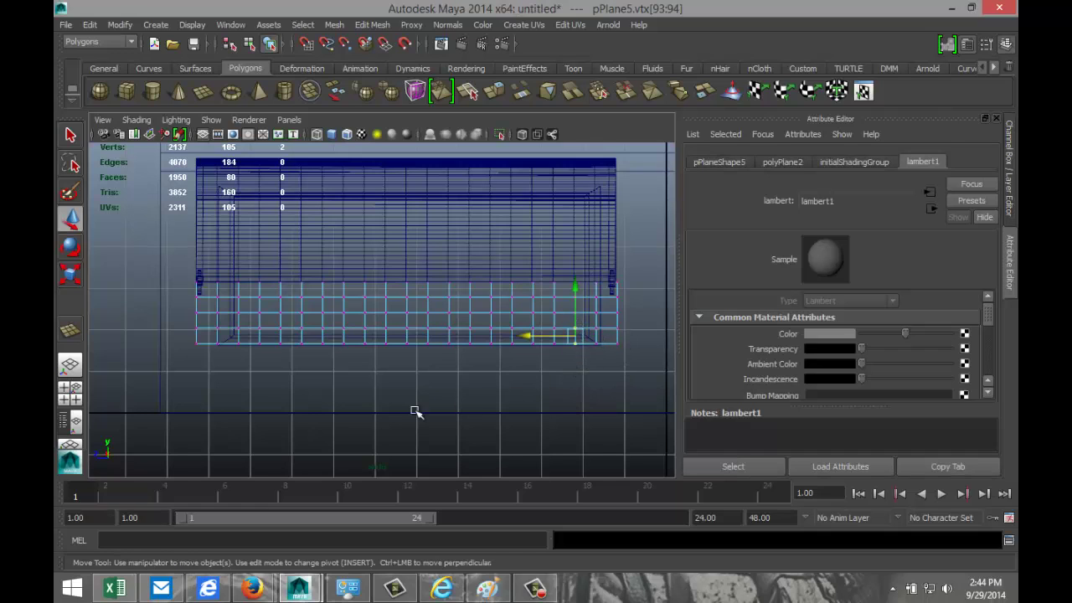
{"action": "left_click_drag", "start_coordinate": [235, 329], "coordinate": [243, 362], "text": "shift"}
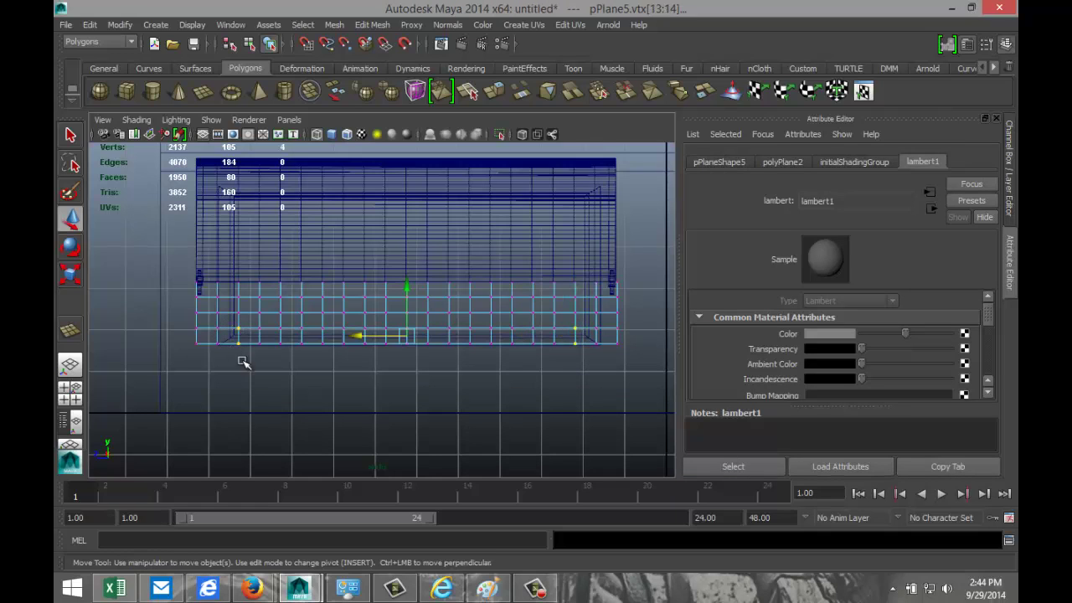
{"action": "left_click_drag", "start_coordinate": [278, 325], "coordinate": [307, 369], "text": "shift"}
{"action": "left_click_drag", "start_coordinate": [527, 320], "coordinate": [546, 367], "text": "shift"}
{"action": "left_click_drag", "start_coordinate": [312, 324], "coordinate": [368, 373], "text": "shift"}
{"action": "left_click_drag", "start_coordinate": [493, 325], "coordinate": [496, 368], "text": "shift"}
{"action": "left_click_drag", "start_coordinate": [357, 320], "coordinate": [397, 373], "text": "shift"}
{"action": "left_click_drag", "start_coordinate": [441, 321], "coordinate": [458, 374], "text": "shift"}
{"action": "left_click_drag", "start_coordinate": [407, 287], "coordinate": [408, 282]}
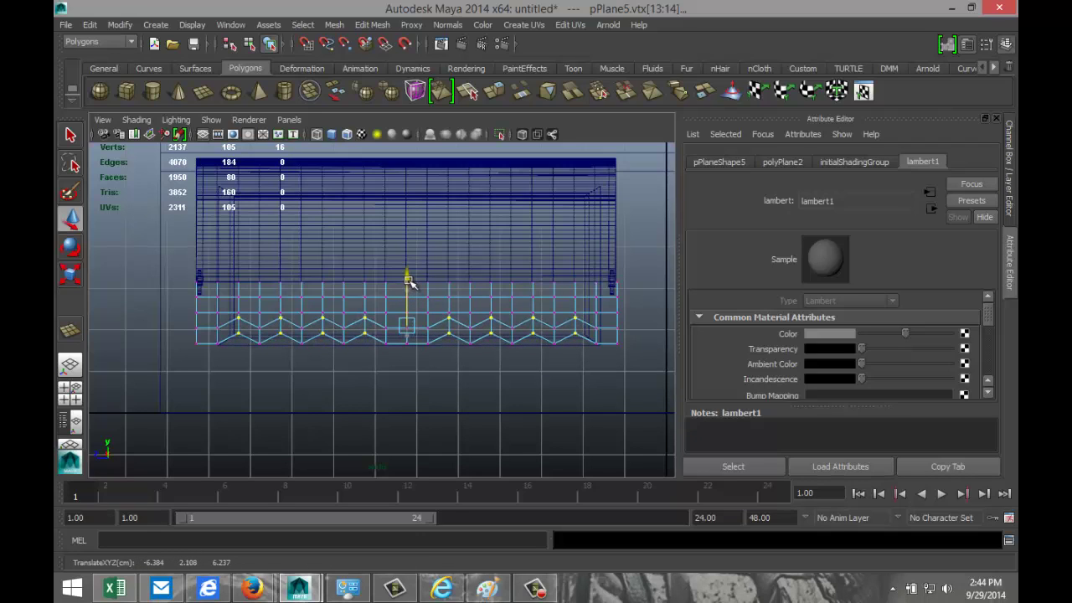
Step: Raise the middle vertex pair of the plane's two lowest rows to about 2.089 in Y, completing the zigzag
{"action": "left_click", "coordinate": [380, 407]}
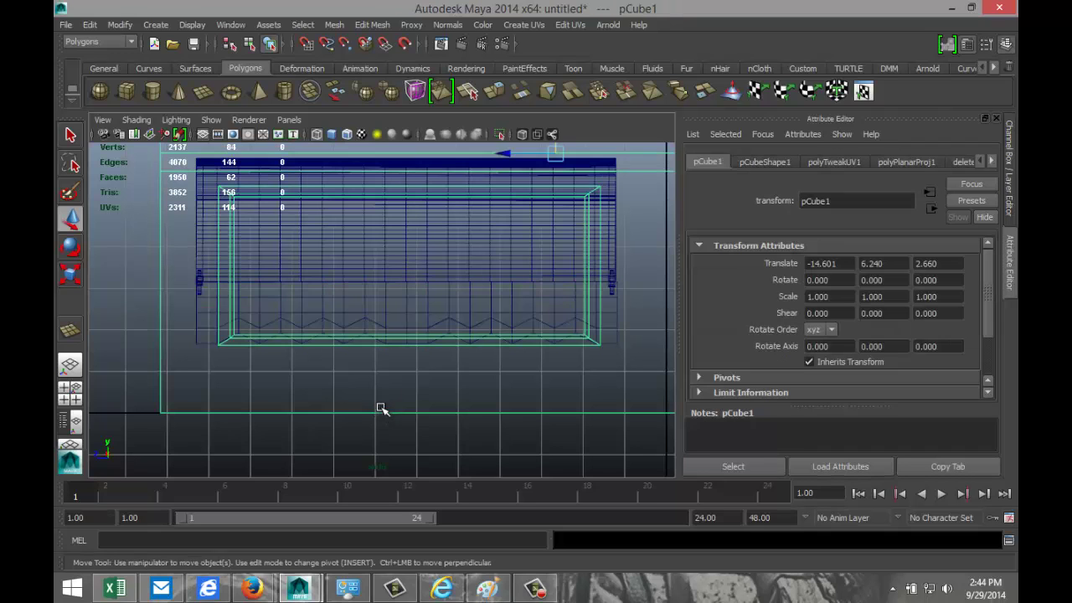
{"action": "left_click", "coordinate": [402, 318]}
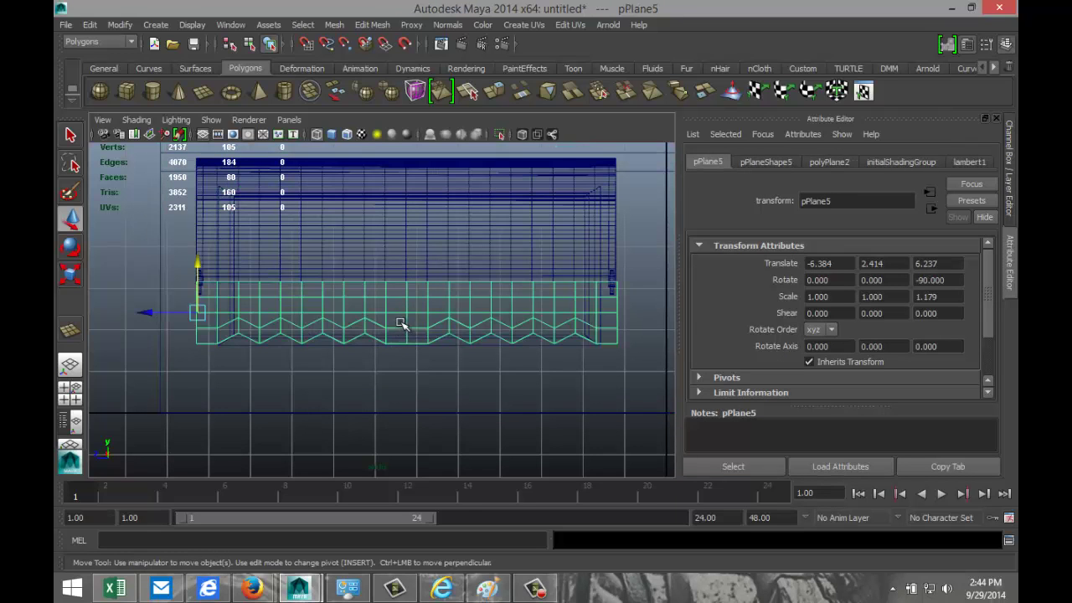
{"action": "right_click_drag", "start_coordinate": [406, 328], "coordinate": [348, 295]}
{"action": "left_click", "coordinate": [404, 327]}
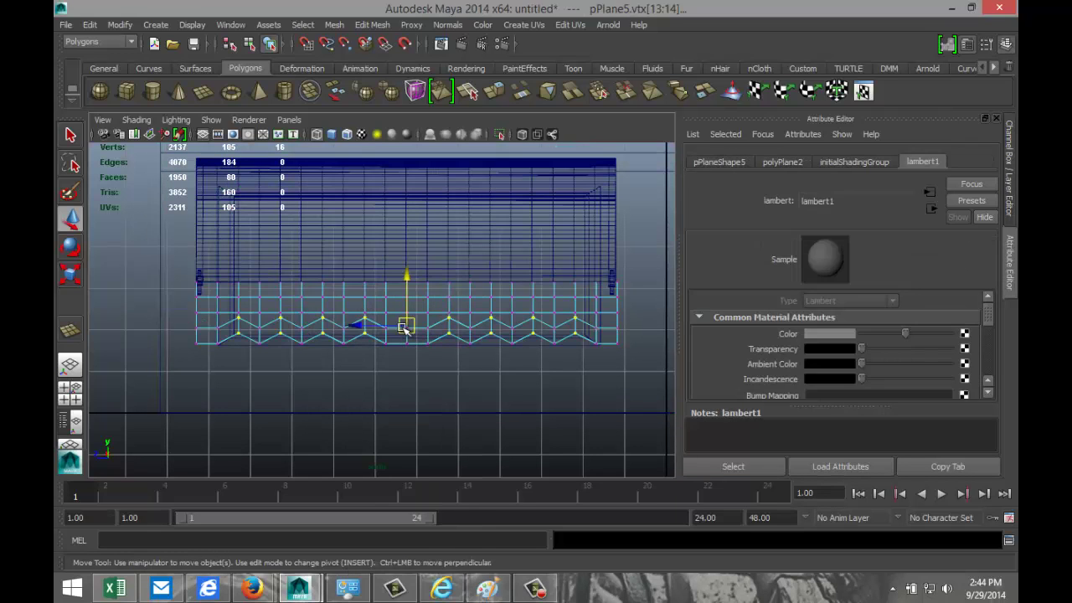
{"action": "left_click_drag", "start_coordinate": [394, 331], "coordinate": [424, 360]}
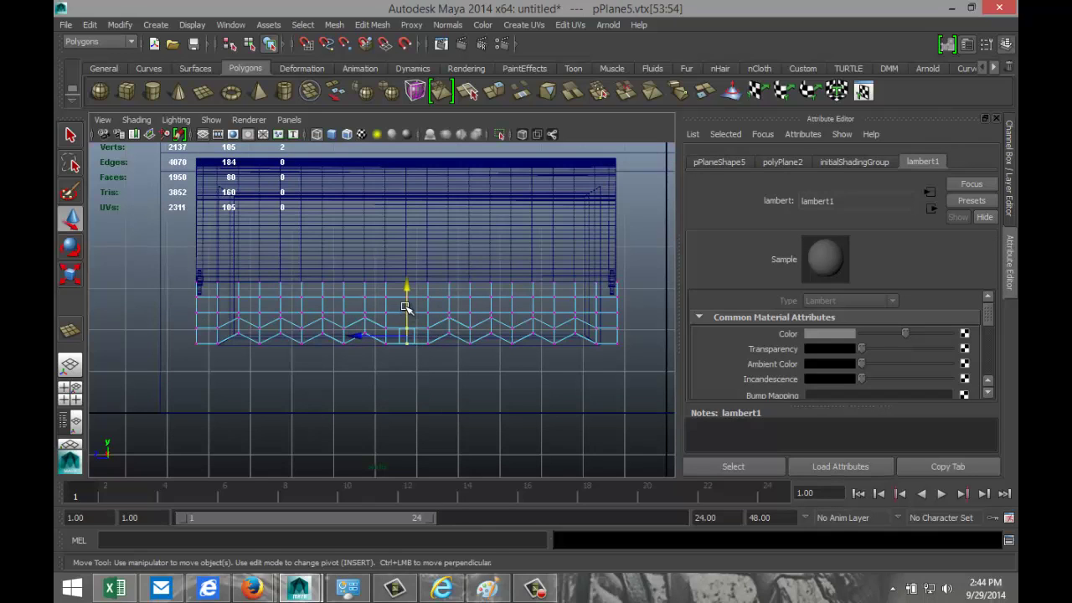
{"action": "left_click_drag", "start_coordinate": [409, 318], "coordinate": [407, 295]}
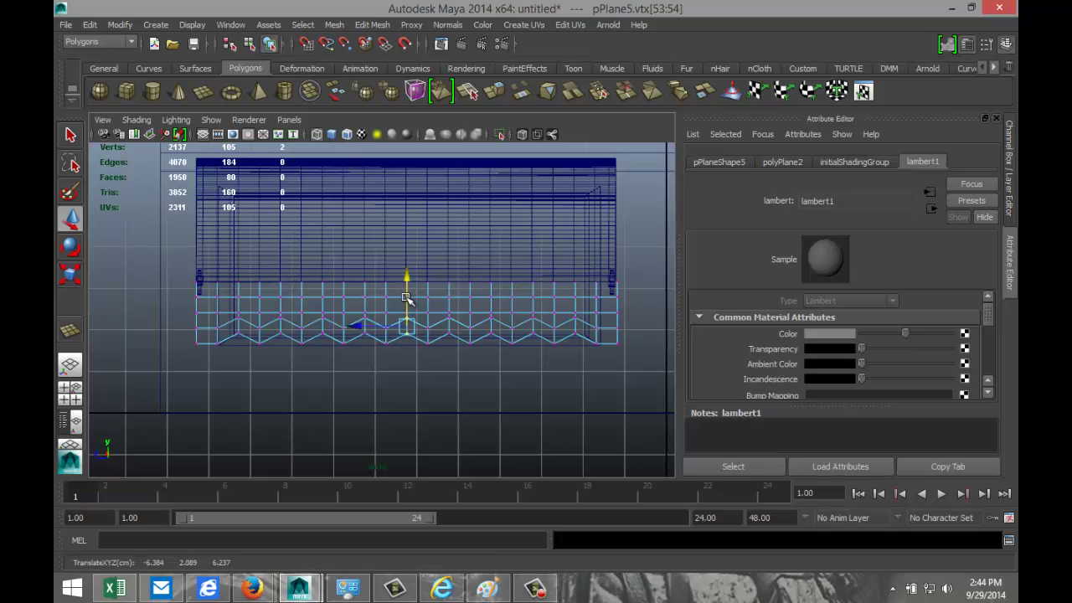
Step: In the perspective view, delete the faces in the plane's two upper rows, keeping only the zigzag strip
{"action": "left_click", "coordinate": [69, 390]}
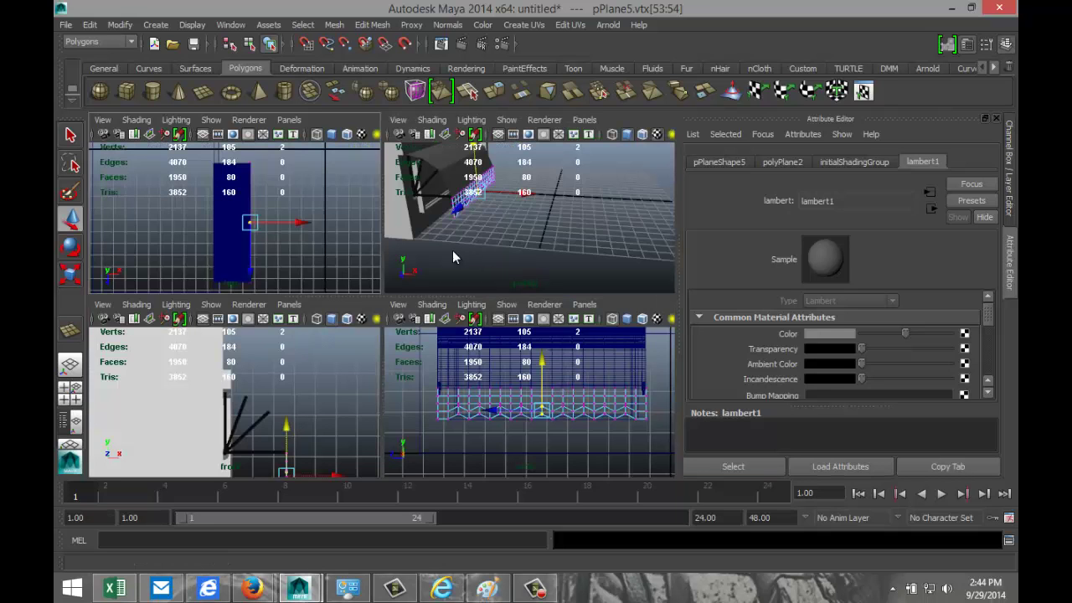
{"action": "key", "text": "space"}
{"action": "left_click_drag", "start_coordinate": [427, 296], "coordinate": [383, 376], "text": "alt"}
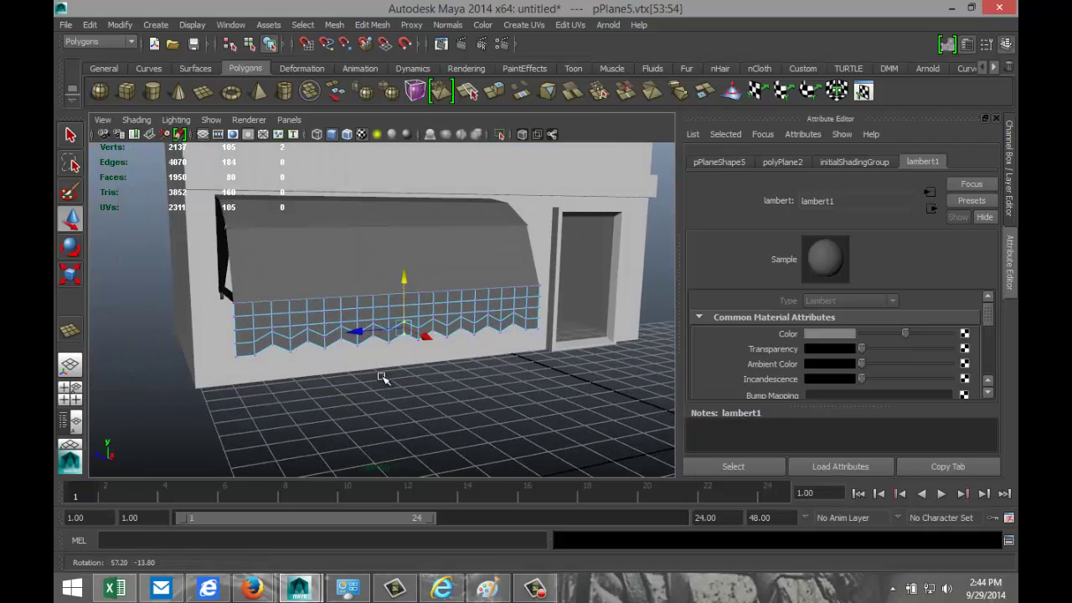
{"action": "left_click", "coordinate": [248, 322]}
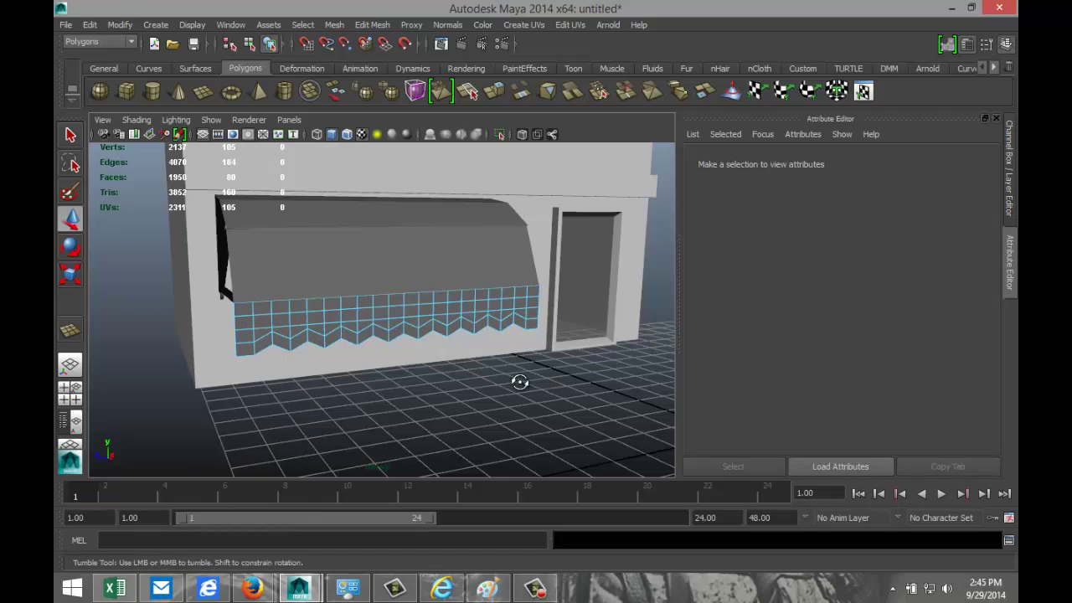
{"action": "left_click_drag", "start_coordinate": [519, 382], "coordinate": [460, 364], "text": "alt"}
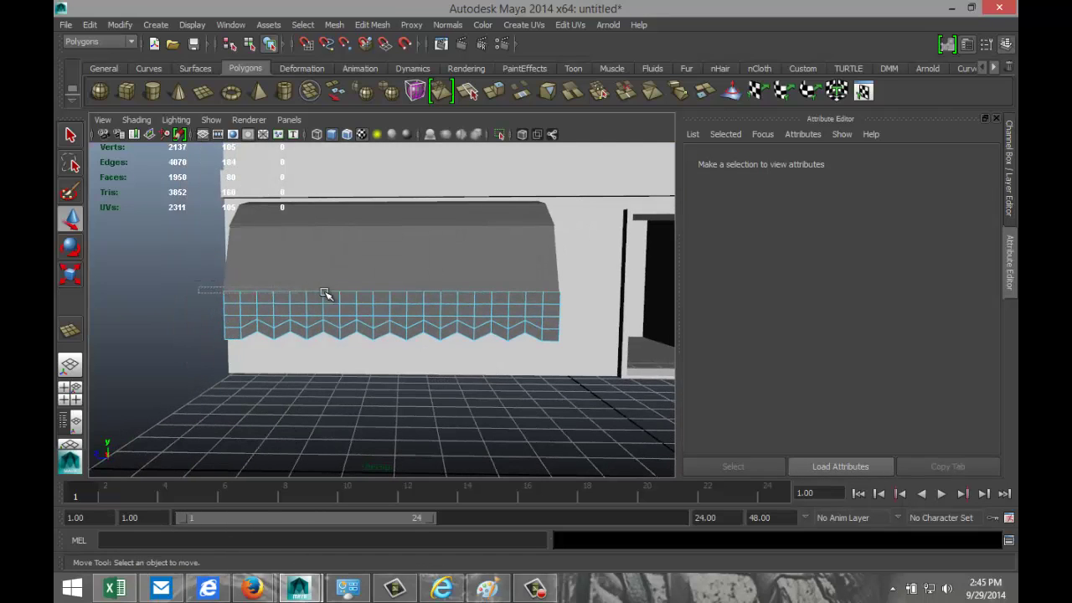
{"action": "left_click_drag", "start_coordinate": [325, 294], "coordinate": [581, 328]}
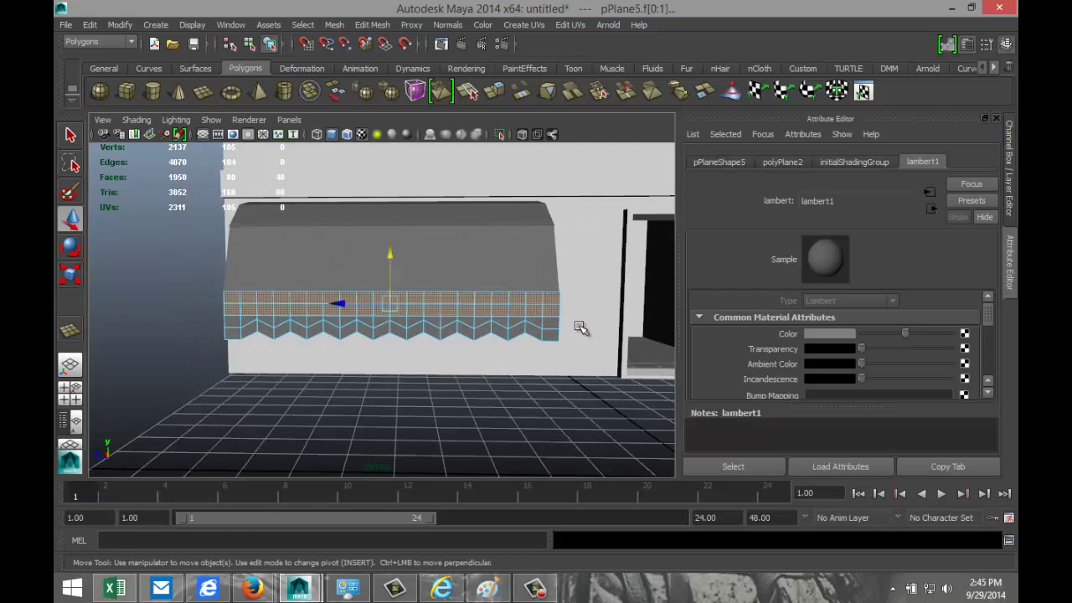
{"action": "key", "text": "Delete"}
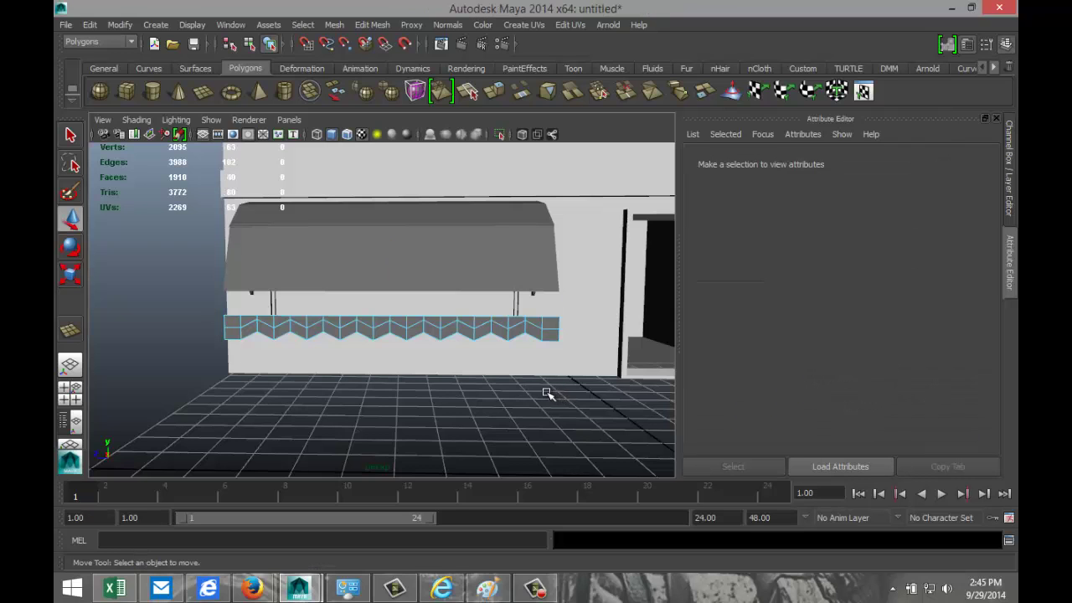
Step: Return the zigzag strip to object mode and raise it to 3.184 in Y, meeting the awning's lower front edge
{"action": "right_click_drag", "start_coordinate": [387, 287], "coordinate": [452, 270]}
{"action": "left_click", "coordinate": [444, 326]}
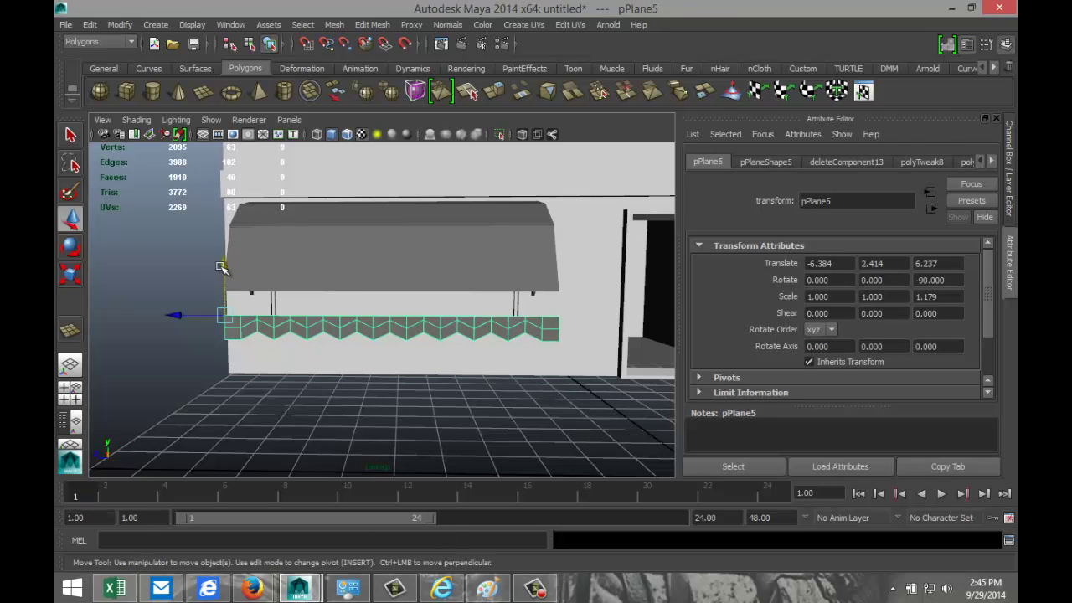
{"action": "left_click_drag", "start_coordinate": [222, 266], "coordinate": [222, 241]}
{"action": "left_click_drag", "start_coordinate": [172, 363], "coordinate": [456, 342], "text": "alt"}
{"action": "scroll", "coordinate": [498, 361], "scroll_direction": "up", "scroll_amount": 3}
{"action": "left_click", "coordinate": [386, 276], "text": "shift"}
{"action": "right_click_drag", "start_coordinate": [390, 284], "coordinate": [398, 335], "text": "shift"}
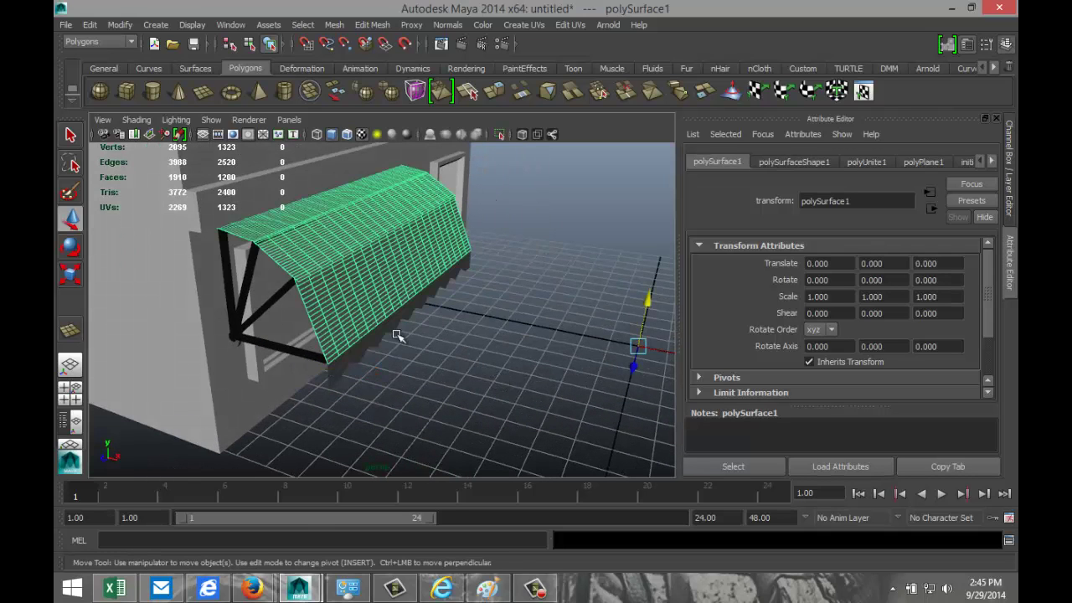
{"action": "key", "text": "ctrl+z"}
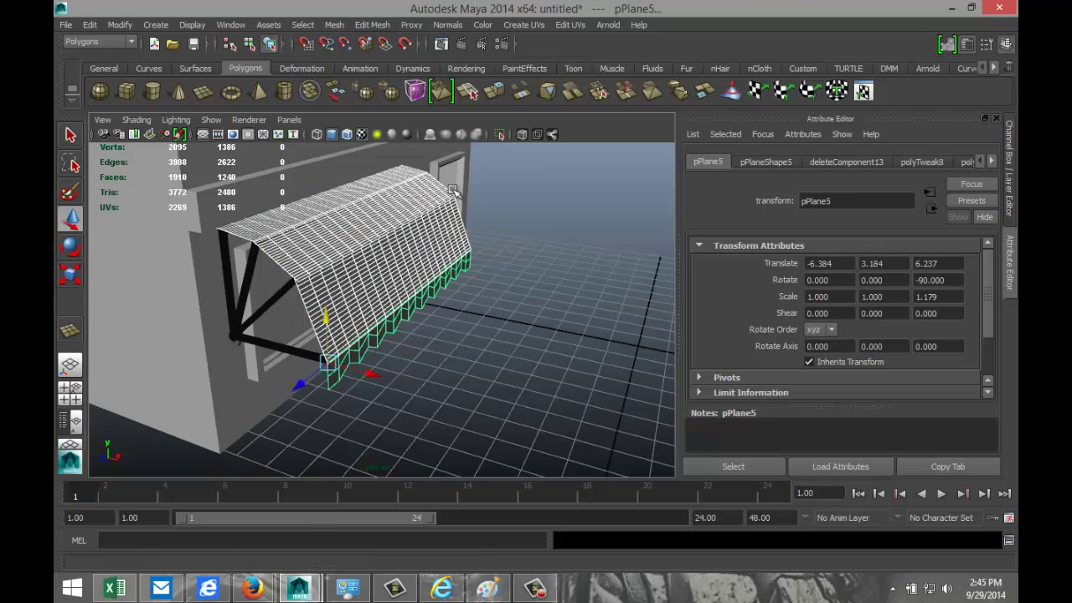
Step: Select only the zigzag valance strip and apply Smooth to it
{"action": "left_click", "coordinate": [416, 304]}
{"action": "left_click", "coordinate": [419, 307]}
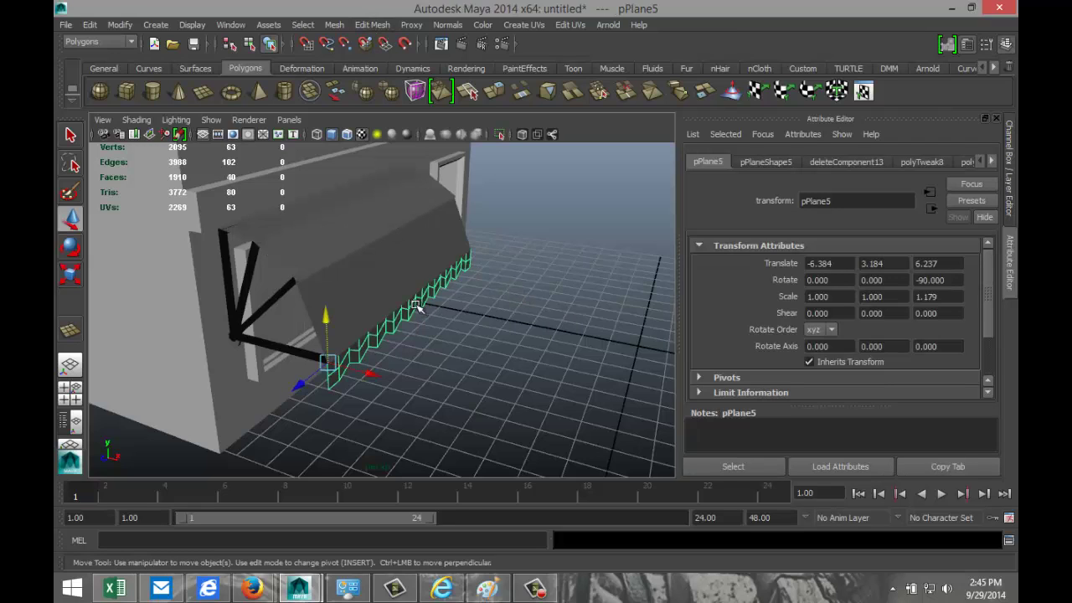
{"action": "right_click_drag", "start_coordinate": [417, 306], "coordinate": [410, 369], "text": "shift"}
{"action": "left_click", "coordinate": [461, 378]}
Step: Combine the awning canopy and the zigzag valance into a single mesh
{"action": "left_click_drag", "start_coordinate": [504, 370], "coordinate": [477, 358], "text": "alt"}
{"action": "left_click", "coordinate": [326, 291]}
{"action": "key", "text": "Up"}
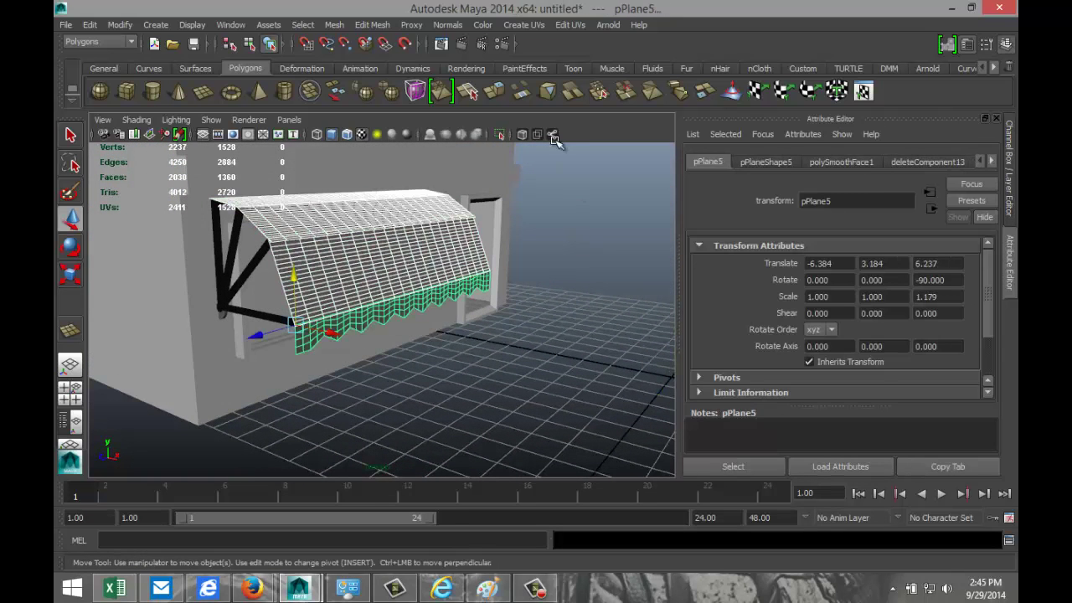
{"action": "left_click", "coordinate": [333, 25]}
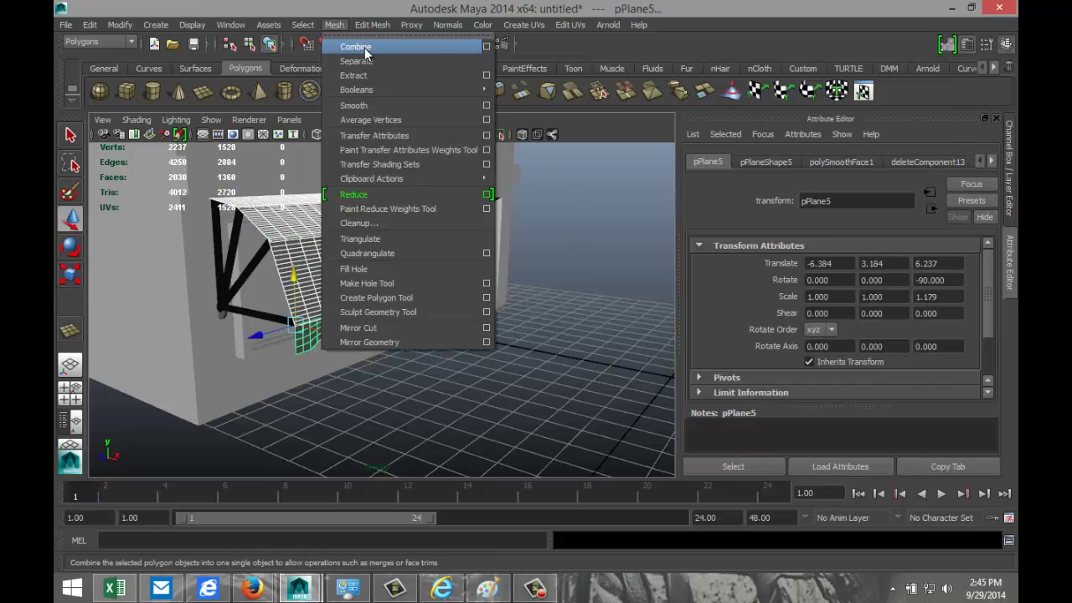
{"action": "left_click", "coordinate": [355, 49]}
{"action": "left_click", "coordinate": [463, 416]}
{"action": "left_click", "coordinate": [360, 269]}
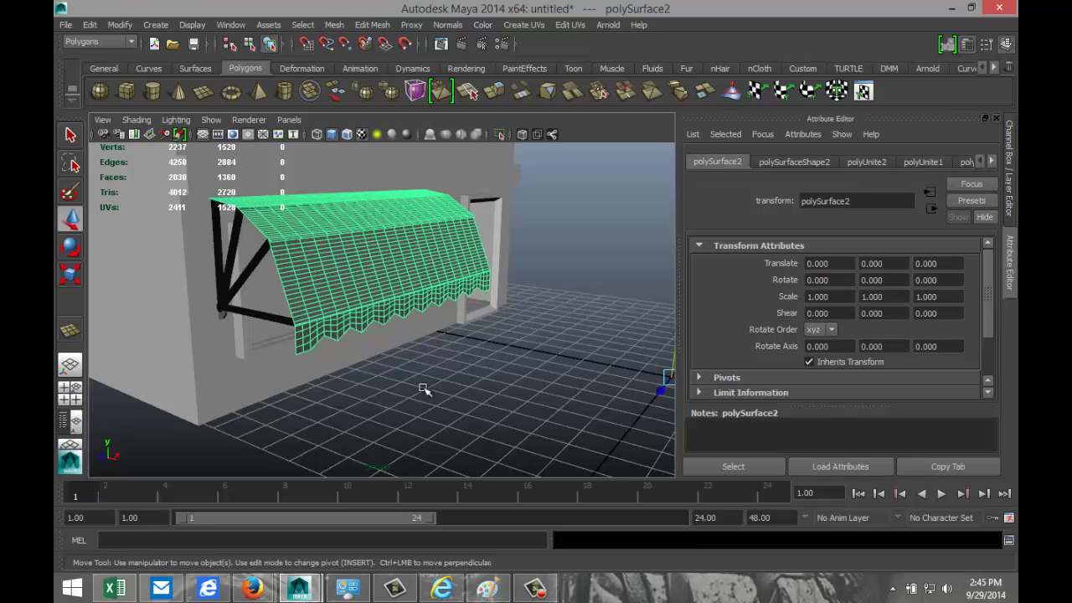
{"action": "left_click", "coordinate": [426, 392]}
{"action": "left_click", "coordinate": [371, 259]}
{"action": "left_click_drag", "start_coordinate": [383, 366], "coordinate": [428, 363], "text": "alt"}
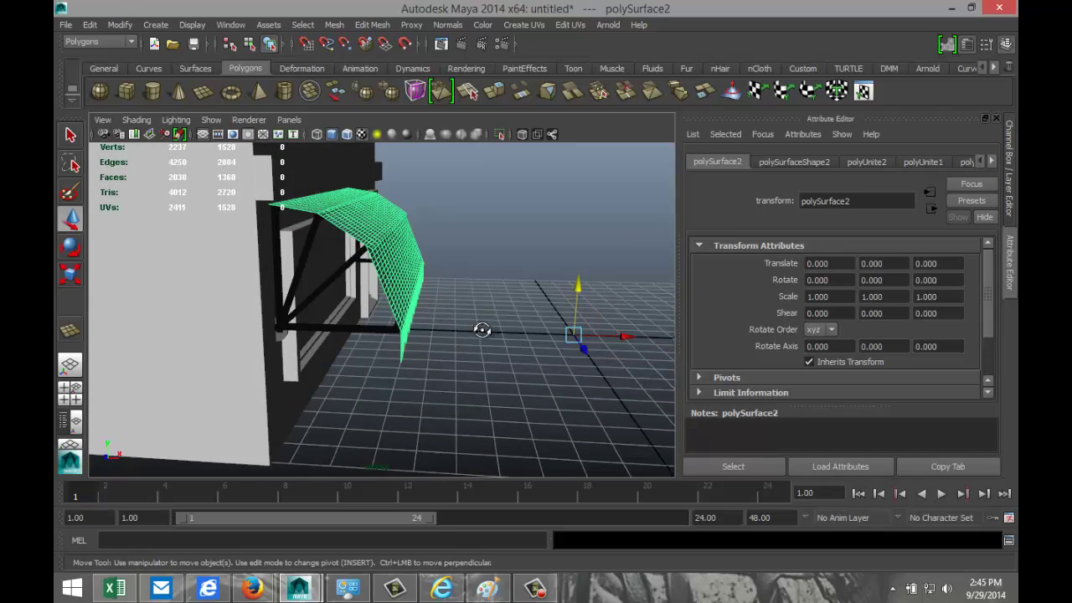
{"action": "left_click_drag", "start_coordinate": [478, 328], "coordinate": [523, 352], "text": "alt"}
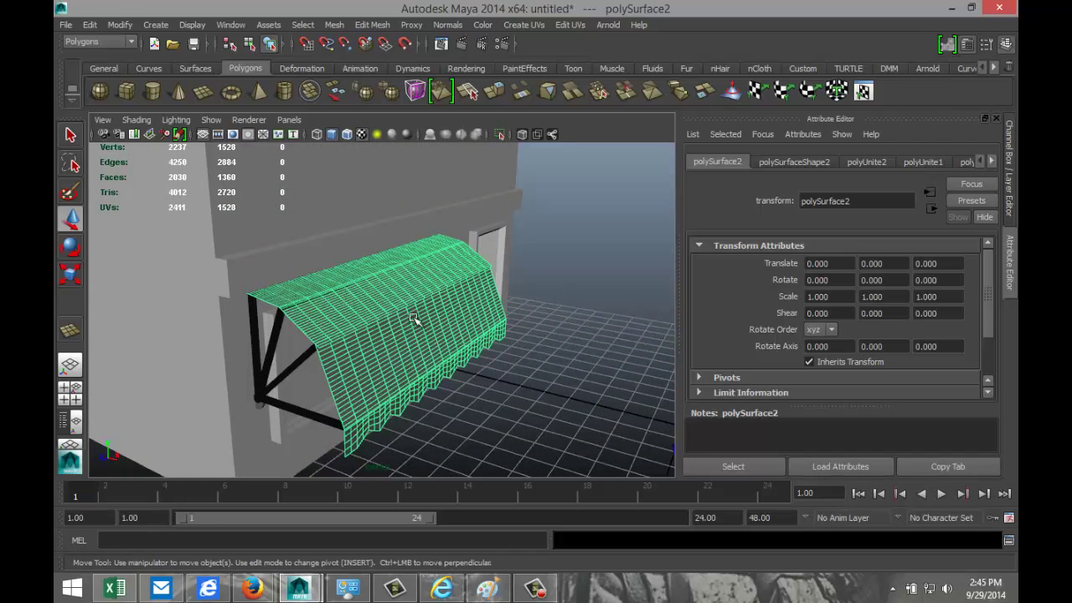
Step: Switch to the nDynamics menu set and turn the combined awning mesh into an nCloth
{"action": "left_click", "coordinate": [133, 43]}
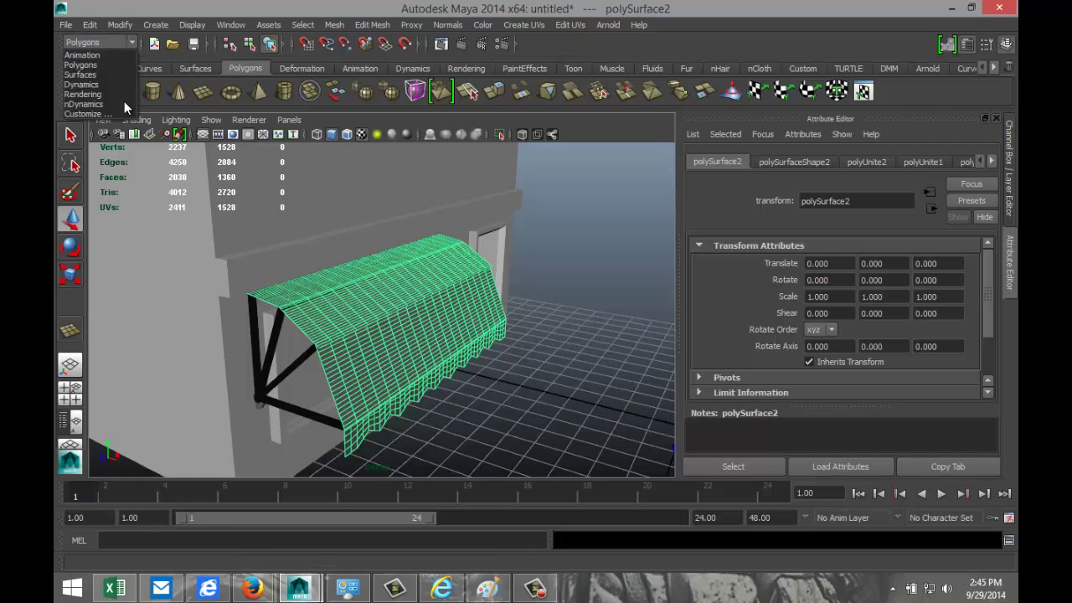
{"action": "left_click", "coordinate": [125, 106]}
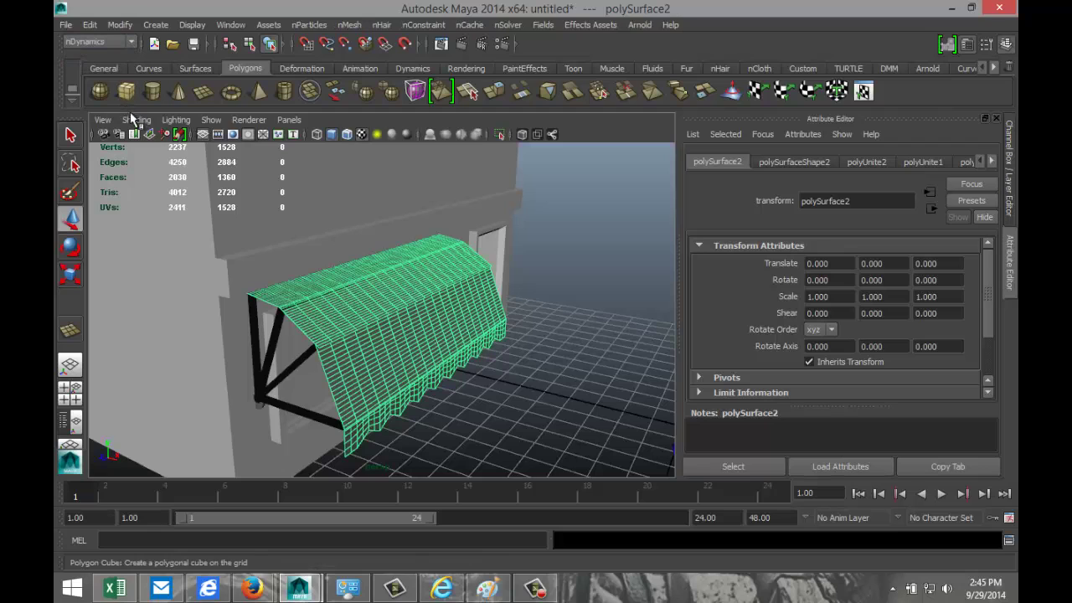
{"action": "left_click", "coordinate": [350, 25]}
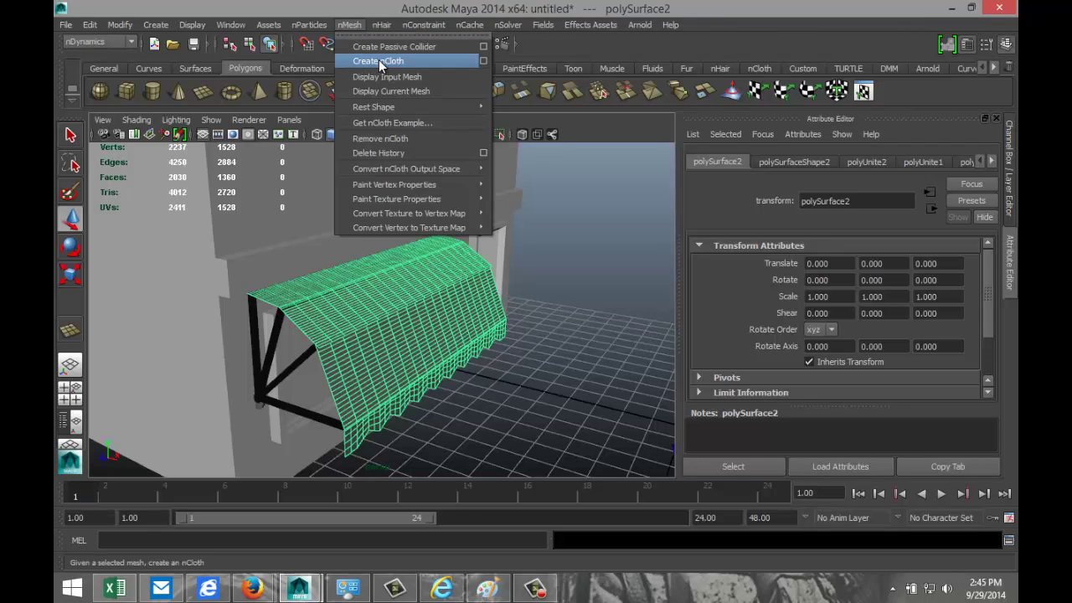
{"action": "left_click", "coordinate": [379, 60]}
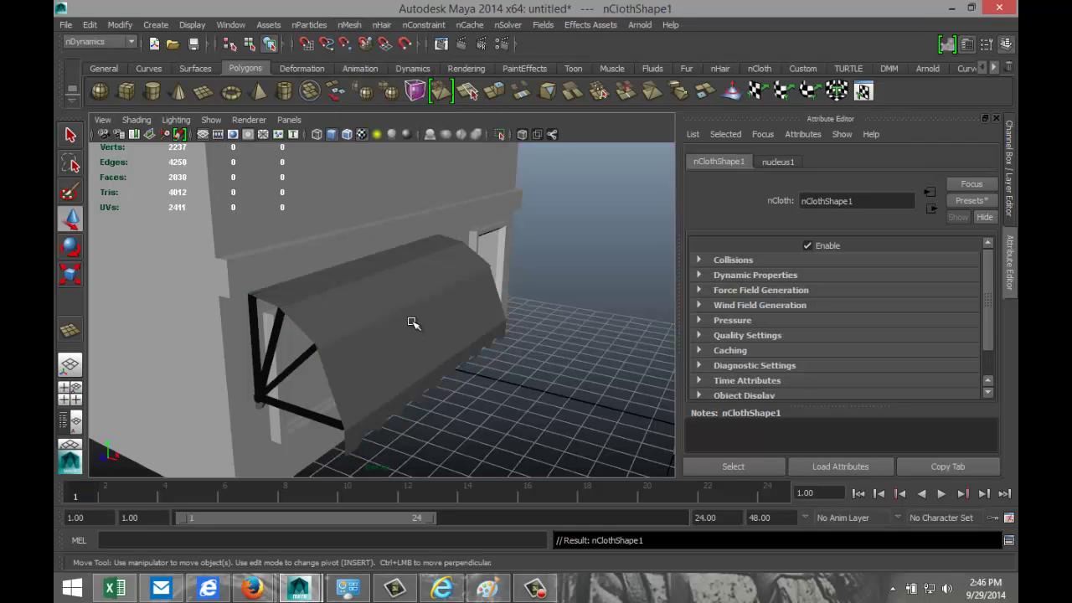
Step: Add a Gravity field to the awning cloth
{"action": "left_click", "coordinate": [411, 328]}
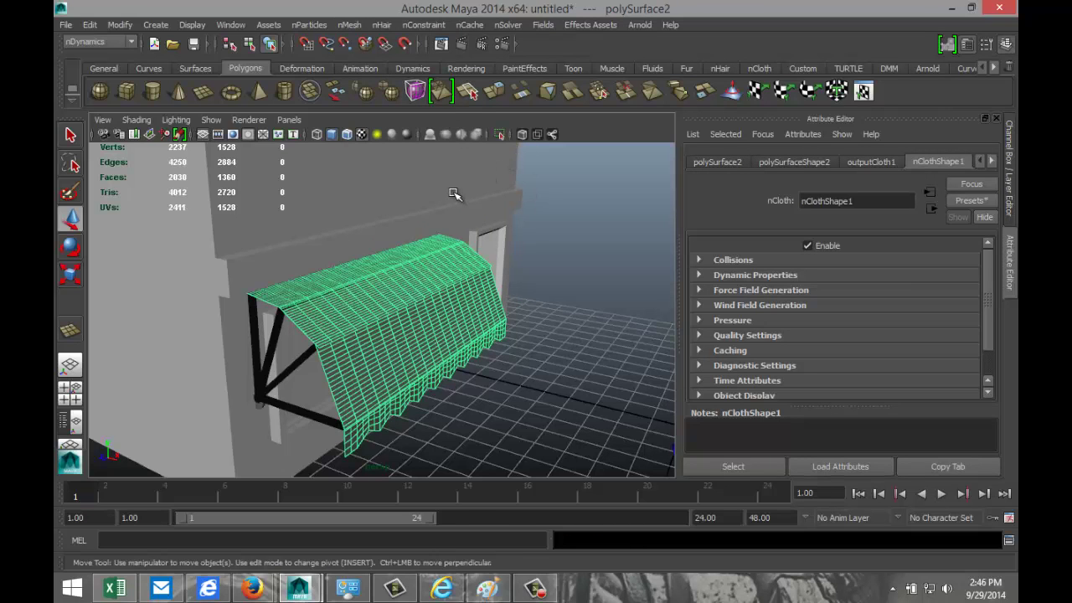
{"action": "left_click", "coordinate": [543, 26]}
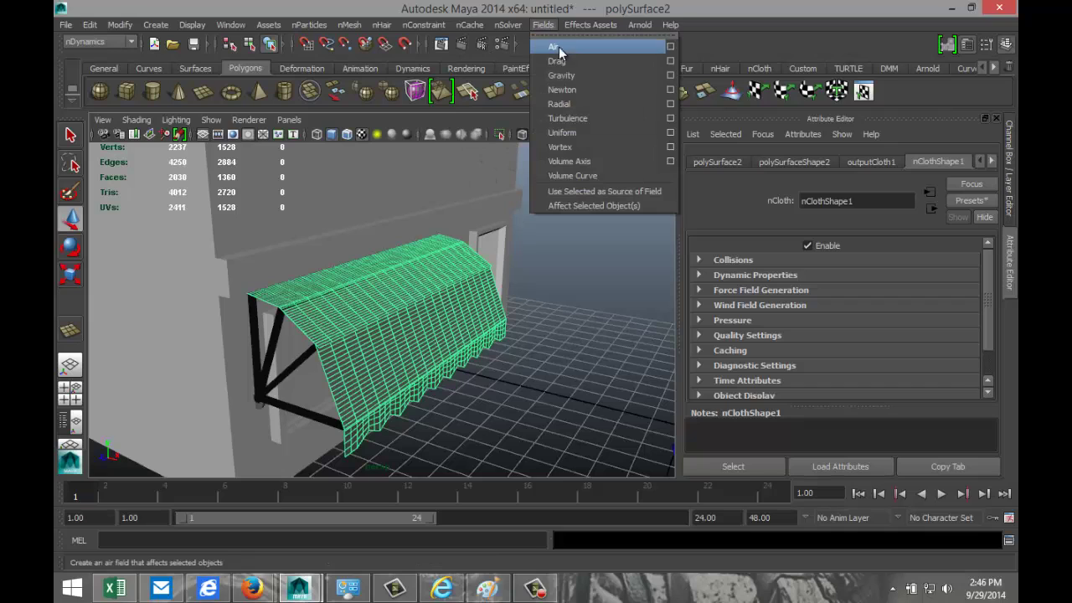
{"action": "left_click", "coordinate": [561, 75]}
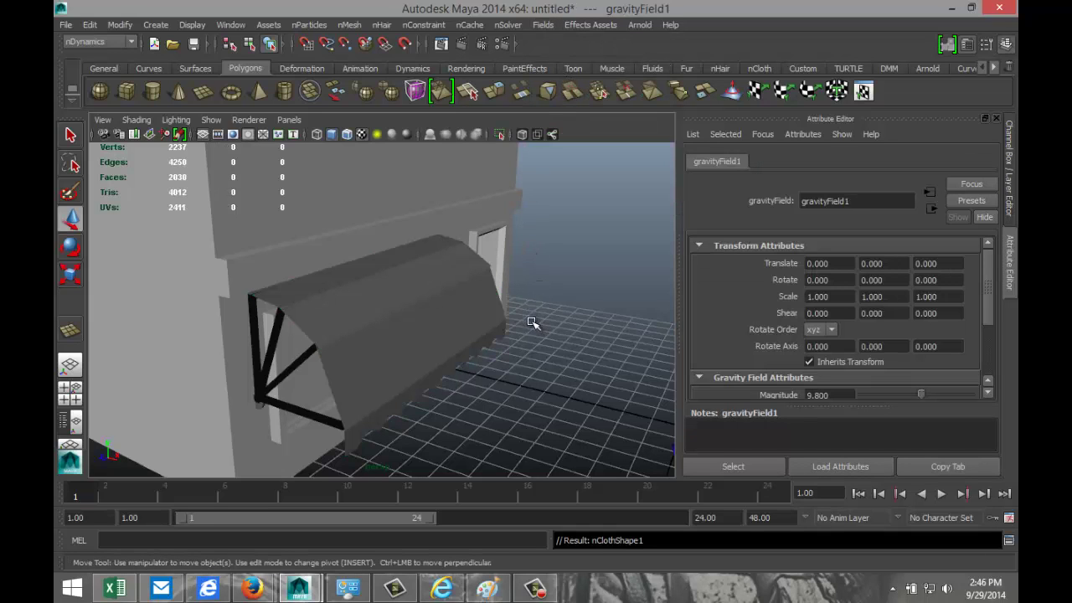
Step: Switch the awning cloth to vertex editing in a full-size front view
{"action": "left_click_drag", "start_coordinate": [531, 342], "coordinate": [426, 345], "text": "alt"}
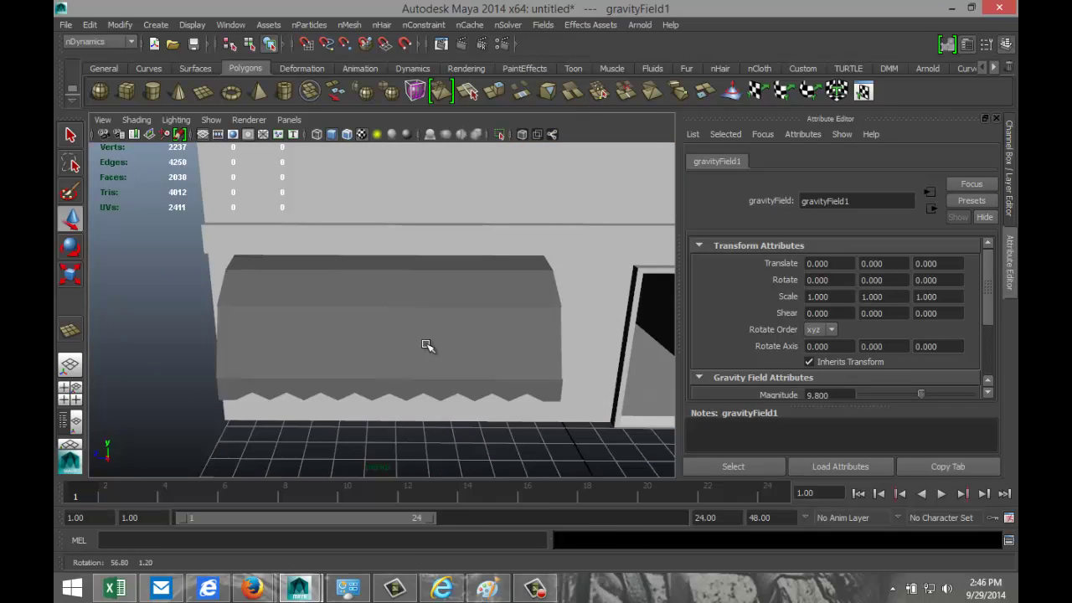
{"action": "left_click", "coordinate": [323, 325]}
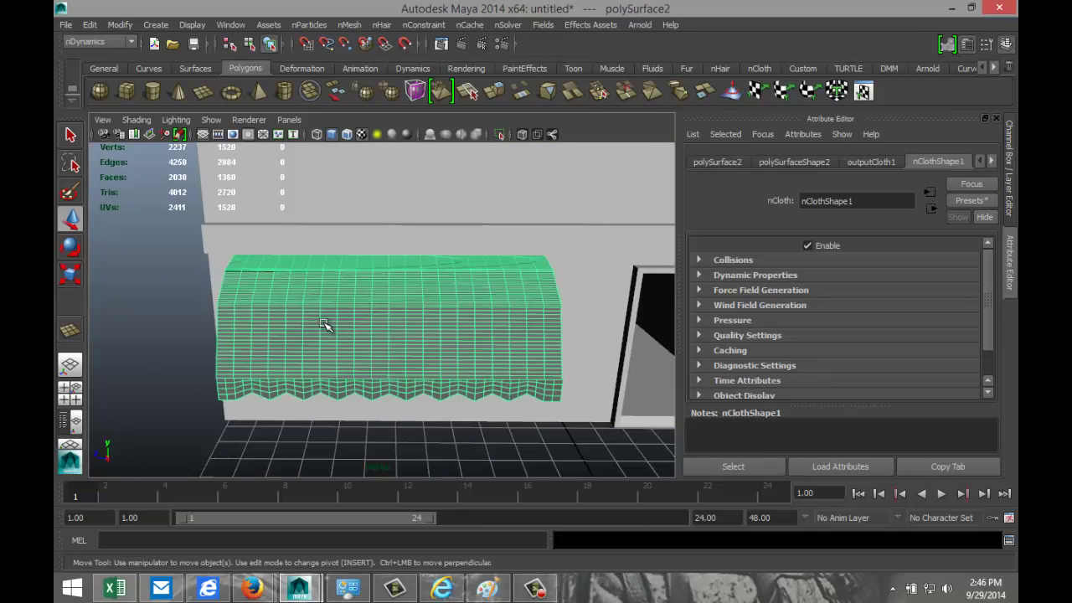
{"action": "left_click", "coordinate": [71, 395]}
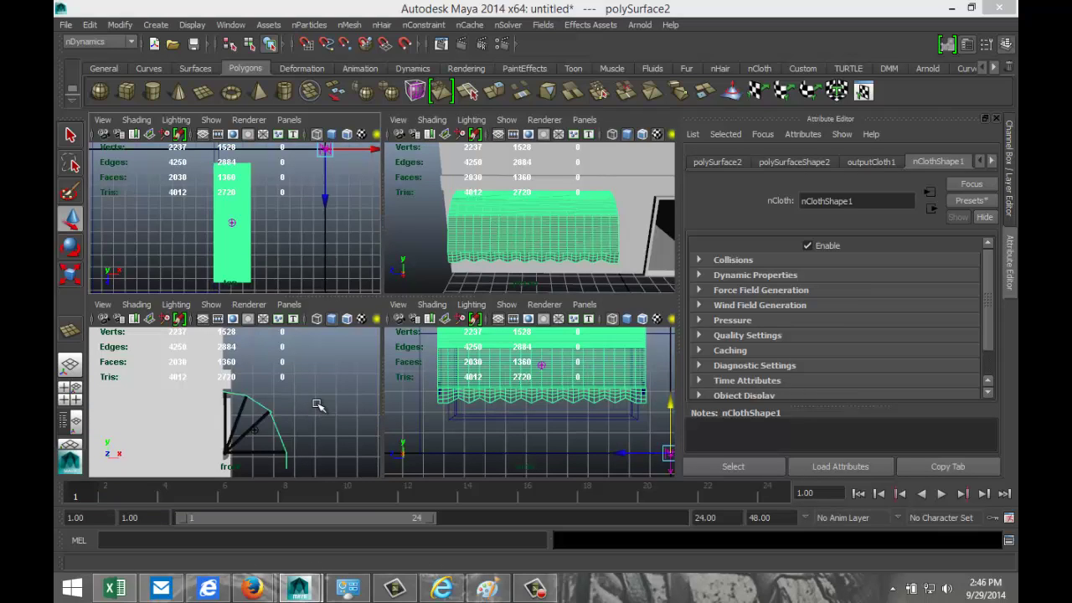
{"action": "key", "text": "space"}
{"action": "scroll", "coordinate": [494, 406], "scroll_direction": "up", "scroll_amount": 4}
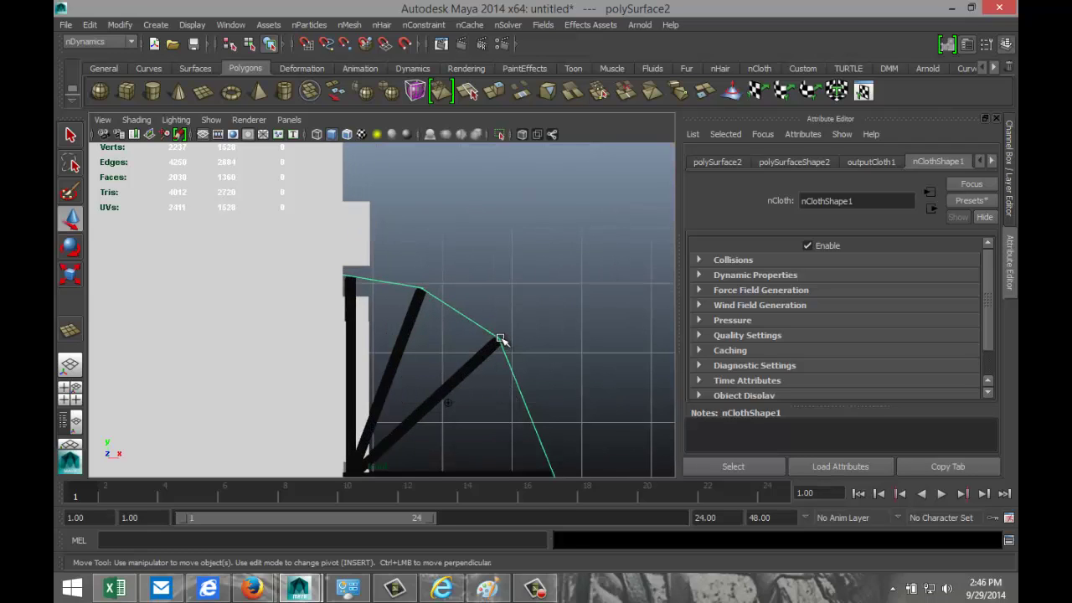
{"action": "right_click_drag", "start_coordinate": [500, 339], "coordinate": [449, 289]}
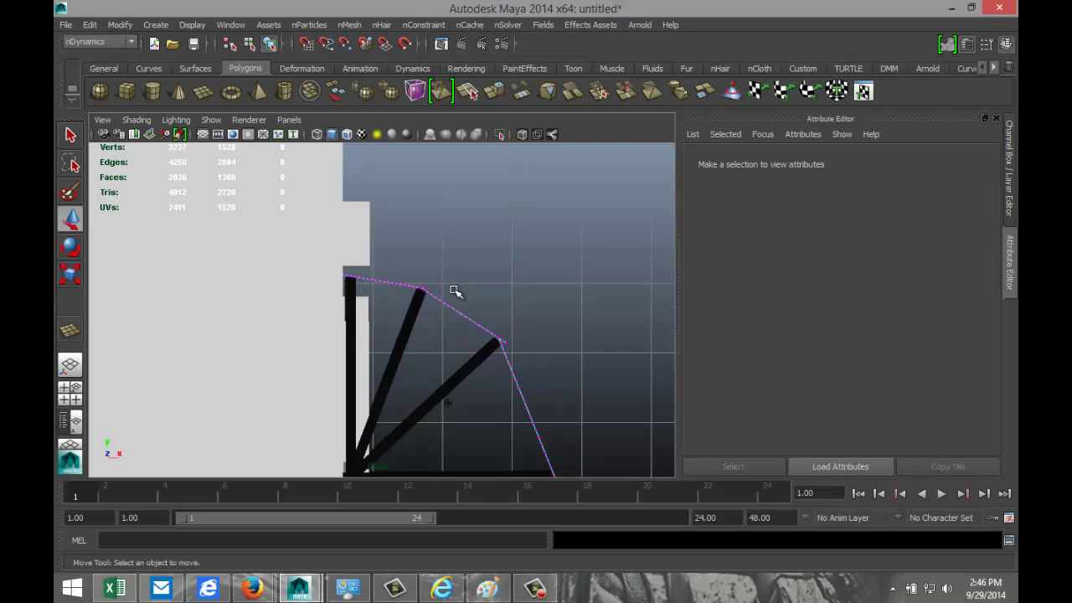
Step: Select the cloth vertices at the top of the second support bar and attach them with a Transform nConstraint
{"action": "scroll", "coordinate": [530, 358], "scroll_direction": "up", "scroll_amount": 2}
{"action": "scroll", "coordinate": [449, 346], "scroll_direction": "up", "scroll_amount": 3}
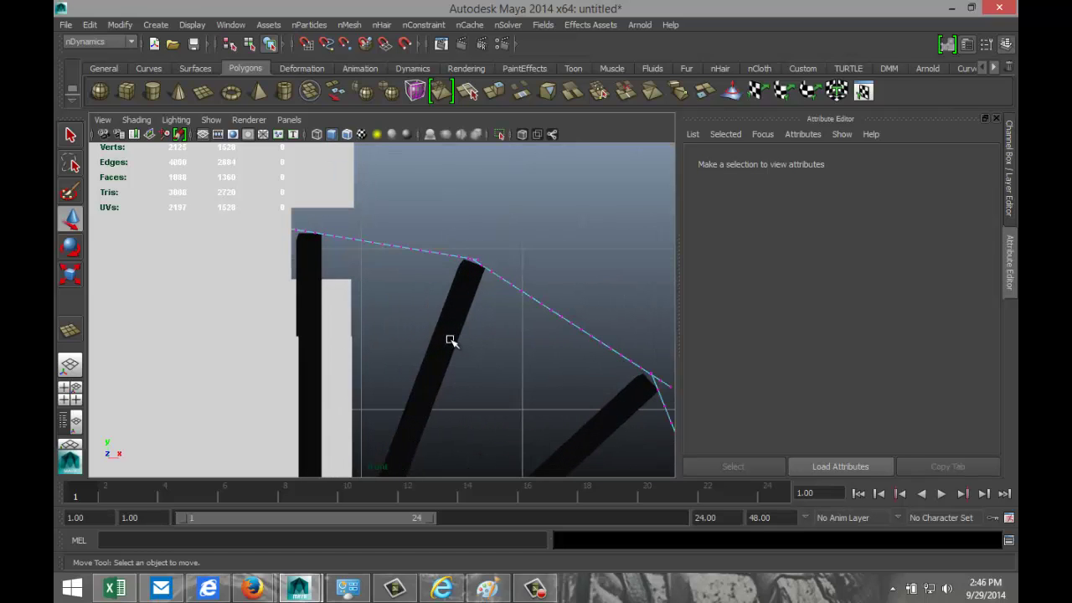
{"action": "scroll", "coordinate": [515, 343], "scroll_direction": "up", "scroll_amount": 1}
{"action": "scroll", "coordinate": [536, 343], "scroll_direction": "up", "scroll_amount": 1}
{"action": "scroll", "coordinate": [486, 359], "scroll_direction": "up", "scroll_amount": 2}
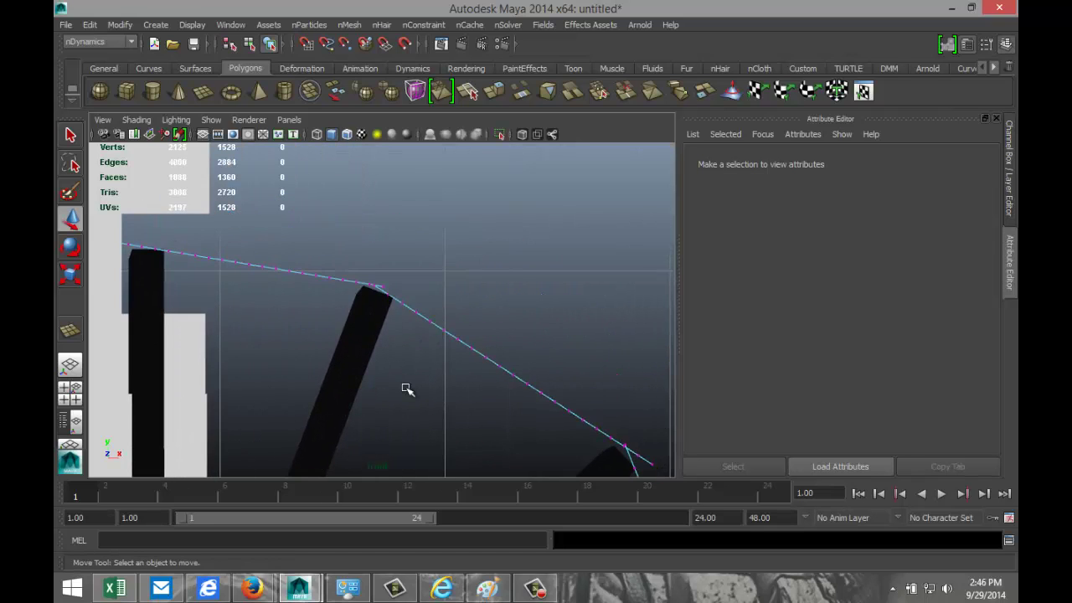
{"action": "scroll", "coordinate": [408, 390], "scroll_direction": "up", "scroll_amount": 1}
{"action": "scroll", "coordinate": [404, 387], "scroll_direction": "up", "scroll_amount": 1}
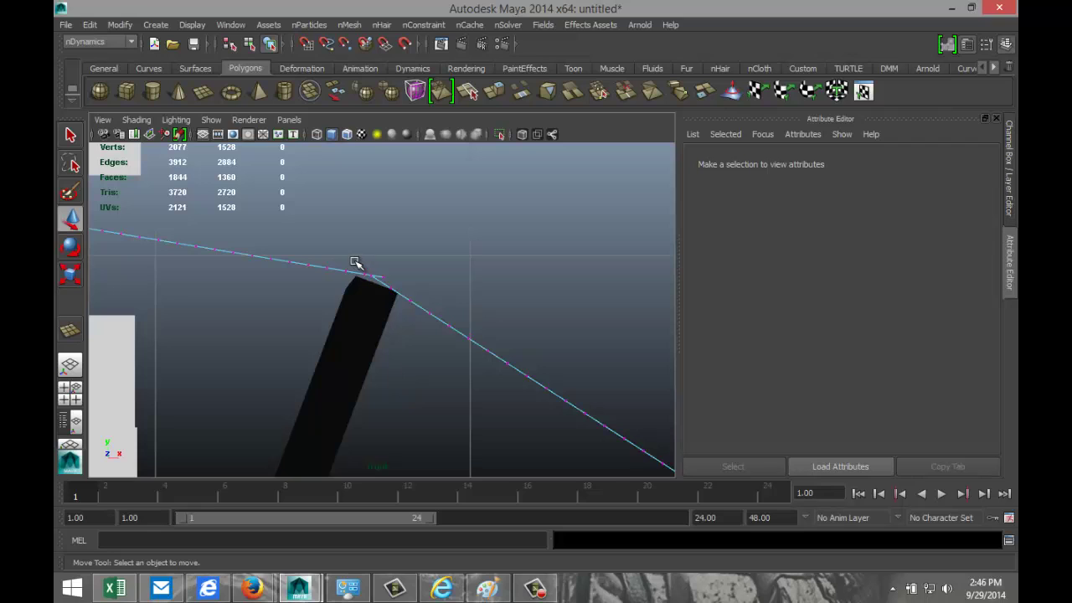
{"action": "left_click_drag", "start_coordinate": [355, 262], "coordinate": [394, 299]}
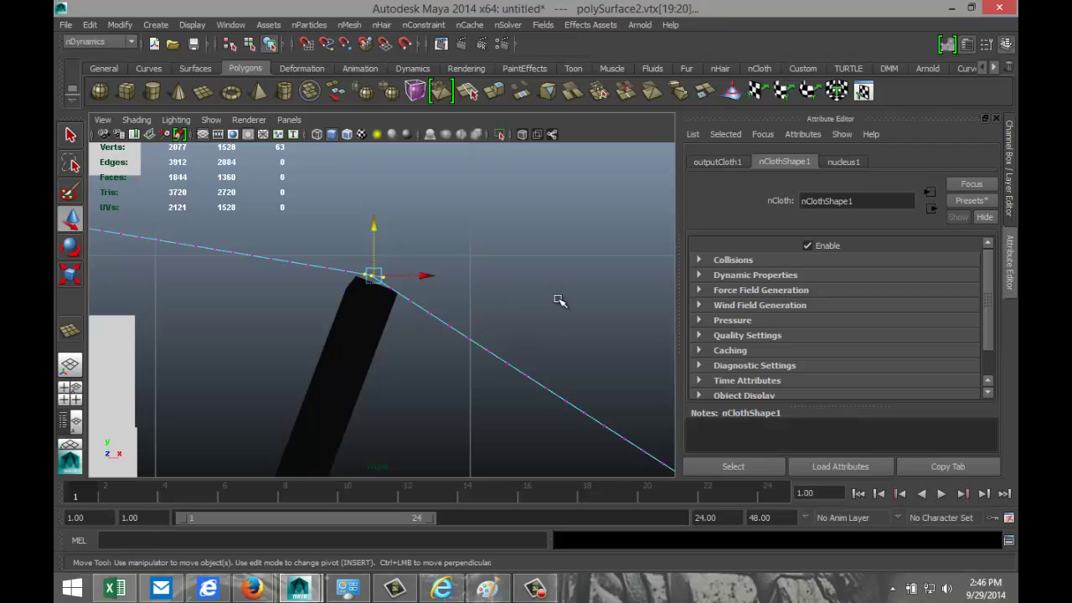
{"action": "left_click", "coordinate": [424, 25]}
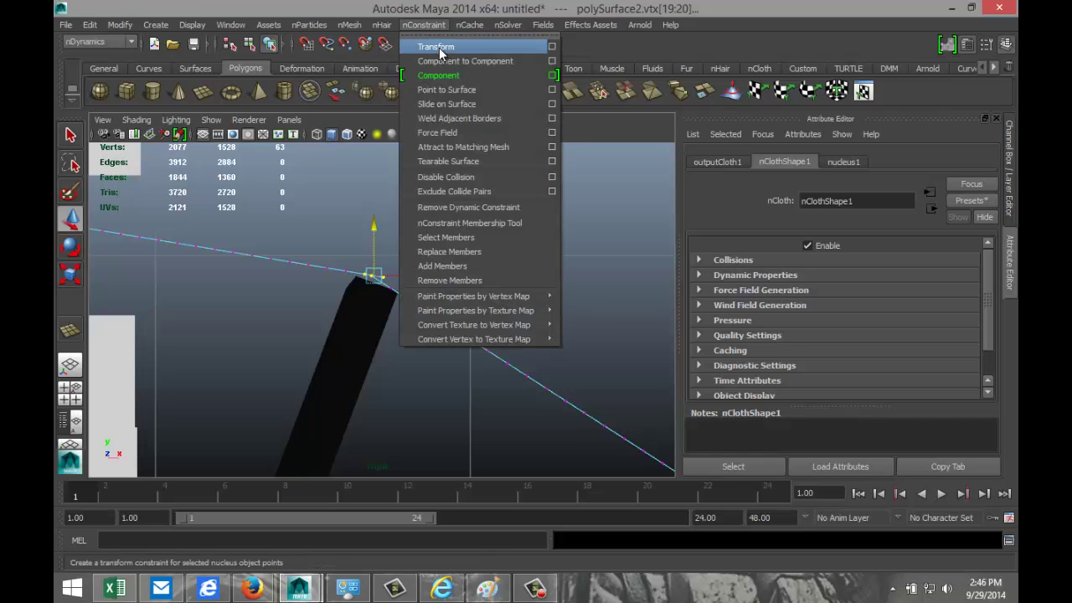
{"action": "left_click", "coordinate": [436, 47]}
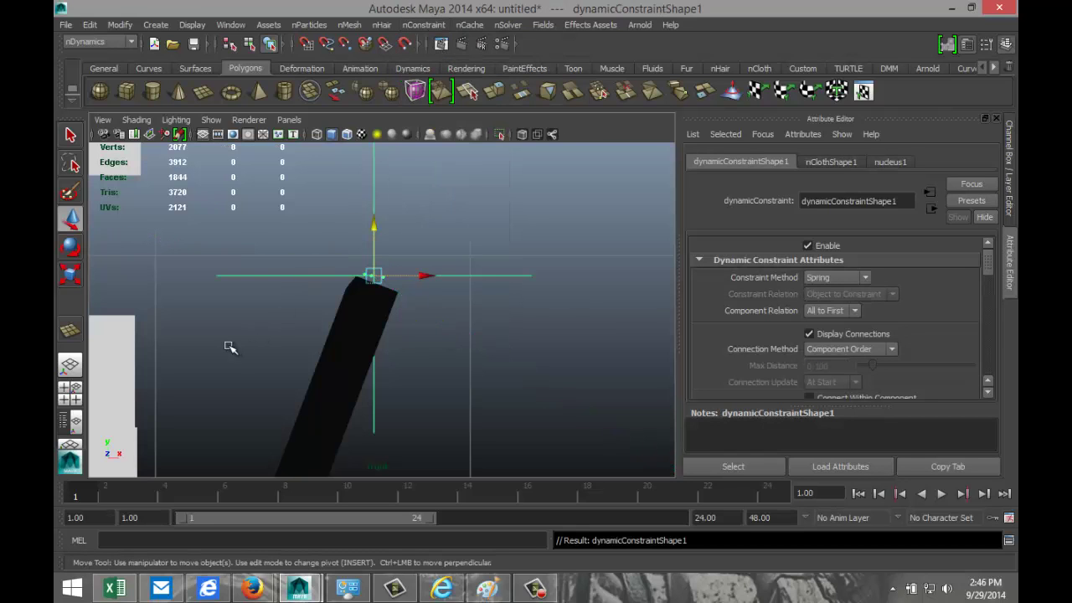
Step: Select the cloth vertices above the vertical support bar at the wall and attach them with a Transform nConstraint
{"action": "middle_click_drag", "start_coordinate": [221, 342], "coordinate": [446, 380], "text": "alt"}
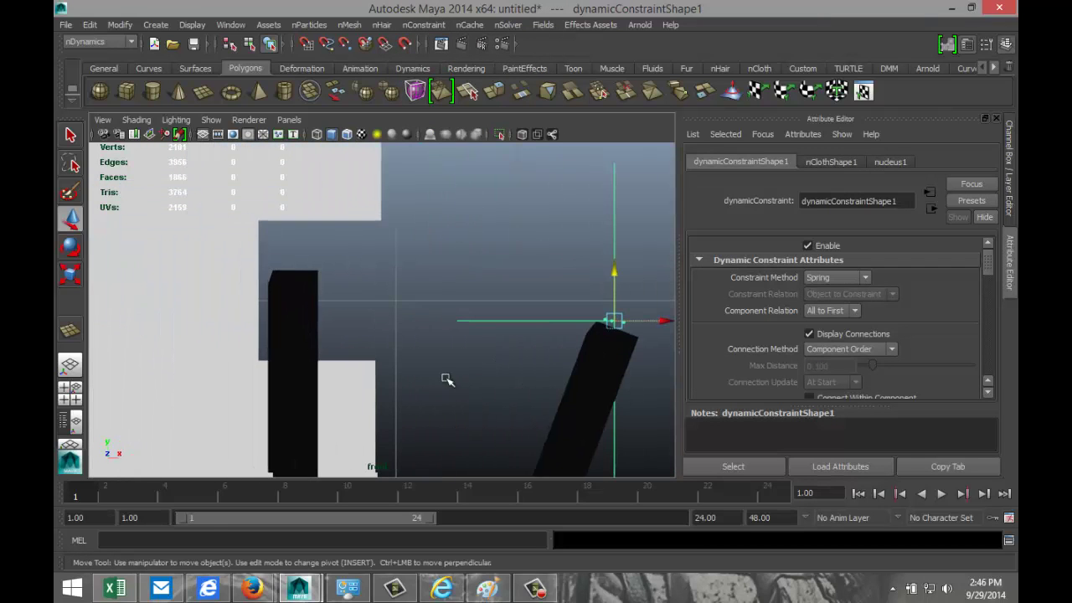
{"action": "left_click", "coordinate": [356, 280]}
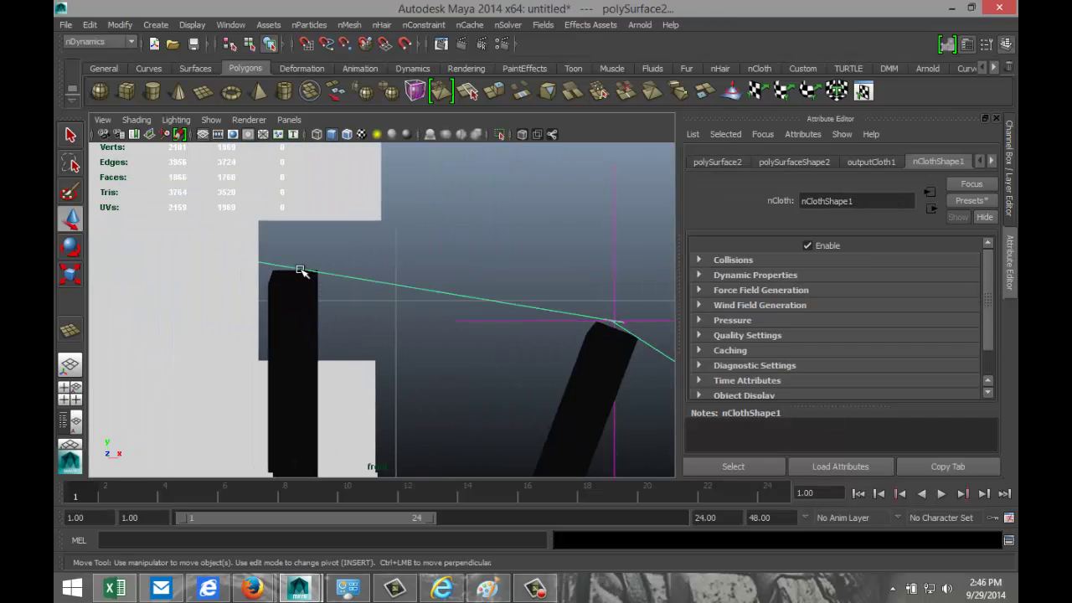
{"action": "right_click_drag", "start_coordinate": [300, 270], "coordinate": [248, 268]}
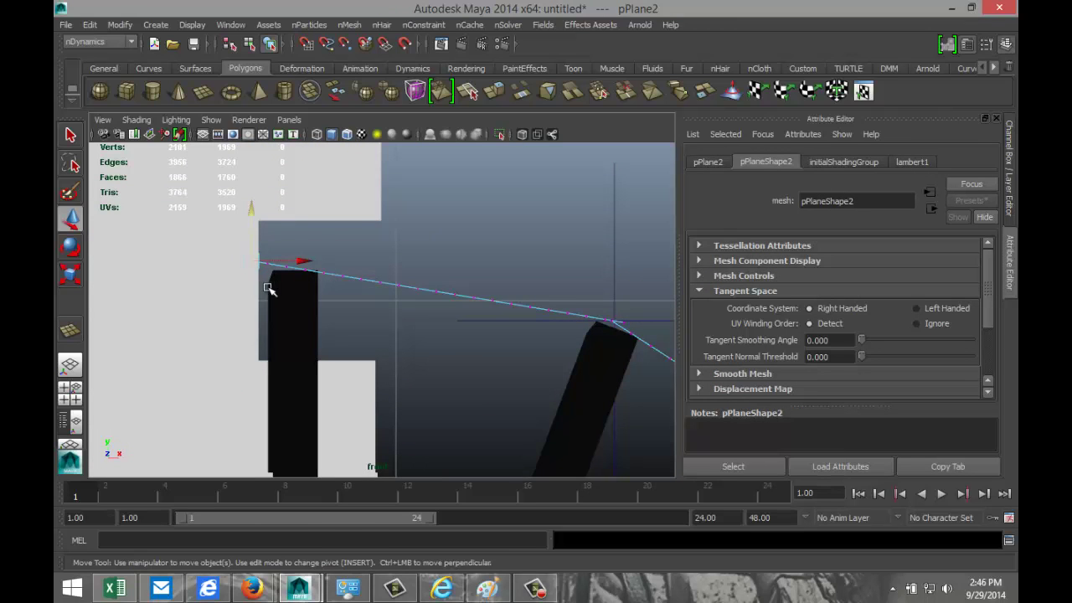
{"action": "left_click_drag", "start_coordinate": [285, 248], "coordinate": [331, 294]}
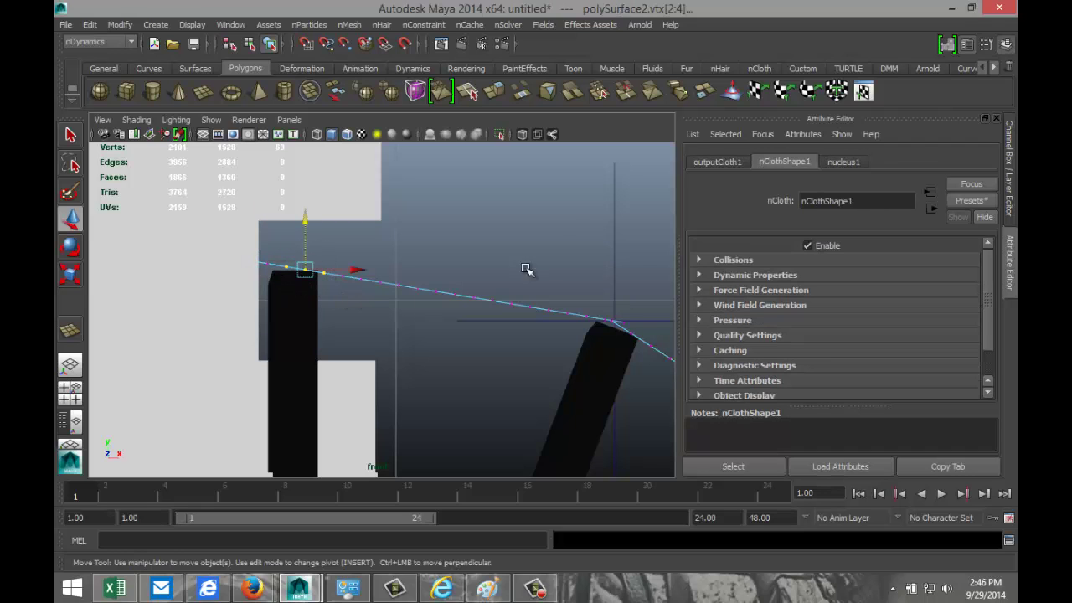
{"action": "left_click", "coordinate": [424, 24]}
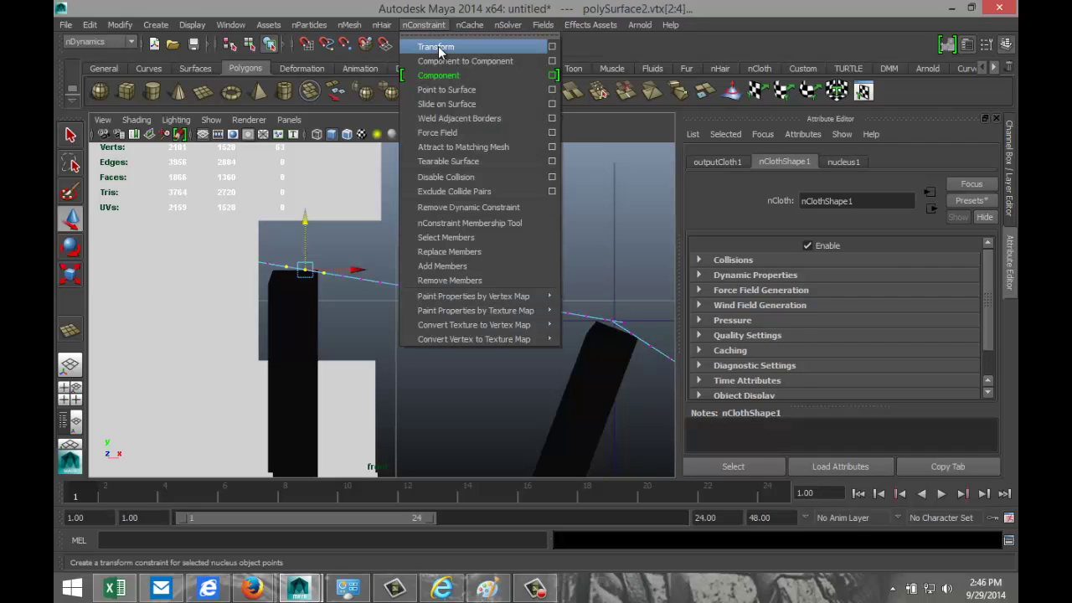
{"action": "left_click", "coordinate": [437, 47]}
Step: Select the cloth vertices at the tip of the third, diagonal support bar and attach them with a Transform nConstraint
{"action": "left_click_drag", "start_coordinate": [466, 351], "coordinate": [275, 266], "text": "alt"}
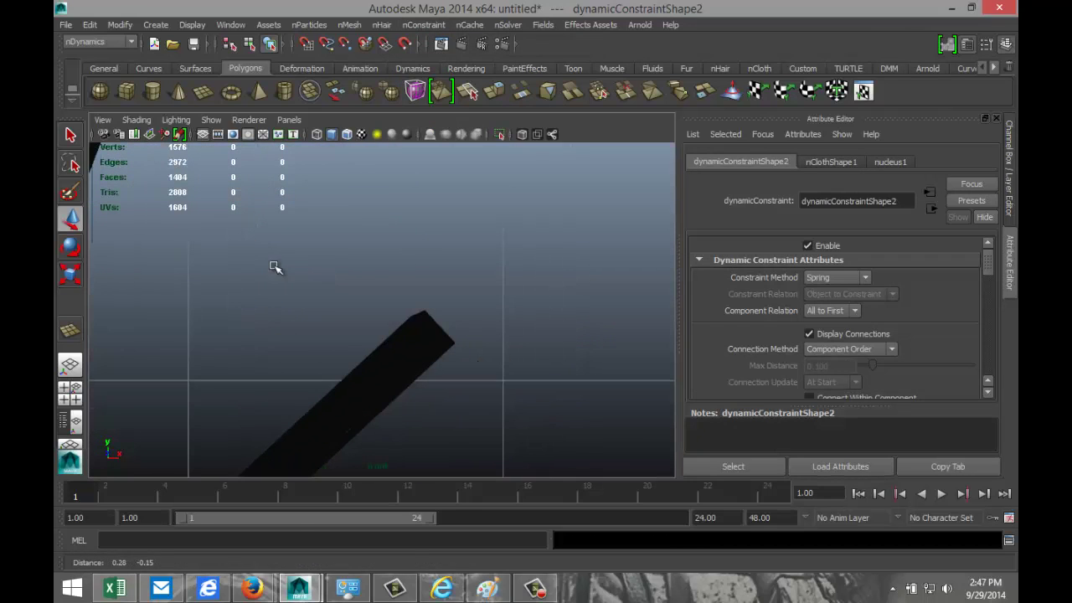
{"action": "left_click_drag", "start_coordinate": [423, 289], "coordinate": [394, 344]}
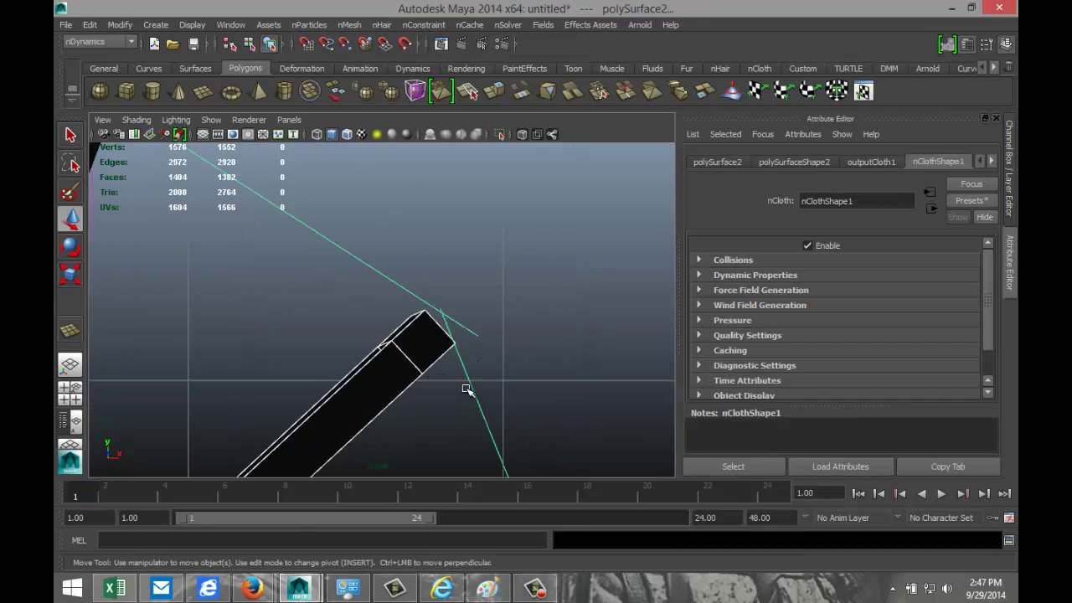
{"action": "left_click", "coordinate": [459, 358]}
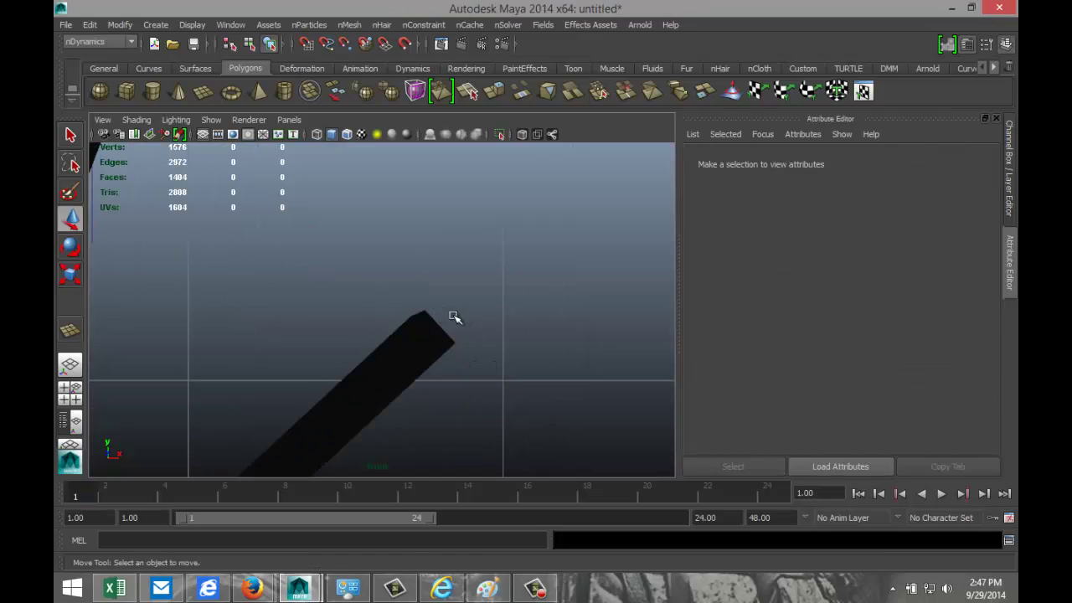
{"action": "left_click_drag", "start_coordinate": [491, 319], "coordinate": [472, 412]}
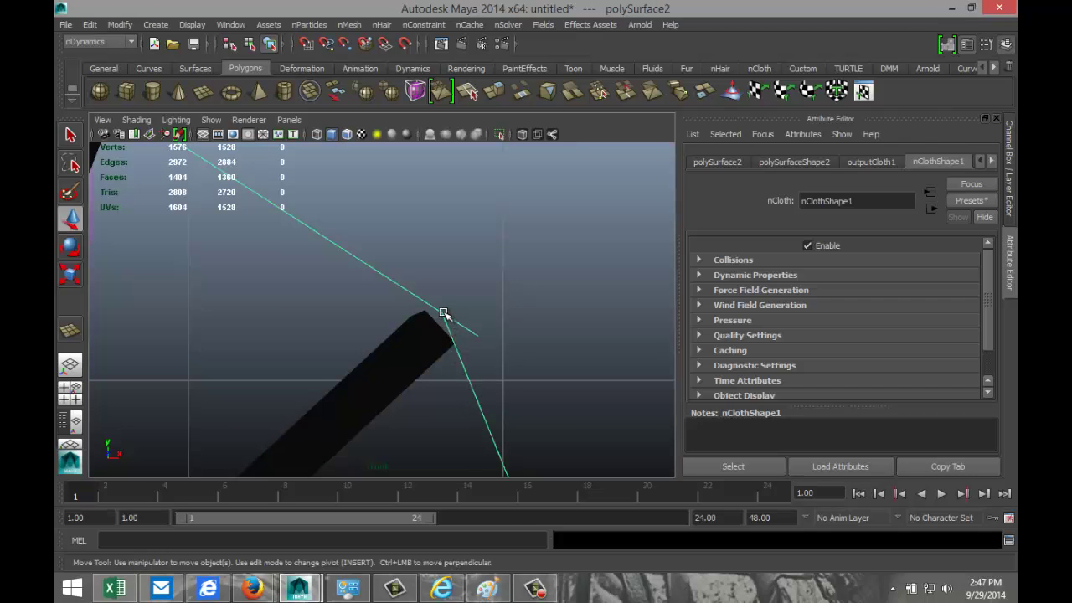
{"action": "mouse_move", "coordinate": [441, 313]}
{"action": "right_mouse_down"}
{"action": "mouse_move", "coordinate": [426, 309]}
{"action": "mouse_move", "coordinate": [444, 324]}
{"action": "right_mouse_up"}
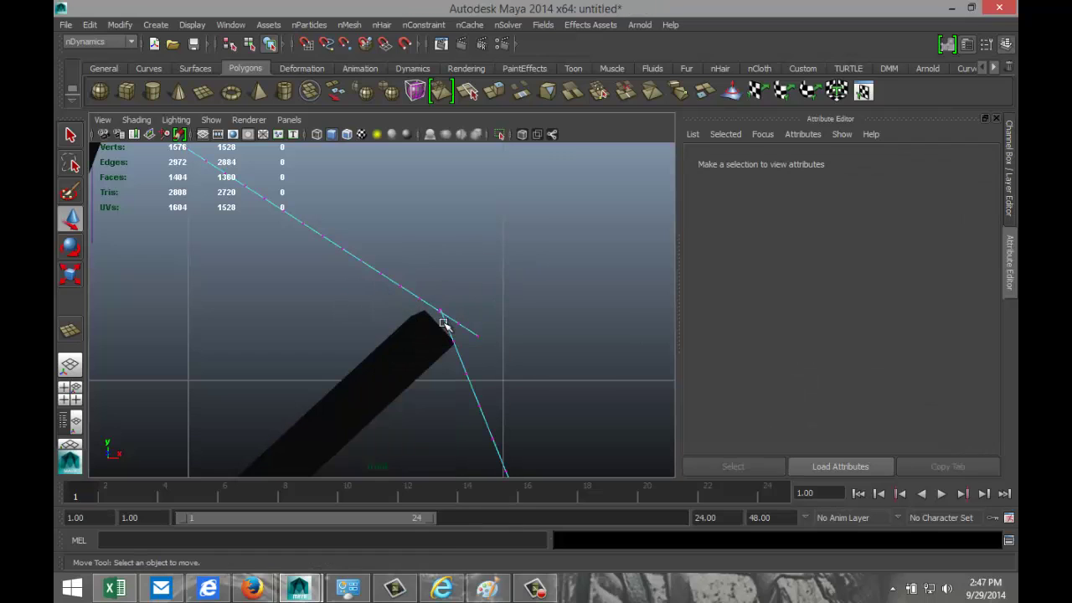
{"action": "left_click_drag", "start_coordinate": [435, 304], "coordinate": [460, 338]}
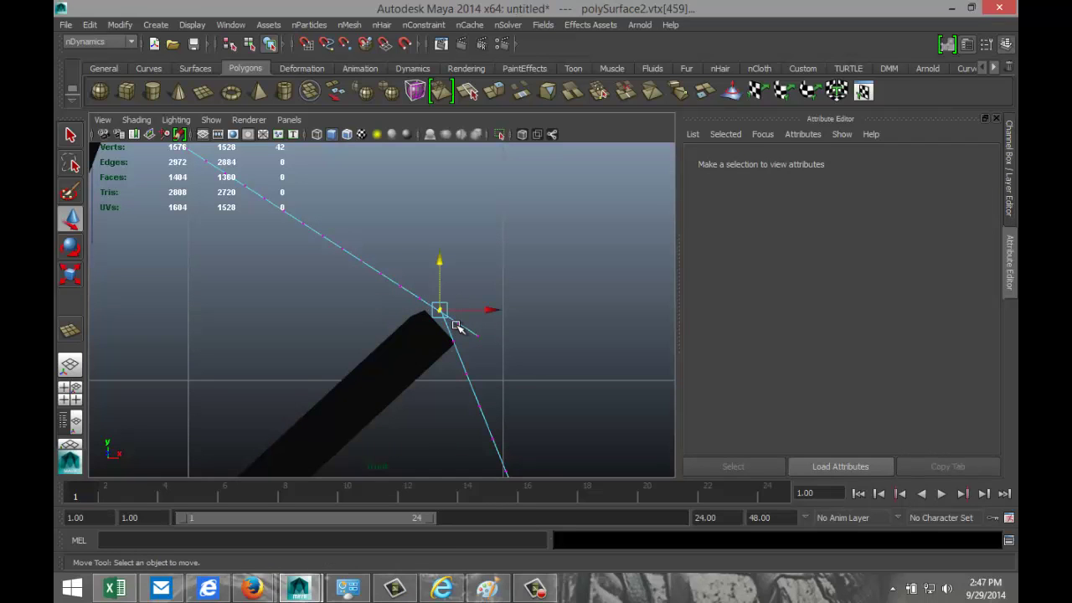
{"action": "left_click", "coordinate": [423, 24]}
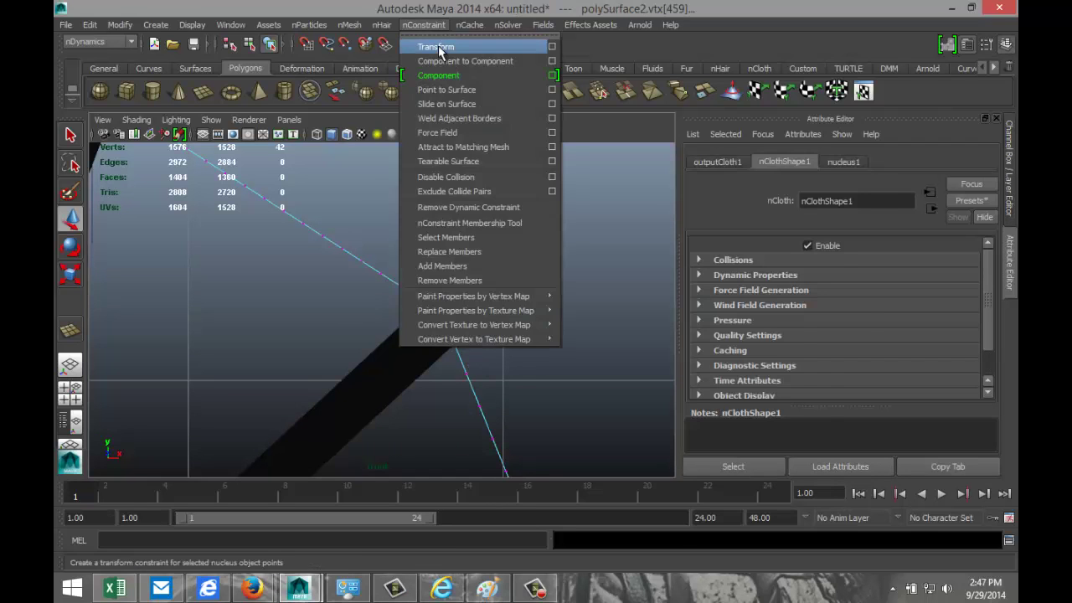
{"action": "left_click", "coordinate": [484, 43]}
Step: Select the cloth vertices at the outer end of the horizontal support bar and attach them with a Transform nConstraint
{"action": "middle_click_drag", "start_coordinate": [519, 379], "coordinate": [371, 108], "text": "alt"}
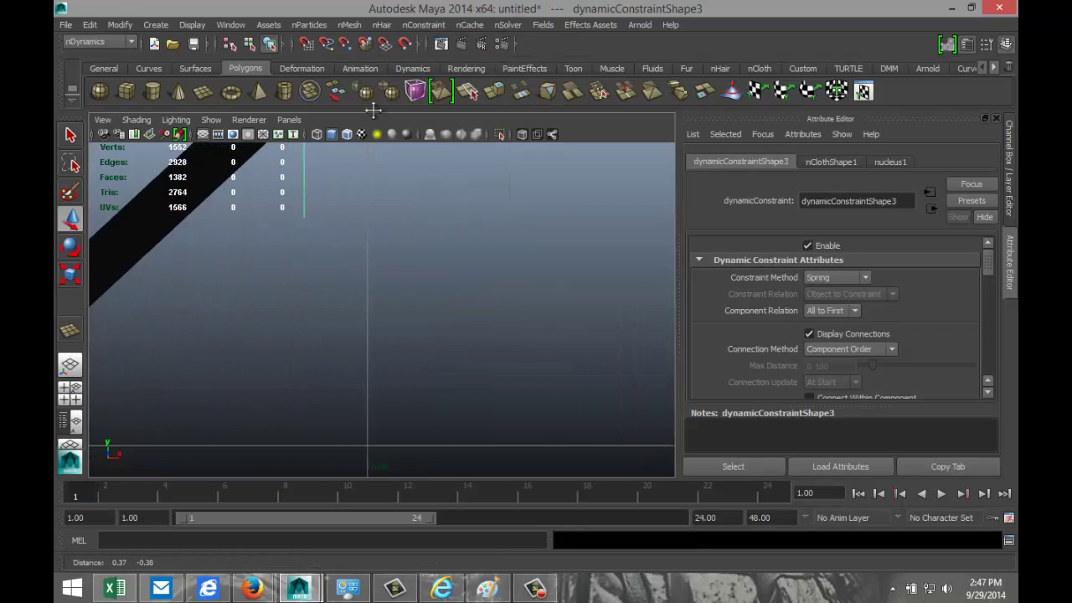
{"action": "middle_click_drag", "start_coordinate": [500, 371], "coordinate": [459, 327], "text": "alt"}
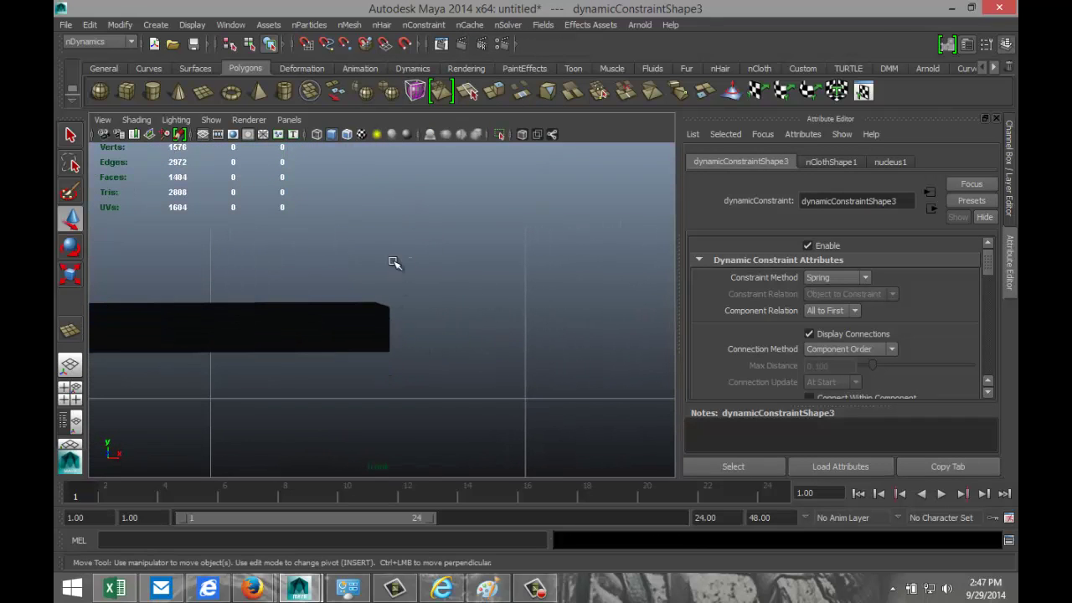
{"action": "left_click", "coordinate": [358, 293]}
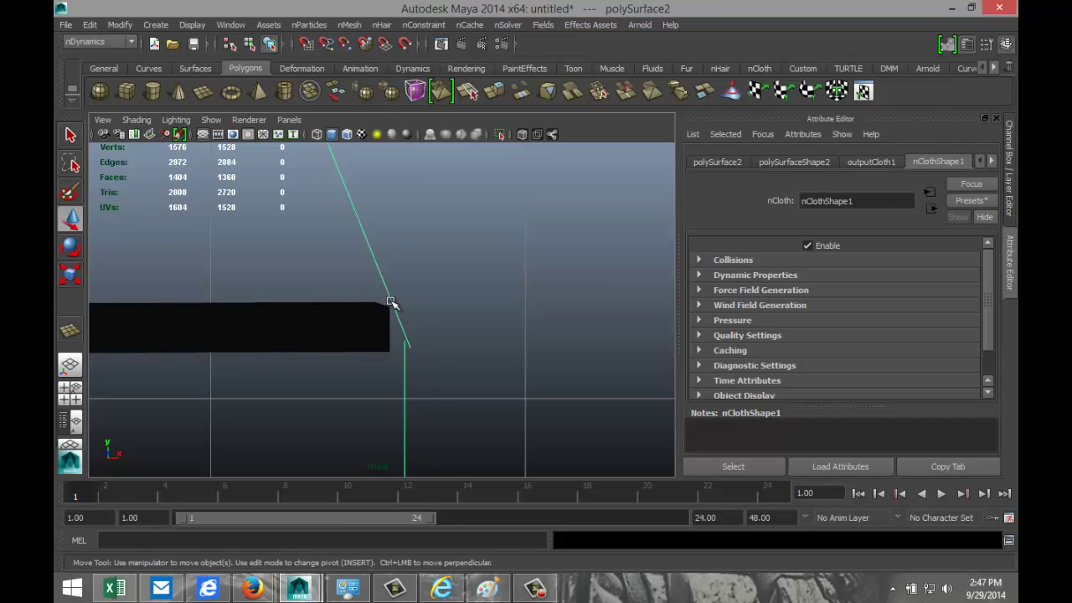
{"action": "right_click_drag", "start_coordinate": [392, 304], "coordinate": [337, 293]}
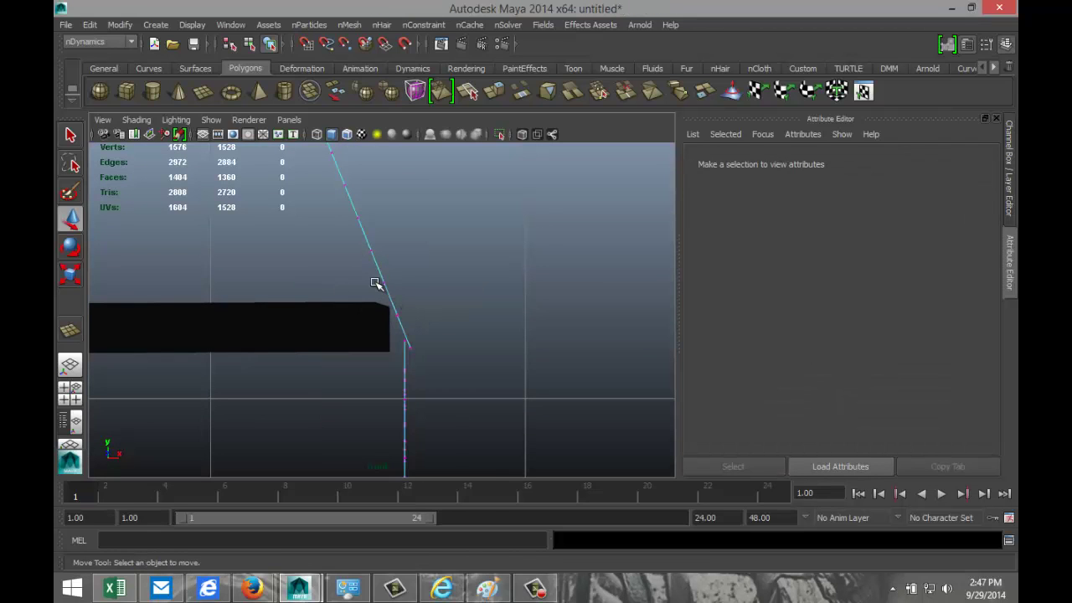
{"action": "left_click_drag", "start_coordinate": [389, 299], "coordinate": [425, 359]}
{"action": "left_click", "coordinate": [428, 25]}
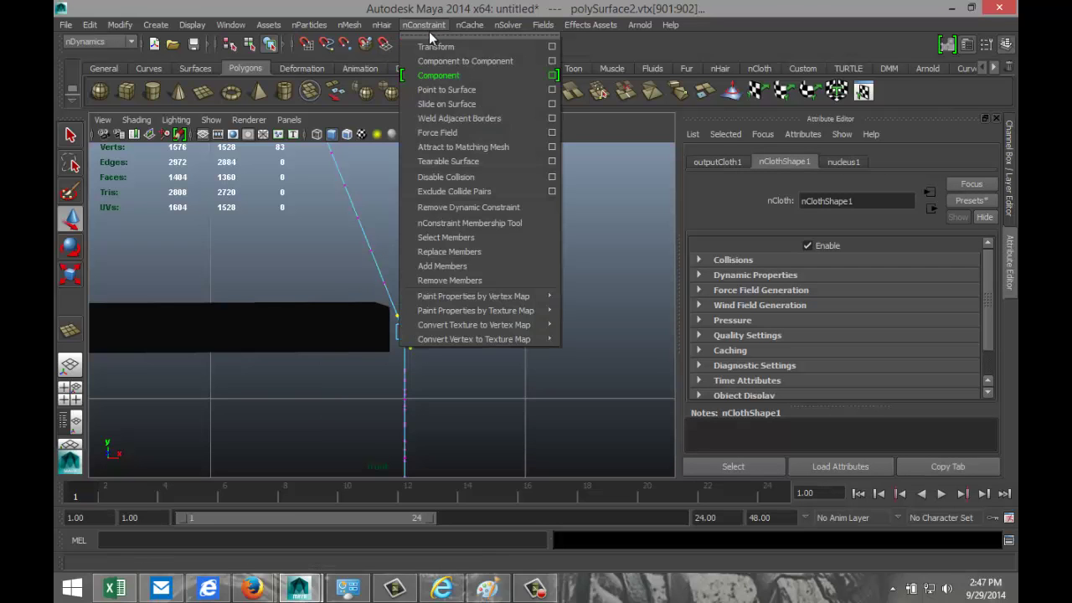
{"action": "left_click", "coordinate": [431, 42]}
{"action": "left_click", "coordinate": [505, 280]}
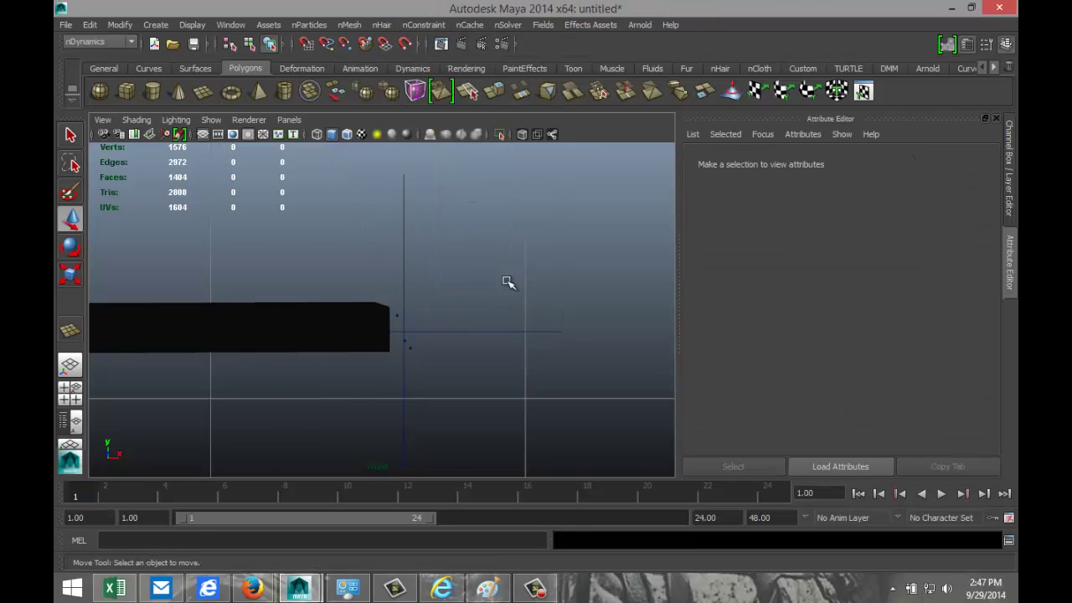
Step: Select all four awning support bars in the perspective view and make them passive colliders
{"action": "scroll", "coordinate": [502, 307], "scroll_direction": "down", "scroll_amount": 3}
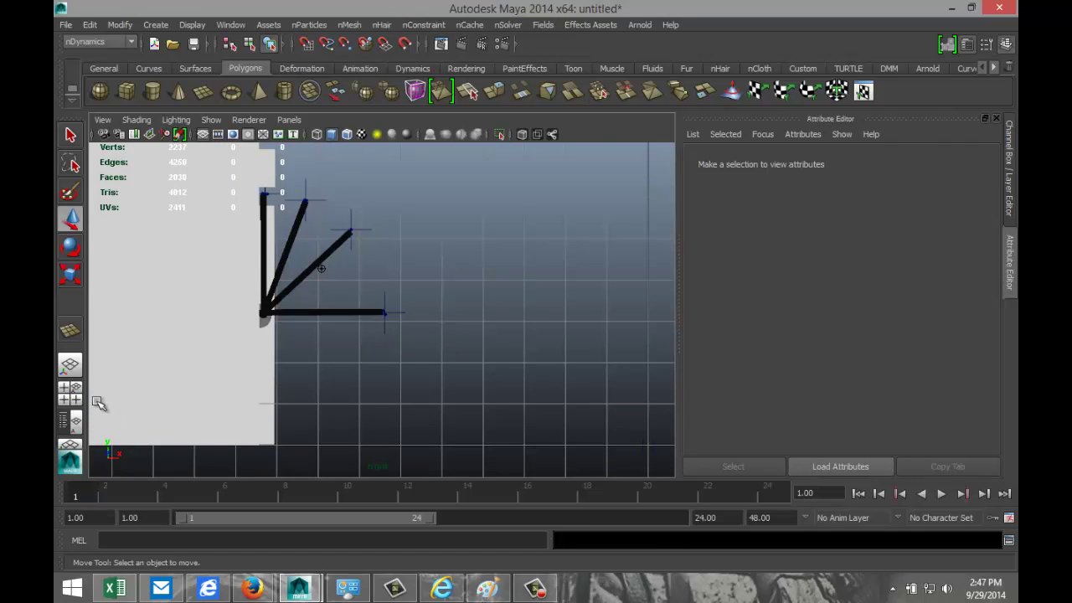
{"action": "left_click", "coordinate": [70, 388]}
{"action": "key", "text": "space"}
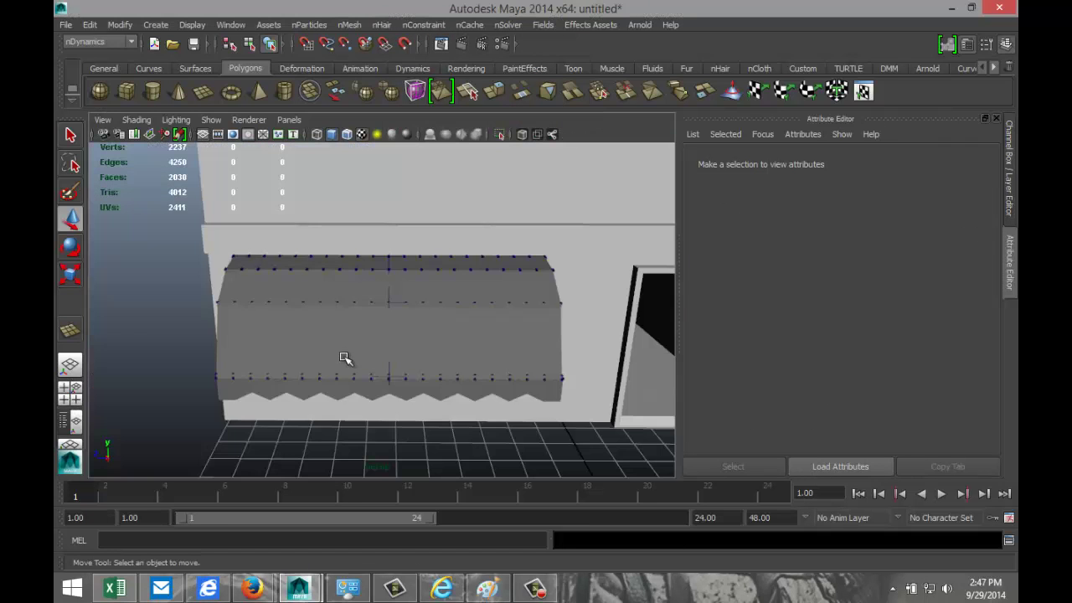
{"action": "scroll", "coordinate": [340, 363], "scroll_direction": "up", "scroll_amount": 3}
{"action": "left_click_drag", "start_coordinate": [204, 352], "coordinate": [318, 377], "text": "alt"}
{"action": "scroll", "coordinate": [343, 348], "scroll_direction": "up", "scroll_amount": 2}
{"action": "left_click", "coordinate": [265, 322]}
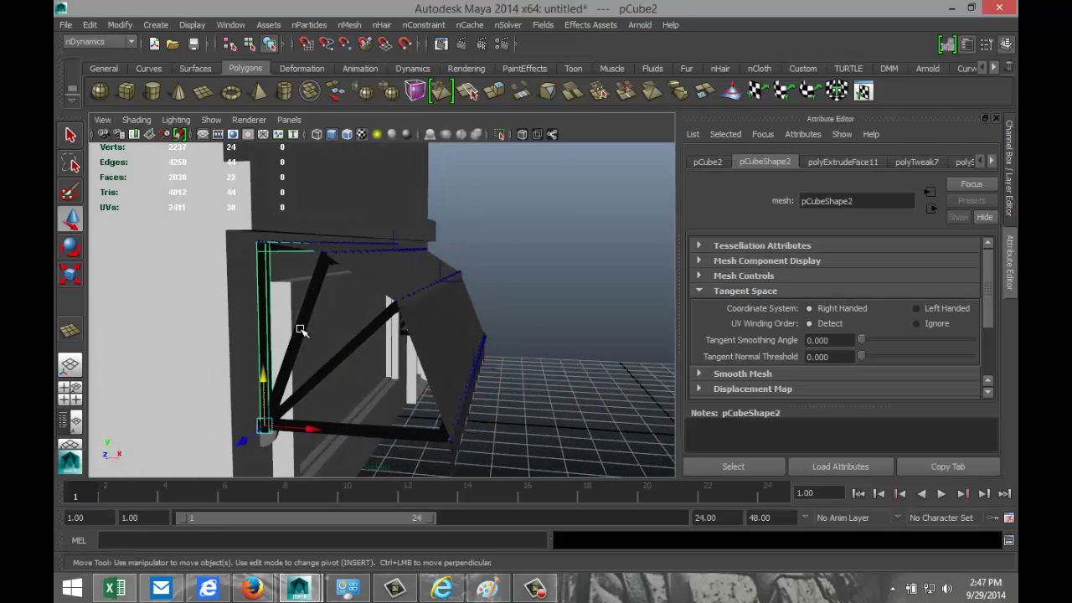
{"action": "left_click", "coordinate": [380, 432], "text": "shift"}
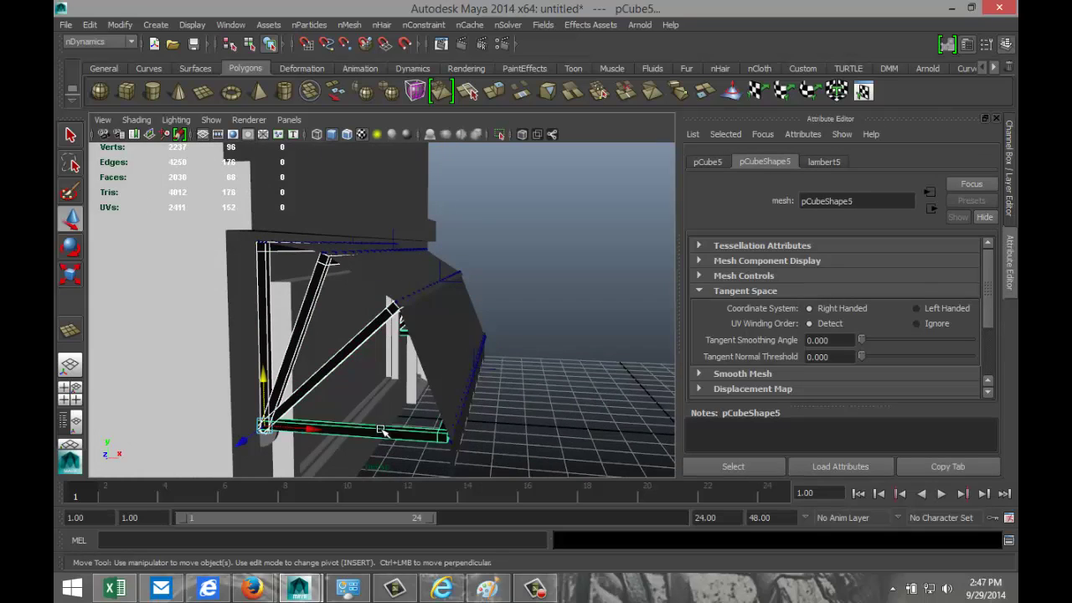
{"action": "left_click_drag", "start_coordinate": [563, 416], "coordinate": [533, 399], "text": "alt"}
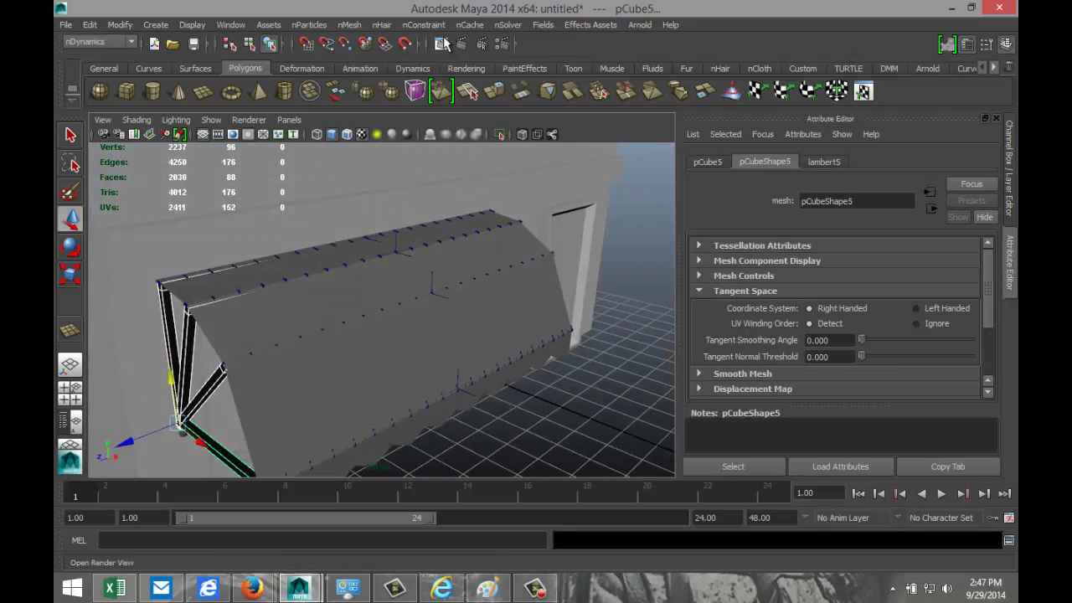
{"action": "left_click", "coordinate": [348, 25]}
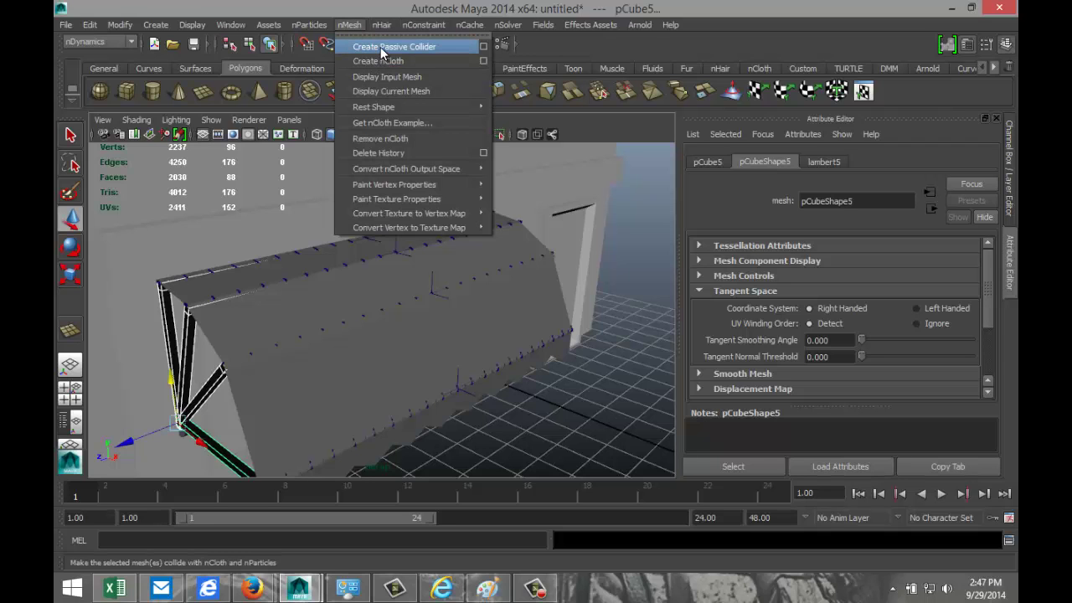
{"action": "left_click", "coordinate": [380, 47]}
{"action": "scroll", "coordinate": [514, 276], "scroll_direction": "down", "scroll_amount": 5}
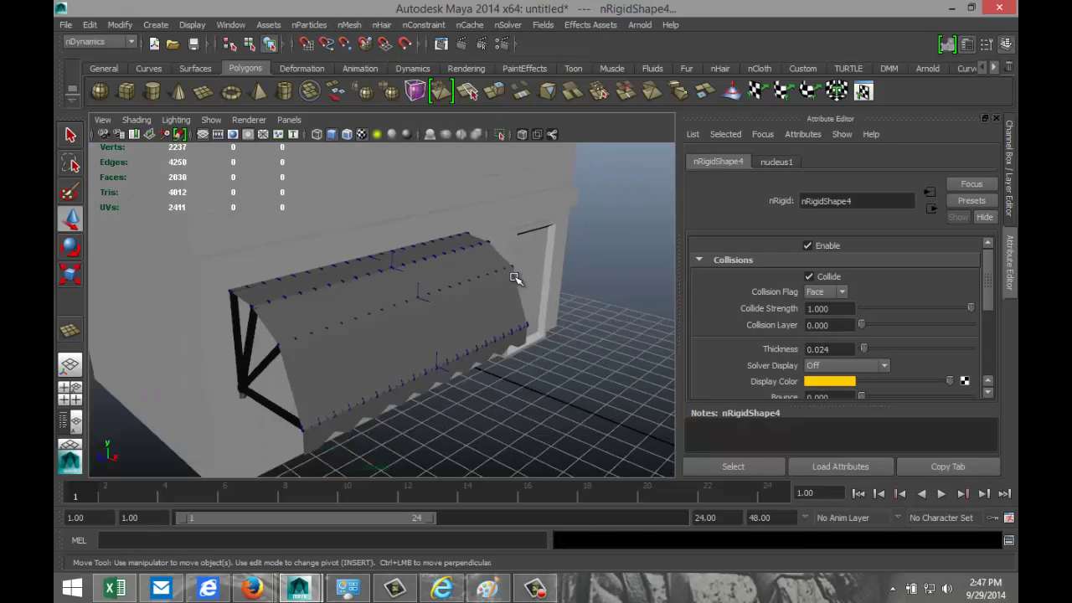
{"action": "scroll", "coordinate": [515, 279], "scroll_direction": "up", "scroll_amount": 3}
{"action": "left_click", "coordinate": [462, 402]}
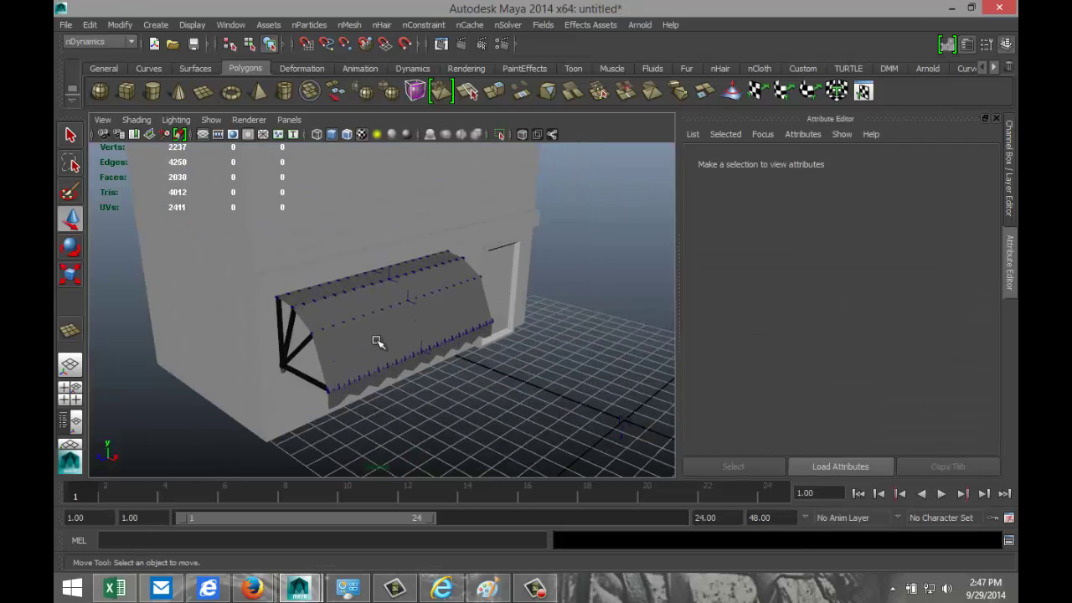
Step: Assign a new Lambert material to the awning cloth and set its color to red
{"action": "right_click_drag", "start_coordinate": [377, 288], "coordinate": [418, 270]}
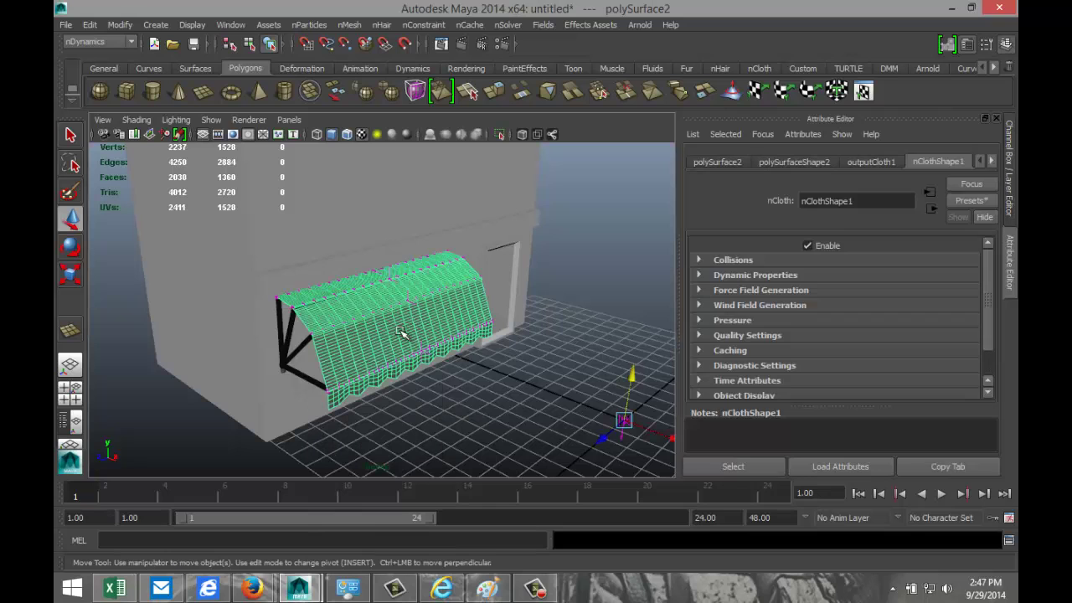
{"action": "right_click_drag", "start_coordinate": [401, 332], "coordinate": [414, 544]}
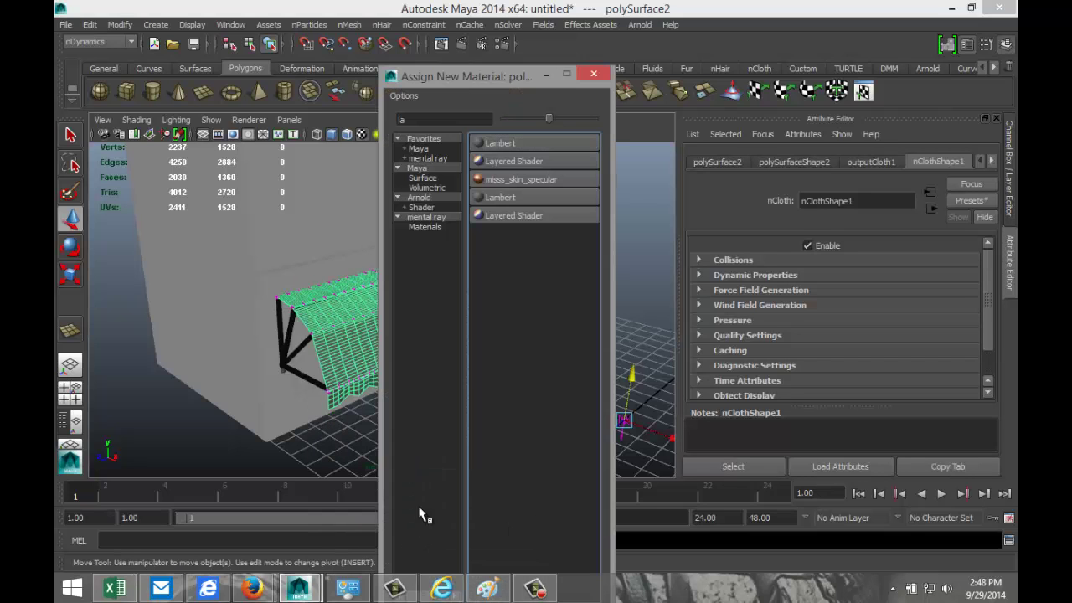
{"action": "left_click", "coordinate": [512, 144]}
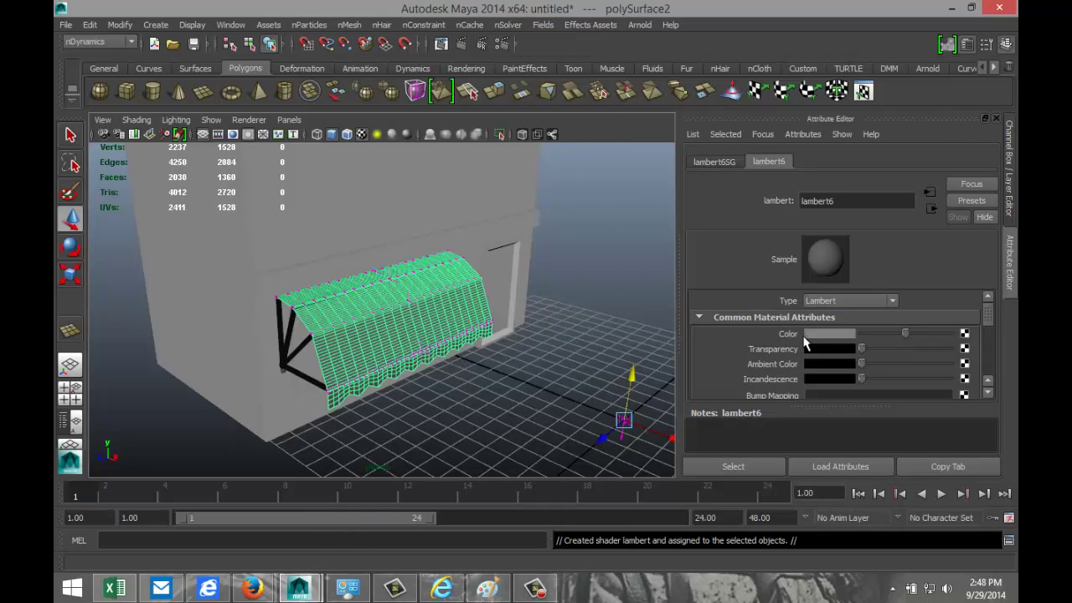
{"action": "left_click", "coordinate": [820, 334]}
{"action": "left_click", "coordinate": [764, 303]}
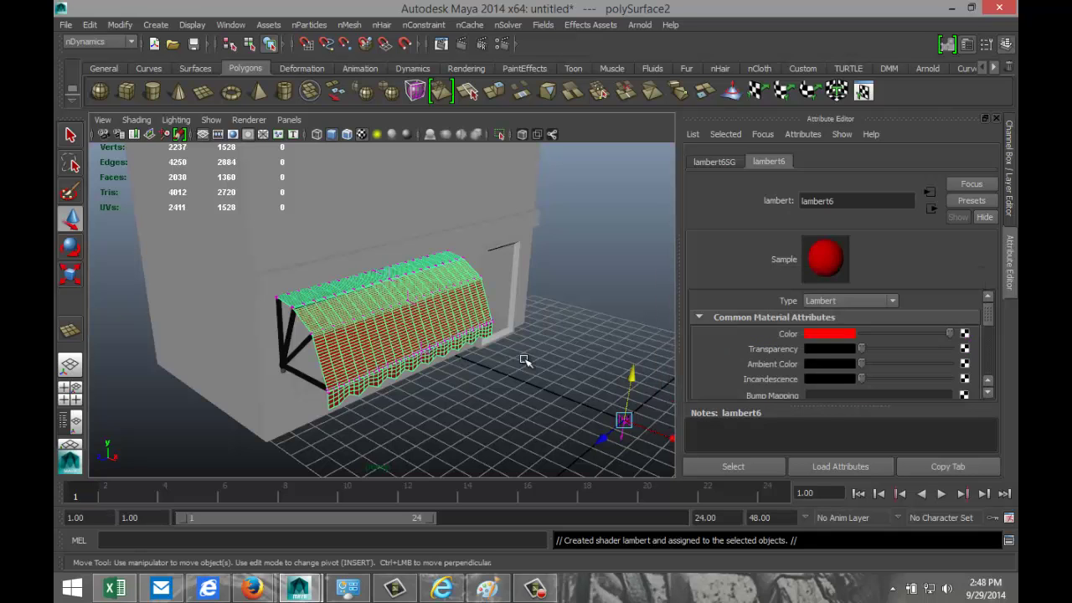
{"action": "left_click", "coordinate": [498, 408]}
Step: Assign a new Lambert material to the two cylinders at the wall ends of the support frames and color it black
{"action": "scroll", "coordinate": [439, 408], "scroll_direction": "up", "scroll_amount": 5}
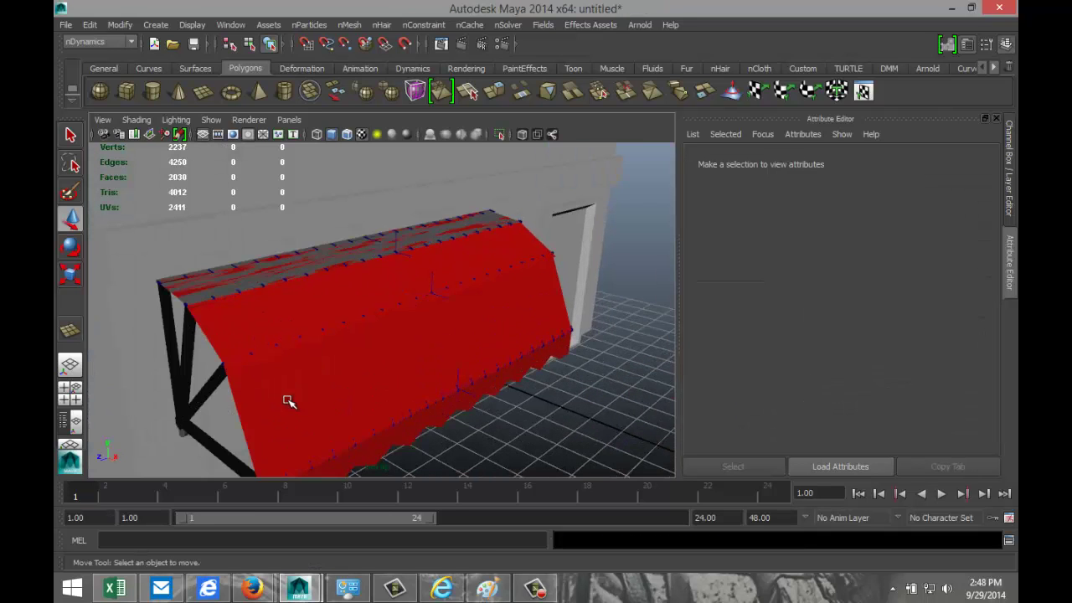
{"action": "left_click_drag", "start_coordinate": [287, 402], "coordinate": [223, 411], "text": "alt"}
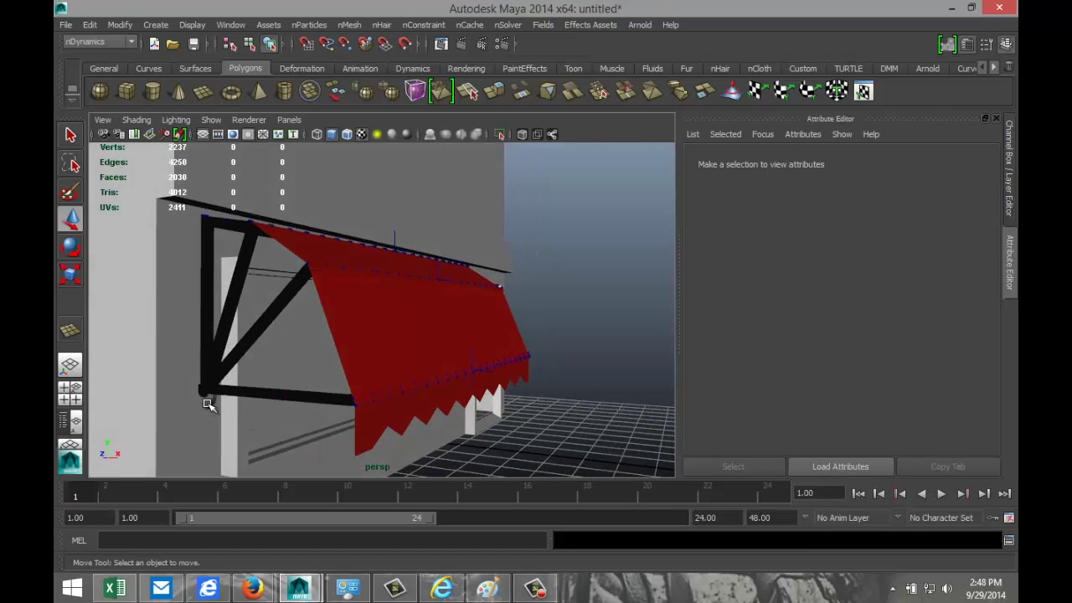
{"action": "left_click", "coordinate": [209, 406]}
{"action": "left_click_drag", "start_coordinate": [469, 407], "coordinate": [500, 386], "text": "alt"}
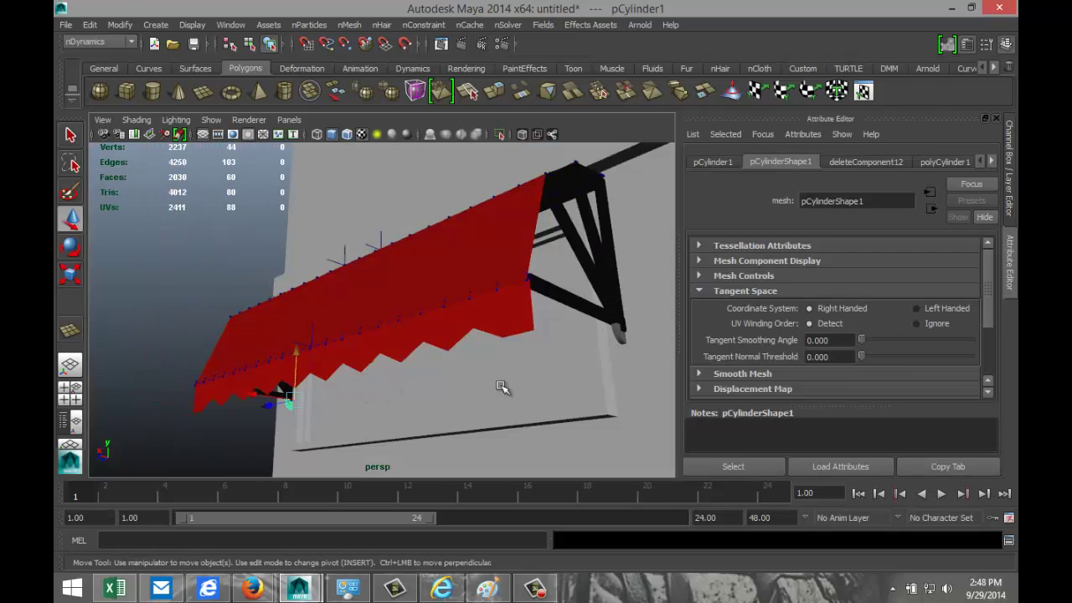
{"action": "left_click", "coordinate": [620, 339]}
{"action": "right_click_drag", "start_coordinate": [620, 338], "coordinate": [610, 540]}
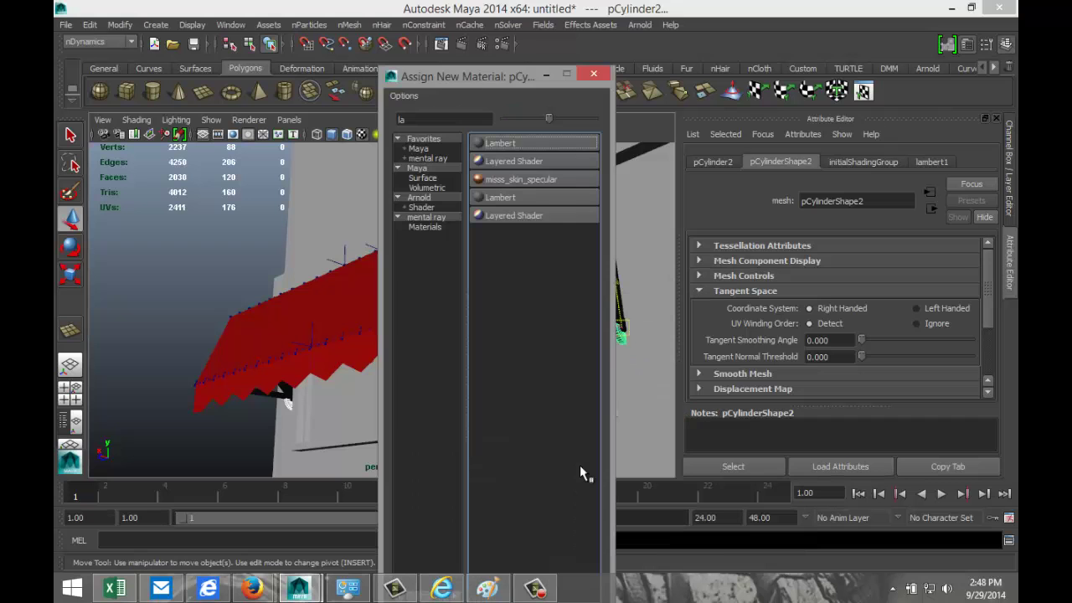
{"action": "left_click", "coordinate": [514, 143]}
{"action": "left_click", "coordinate": [809, 334]}
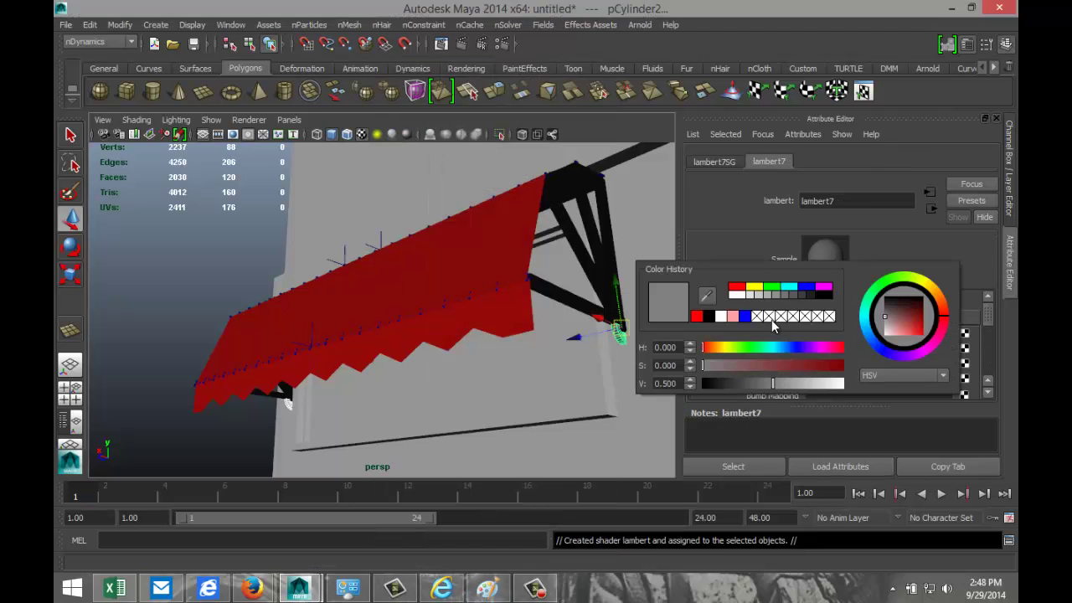
{"action": "left_click", "coordinate": [708, 316]}
Step: Set the animation's end time to frame 200 and play the awning's cloth simulation
{"action": "left_click_drag", "start_coordinate": [233, 309], "coordinate": [378, 302], "text": "alt"}
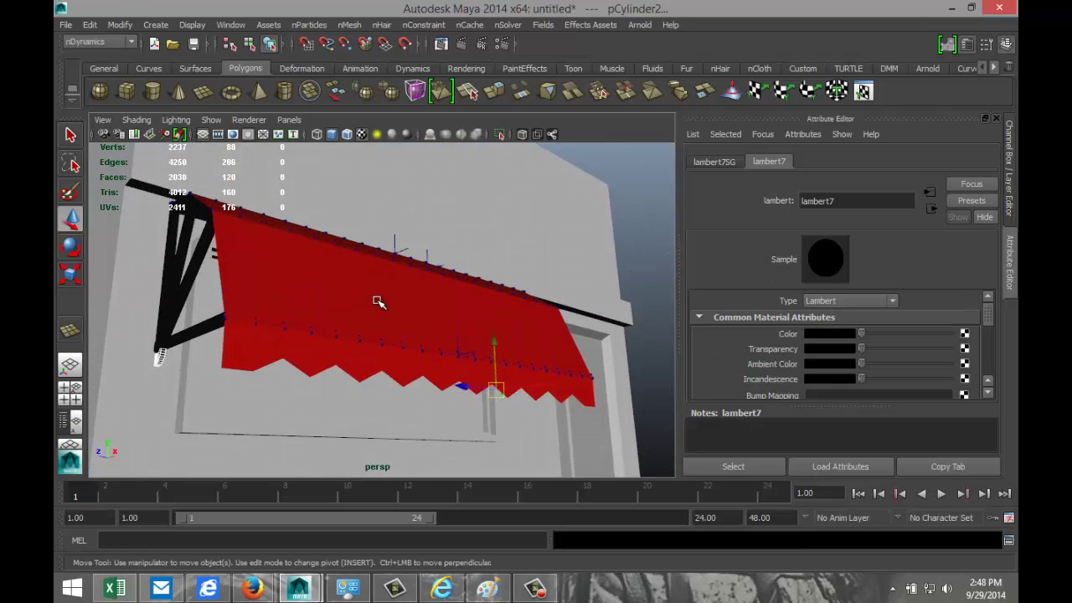
{"action": "left_click_drag", "start_coordinate": [383, 350], "coordinate": [407, 347], "text": "alt"}
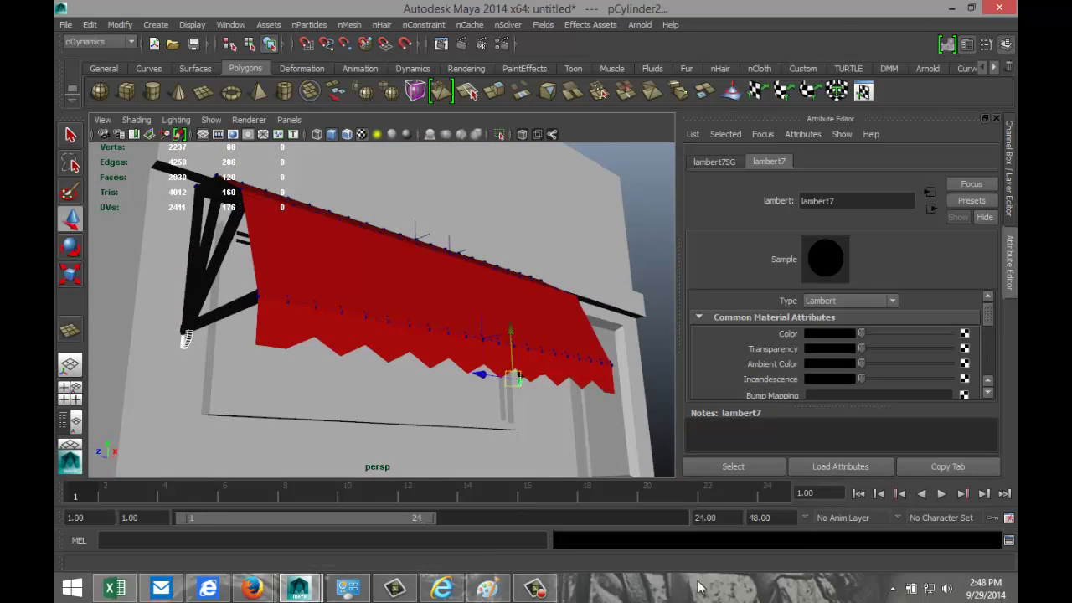
{"action": "double_click", "coordinate": [730, 521]}
{"action": "type", "text": "200"}
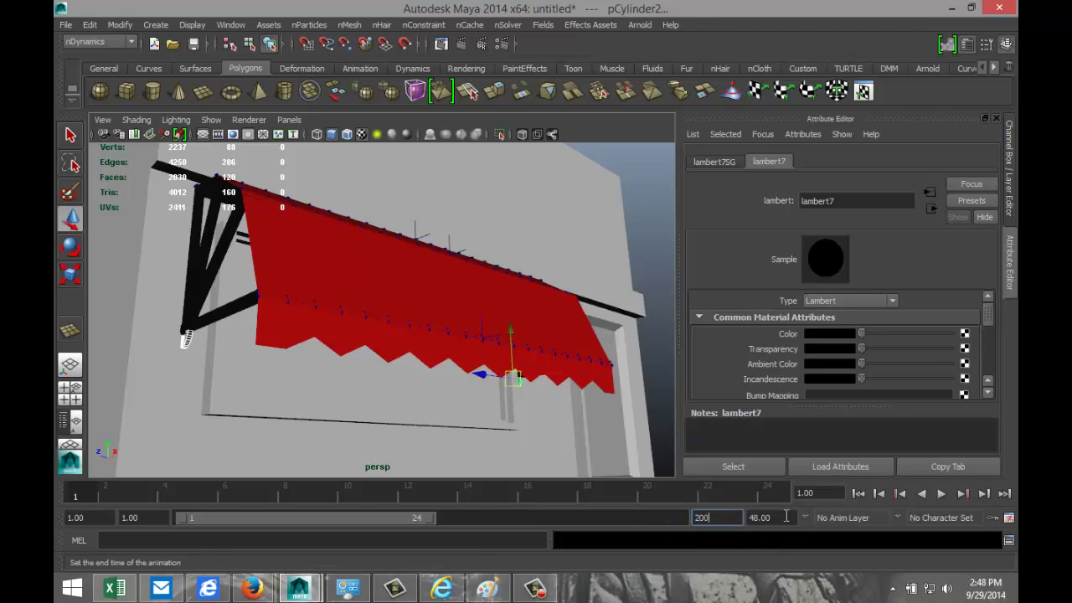
{"action": "key", "text": "Tab"}
{"action": "left_click_drag", "start_coordinate": [293, 419], "coordinate": [306, 426], "text": "alt"}
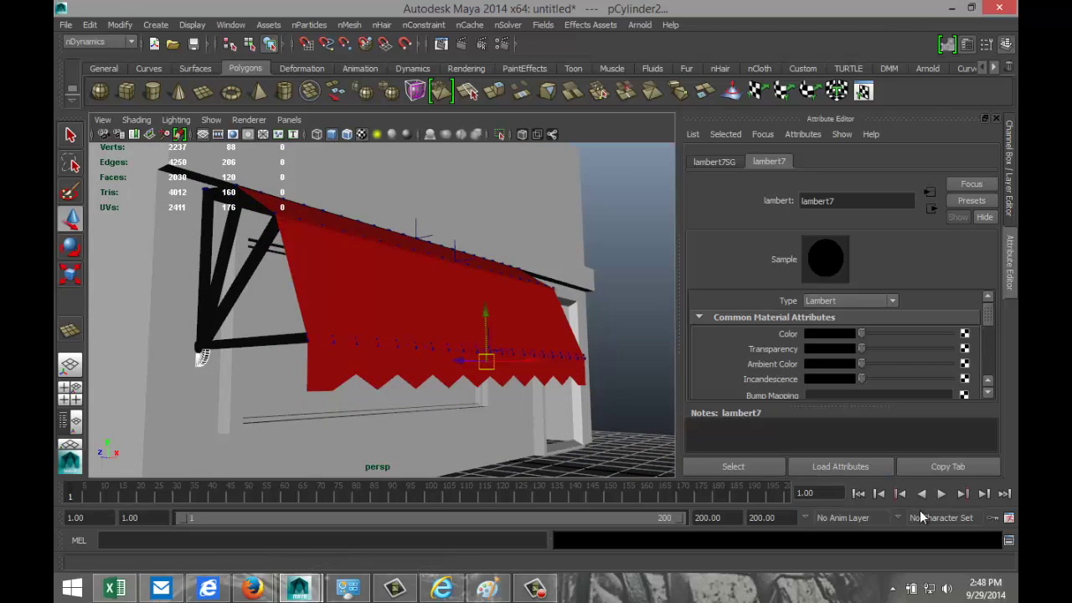
{"action": "left_click", "coordinate": [941, 494]}
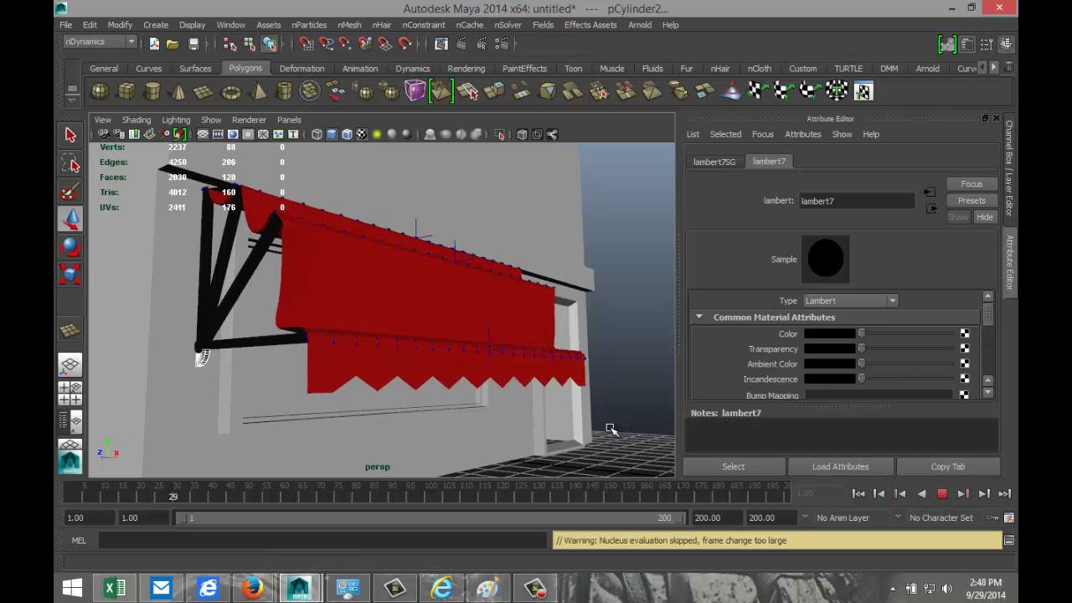
Step: Stop the cloth simulation and delete the flat plane lying over the top of the awning
{"action": "left_click_drag", "start_coordinate": [407, 429], "coordinate": [359, 430], "text": "alt"}
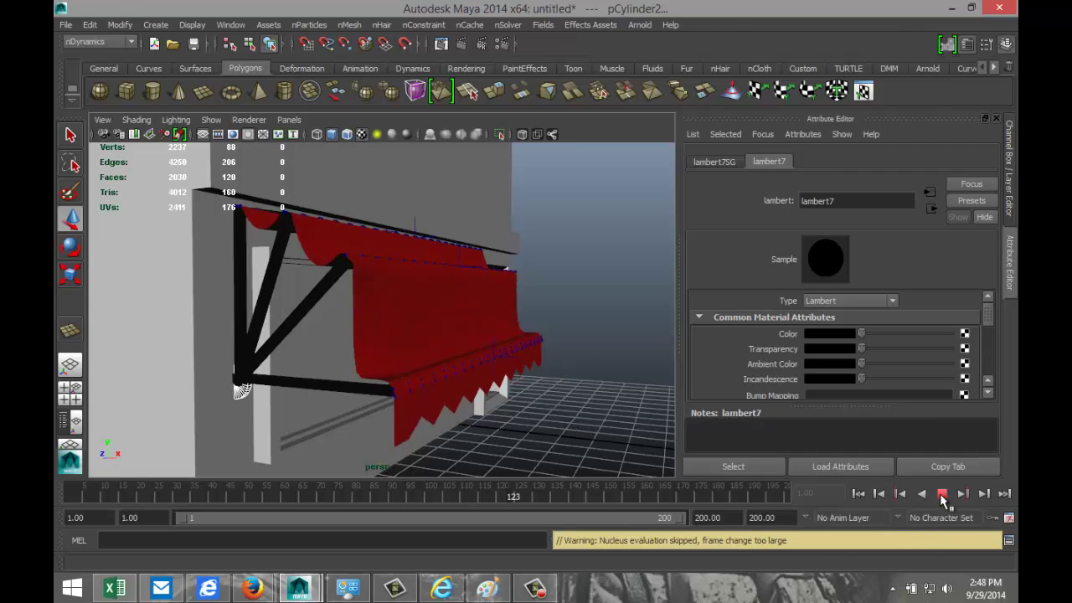
{"action": "left_click", "coordinate": [942, 494]}
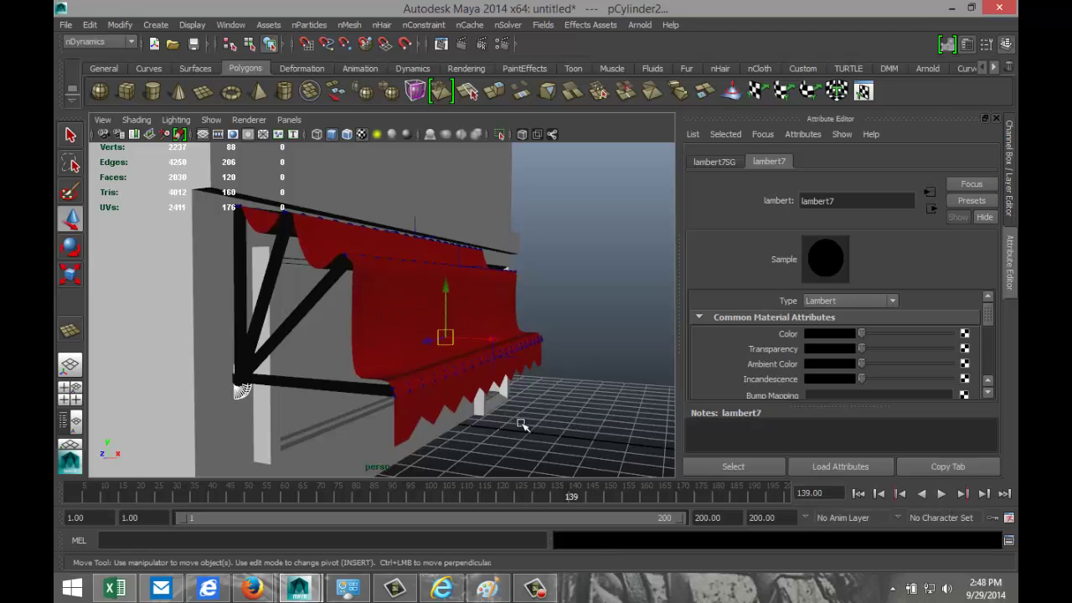
{"action": "left_click_drag", "start_coordinate": [520, 397], "coordinate": [542, 422], "text": "alt"}
{"action": "left_click", "coordinate": [334, 322]}
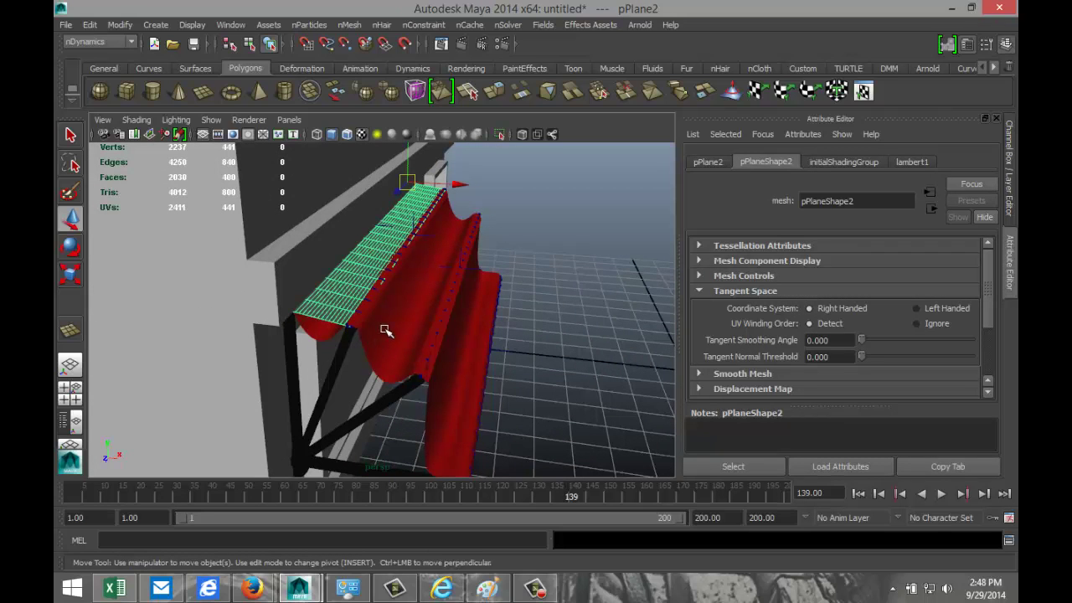
{"action": "key", "text": "Delete"}
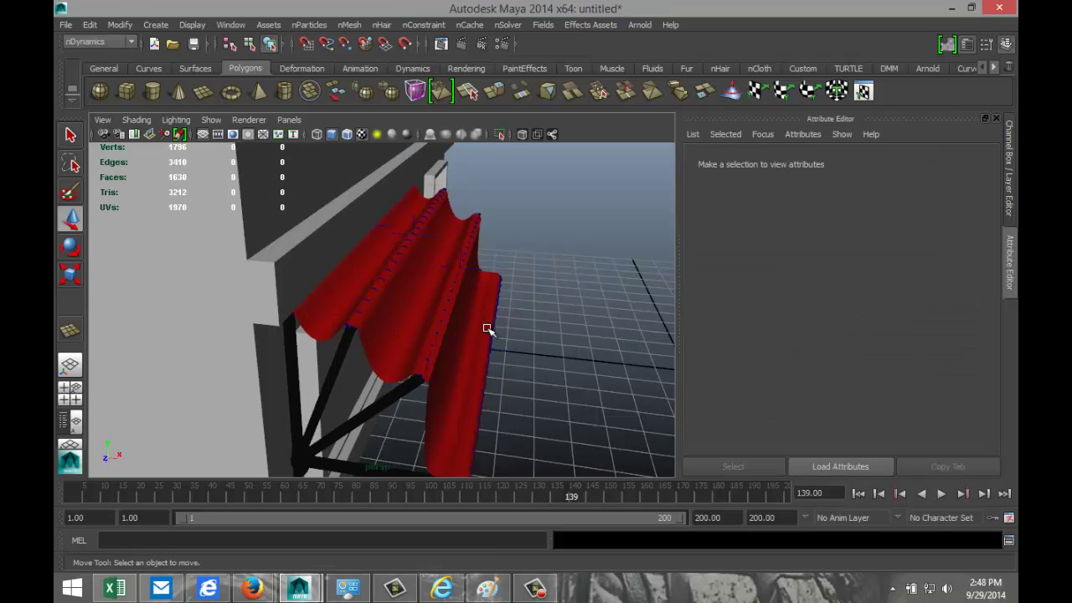
Step: Replace the awning cloth's nCloth settings with the heavyDenim preset
{"action": "left_click_drag", "start_coordinate": [487, 329], "coordinate": [524, 318], "text": "alt"}
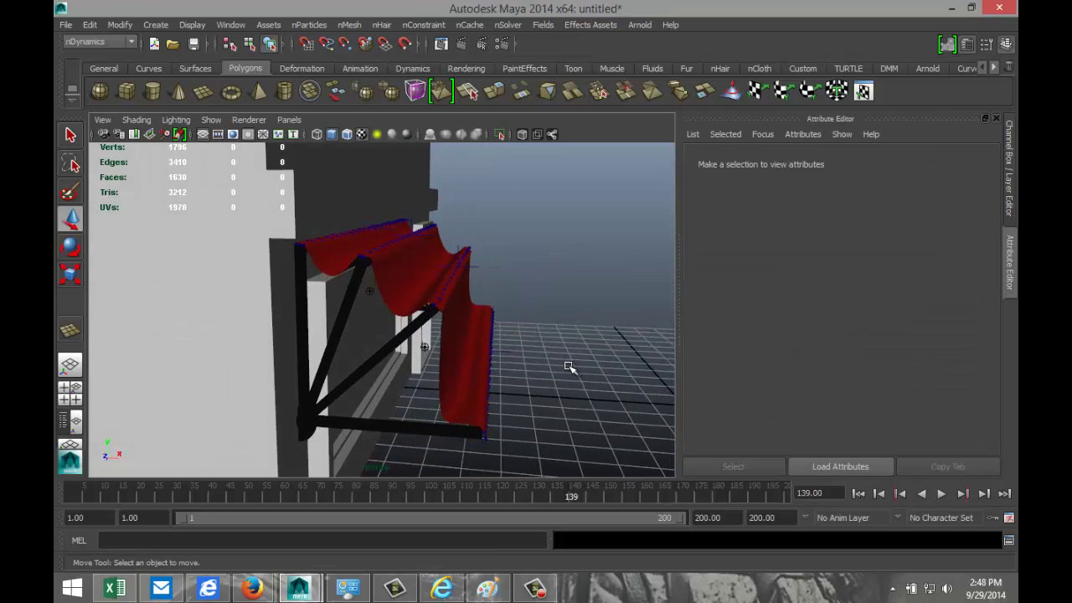
{"action": "right_click_drag", "start_coordinate": [568, 367], "coordinate": [519, 377], "text": "alt"}
{"action": "left_click_drag", "start_coordinate": [505, 371], "coordinate": [465, 340], "text": "alt"}
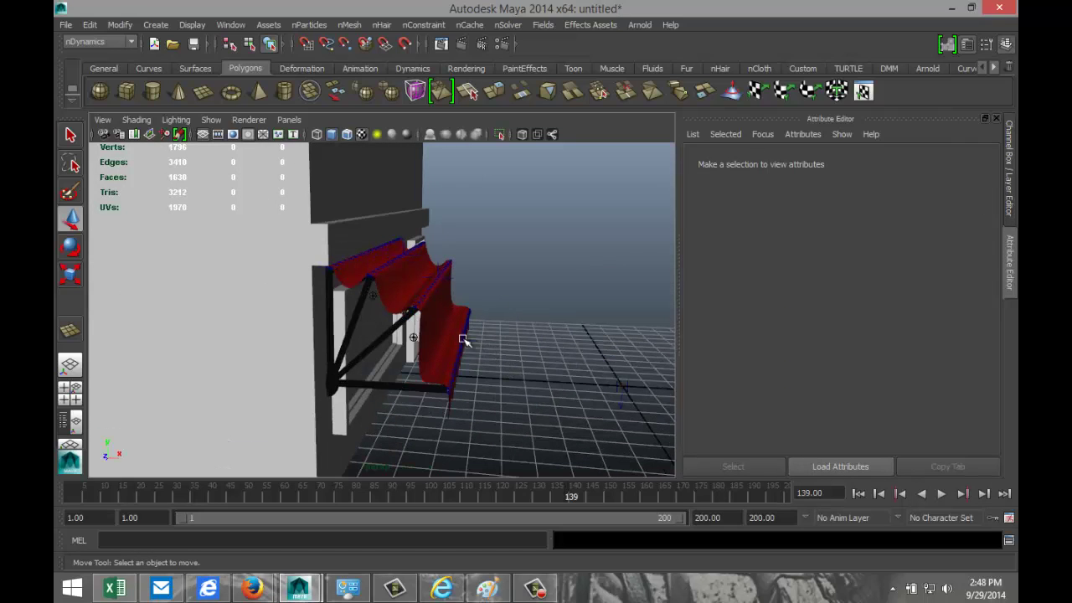
{"action": "left_click", "coordinate": [439, 332]}
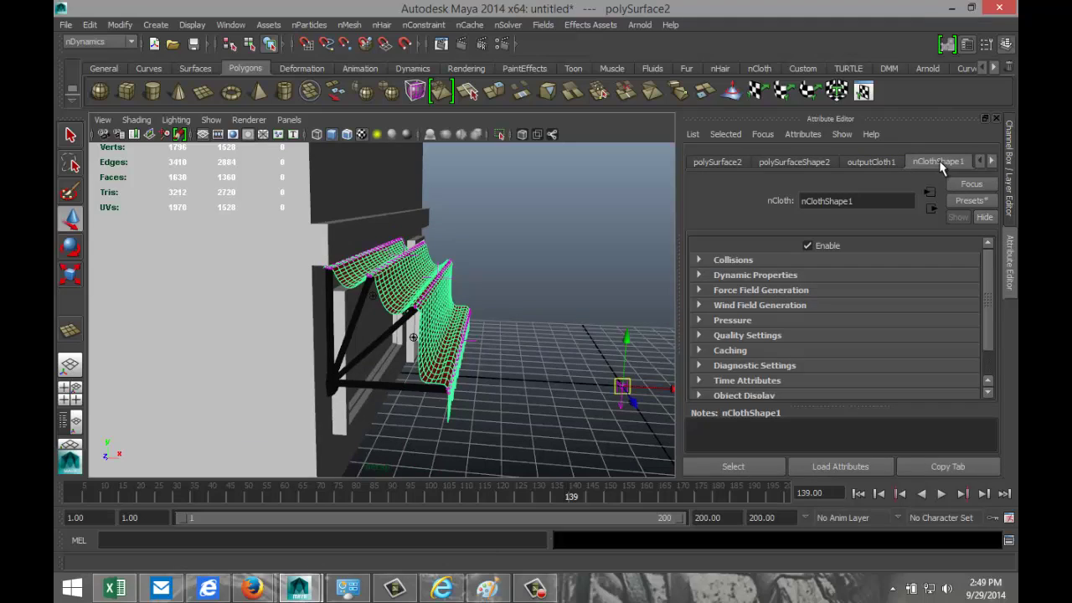
{"action": "left_click", "coordinate": [971, 200]}
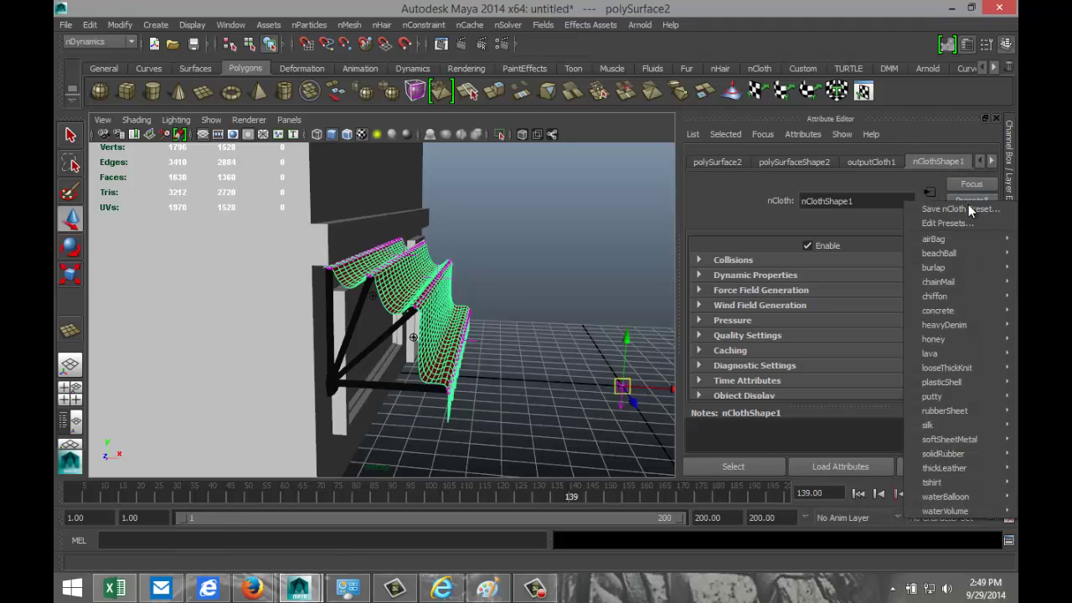
{"action": "mouse_move", "coordinate": [970, 272]}
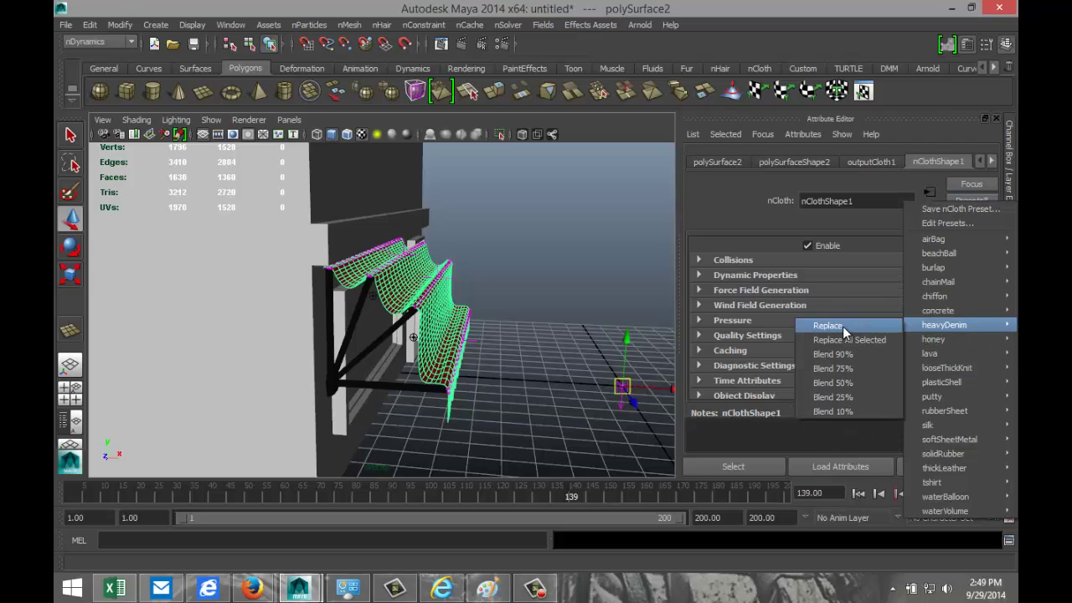
{"action": "left_click", "coordinate": [843, 326]}
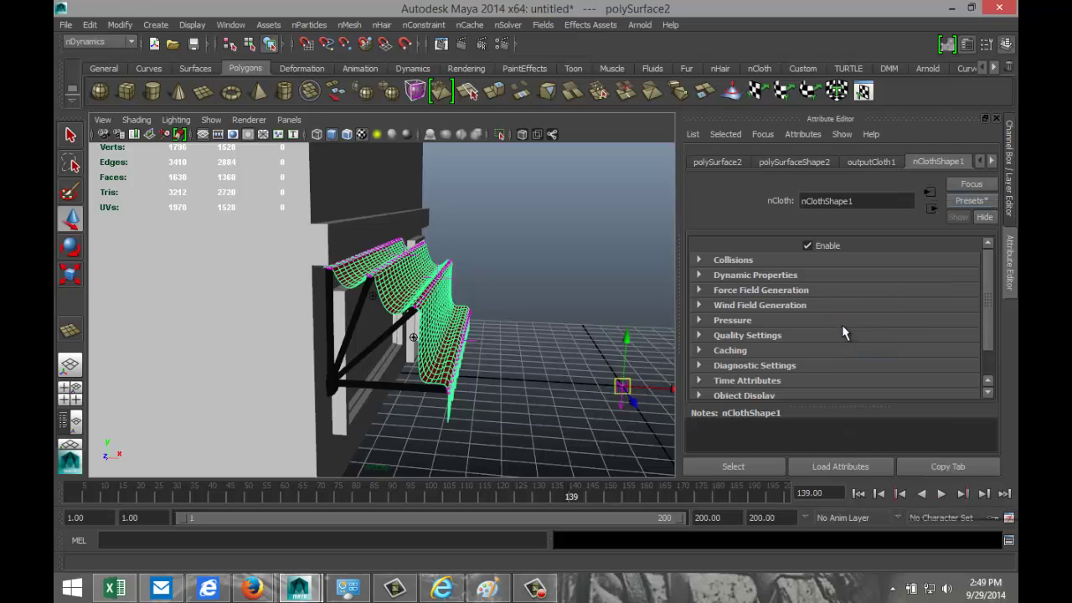
Step: Play the heavy denim simulation from the first frame and inspect how the awning drapes over its bars
{"action": "left_click", "coordinate": [860, 493]}
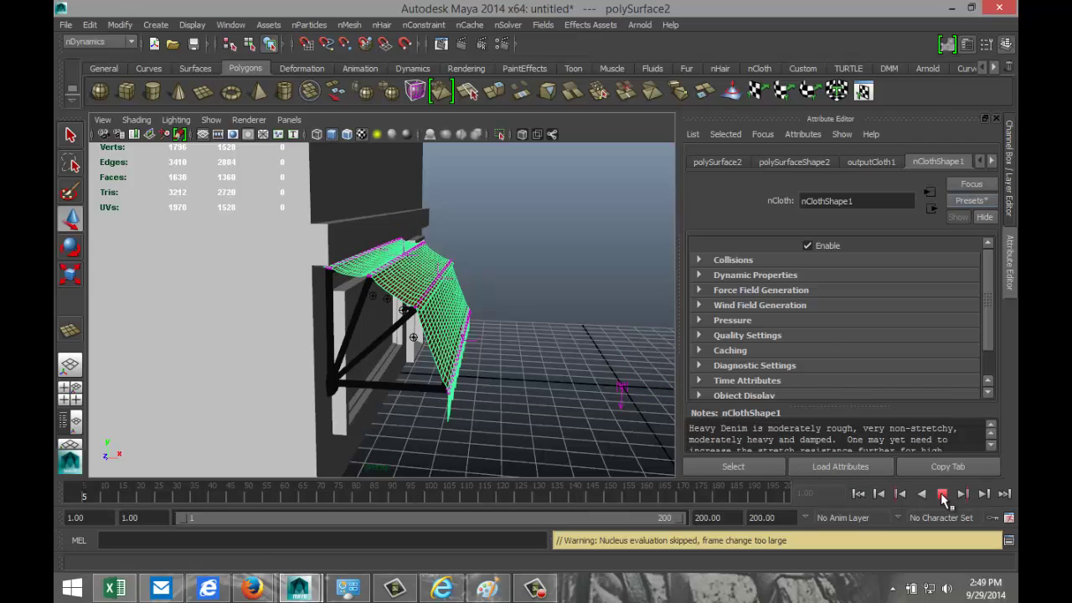
{"action": "left_click", "coordinate": [942, 494]}
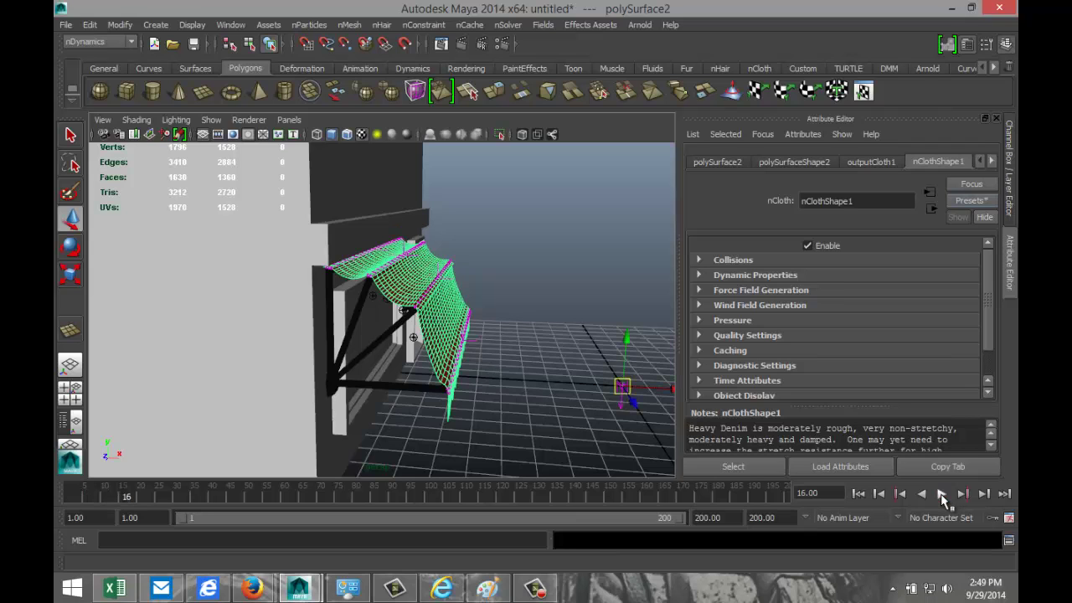
{"action": "left_click", "coordinate": [942, 494]}
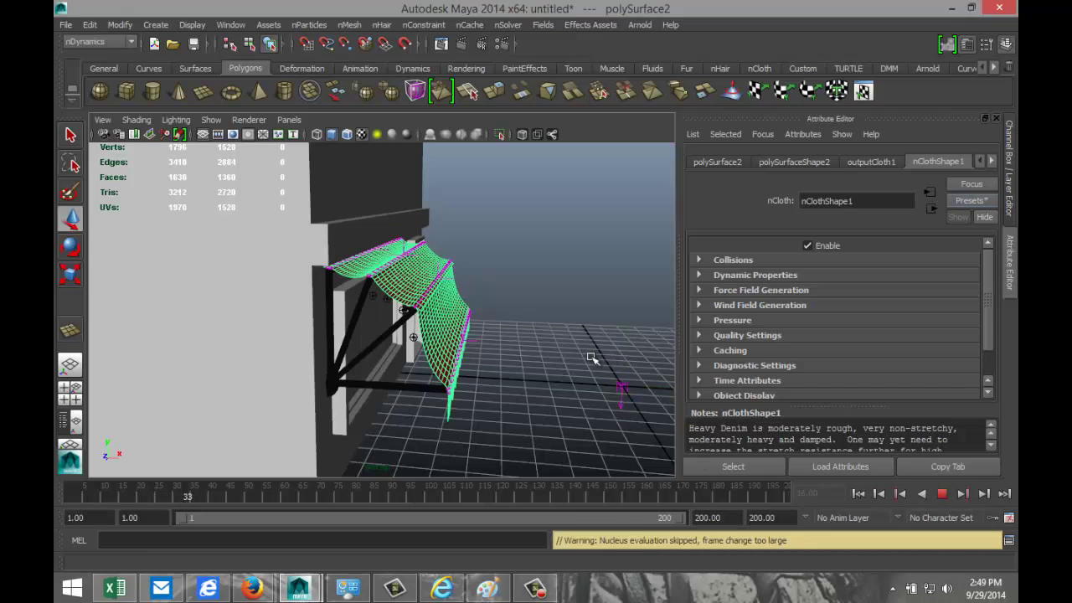
{"action": "left_click_drag", "start_coordinate": [567, 378], "coordinate": [536, 376], "text": "alt"}
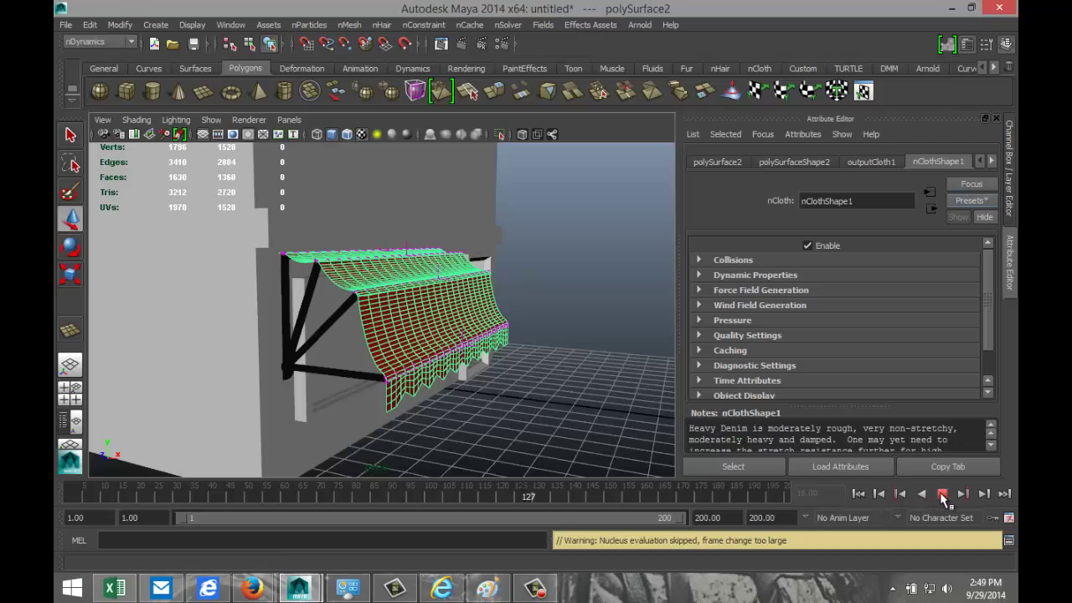
{"action": "left_click", "coordinate": [941, 494]}
Step: Rerun the awning simulation from the first frame and stop it at frame 13
{"action": "left_click", "coordinate": [858, 494]}
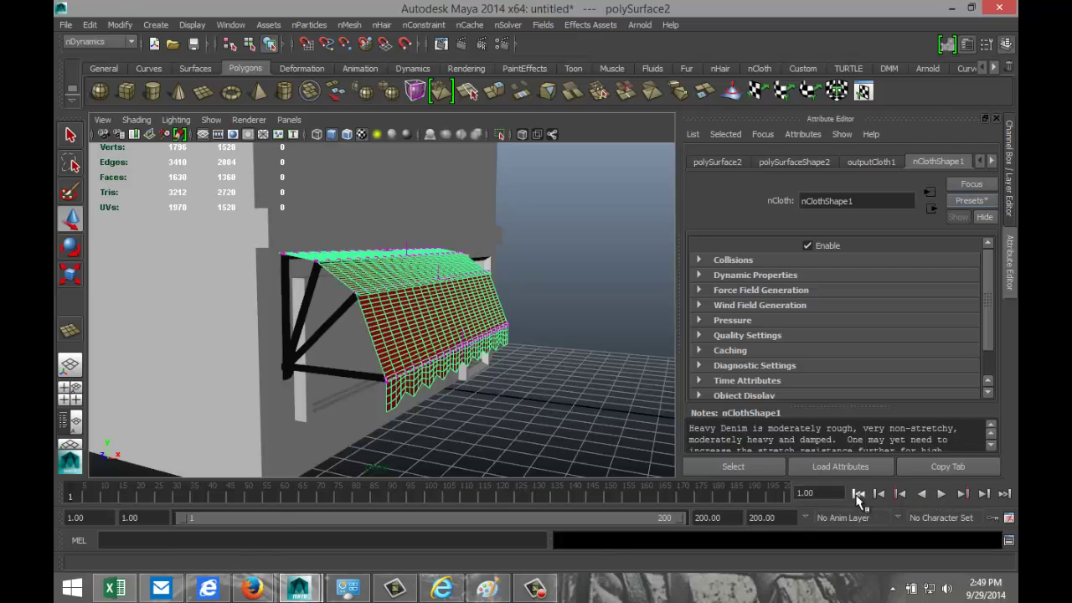
{"action": "left_click", "coordinate": [941, 494]}
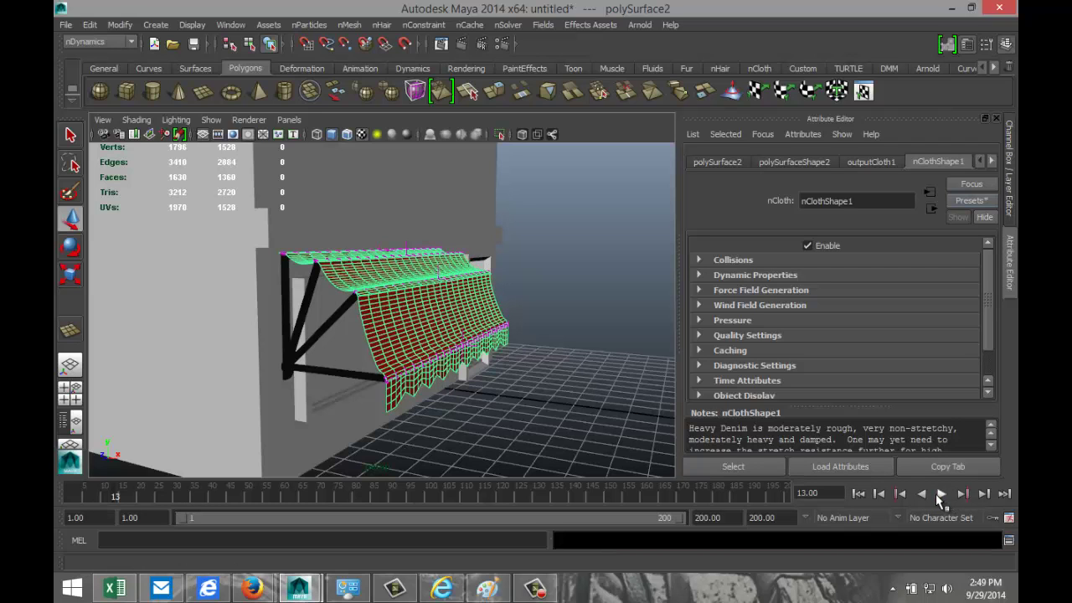
{"action": "left_click_drag", "start_coordinate": [509, 410], "coordinate": [484, 416], "text": "alt"}
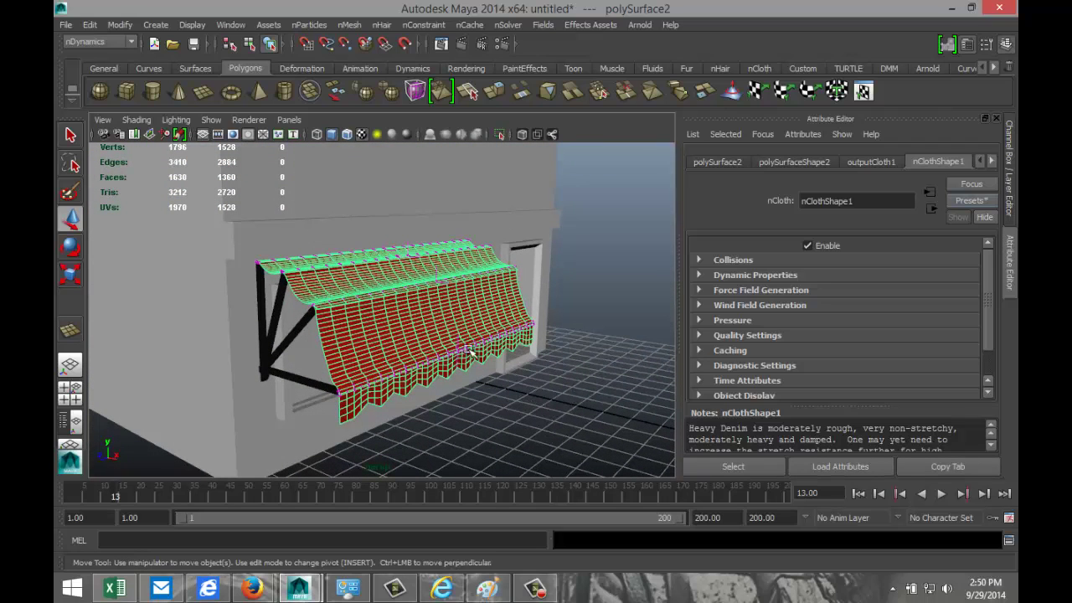
Step: Delete the awning cloth's construction history and deselect it
{"action": "left_click", "coordinate": [90, 25]}
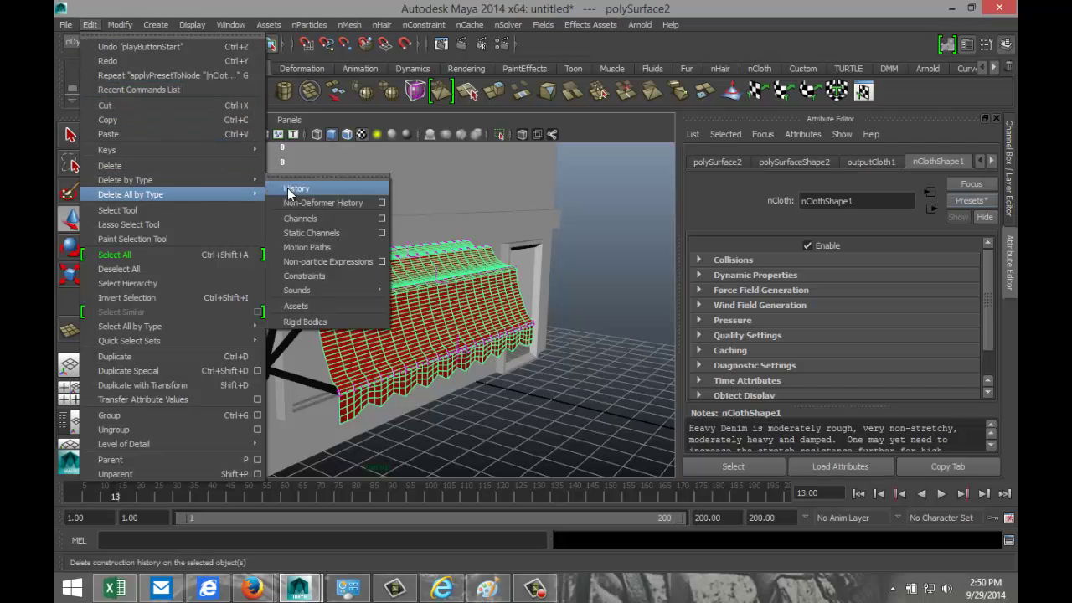
{"action": "mouse_move", "coordinate": [231, 191]}
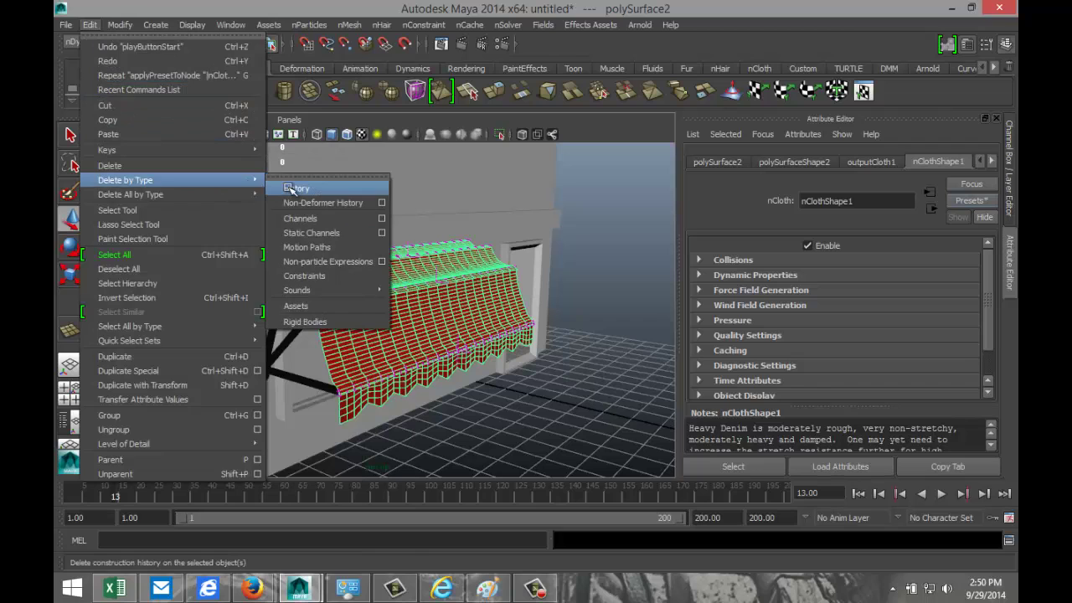
{"action": "left_click", "coordinate": [291, 189]}
{"action": "left_click", "coordinate": [574, 412]}
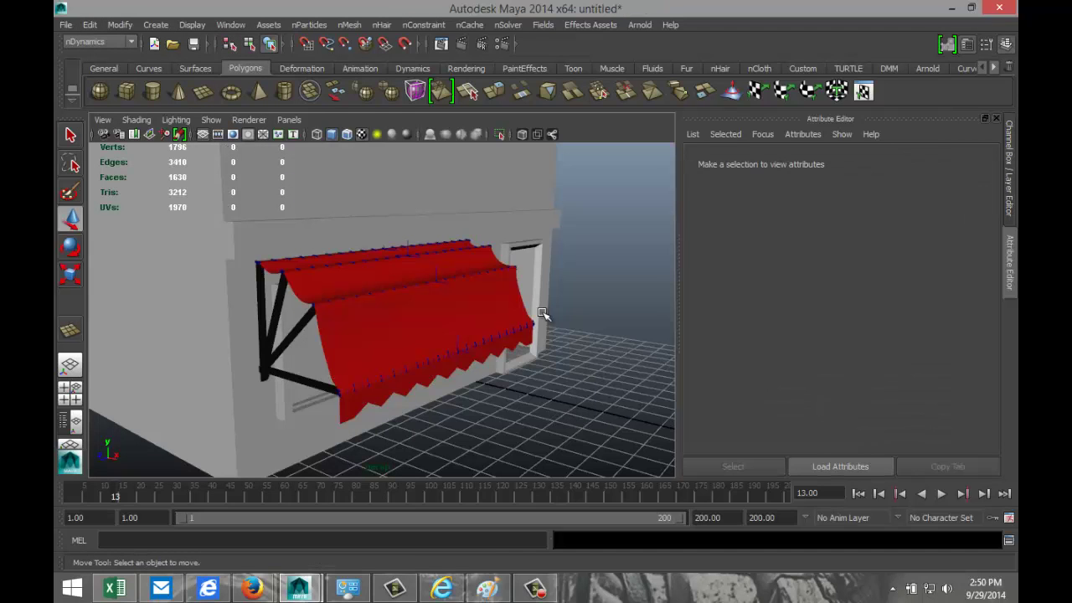
Step: Play the timeline again to check whether the awning keeps its draped shape, stopping at frame 57
{"action": "left_click", "coordinate": [433, 188]}
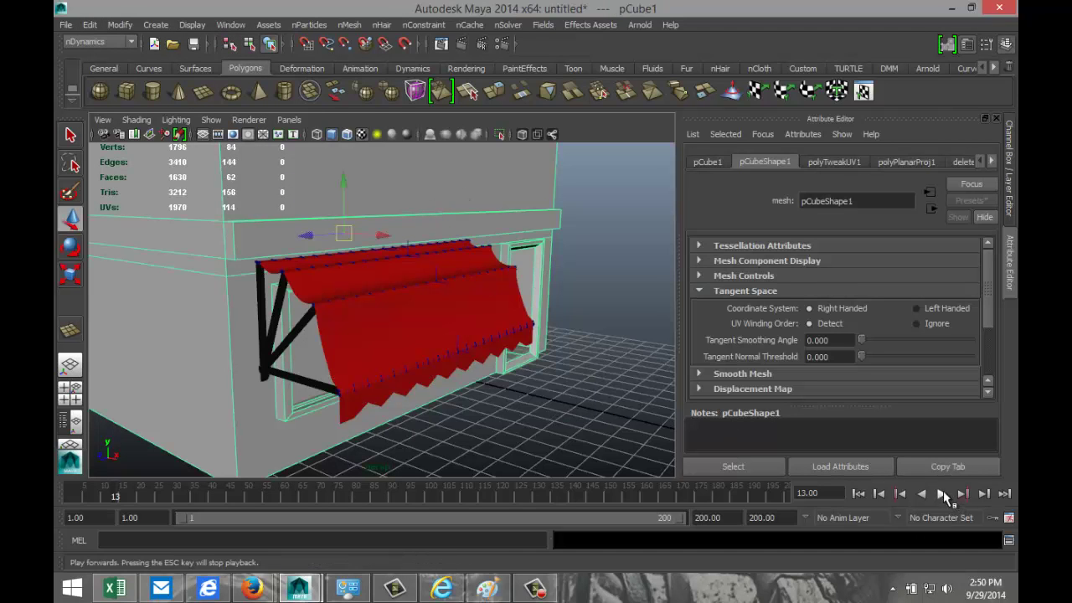
{"action": "left_click", "coordinate": [942, 494]}
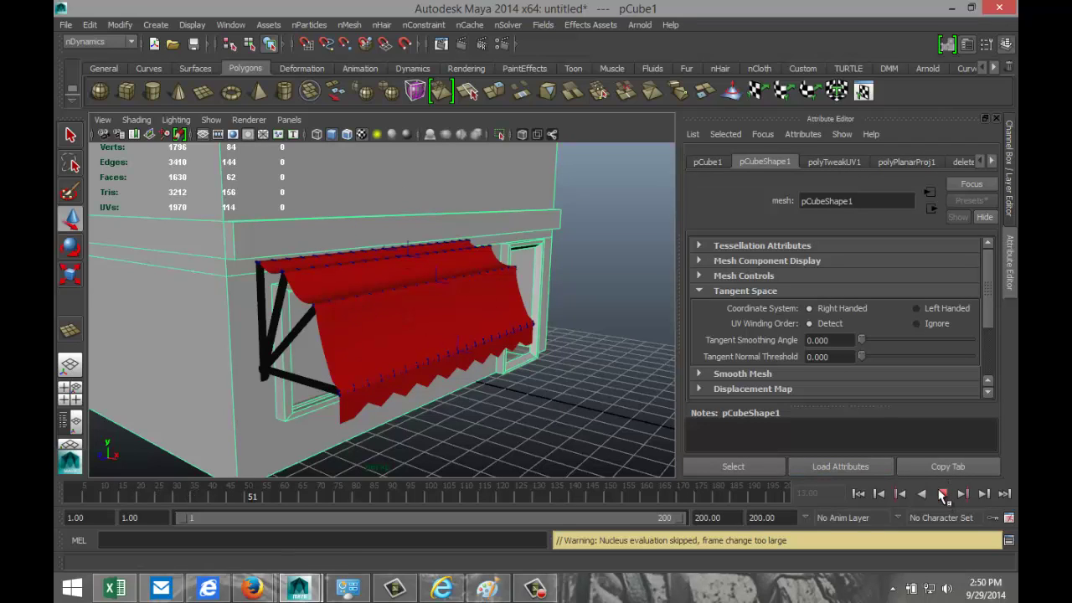
{"action": "left_click", "coordinate": [942, 494]}
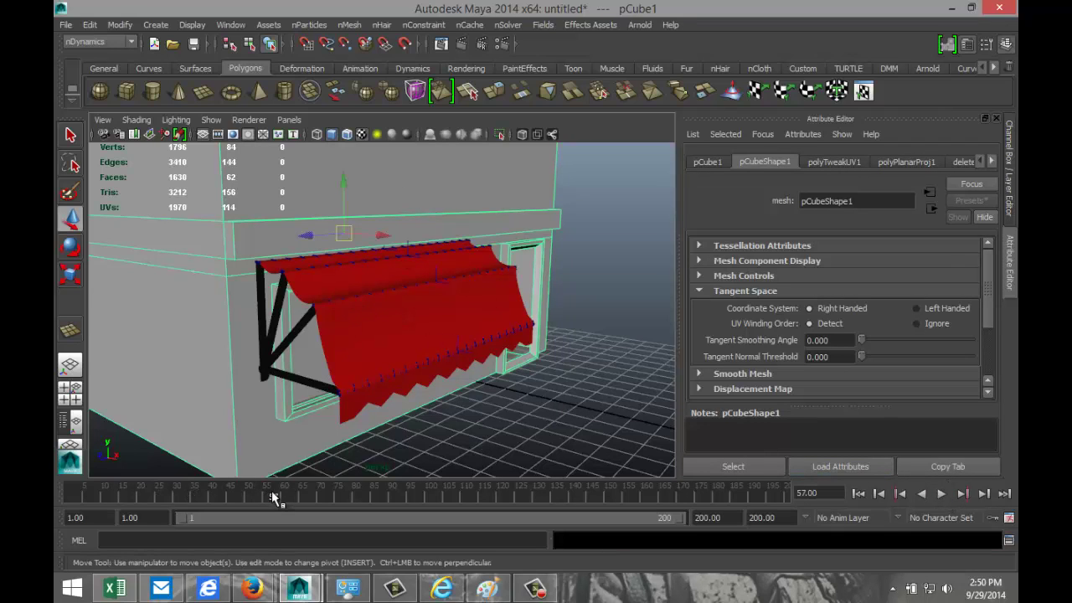
Step: Return to frame 1 and render the draped awning from the perspective camera with Maya Software
{"action": "key", "text": "alt+shift+v"}
{"action": "mouse_move", "coordinate": [448, 395]}
{"action": "left_mouse_down", "text": "alt"}
{"action": "mouse_move", "coordinate": [455, 383]}
{"action": "mouse_move", "coordinate": [459, 390]}
{"action": "left_mouse_up", "text": "alt"}
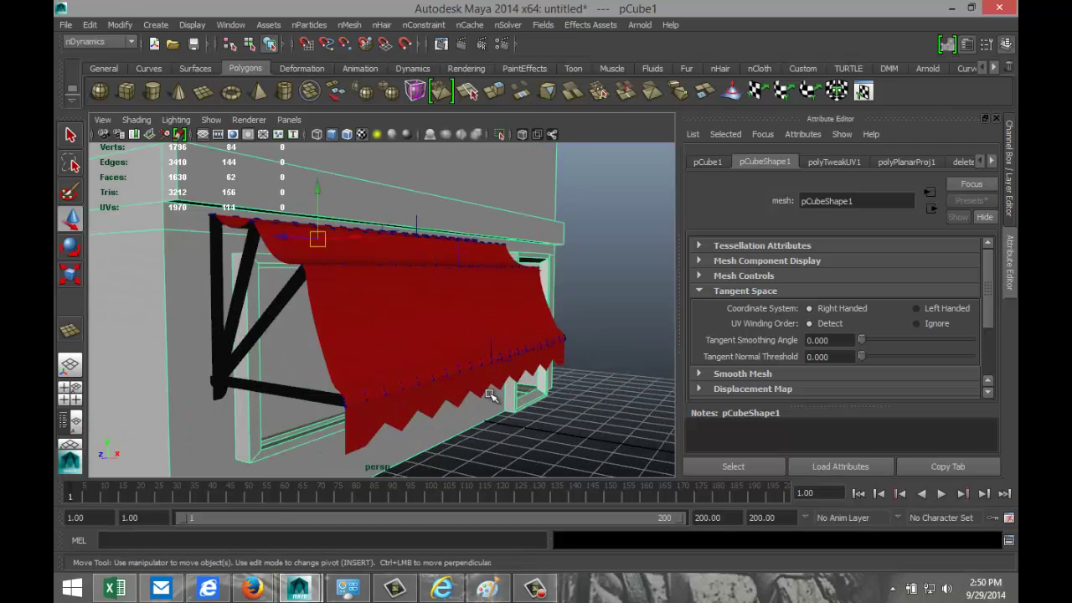
{"action": "left_click", "coordinate": [462, 46]}
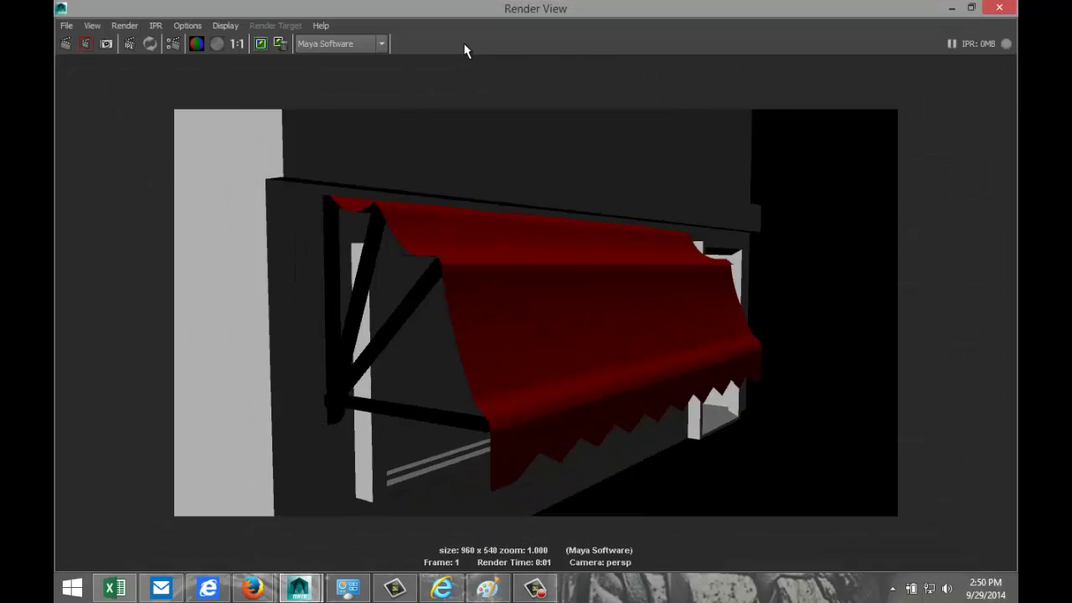